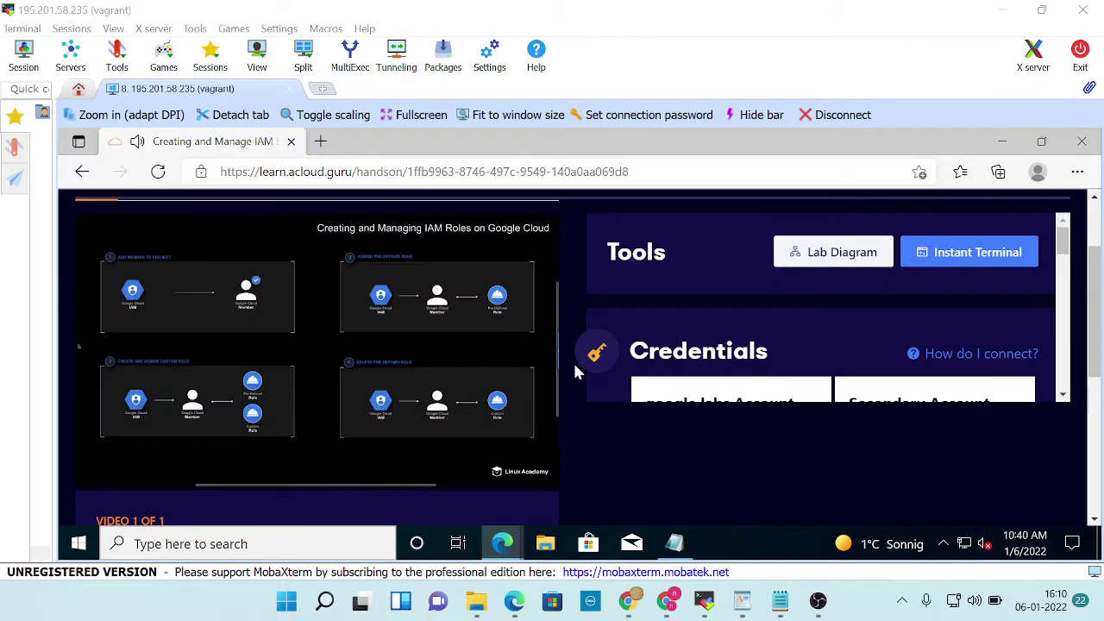
- Look over the lab page's video and credentials, and show the remote desktop session in full screen
scroll(847, 379, "down", 2)
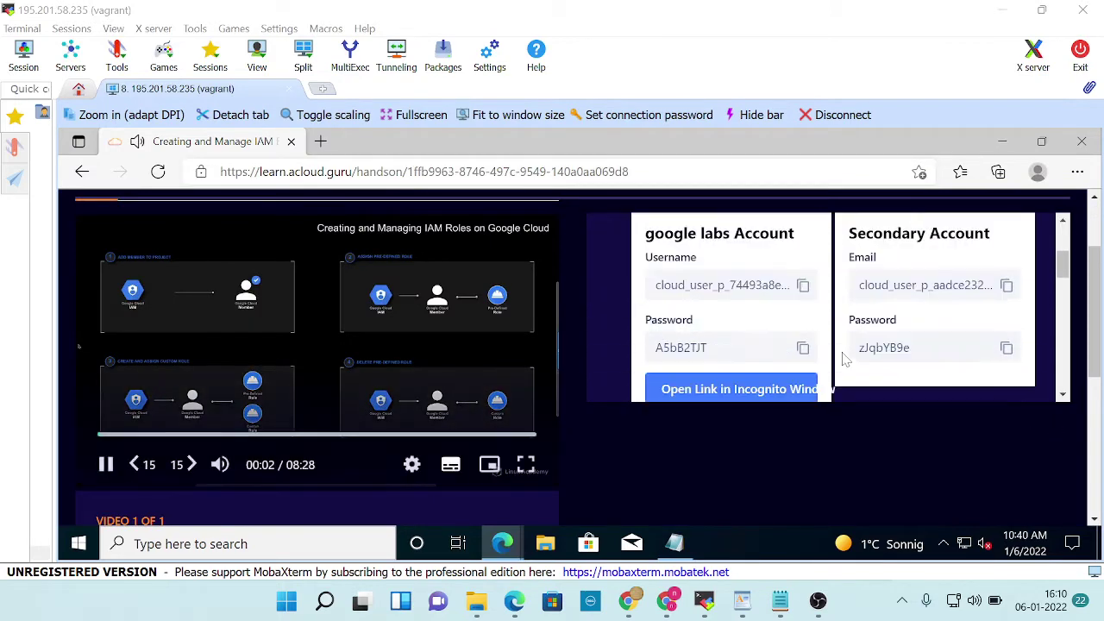
scroll(910, 359, "up", 3)
scroll(441, 317, "up", 2)
scroll(442, 317, "down", 5)
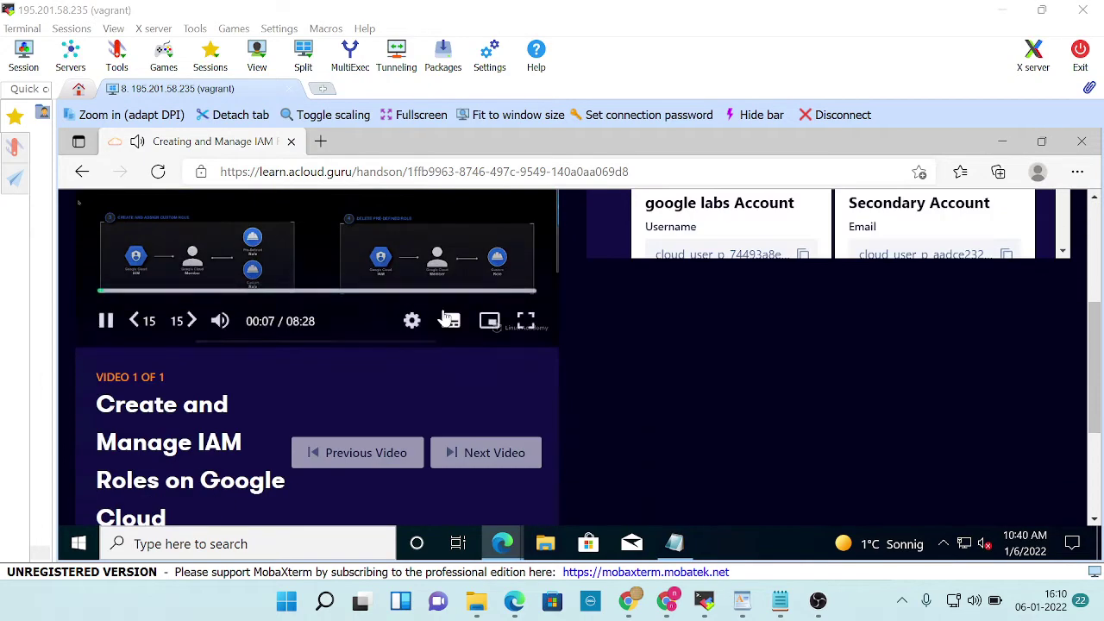
scroll(443, 315, "up", 3)
scroll(443, 315, "up", 2)
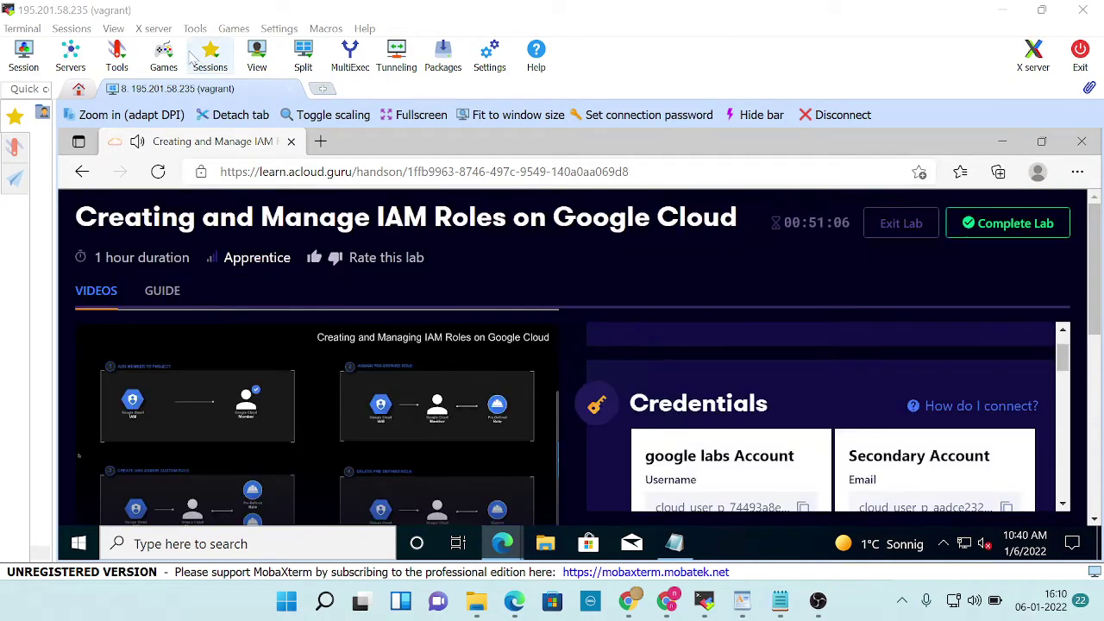
left_click(421, 115)
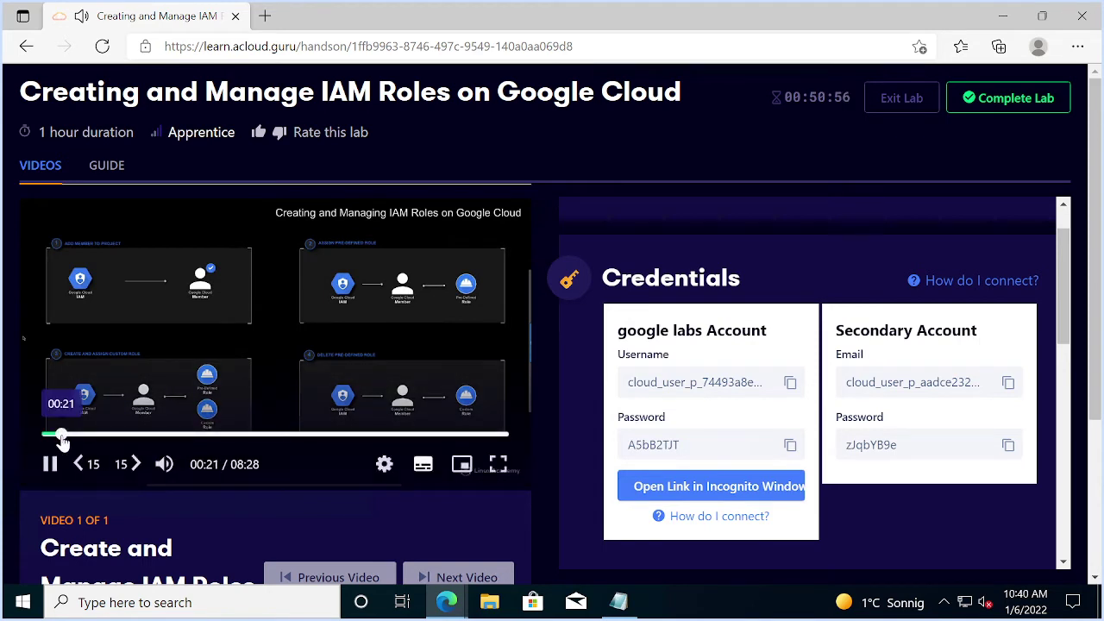
- Skim the opening part of the lab video and pause it on the overview diagram
left_click(73, 436)
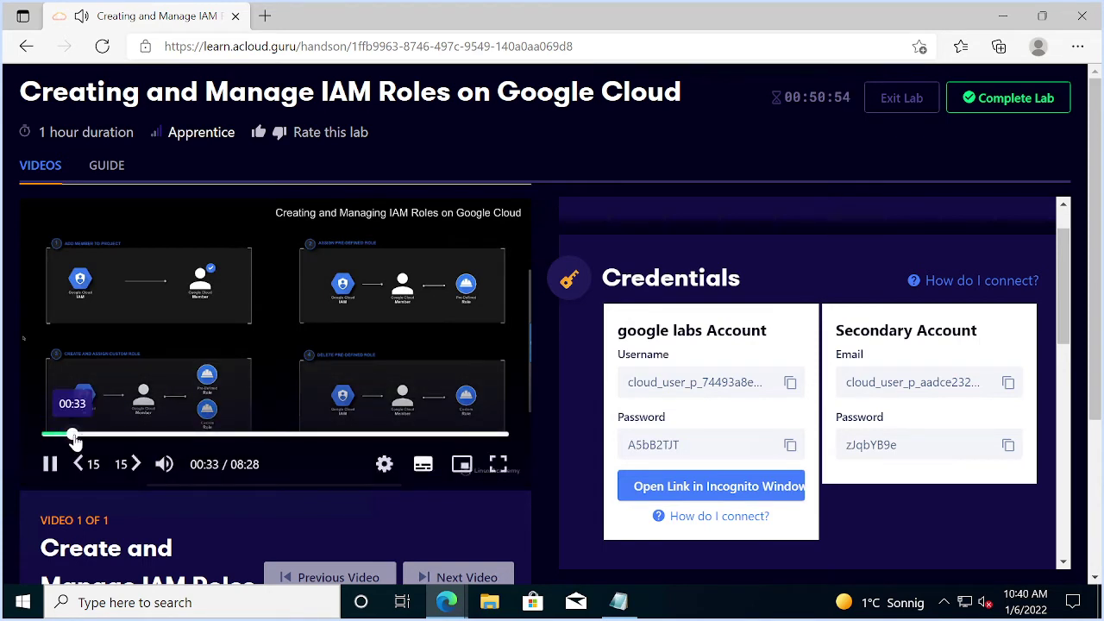
left_click(84, 437)
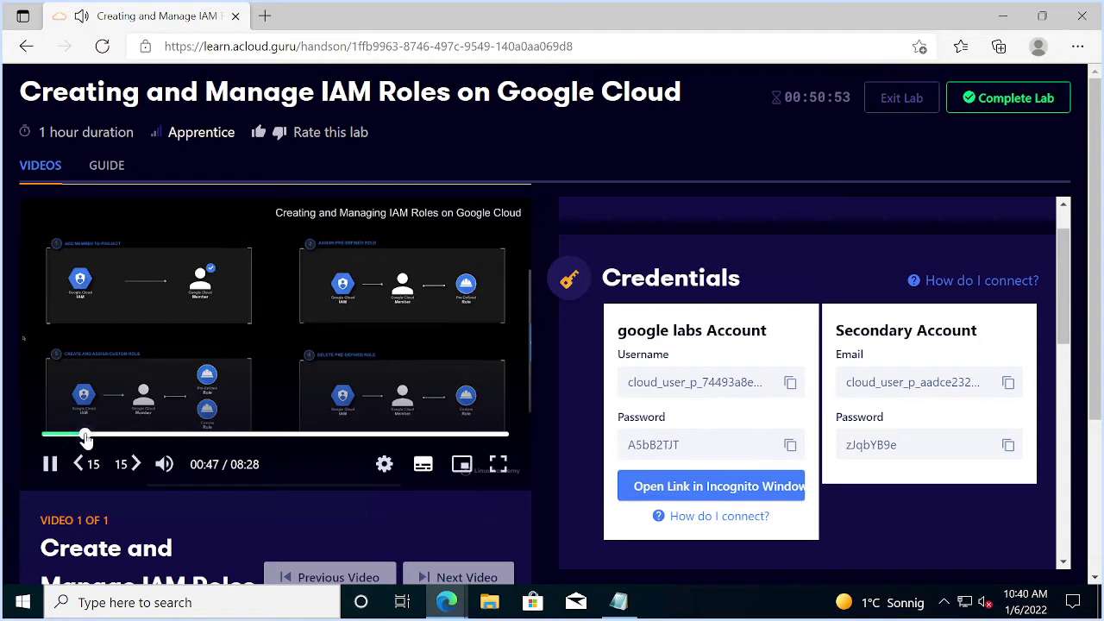
left_click(51, 465)
left_click(50, 463)
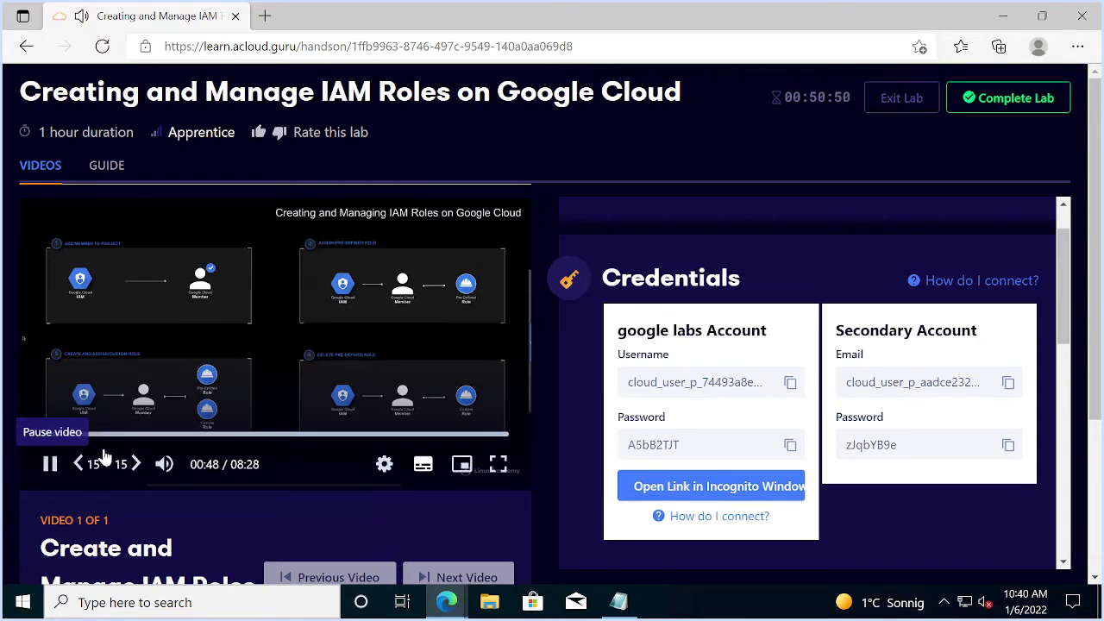
left_click(97, 438)
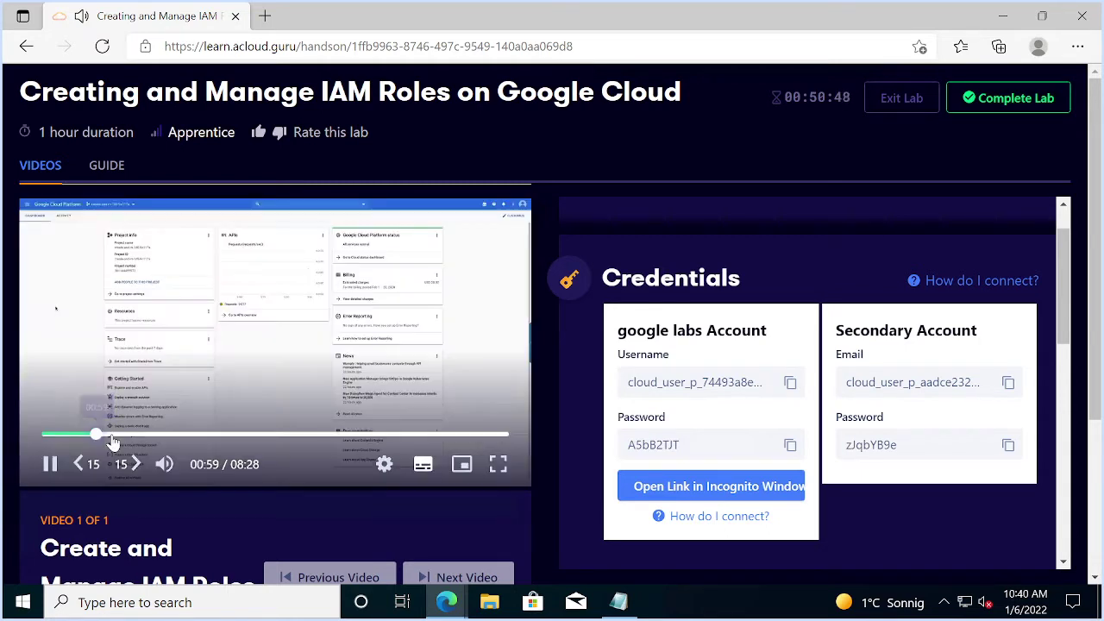
left_click(111, 438)
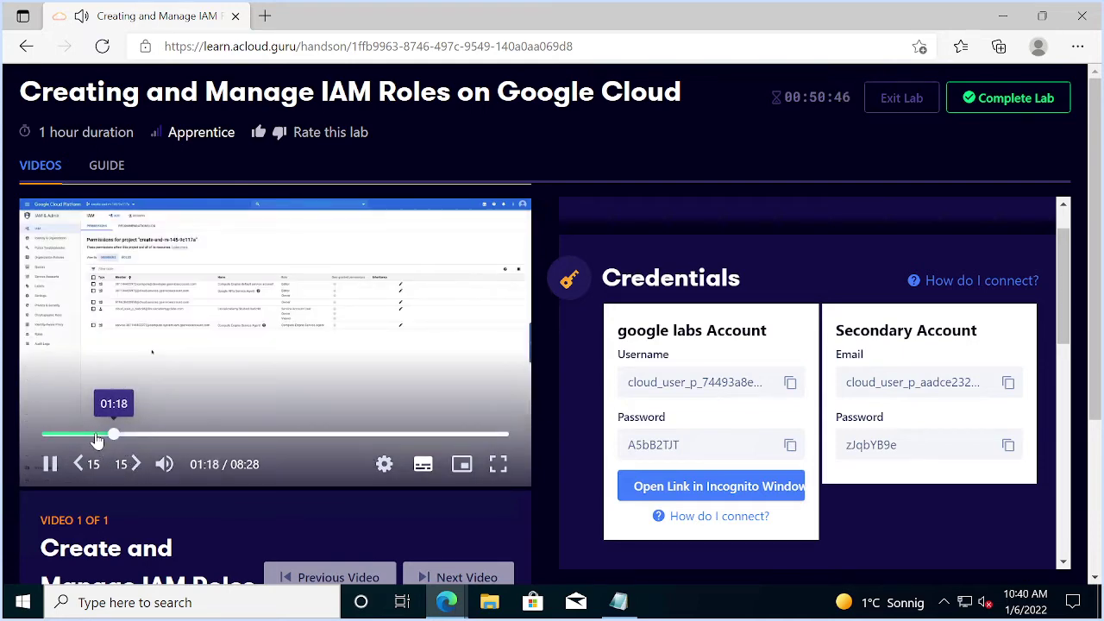
left_click(95, 438)
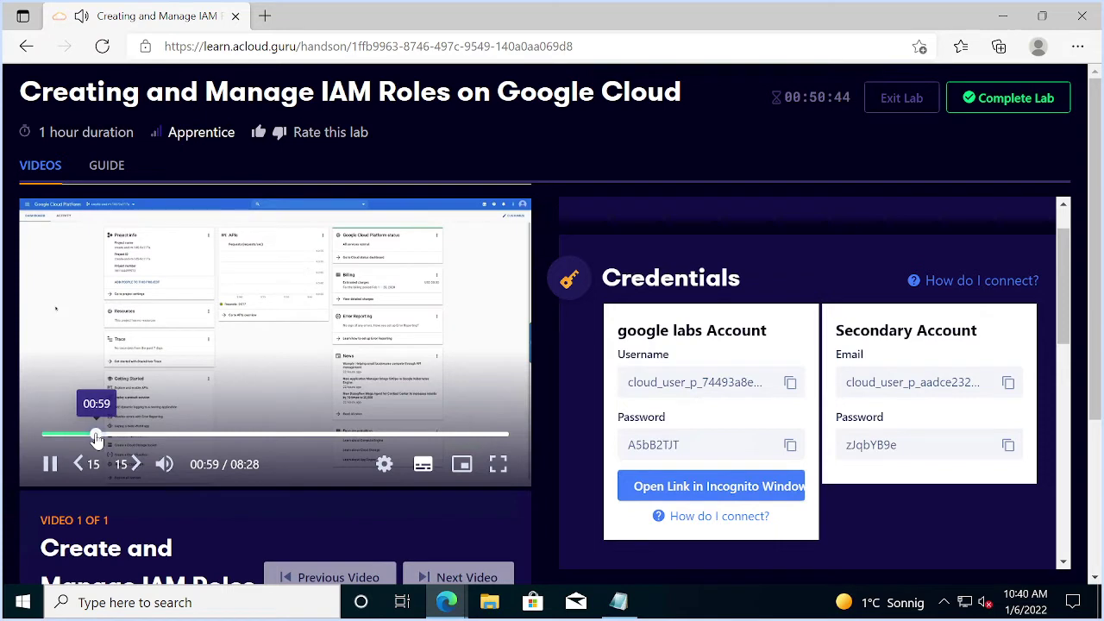
left_click(86, 462)
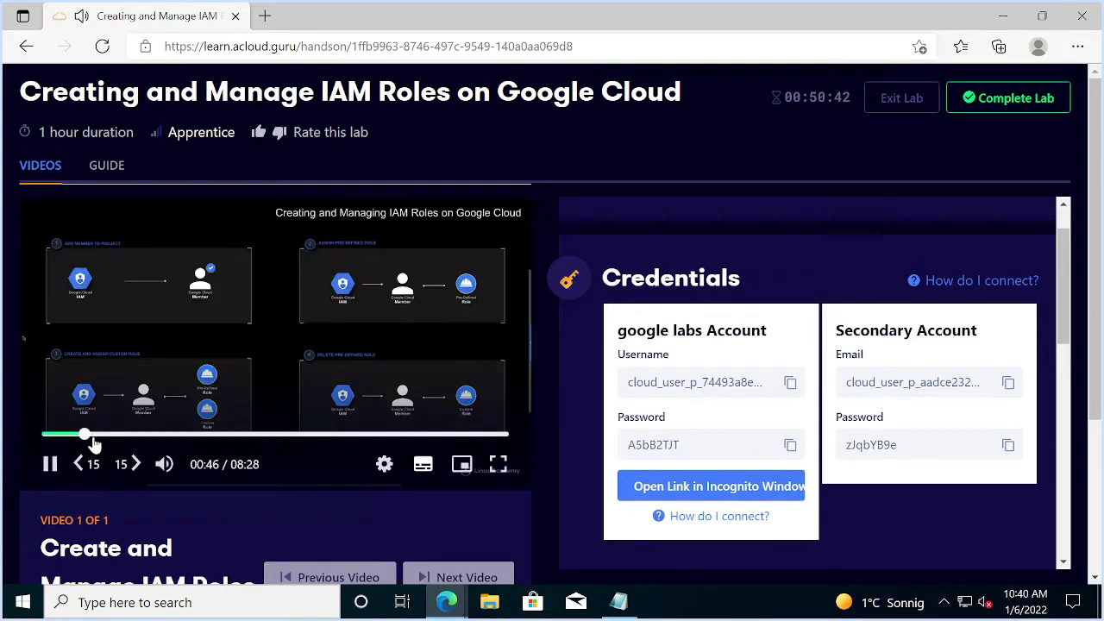
left_click(47, 463)
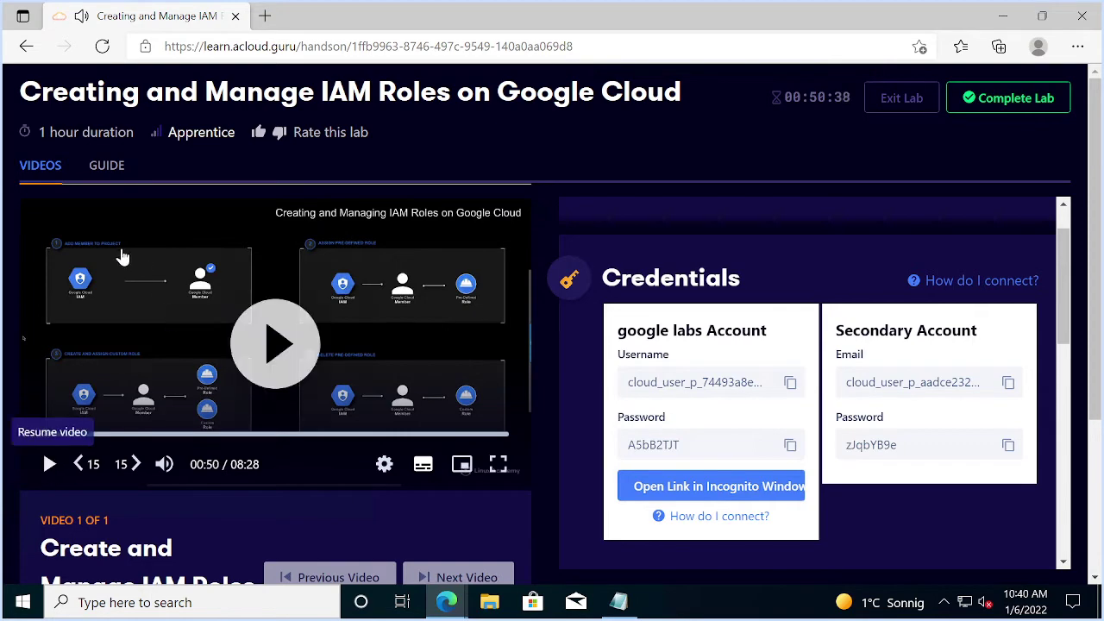
- Show the lab's written guide and close the existing InPrivate Google Cloud Platform window
left_click(108, 168)
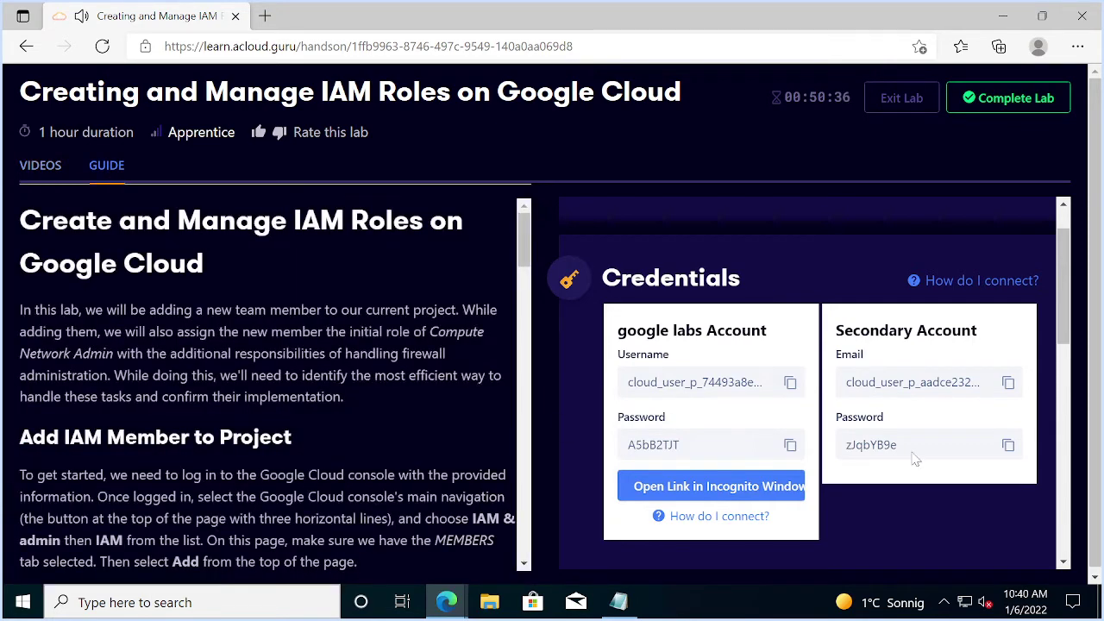
scroll(879, 464, "down", 1)
right_click(715, 433)
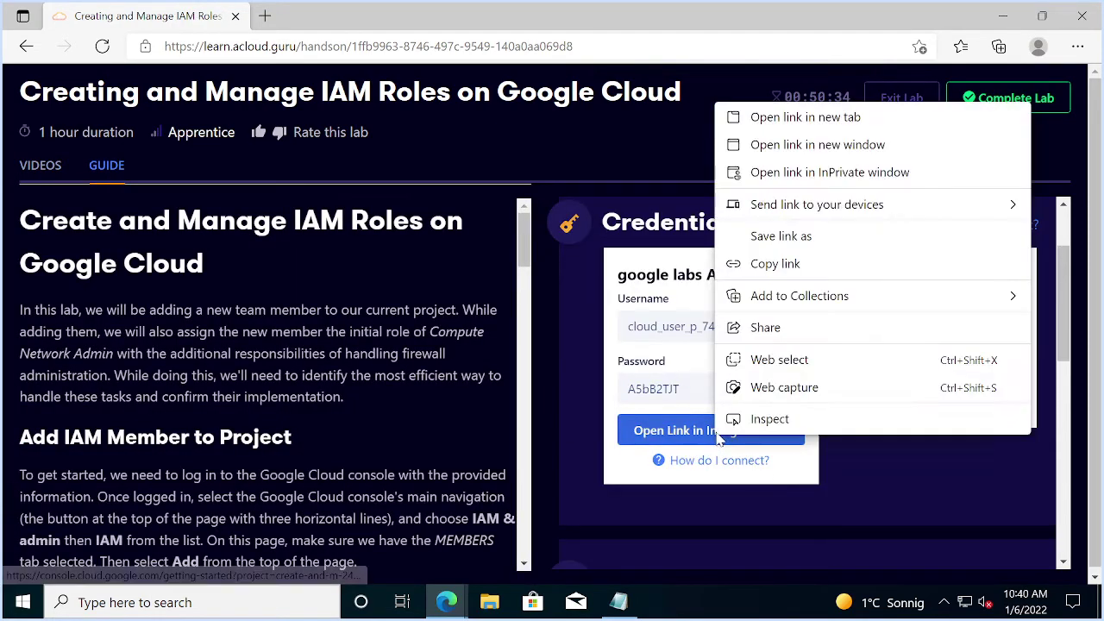
left_click(420, 174)
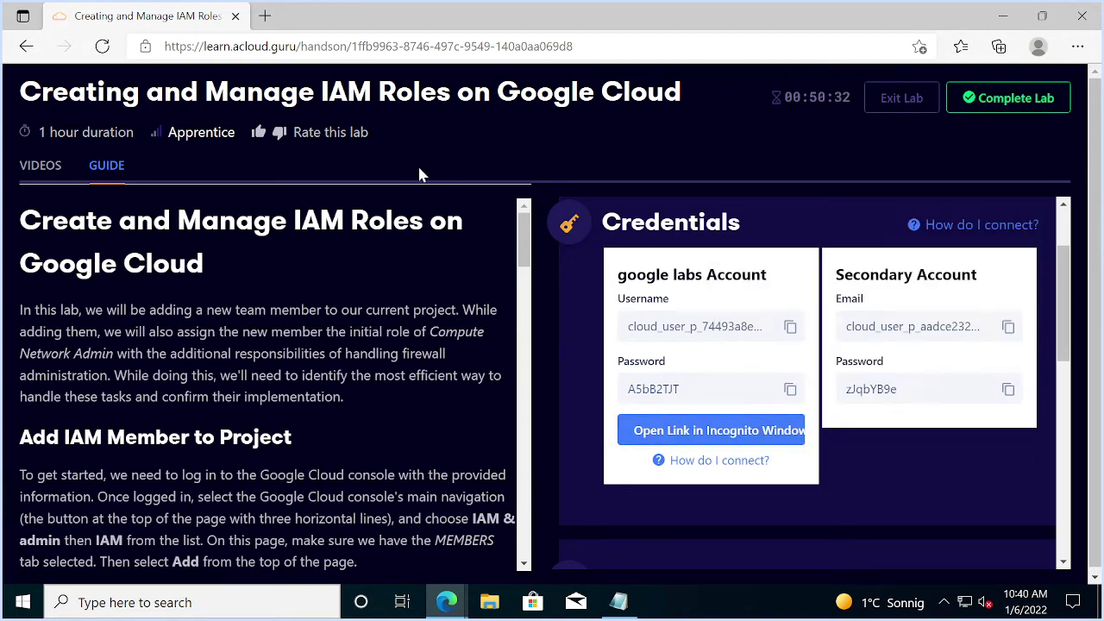
key("alt+Tab")
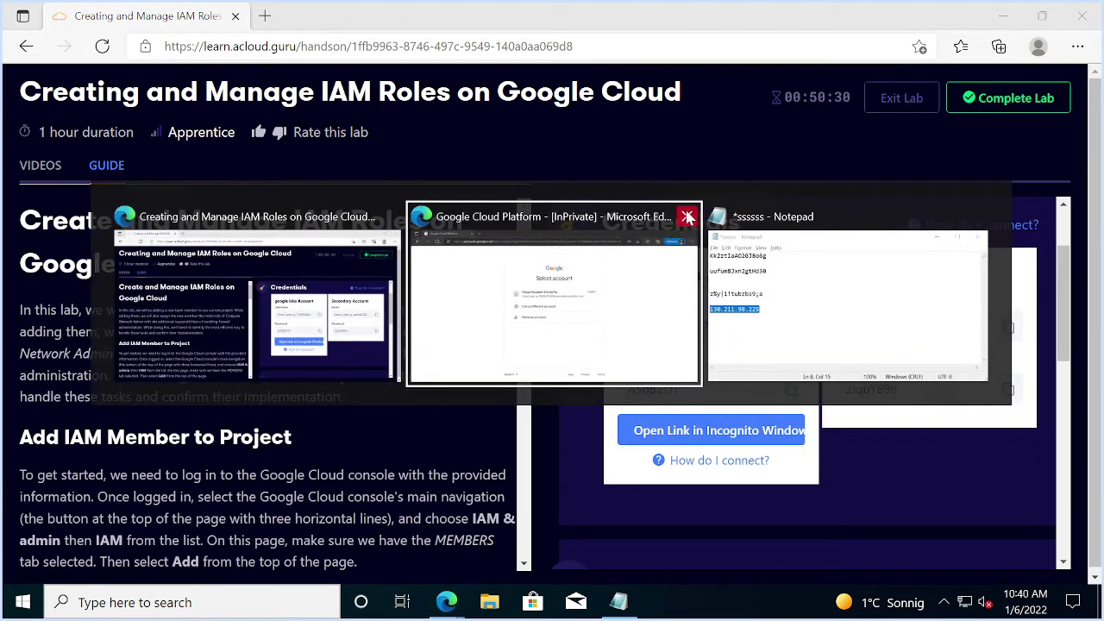
left_click(691, 213)
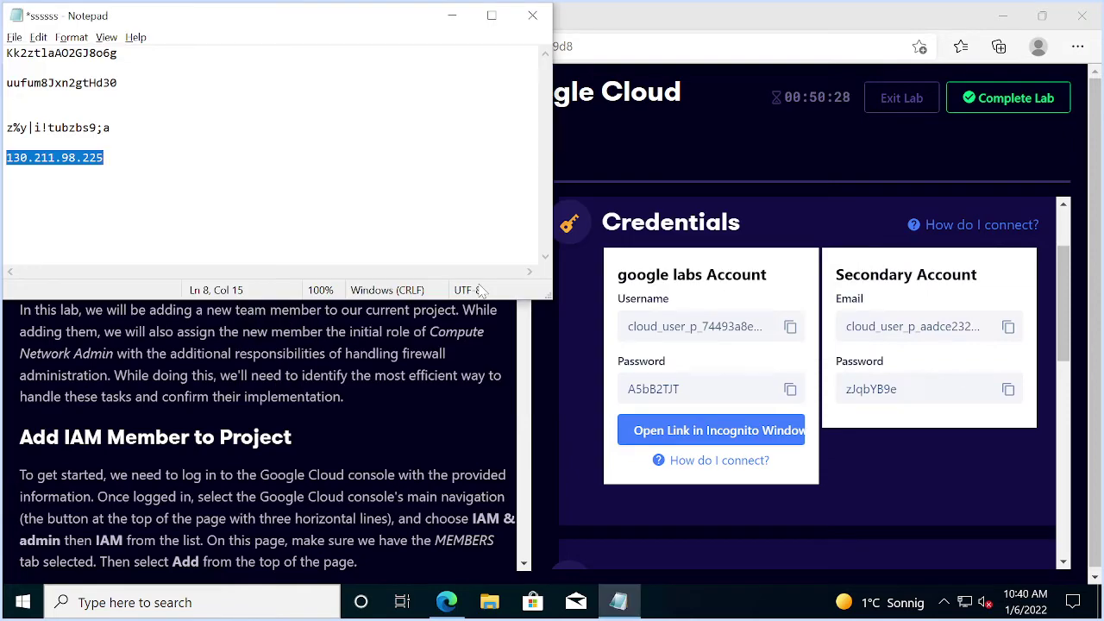
- Open the lab's console link in a new InPrivate window and translate the sign-in page from German to English
left_click(605, 290)
right_click(695, 434)
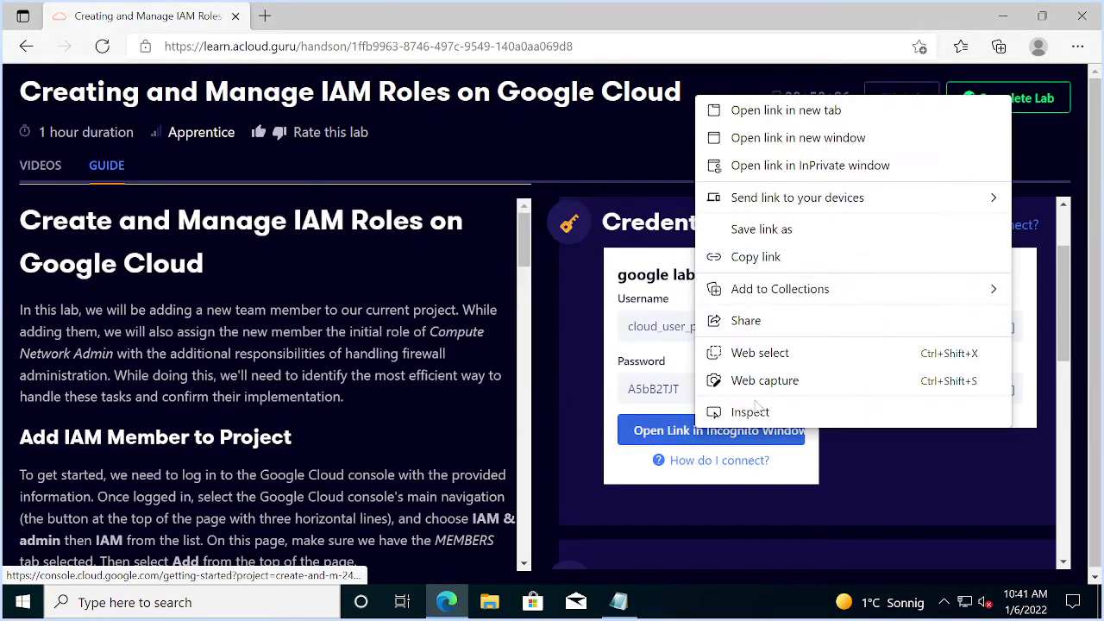
left_click(767, 165)
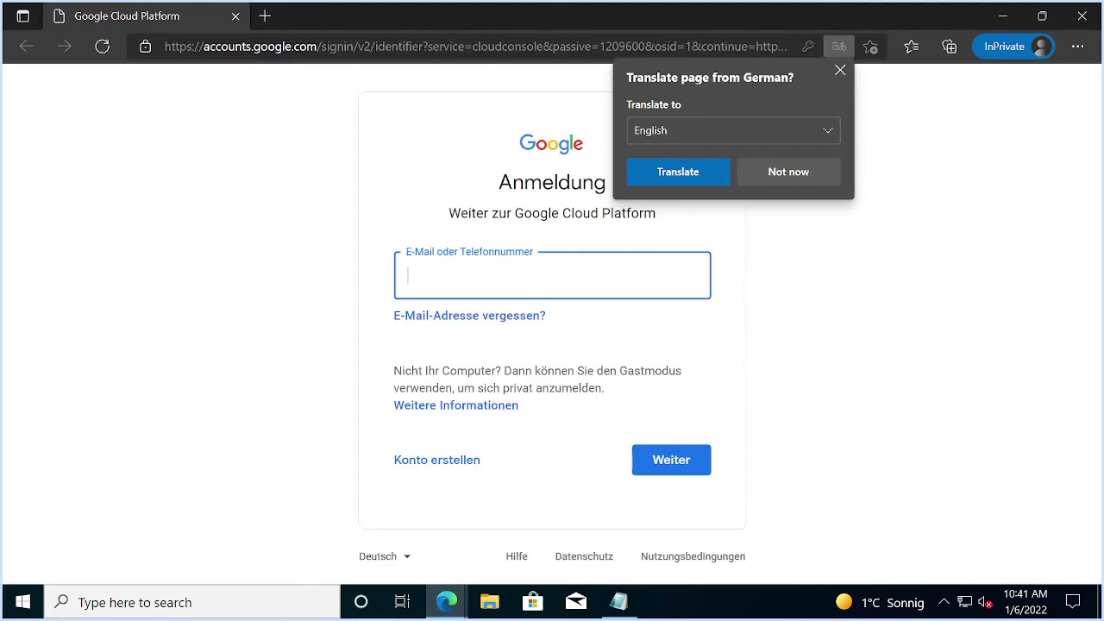
left_click(697, 172)
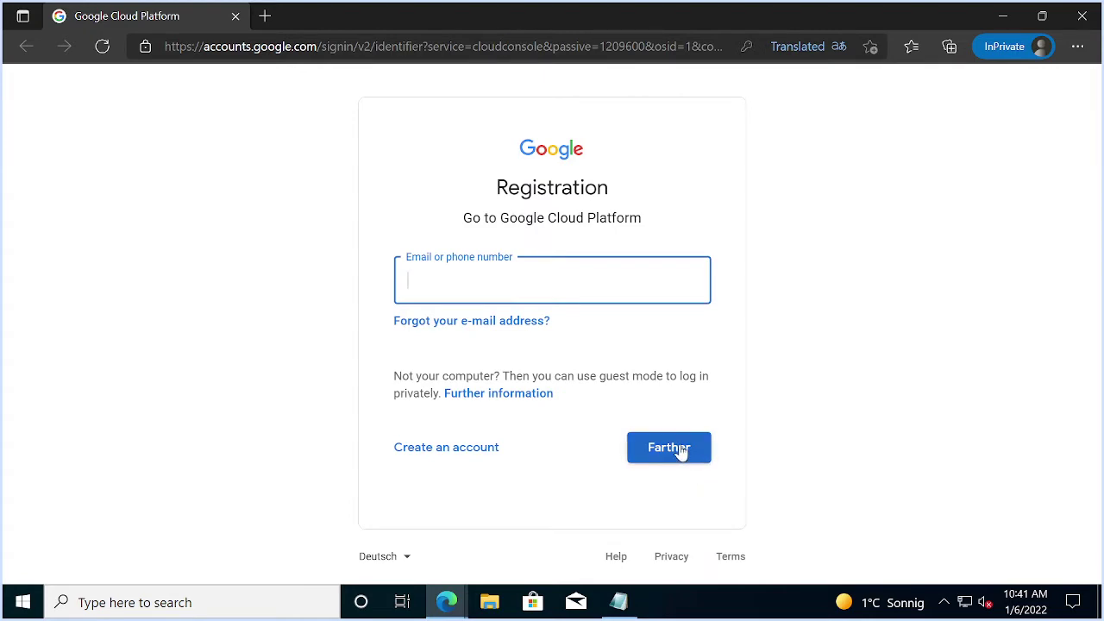
- Copy the google labs account username from the lab page and submit it as the Google sign-in e-mail
key("alt+Tab")
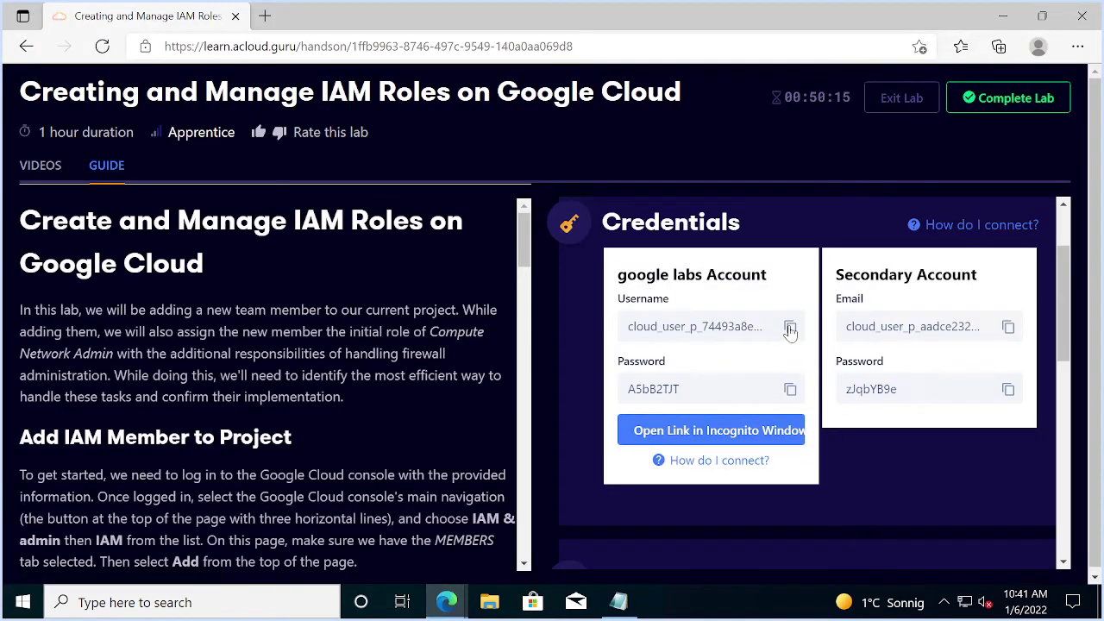
left_click(790, 328)
key("alt+Tab")
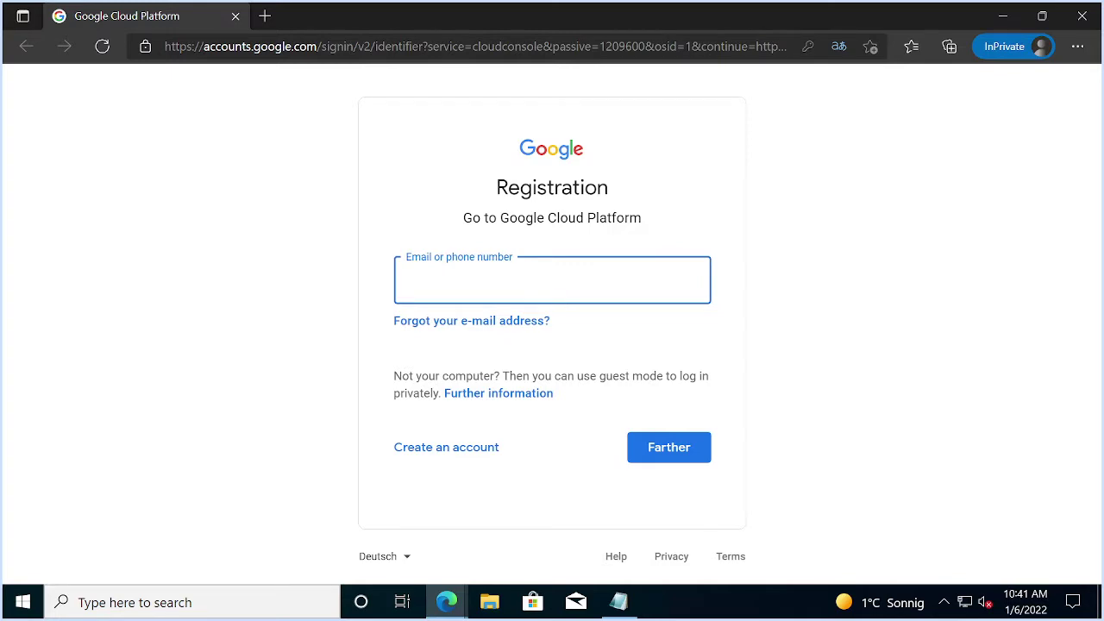
key("ctrl+v")
left_click(645, 457)
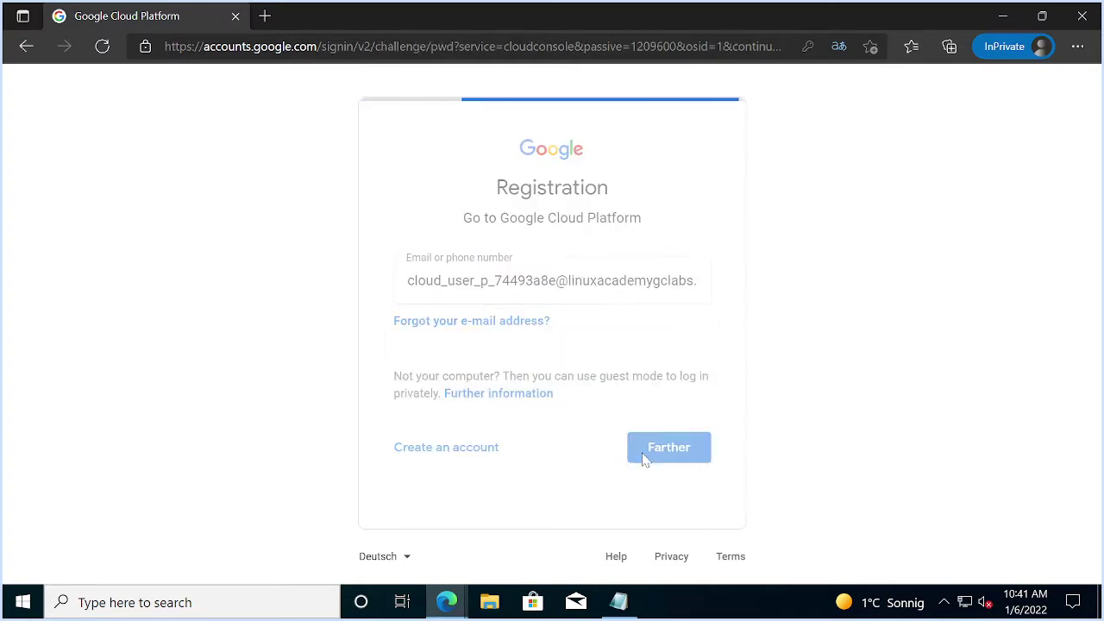
- Sign in with the google labs account password copied from the lab page and accept the new account's terms
key("alt+Tab")
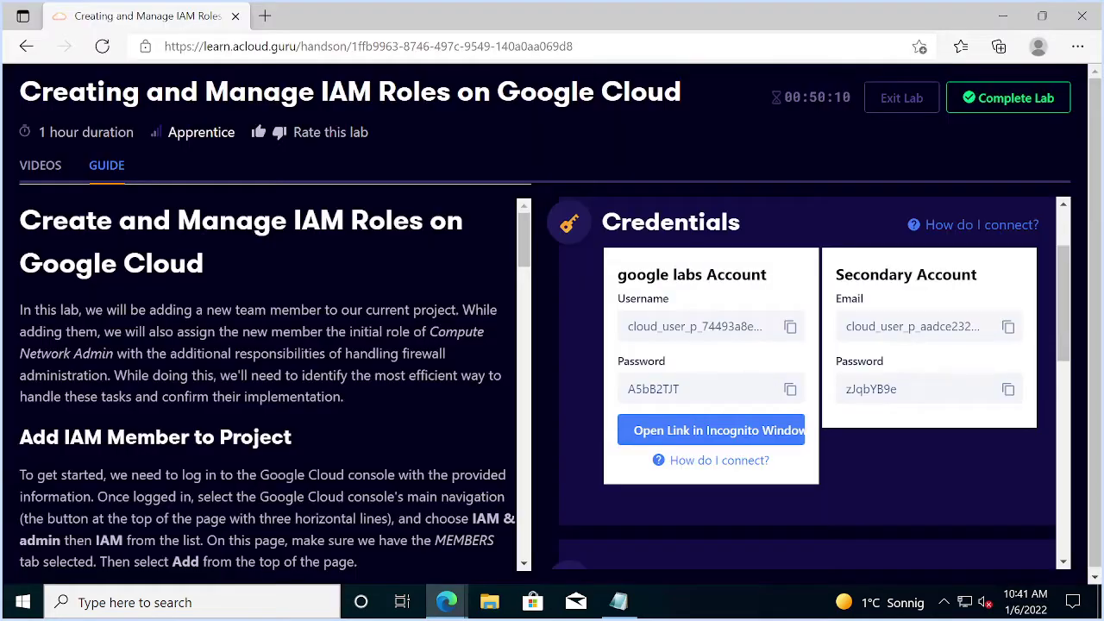
left_click(789, 390)
key("alt+Tab")
key("ctrl+v")
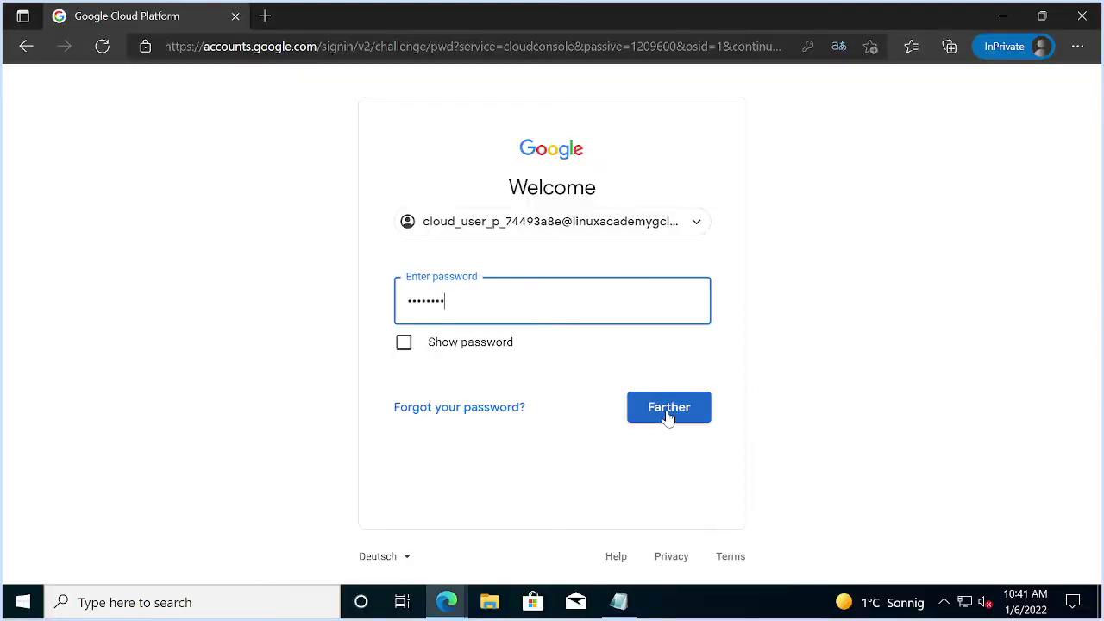
left_click(668, 417)
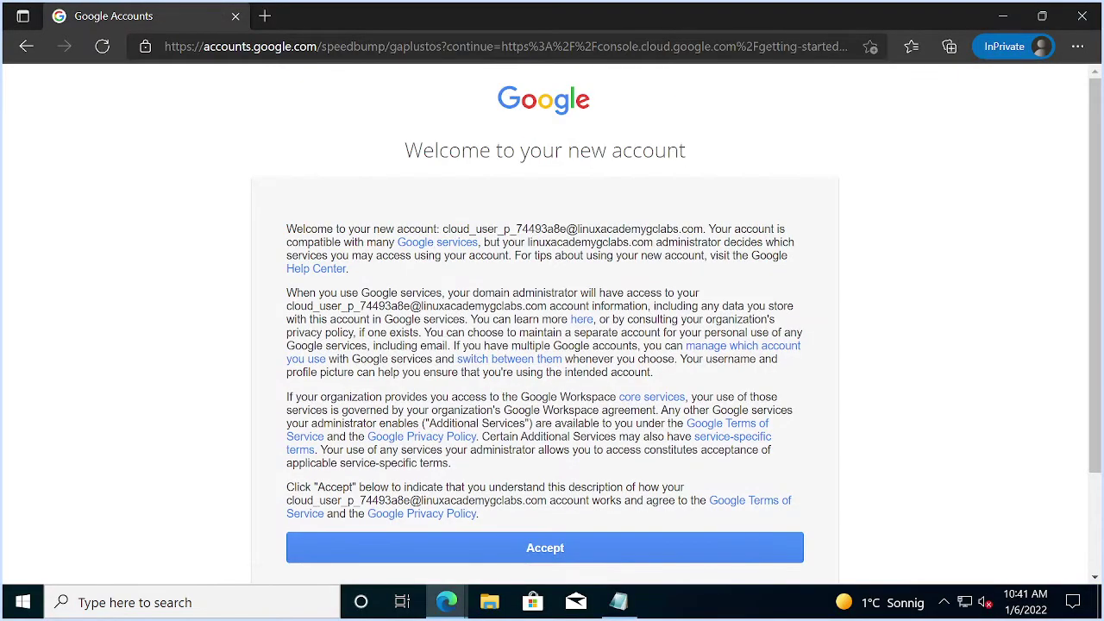
scroll(497, 484, "down", 2)
left_click(532, 422)
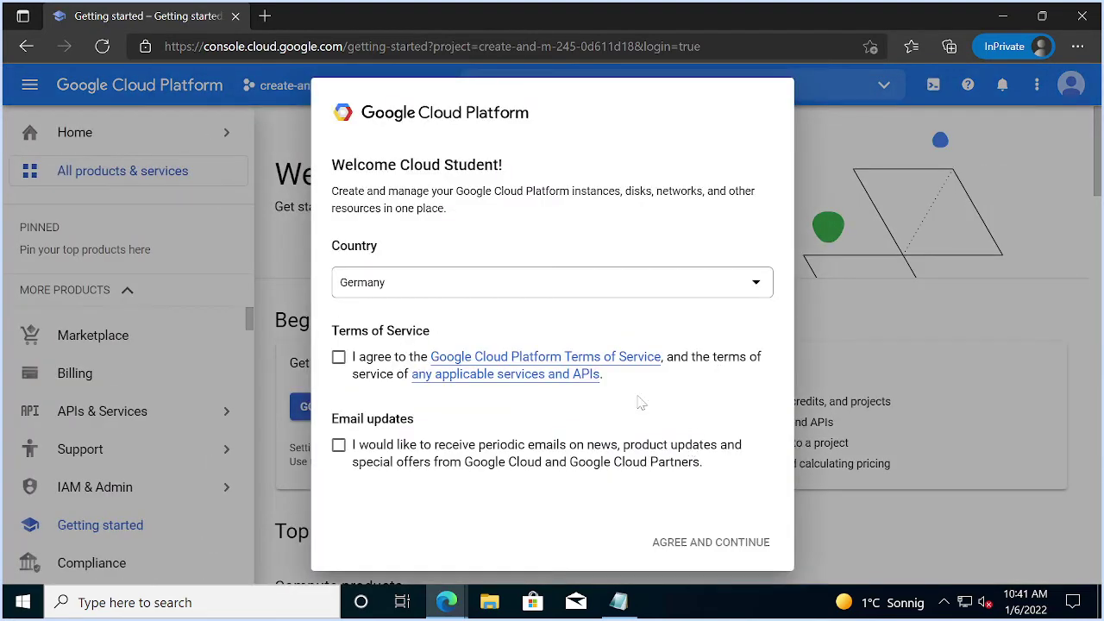
- Set the country to India, agree to the Google Cloud Platform Terms of Service, and dismiss the products and services tip
left_click(475, 284)
type("in")
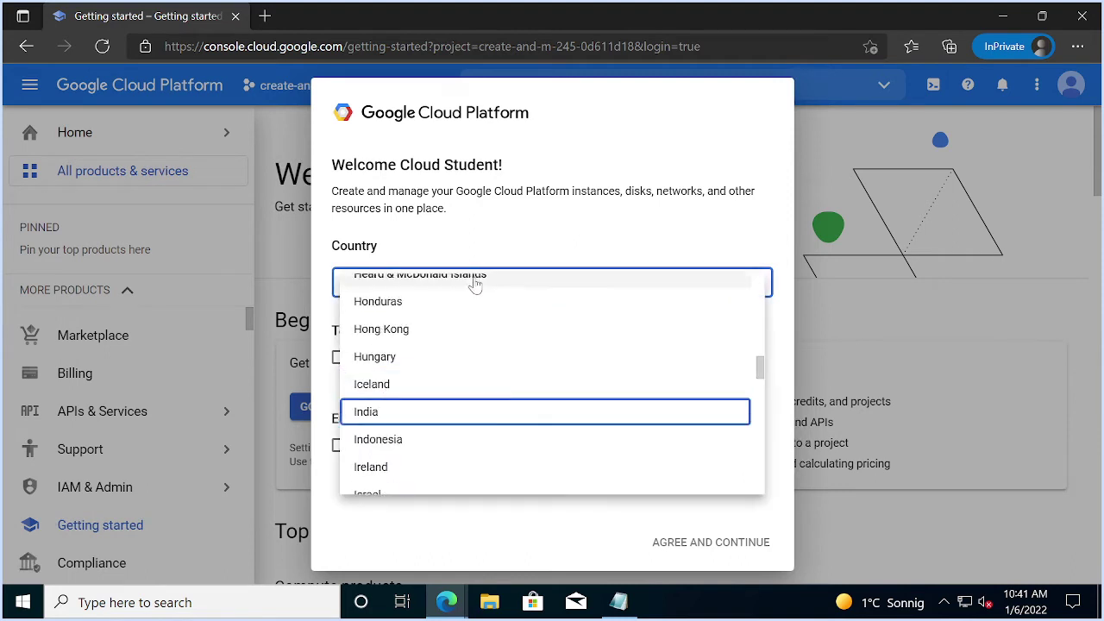
key("Return")
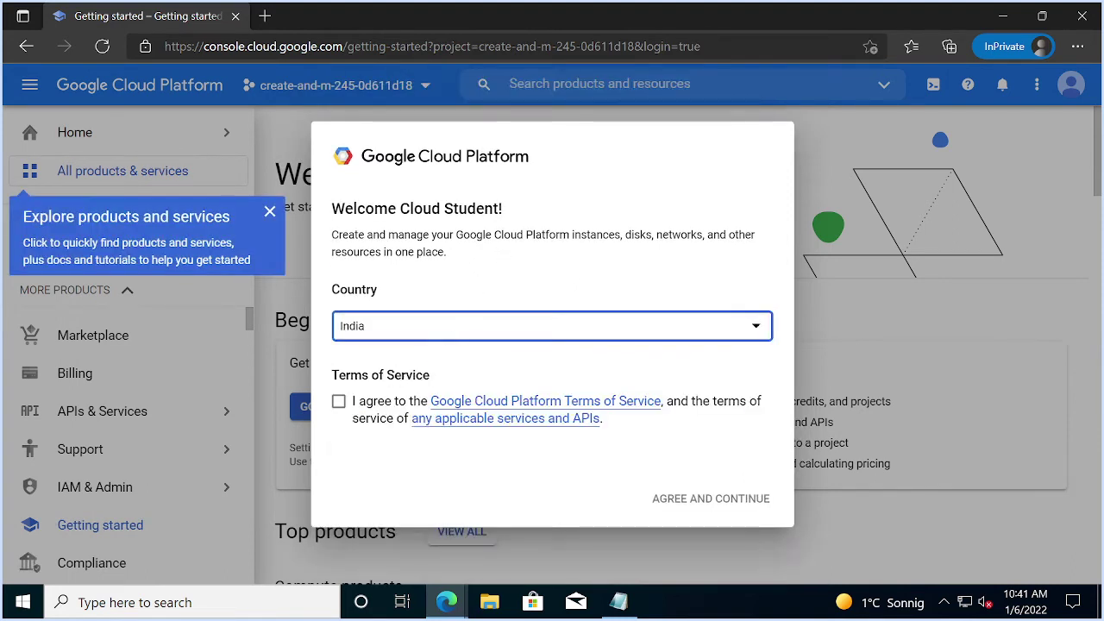
left_click(339, 402)
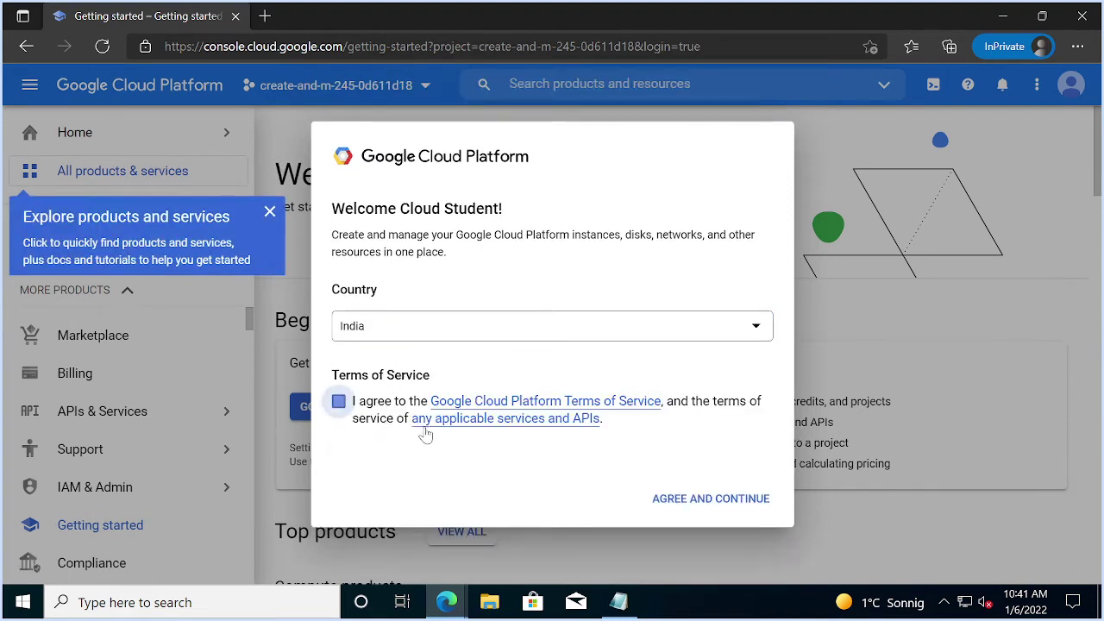
left_click(702, 498)
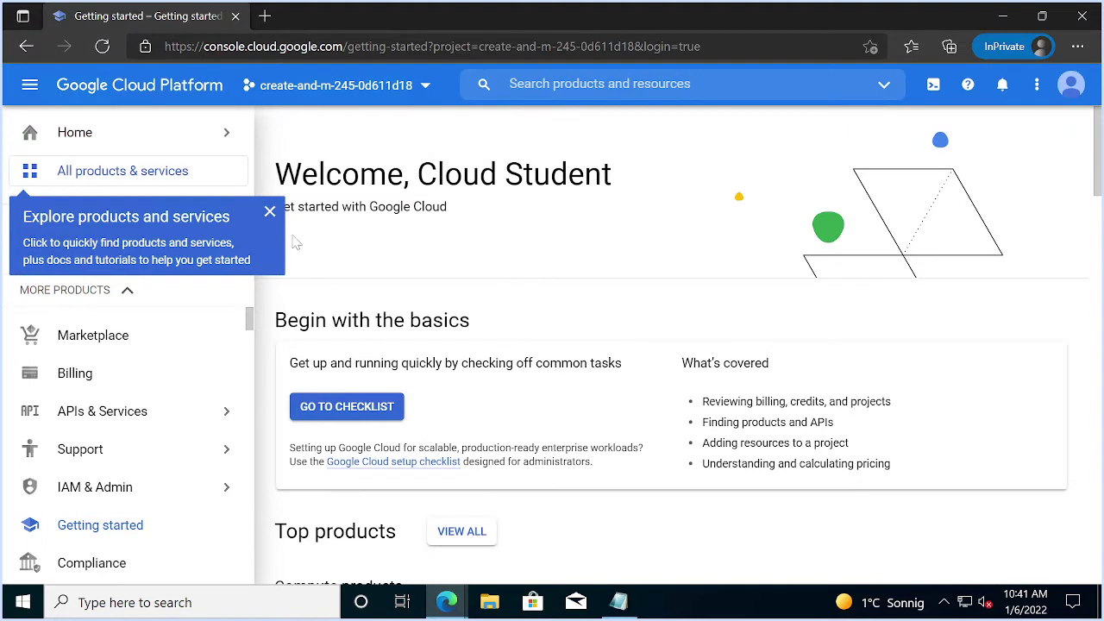
left_click(270, 211)
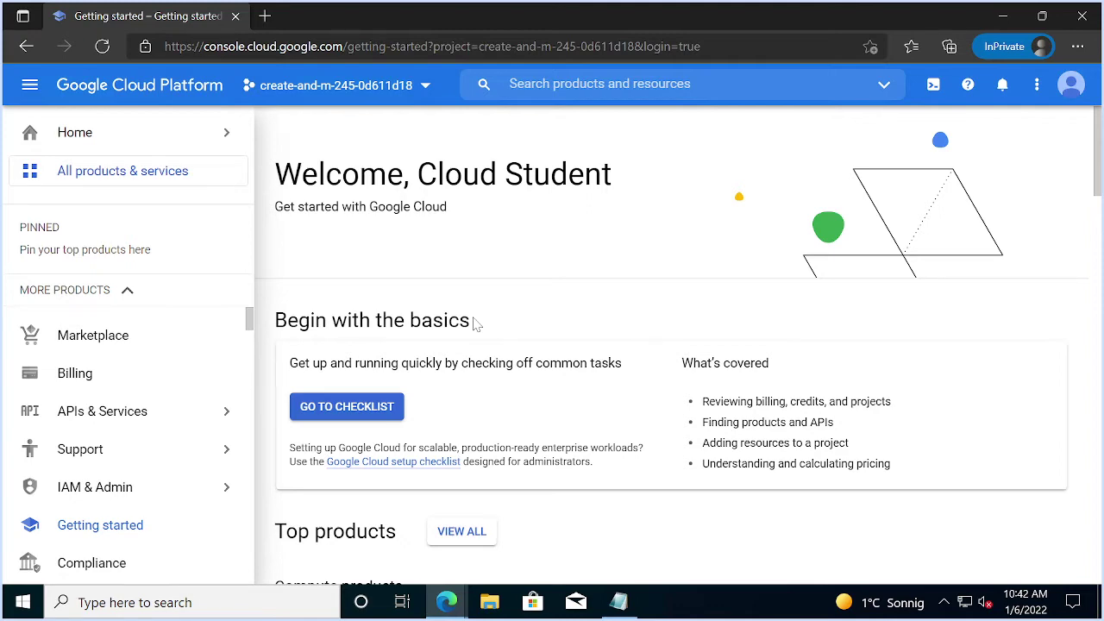
- Return to the lab guide and read the Add IAM Member to Project instructions
scroll(475, 322, "down", 4)
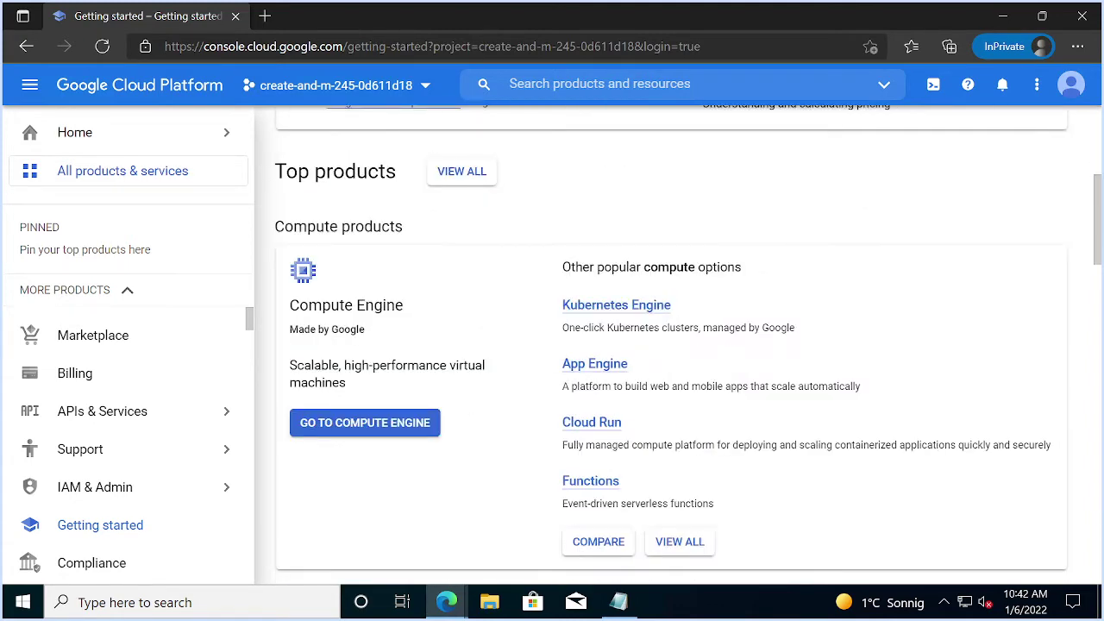
key("alt+Tab")
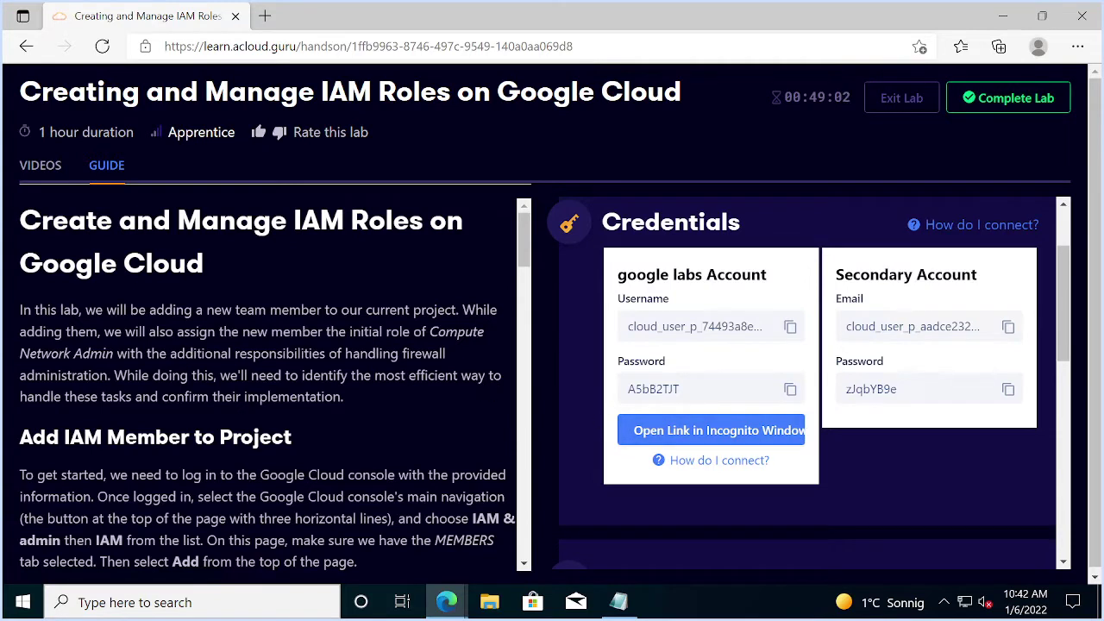
scroll(302, 329, "down", 2)
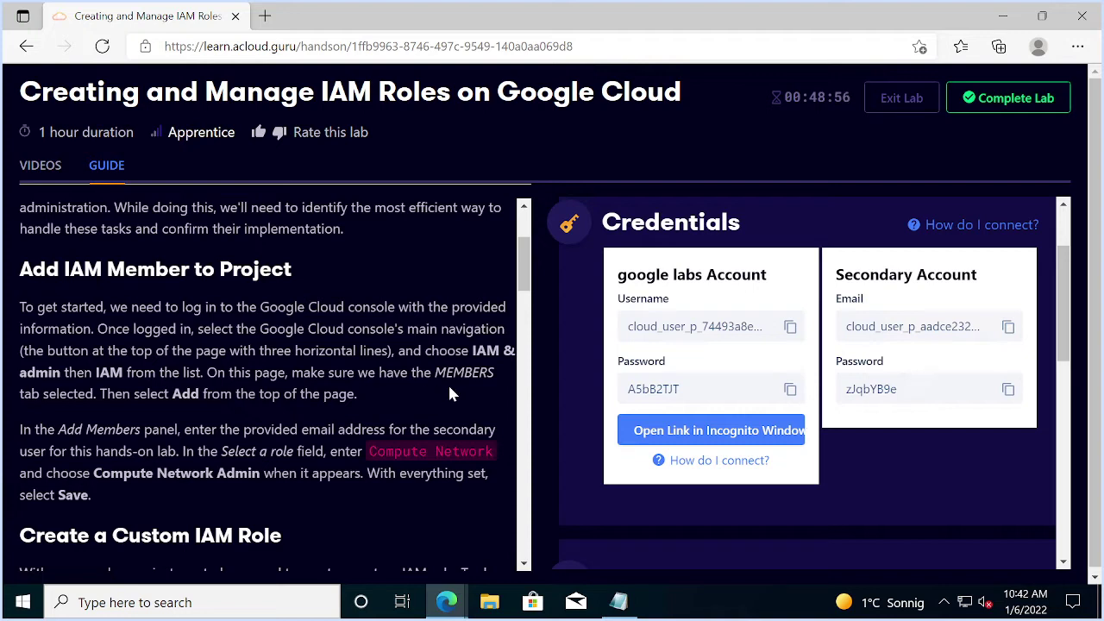
- Switch to the Google Cloud console, open the IAM page of IAM & Admin, and dismiss the project picker
key("alt+Tab")
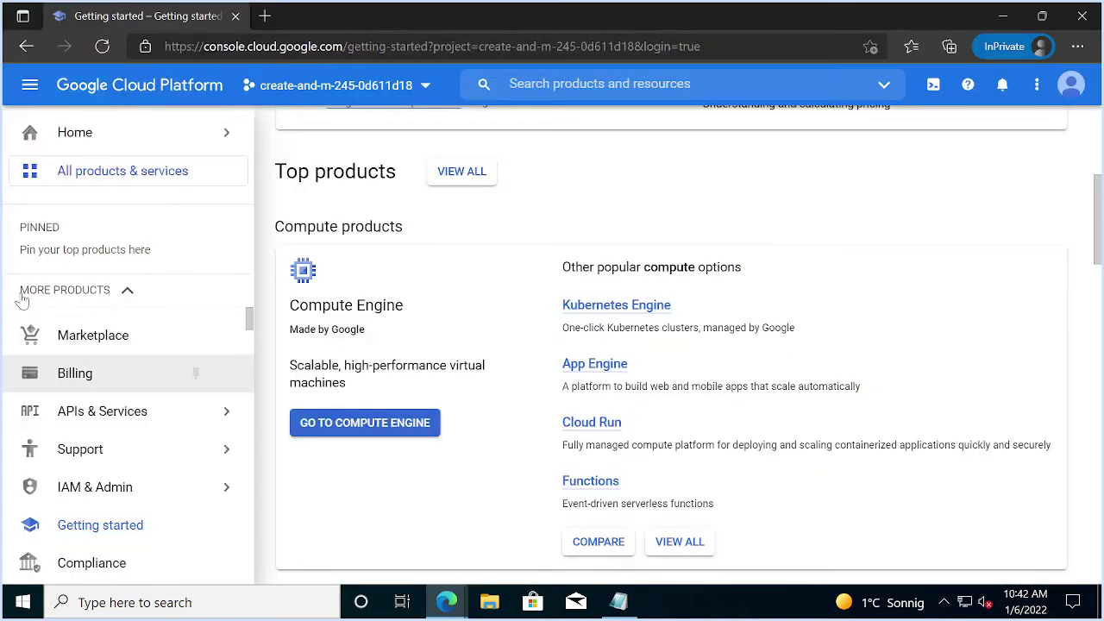
scroll(128, 415, "down", 1)
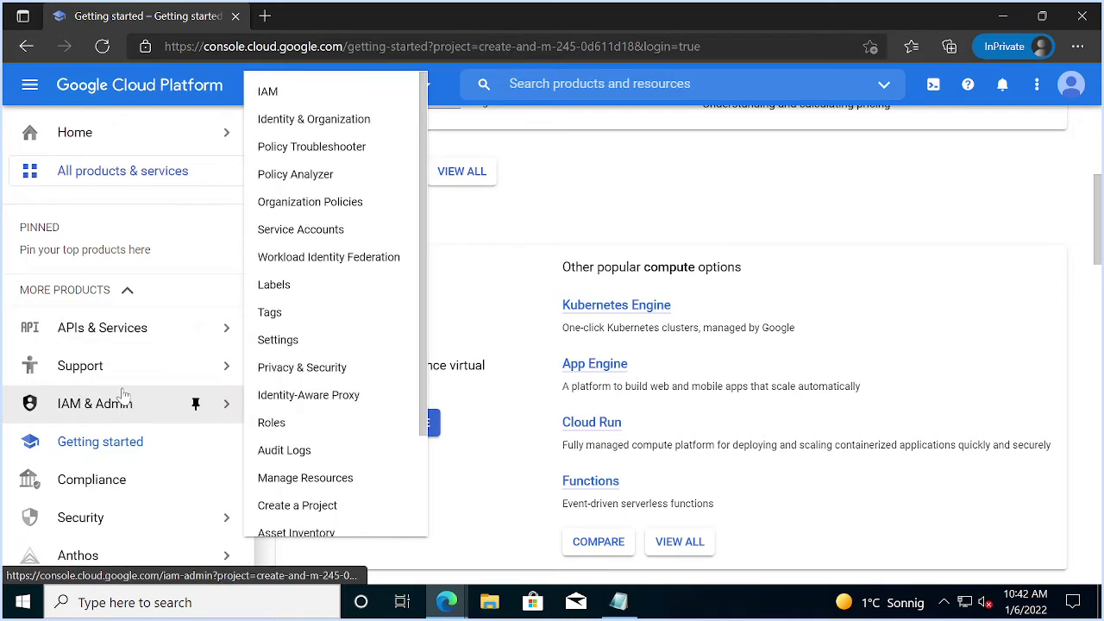
left_click(124, 403)
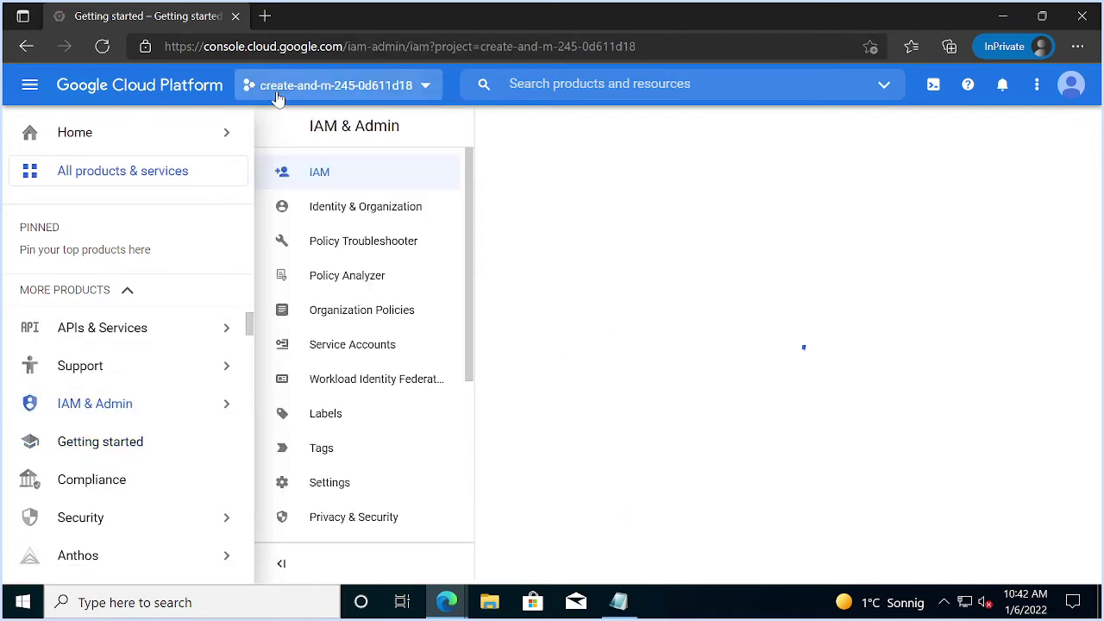
left_click(279, 88)
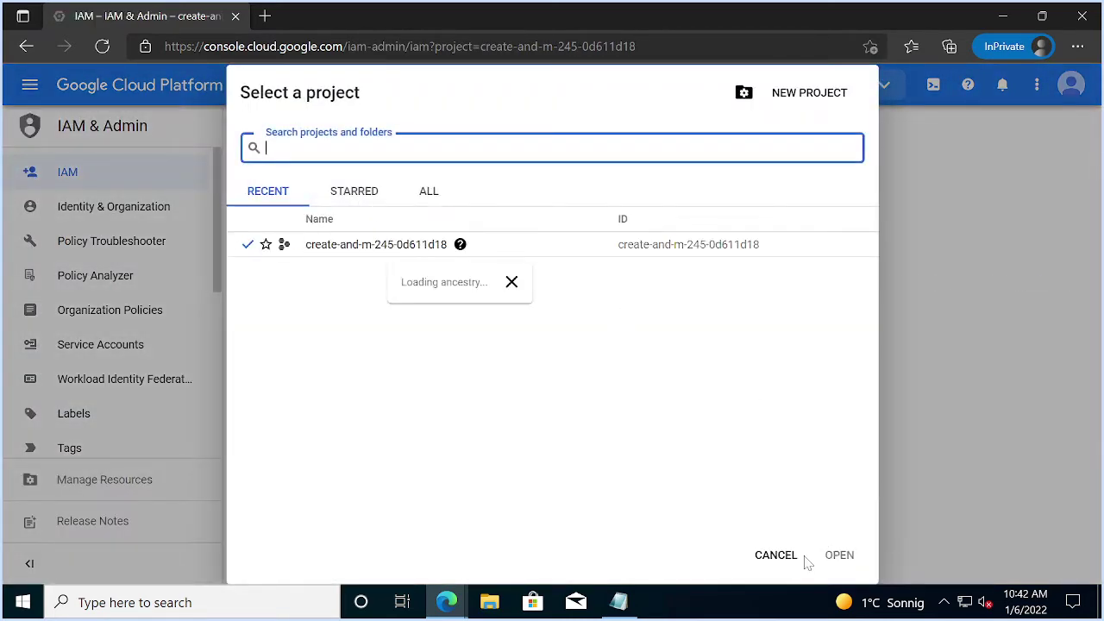
key("Escape")
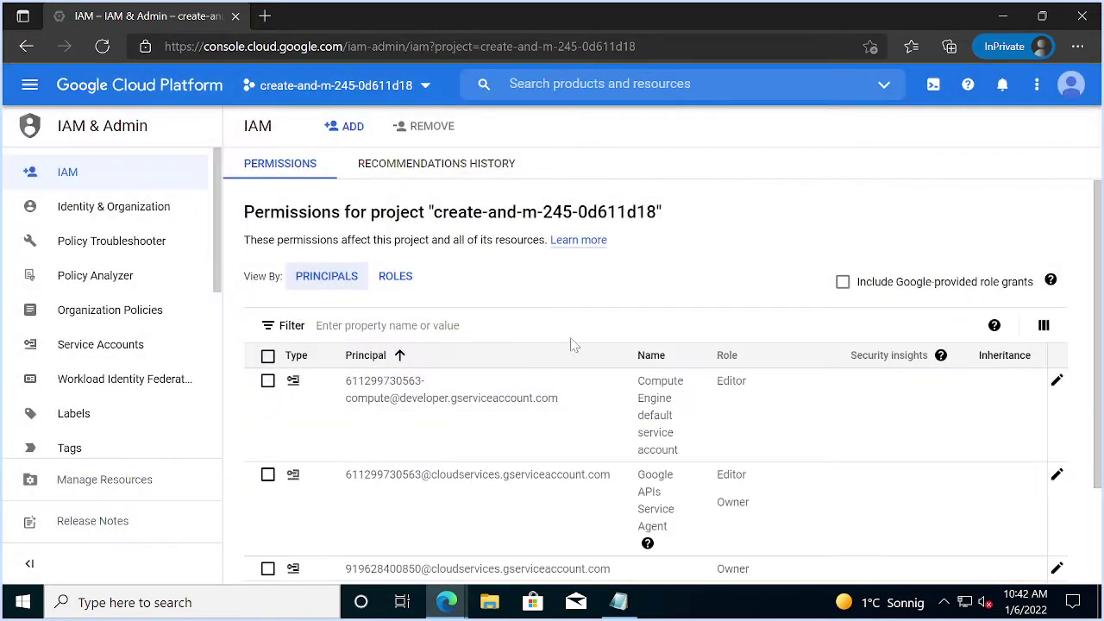
- Read the guide's Add IAM Member to Project section and examine the project's IAM permissions and IAM & Admin sections in the console
key("alt+Tab")
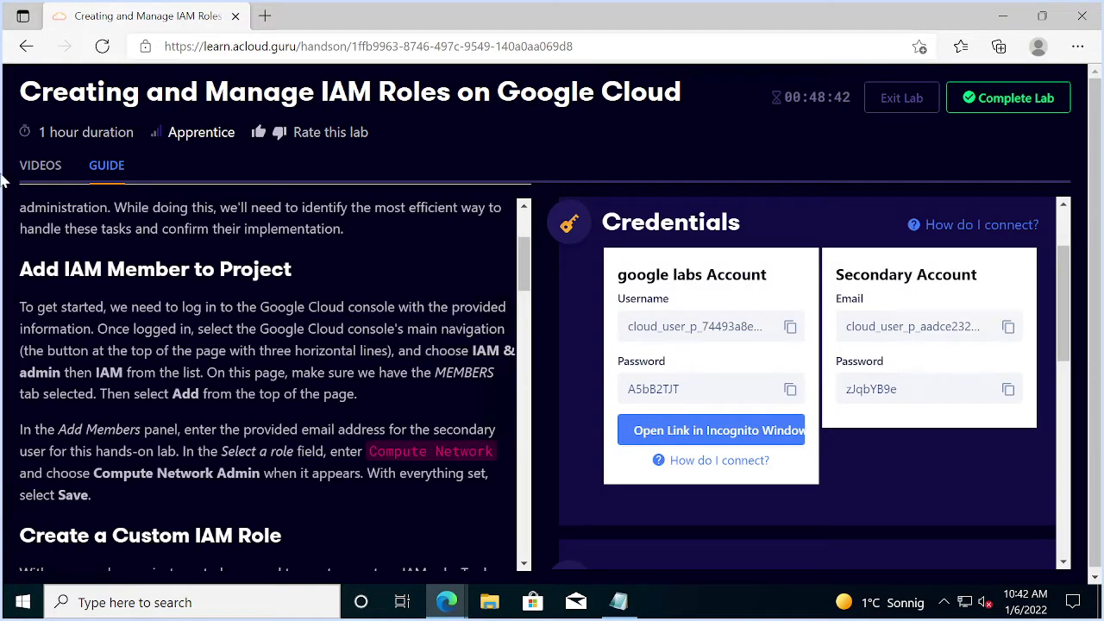
scroll(365, 388, "down", 1)
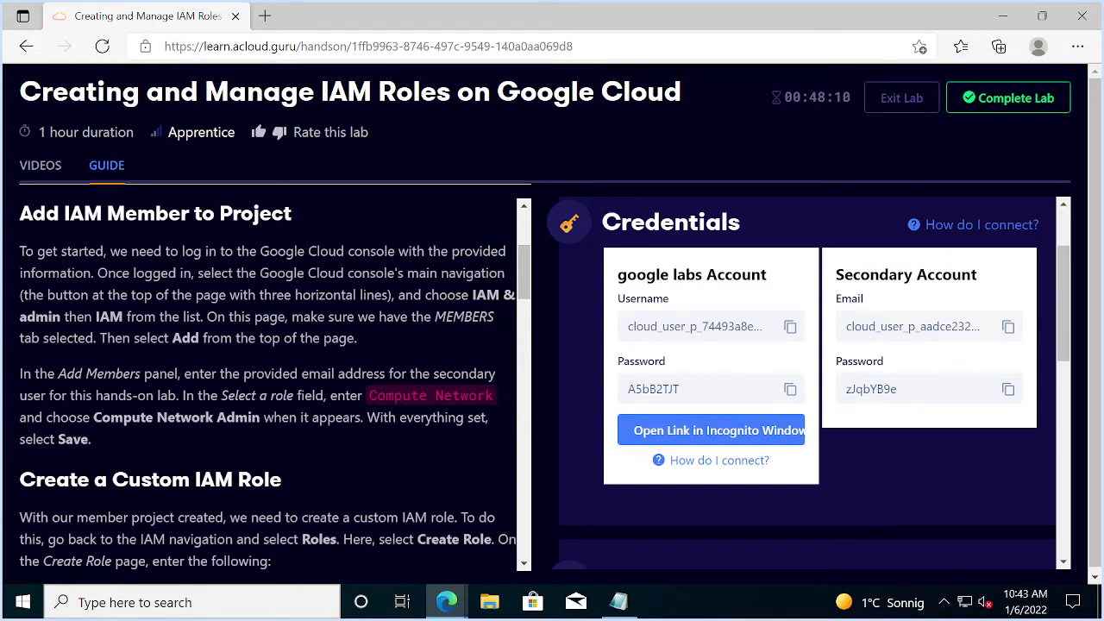
key("alt+Tab")
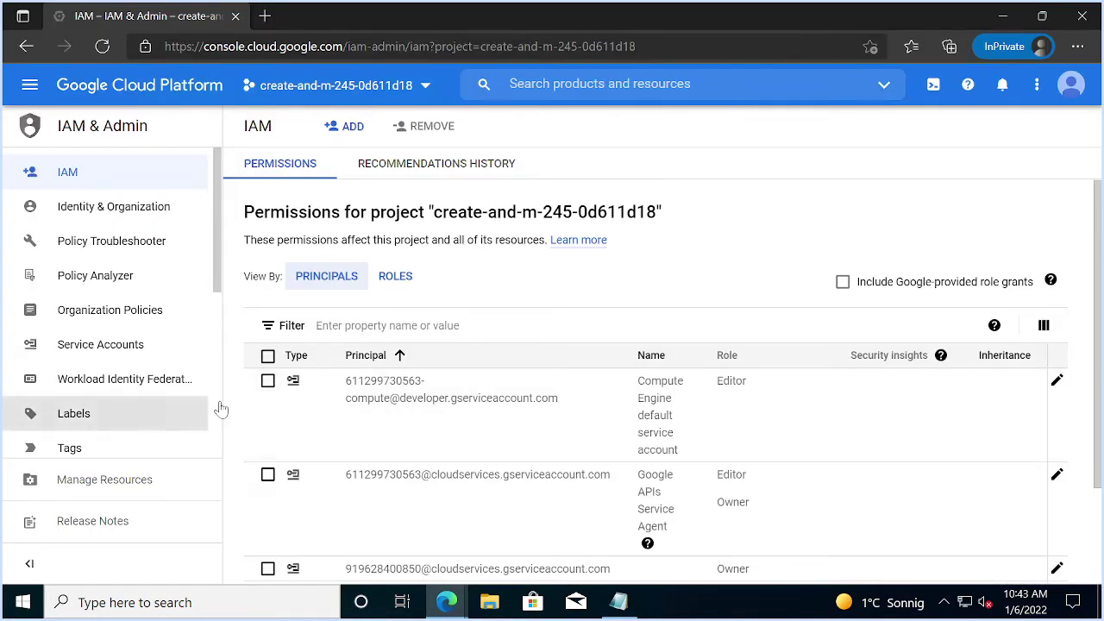
scroll(414, 387, "down", 1)
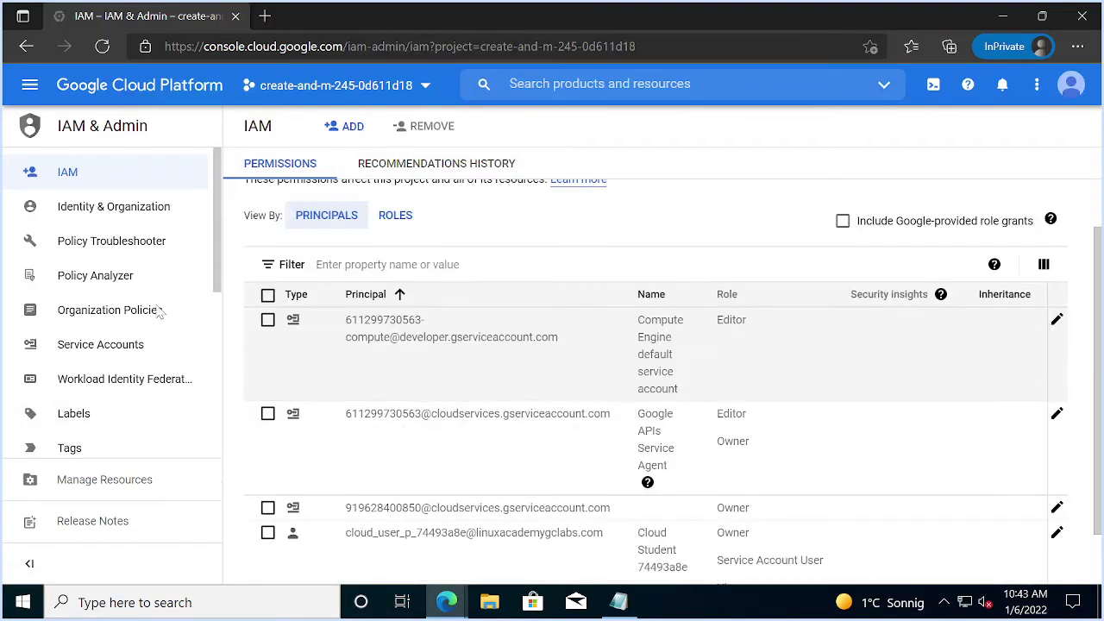
scroll(129, 295, "down", 3)
scroll(128, 293, "down", 5)
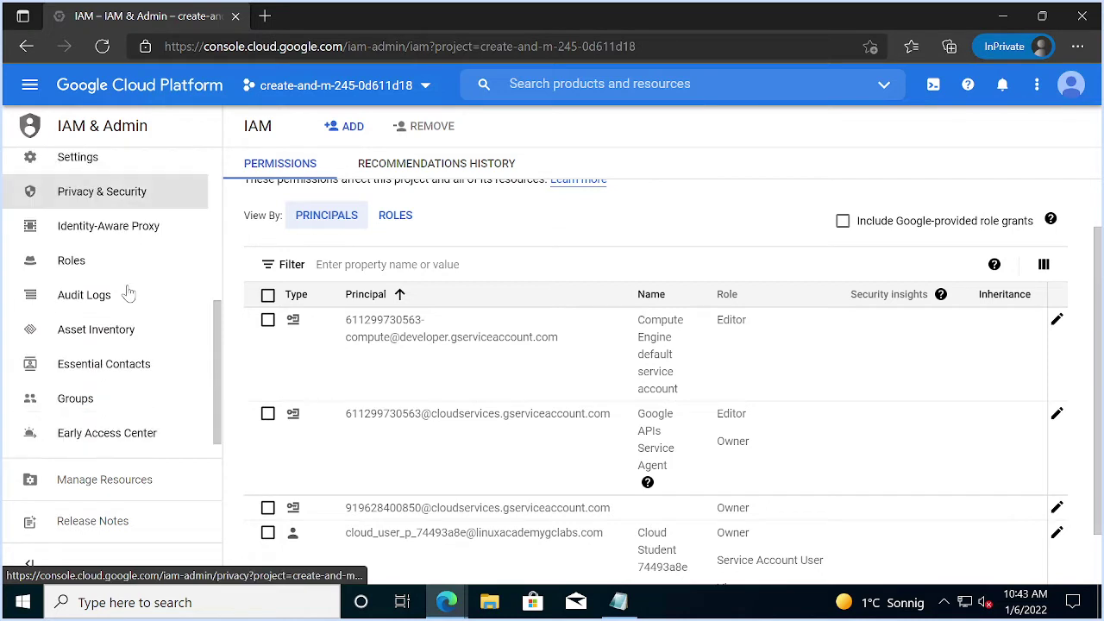
scroll(127, 293, "up", 8)
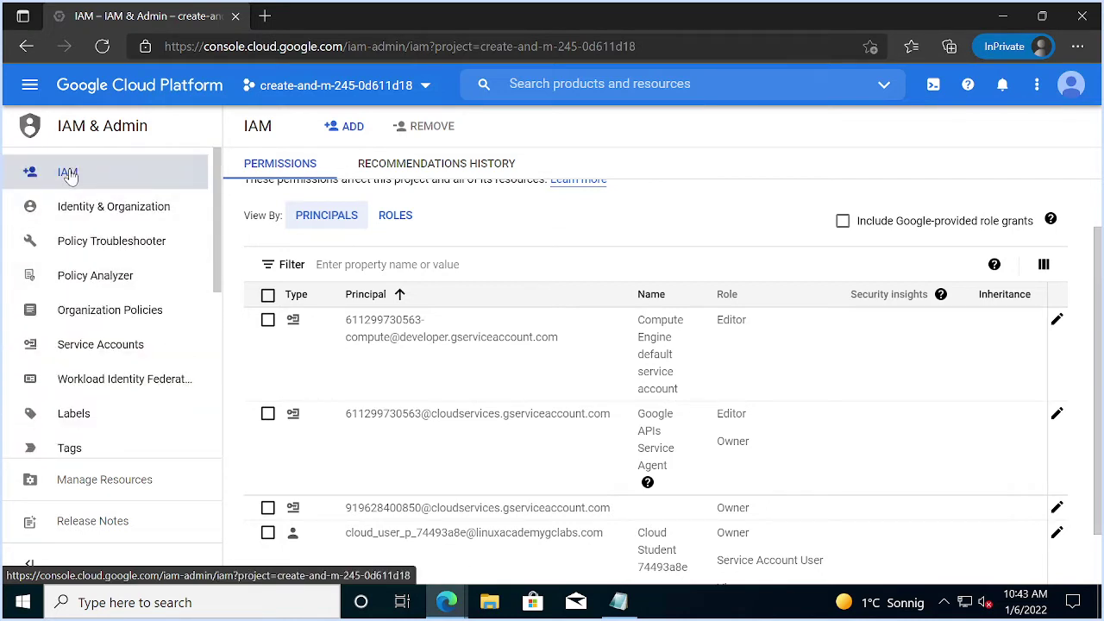
scroll(345, 232, "up", 1)
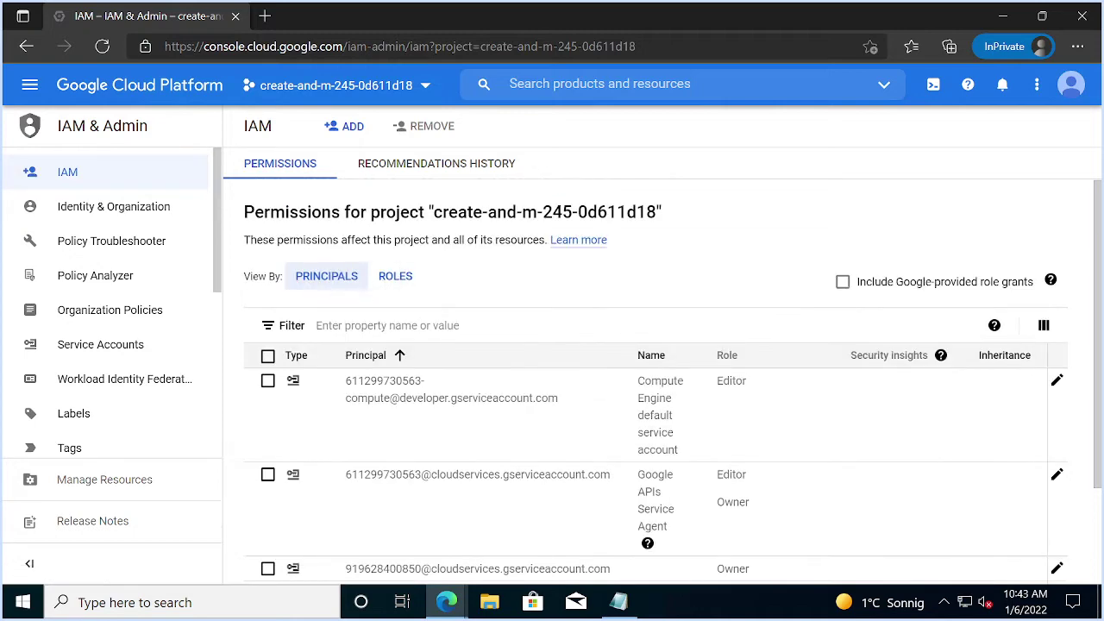
scroll(419, 294, "down", 2)
scroll(419, 297, "up", 2)
- Play the lab video full screen and skip through its demonstrations of adding a member and creating the Firewall Admin role
key("alt+Tab")
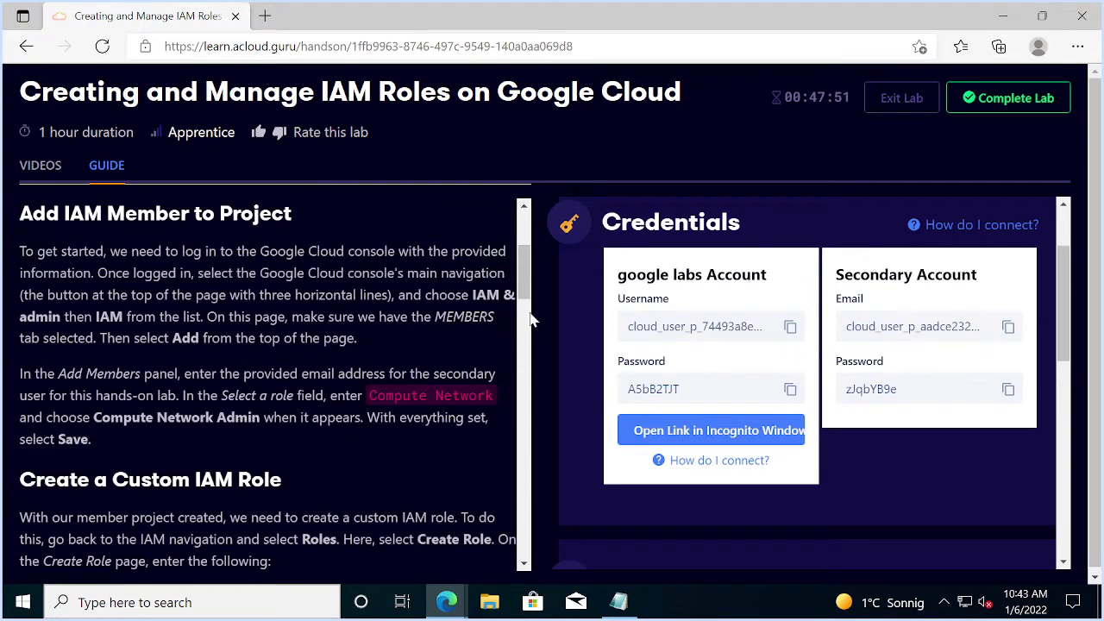
left_click(40, 167)
left_click(250, 353)
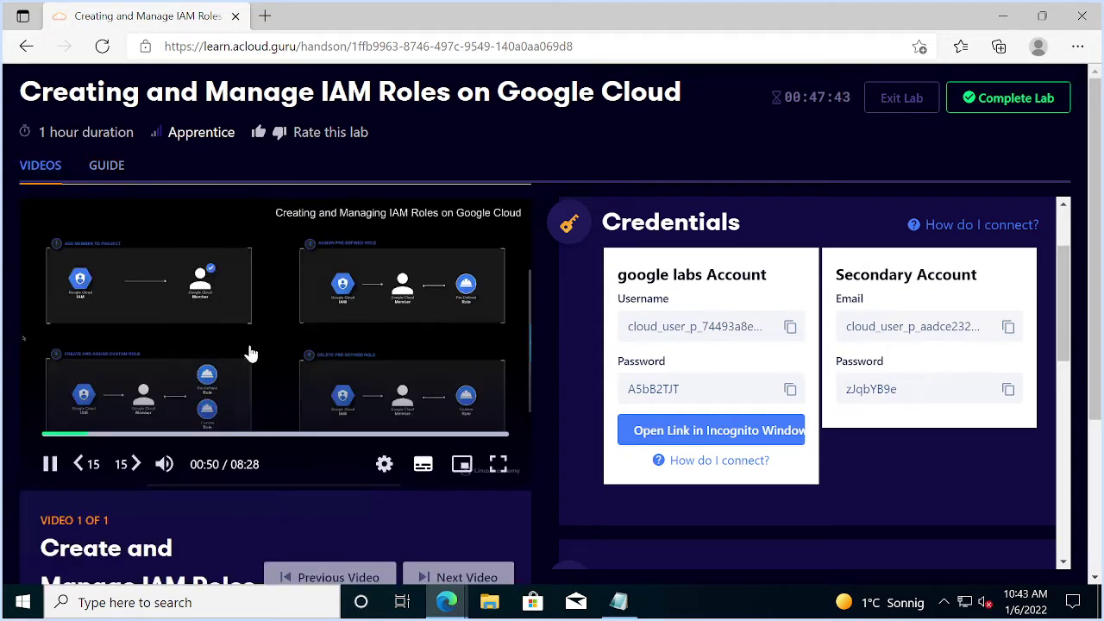
left_click(498, 463)
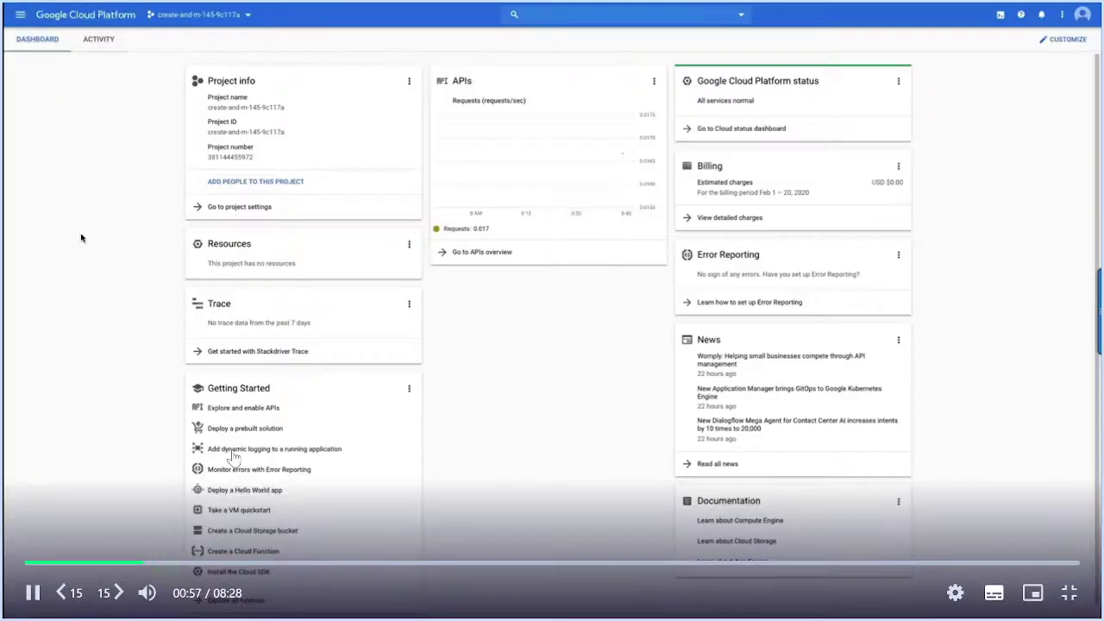
key("Right")
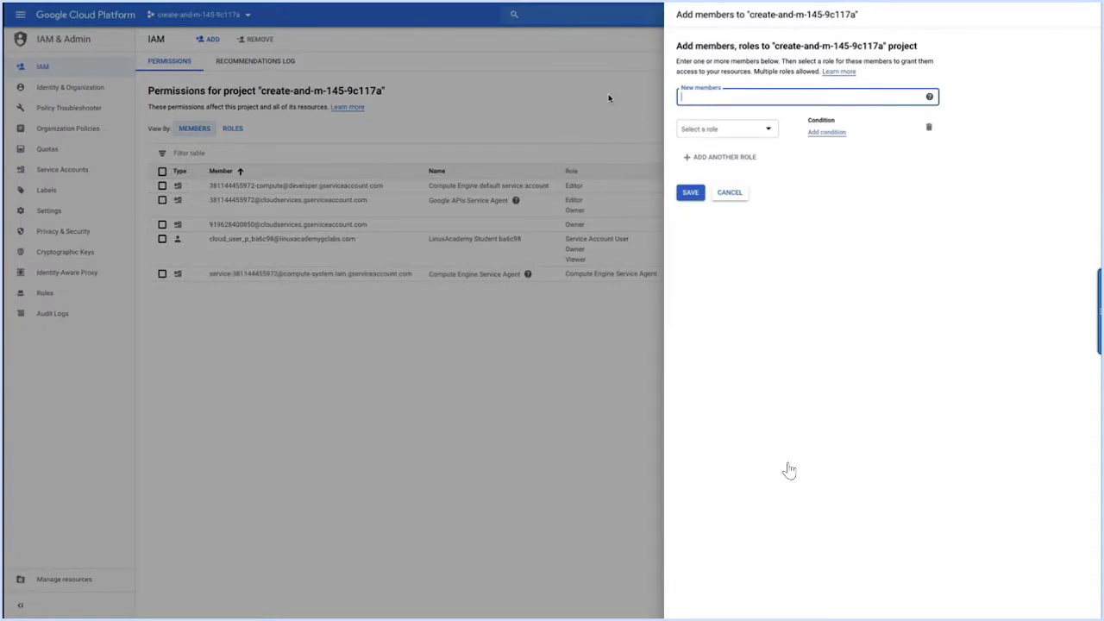
mouse_move(530, 464)
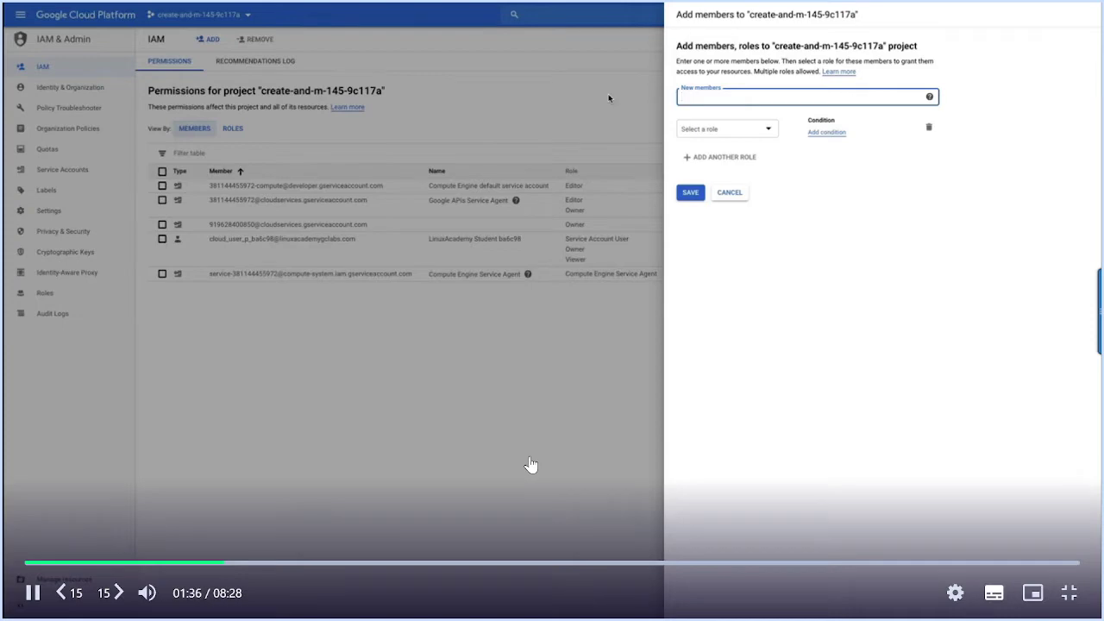
key("Right")
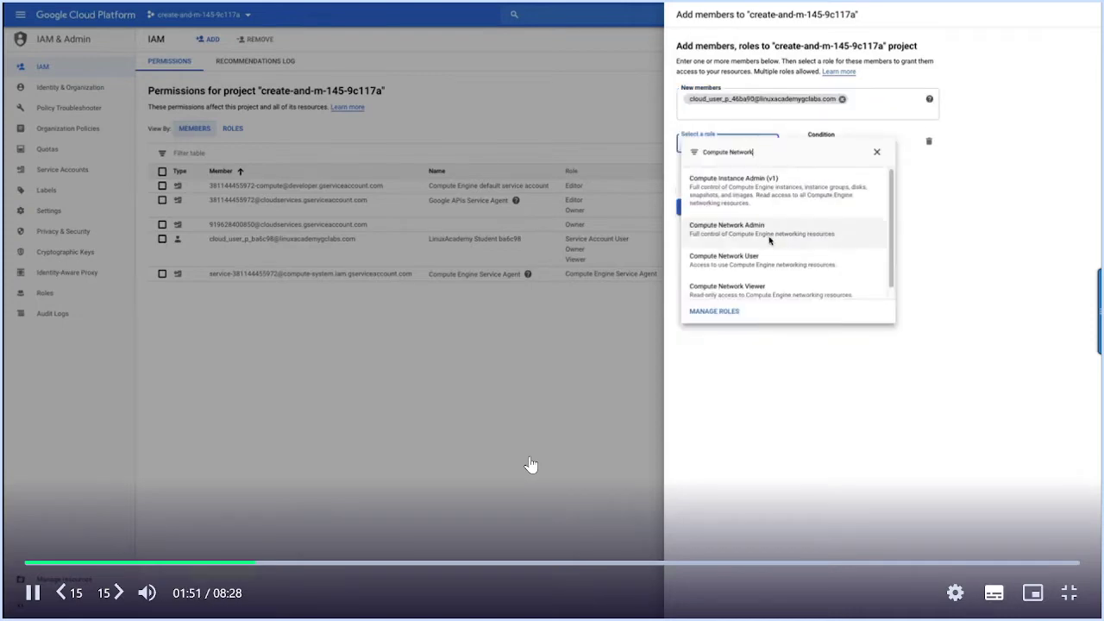
key("Right")
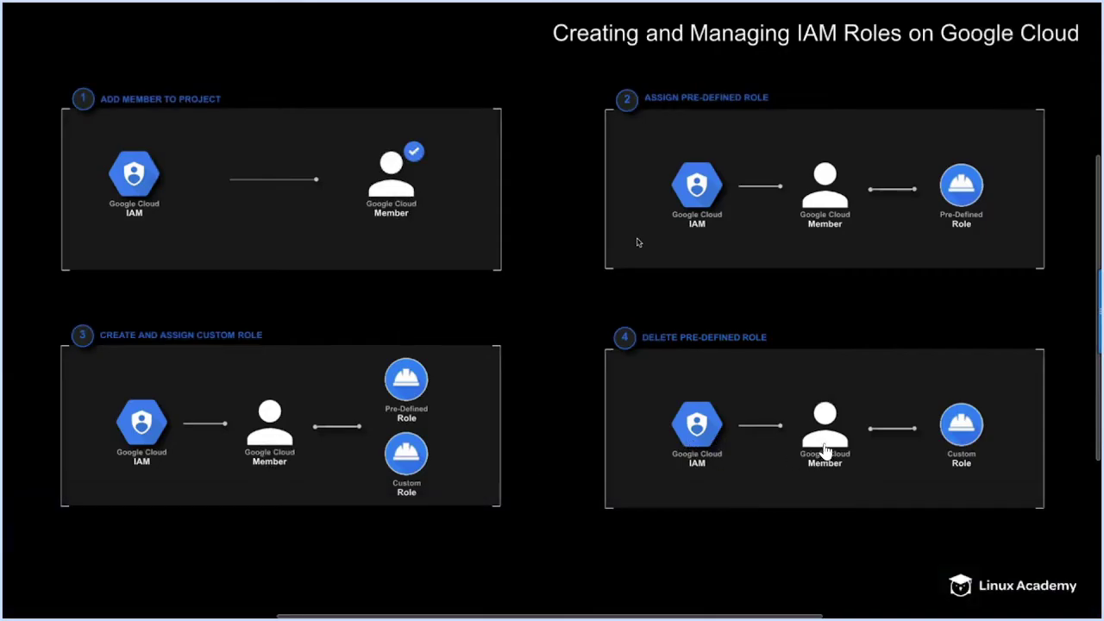
key("Right")
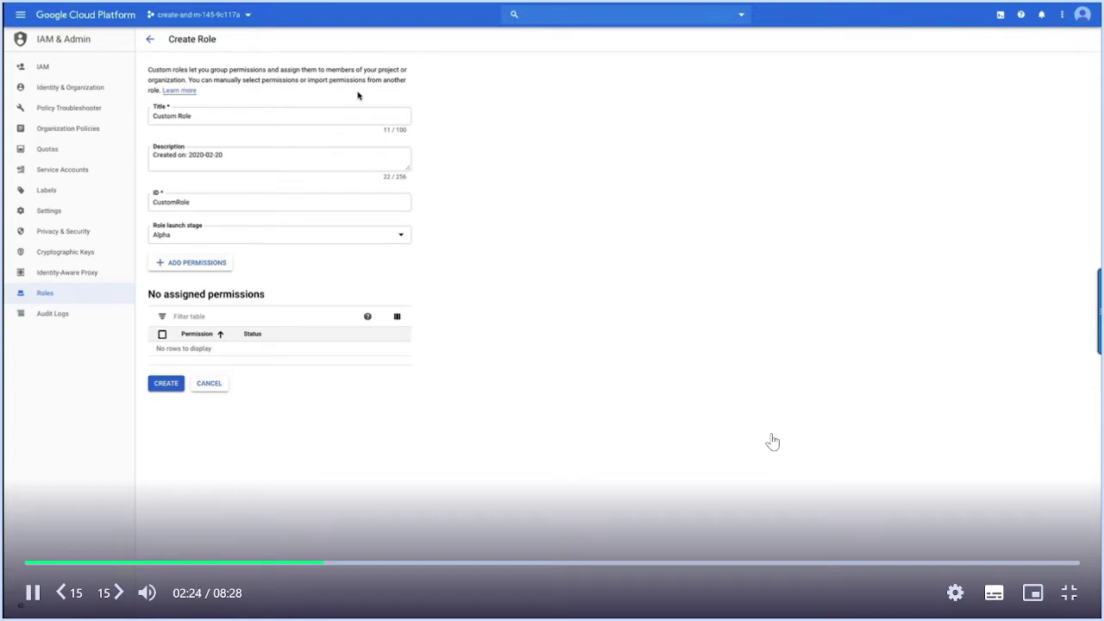
key("Right")
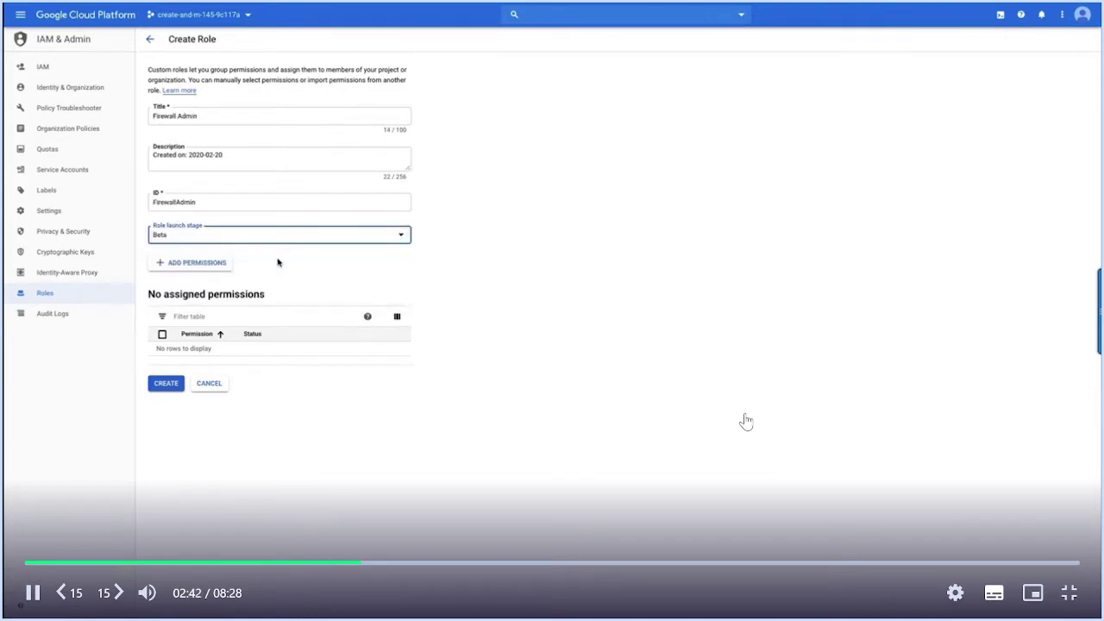
key("Left")
key("Left")
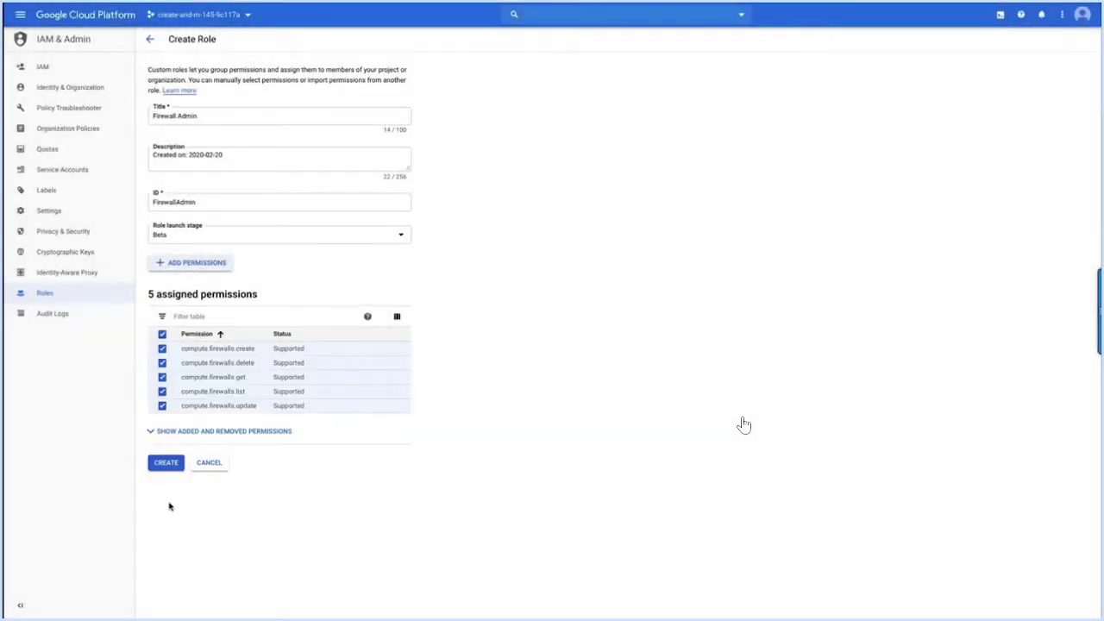
- Leave full screen, pause the lab video, and return to the lab guide
key("Escape")
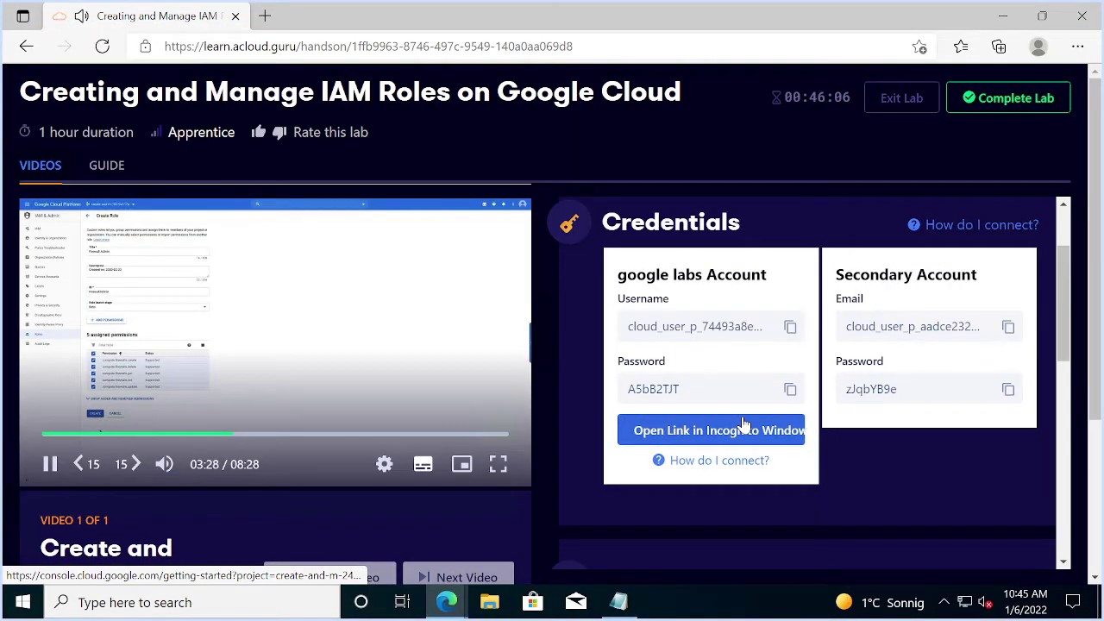
key("space")
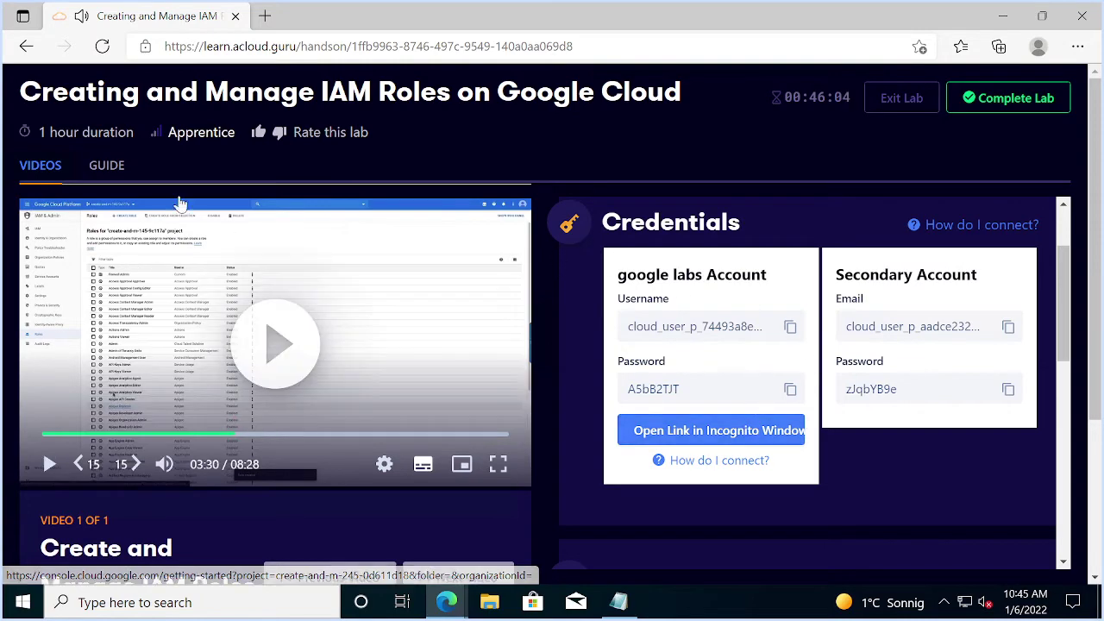
left_click(107, 165)
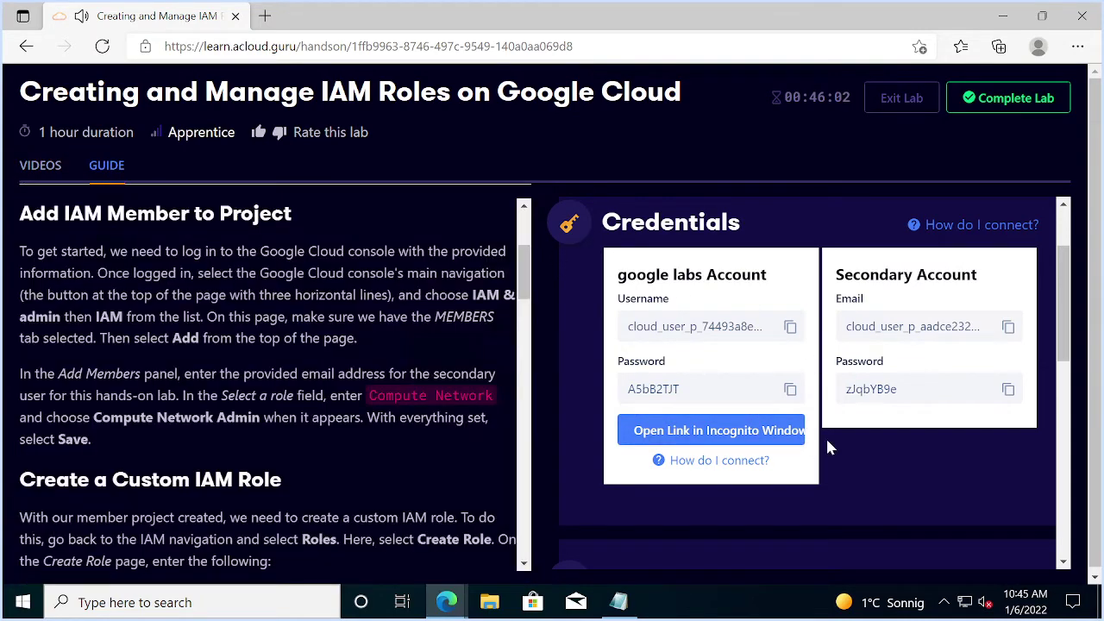
- Open the form for adding principals to the project in the console and check the guide's instructions for the secondary user
key("alt+Tab")
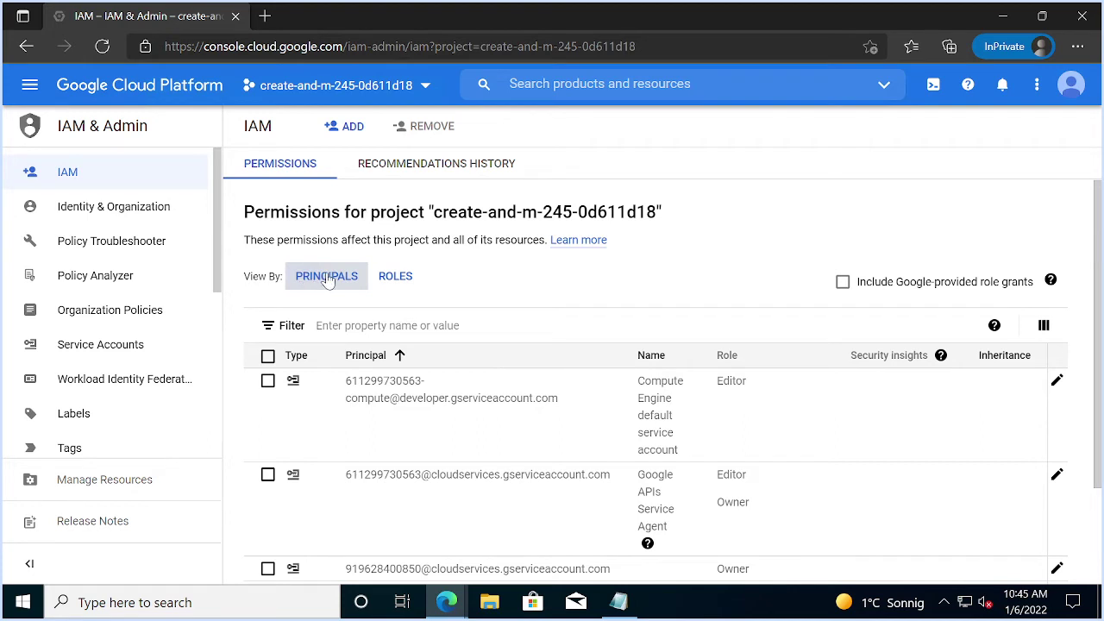
left_click(345, 126)
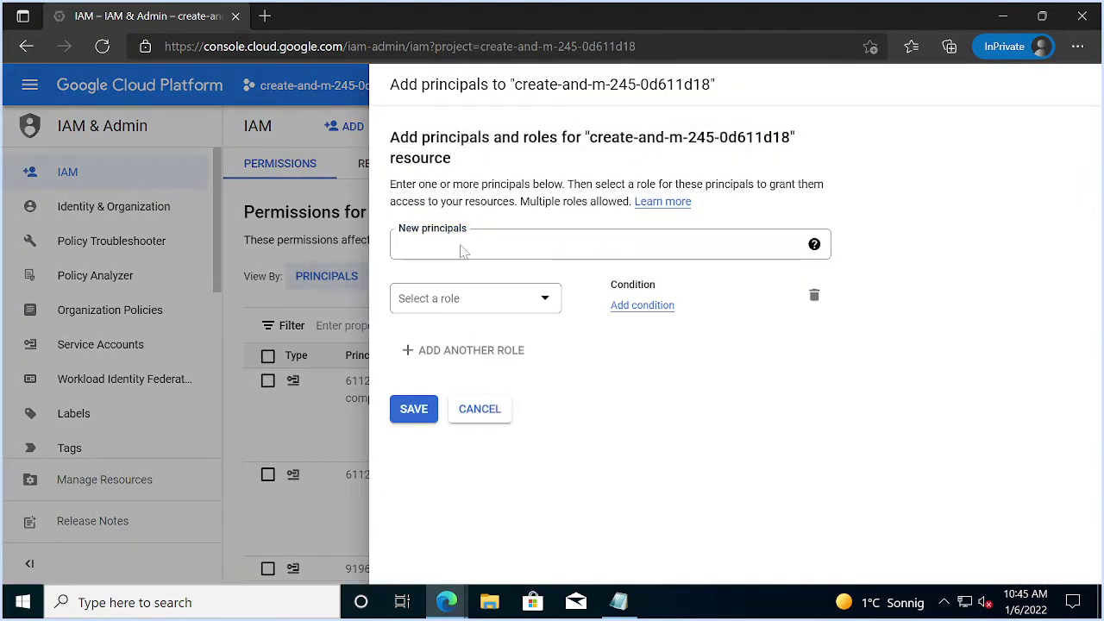
key("alt+Tab")
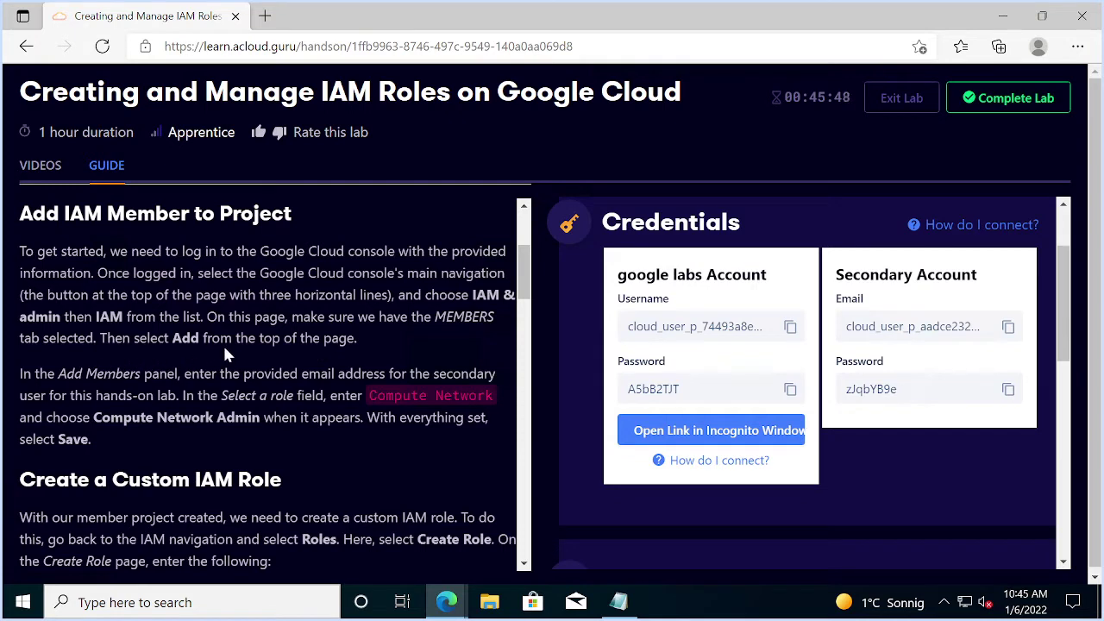
scroll(248, 349, "down", 1)
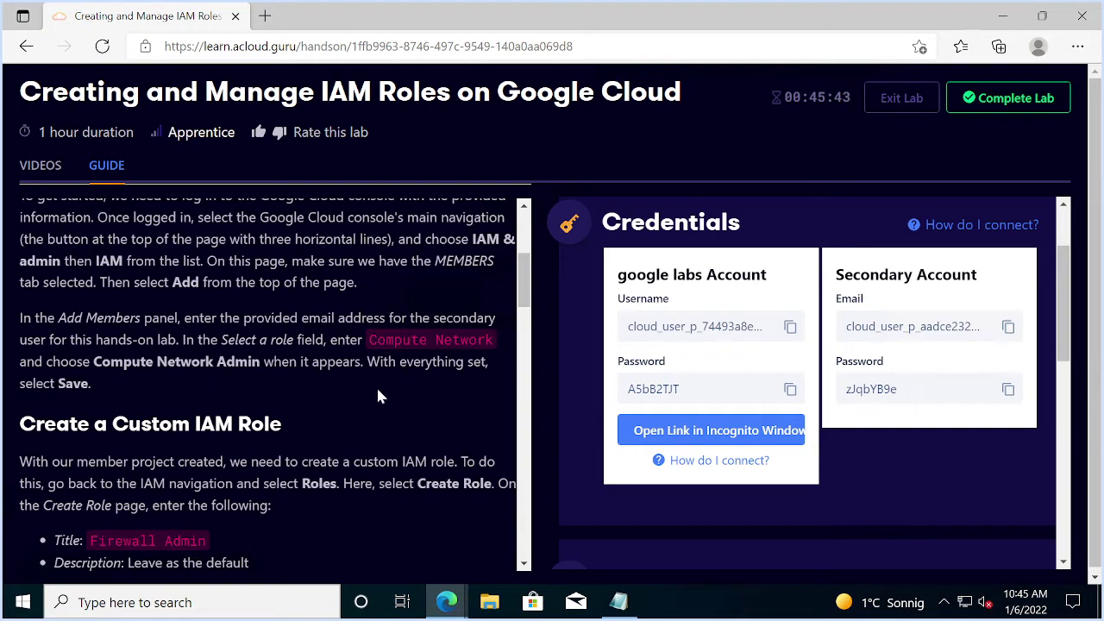
key("alt+Tab")
key("alt+Tab")
key("alt+Tab")
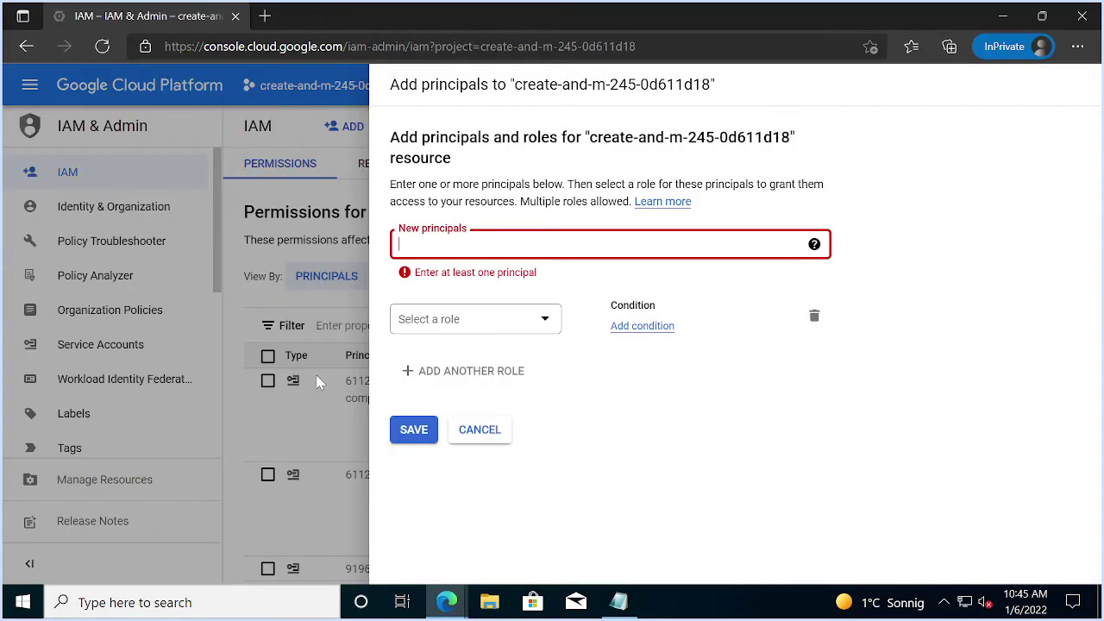
- Copy the Secondary Account's e-mail from the lab page and enter it as the new principal
key("alt+Tab")
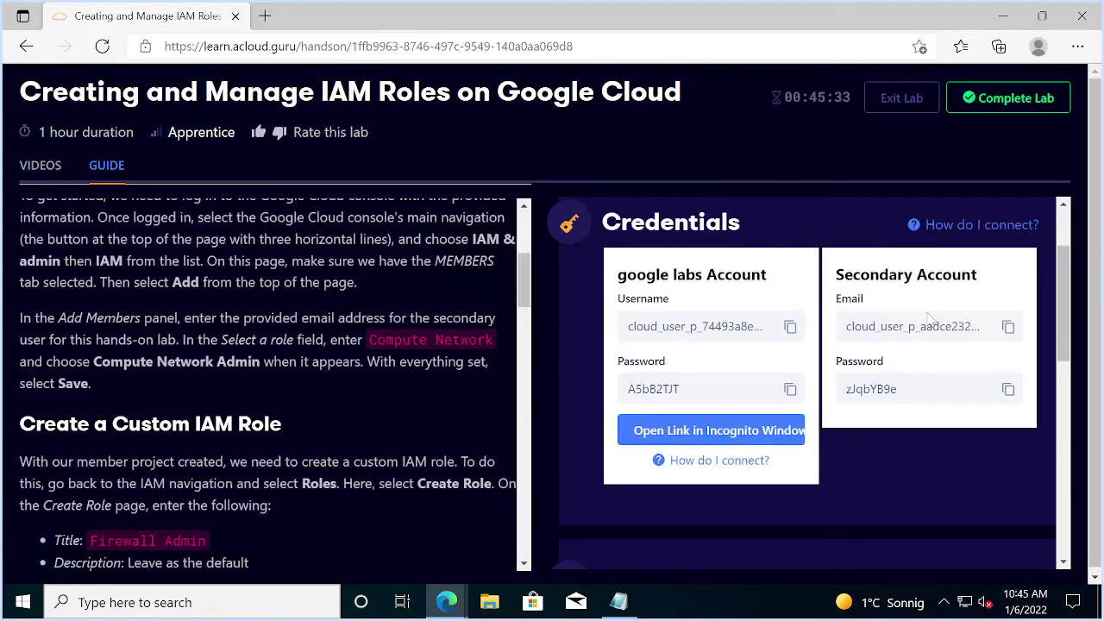
left_click(1005, 333)
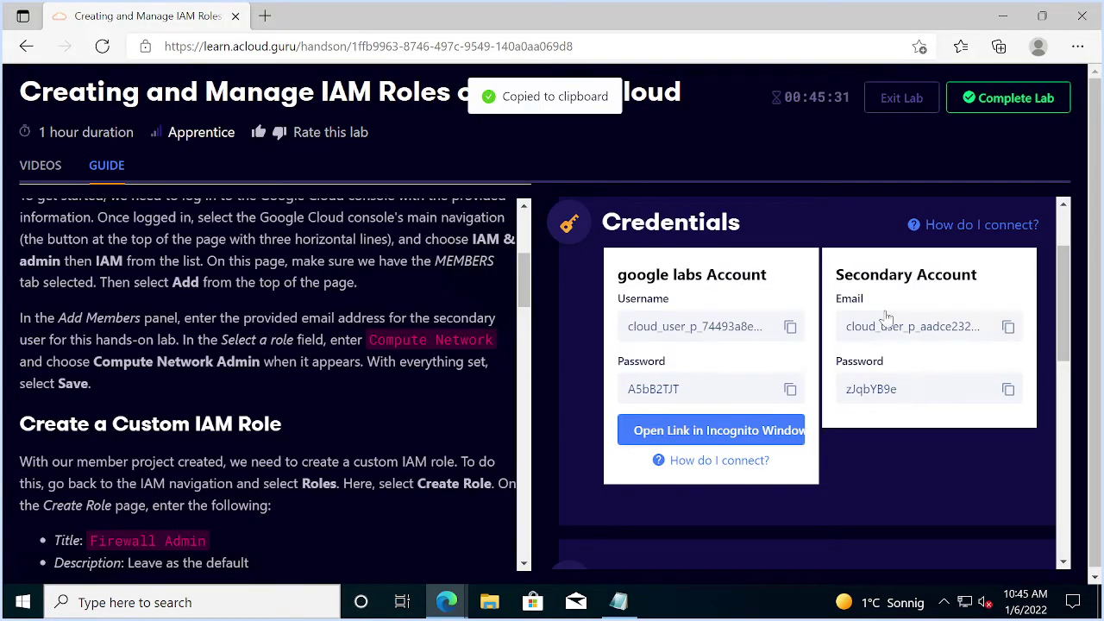
key("alt+Tab")
key("ctrl+v")
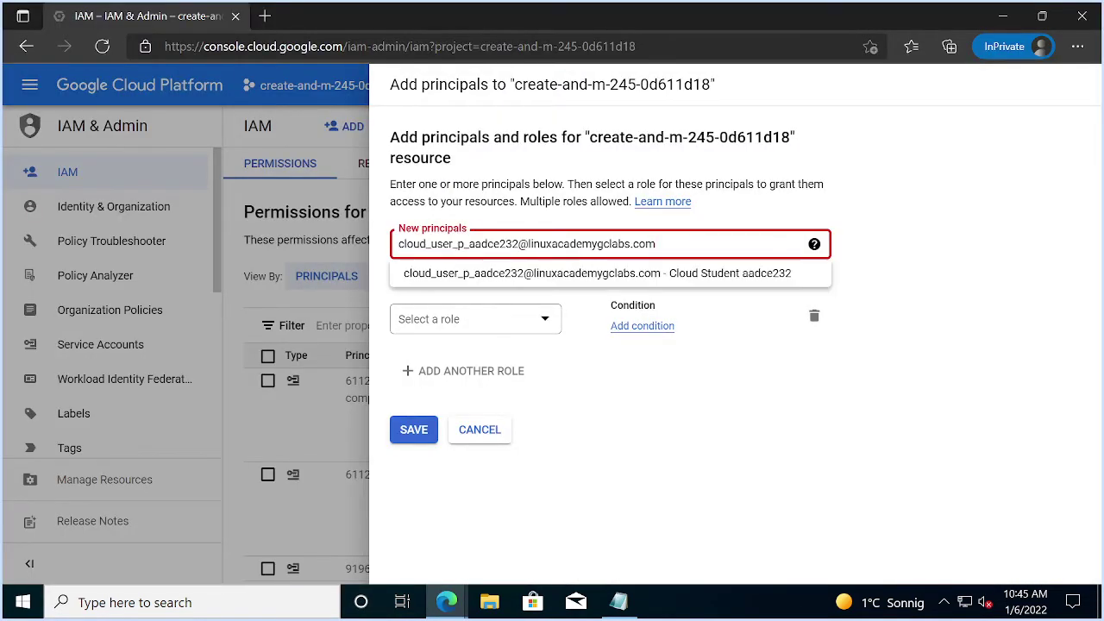
- Confirm the secondary account as the new principal, and check the available roles against the lab guide's role instructions
left_click(487, 326)
left_click(488, 326)
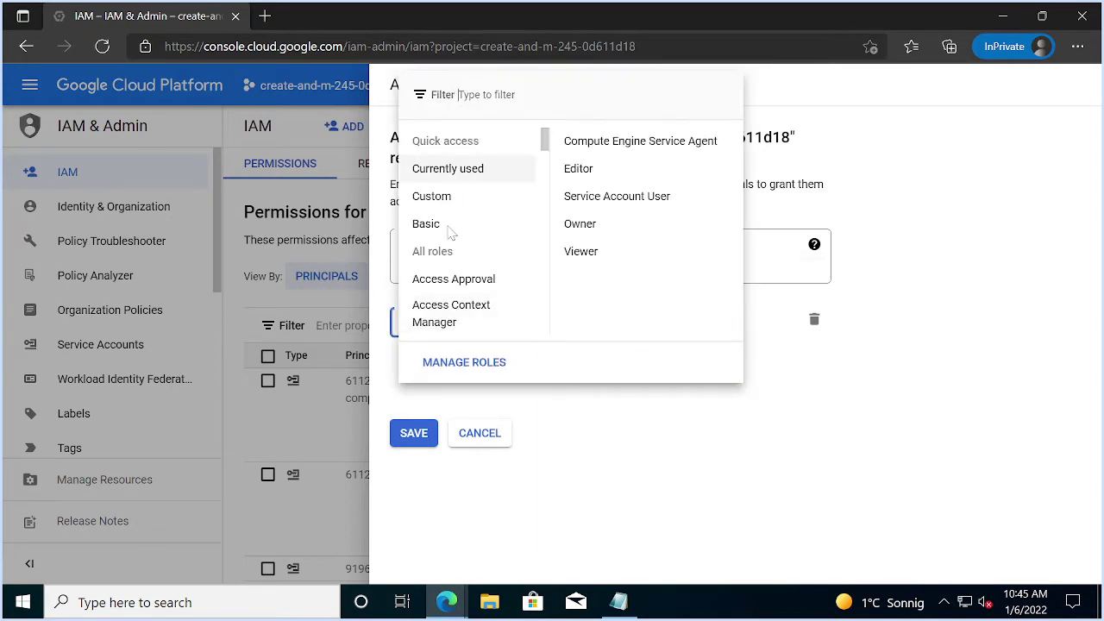
scroll(454, 284, "down", 1)
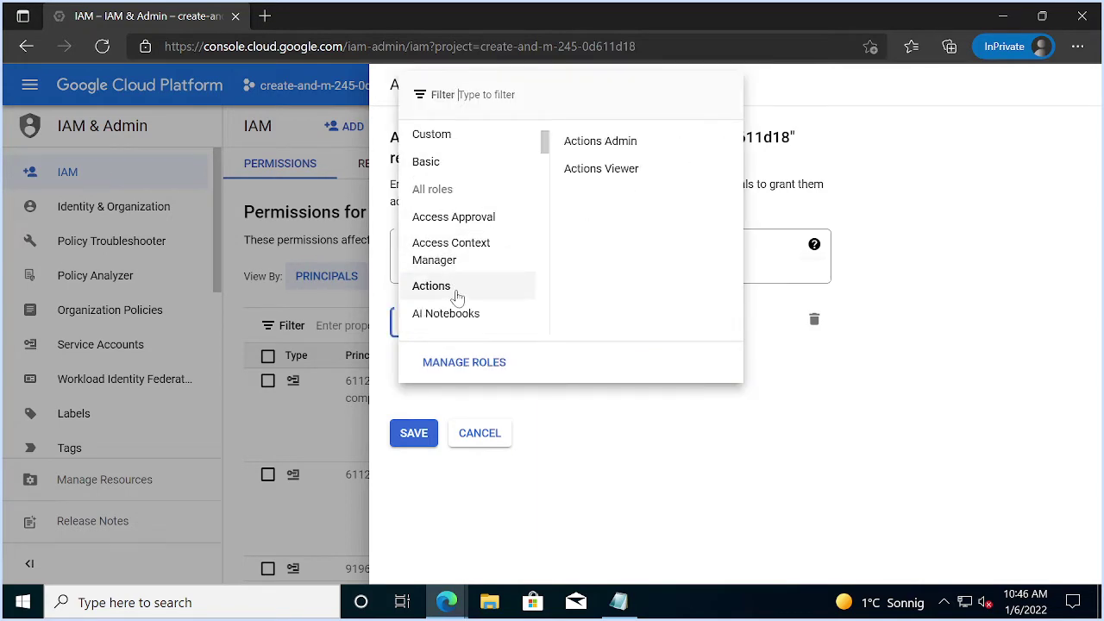
key("alt+Tab")
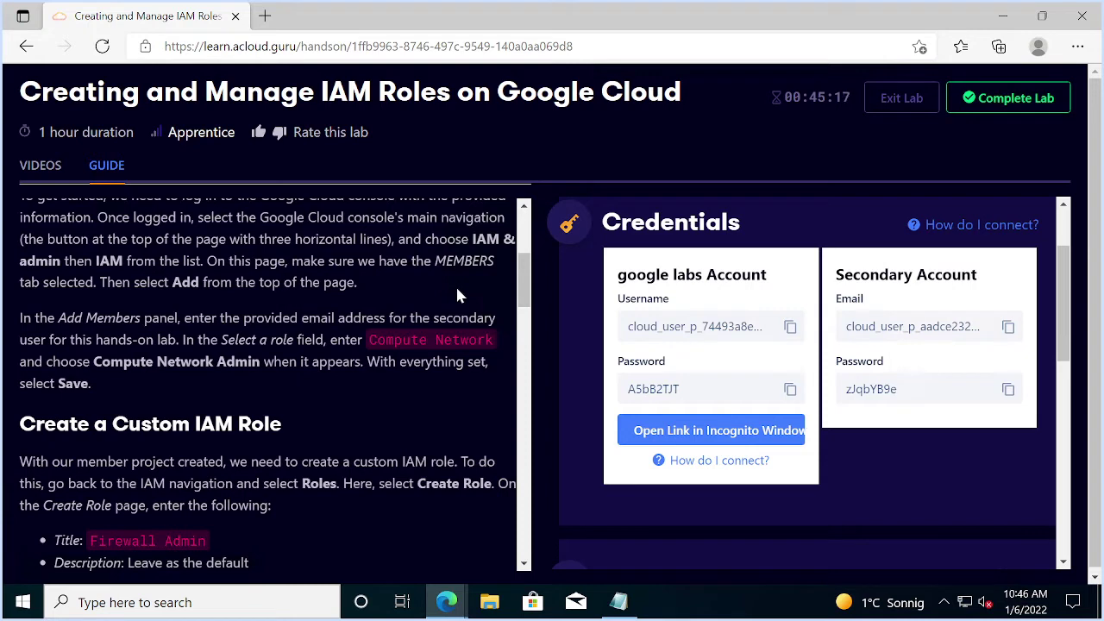
key("alt+Tab")
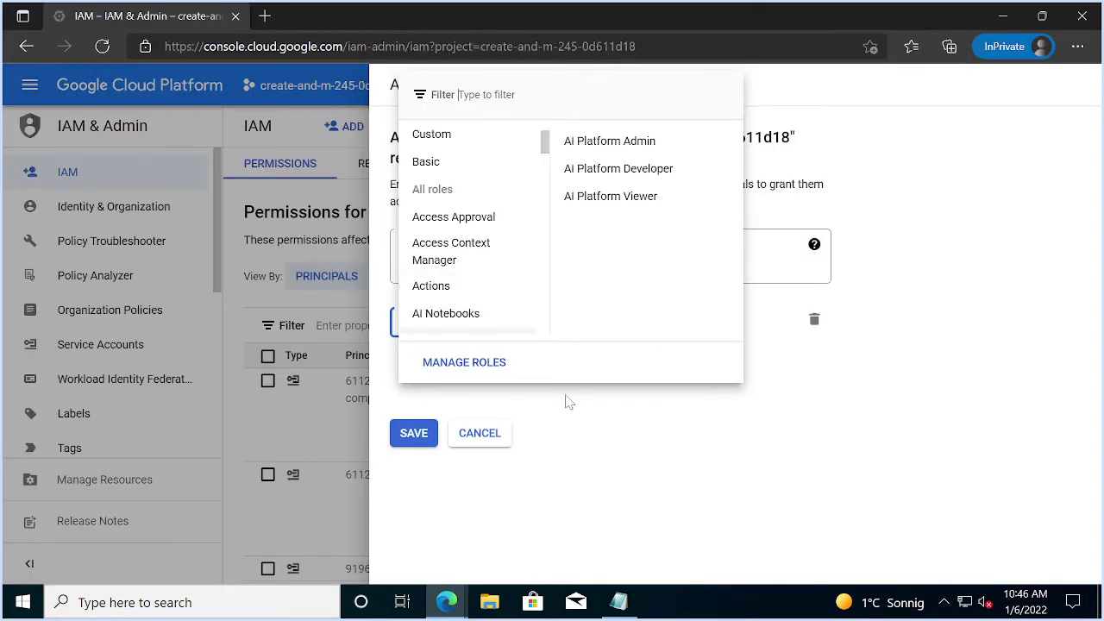
left_click(567, 402)
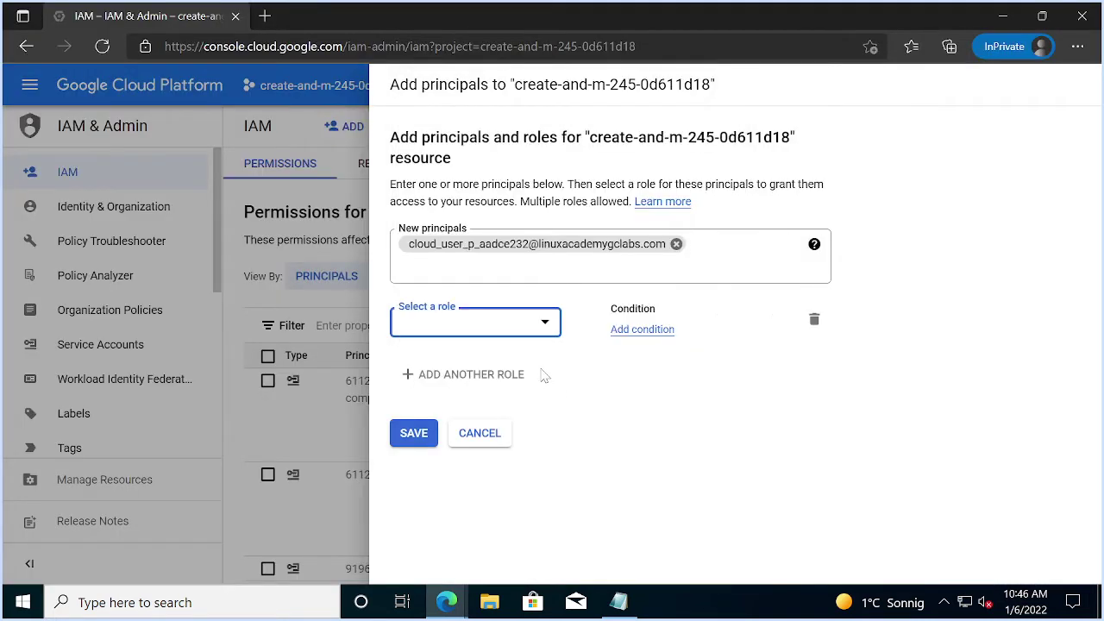
- Highlight the role search text Compute Network in the guide's Add IAM Member to Project section and reopen the console's role list
key("alt+Tab")
scroll(275, 384, "up", 3)
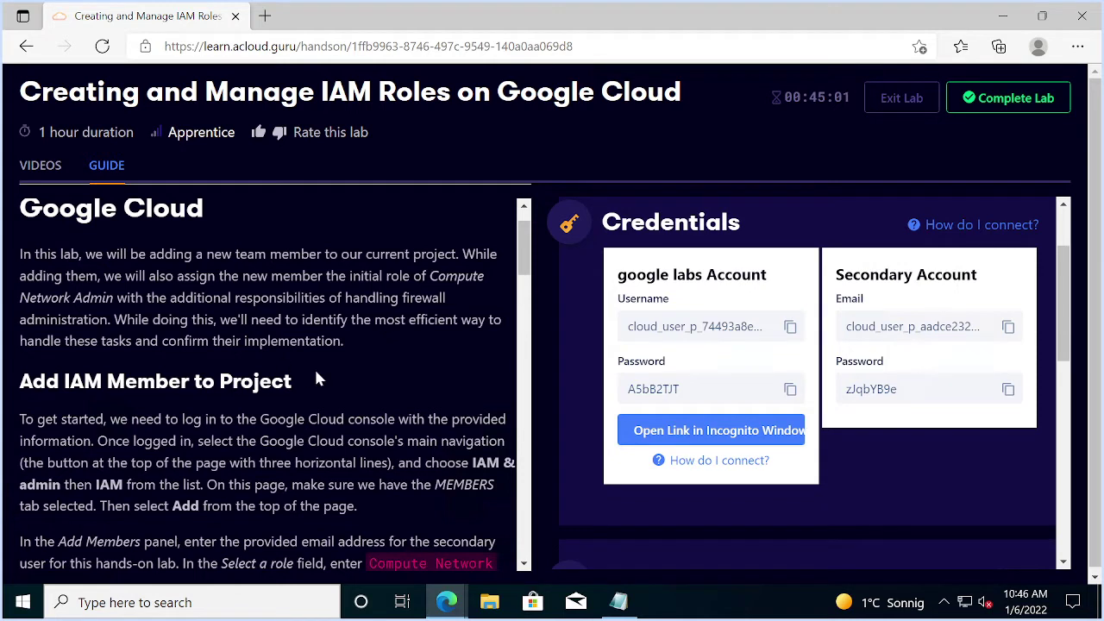
scroll(314, 366, "down", 2)
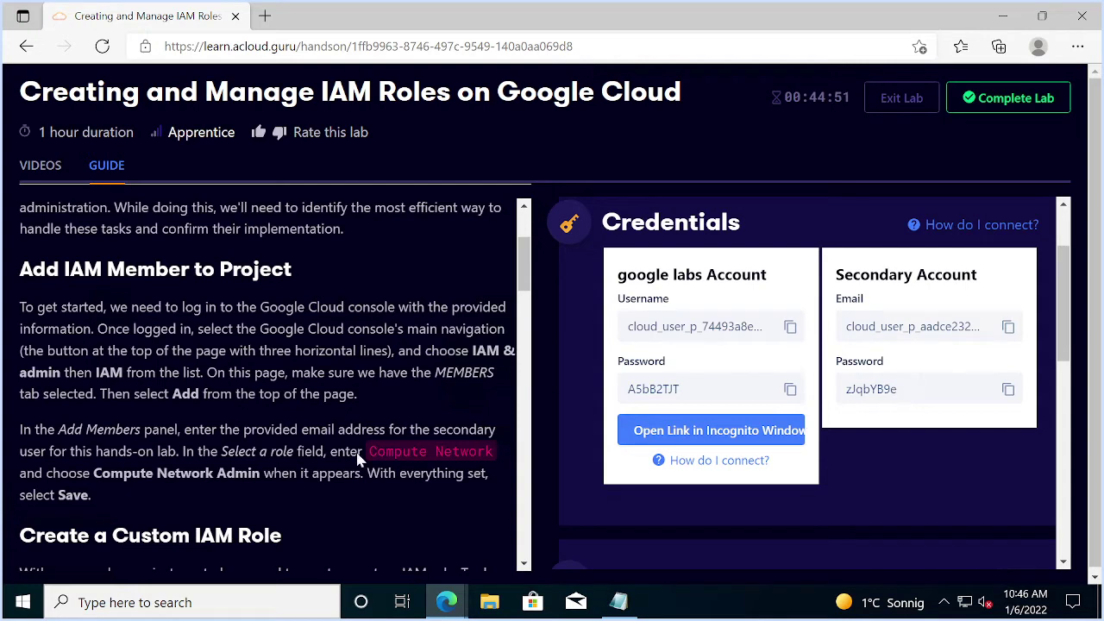
left_click_drag(369, 451, 496, 457)
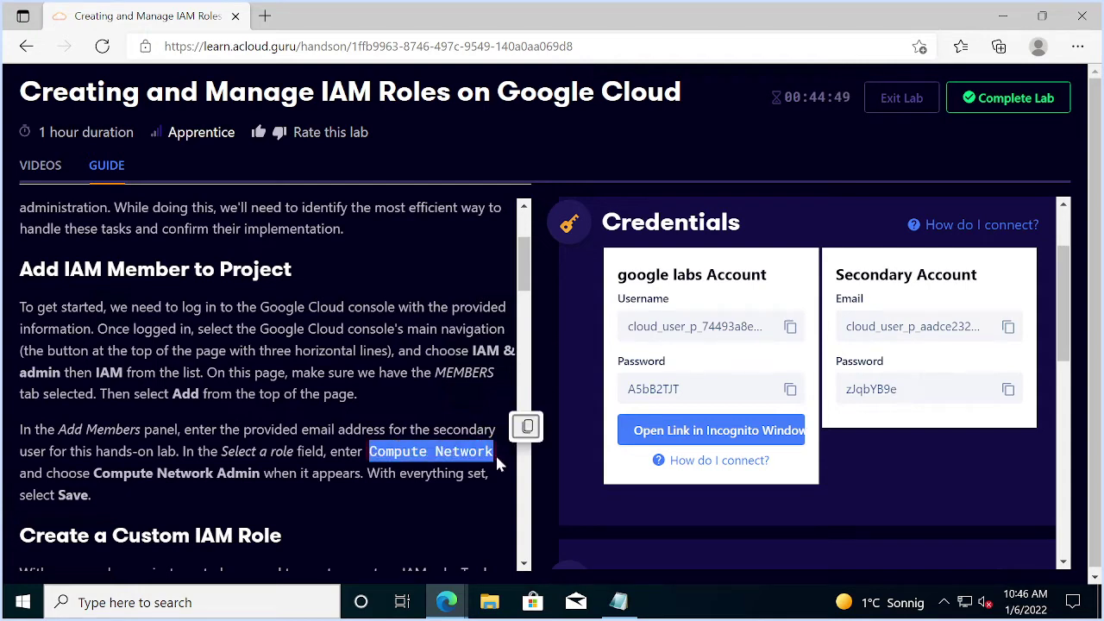
key("alt+Tab")
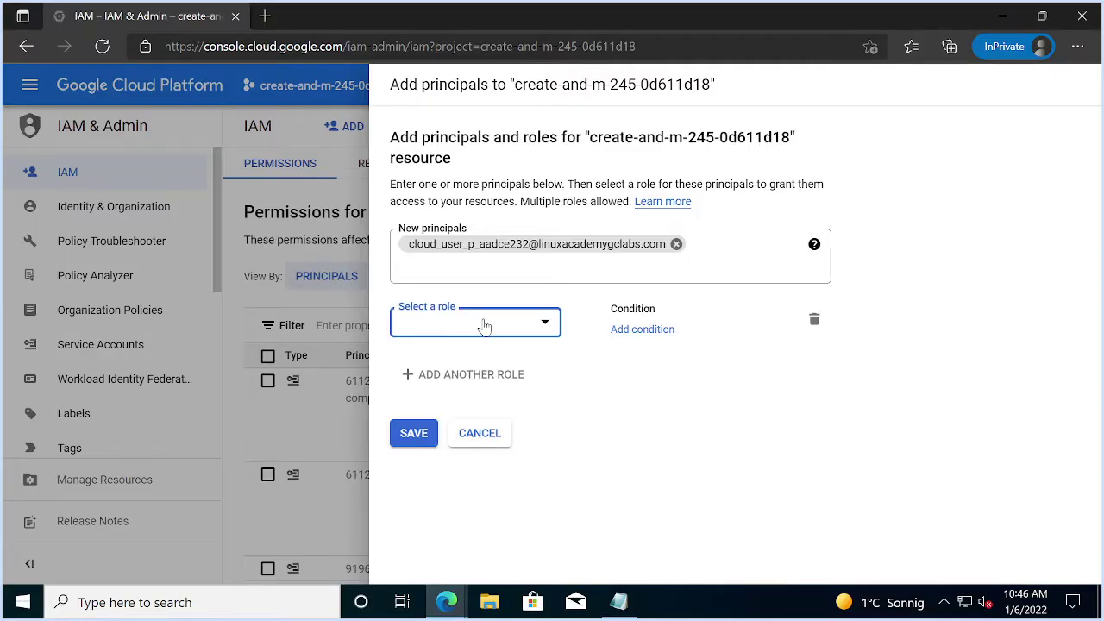
left_click(483, 322)
mouse_move(455, 285)
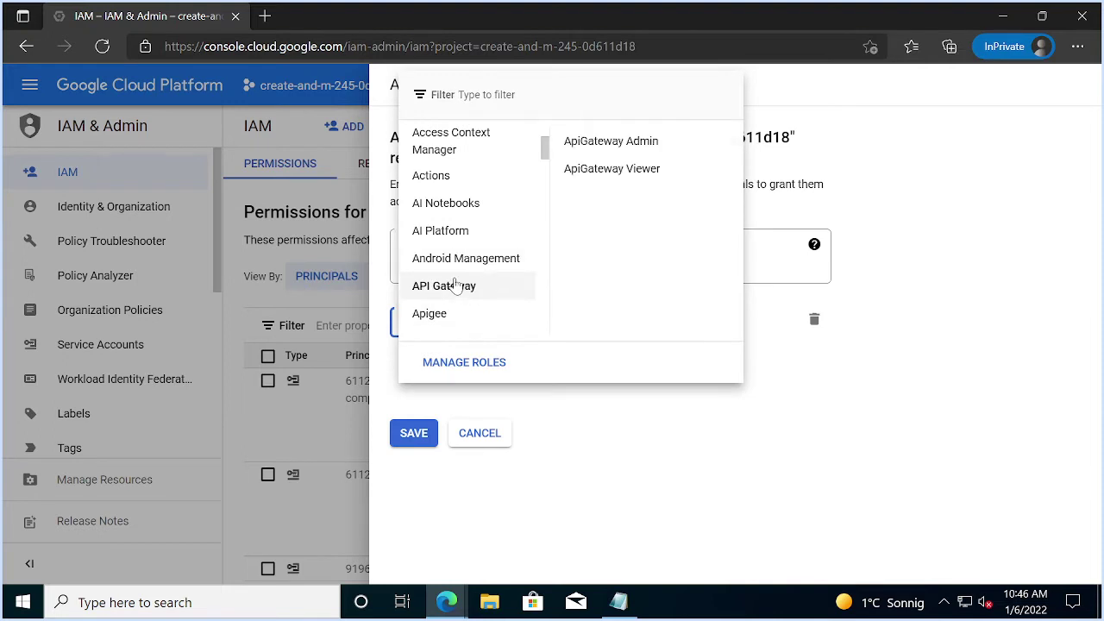
type("comp")
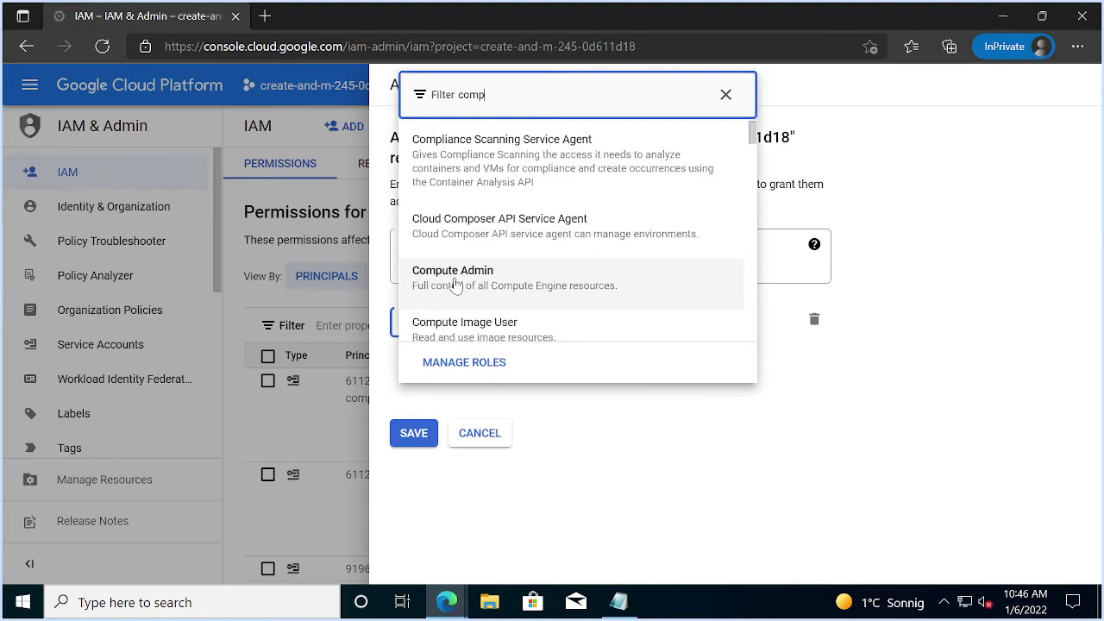
type("uter")
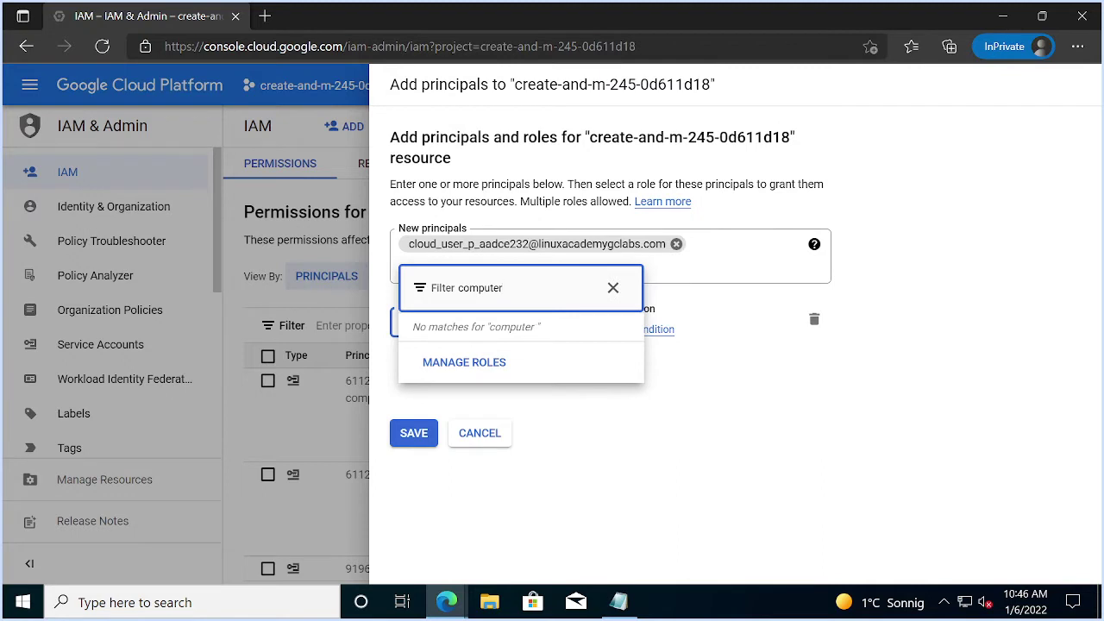
type(" network")
left_click(612, 287)
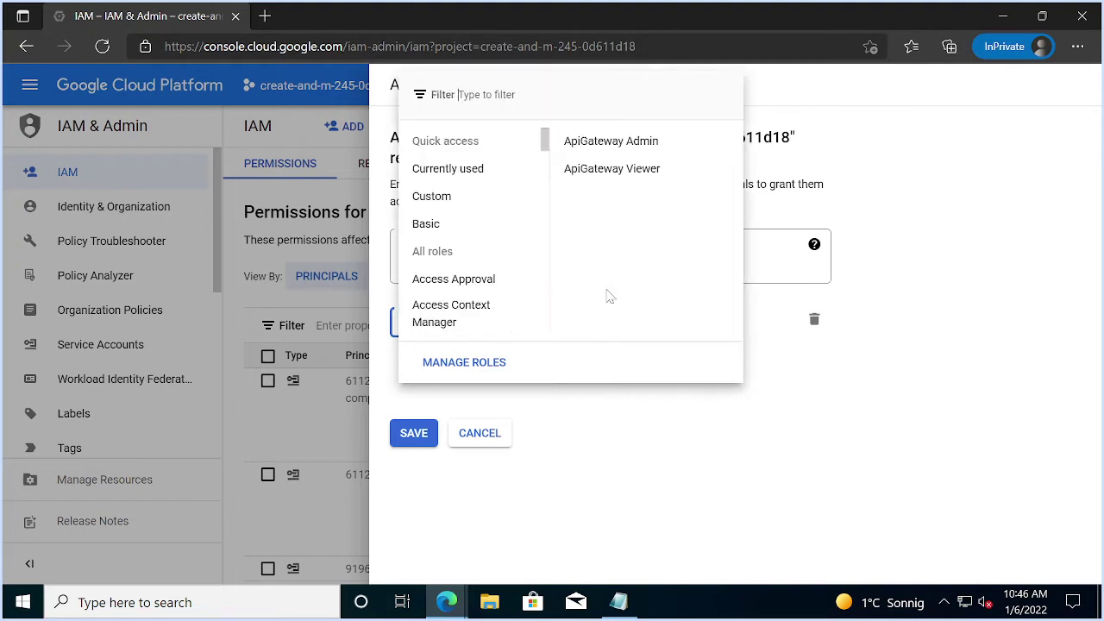
- Filter the roles for "compute networ", assign Compute Network Admin to the new principal, and save the policy
scroll(475, 191, "down", 5)
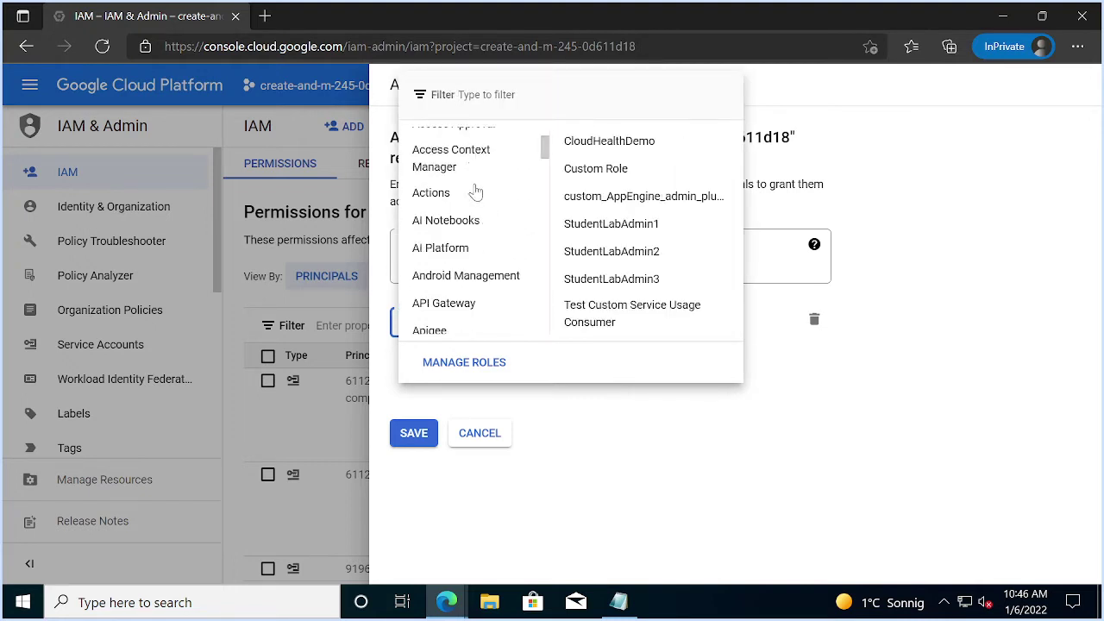
scroll(476, 191, "down", 5)
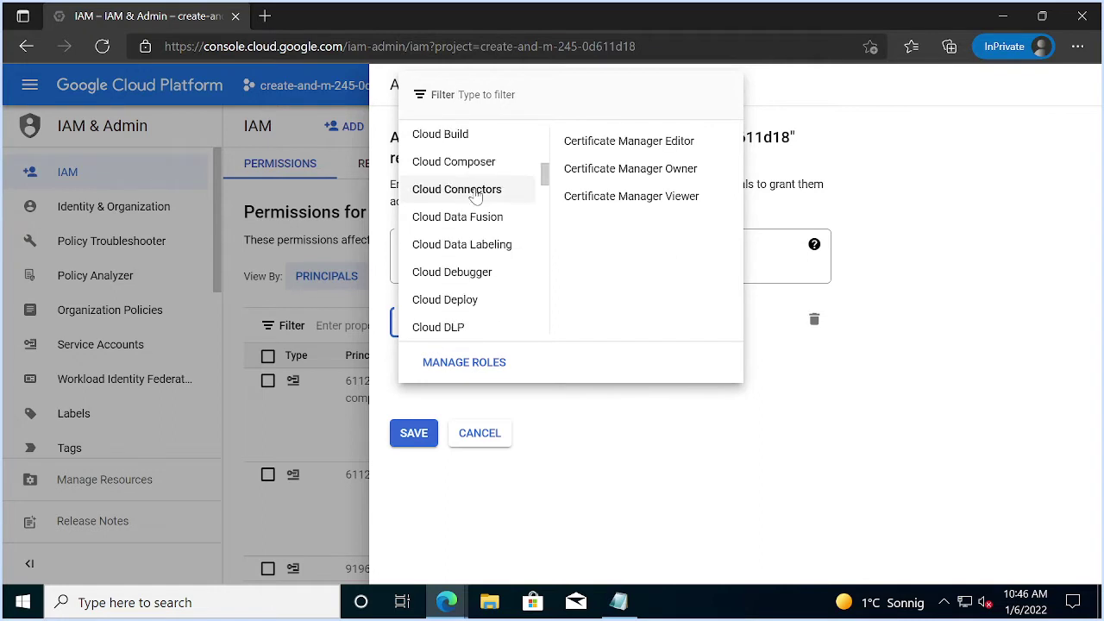
scroll(475, 195, "down", 5)
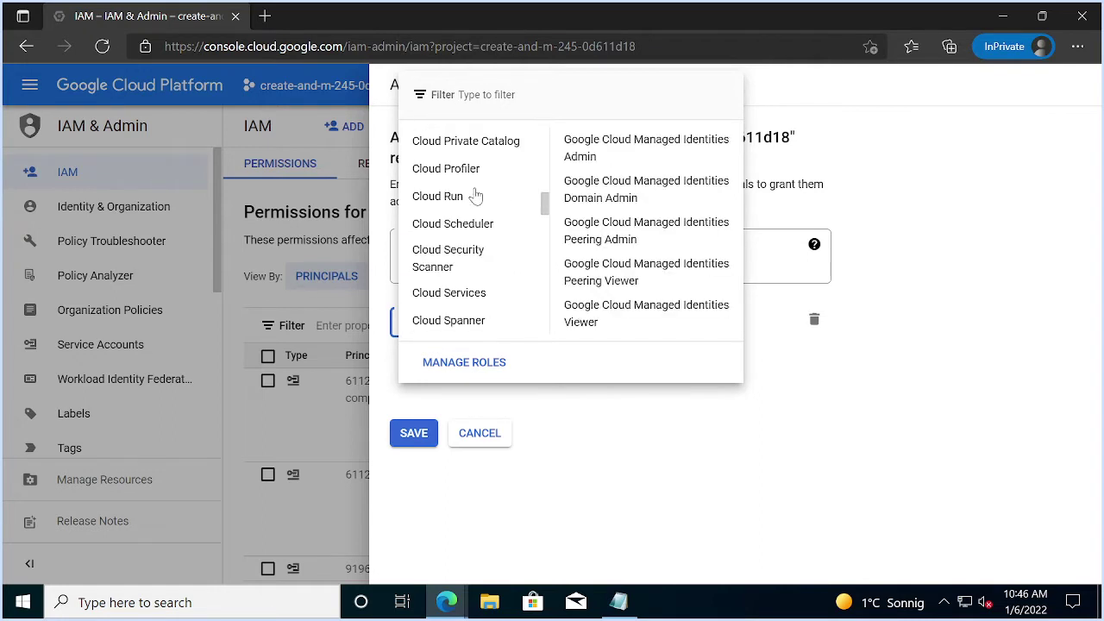
mouse_move(476, 195)
type("compute")
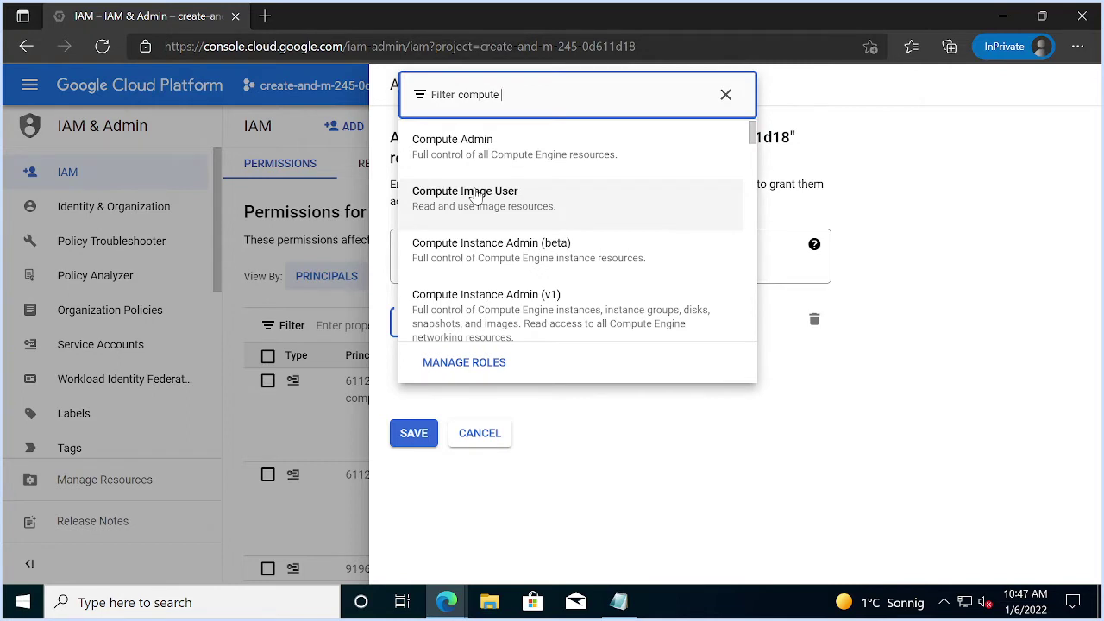
type(" net")
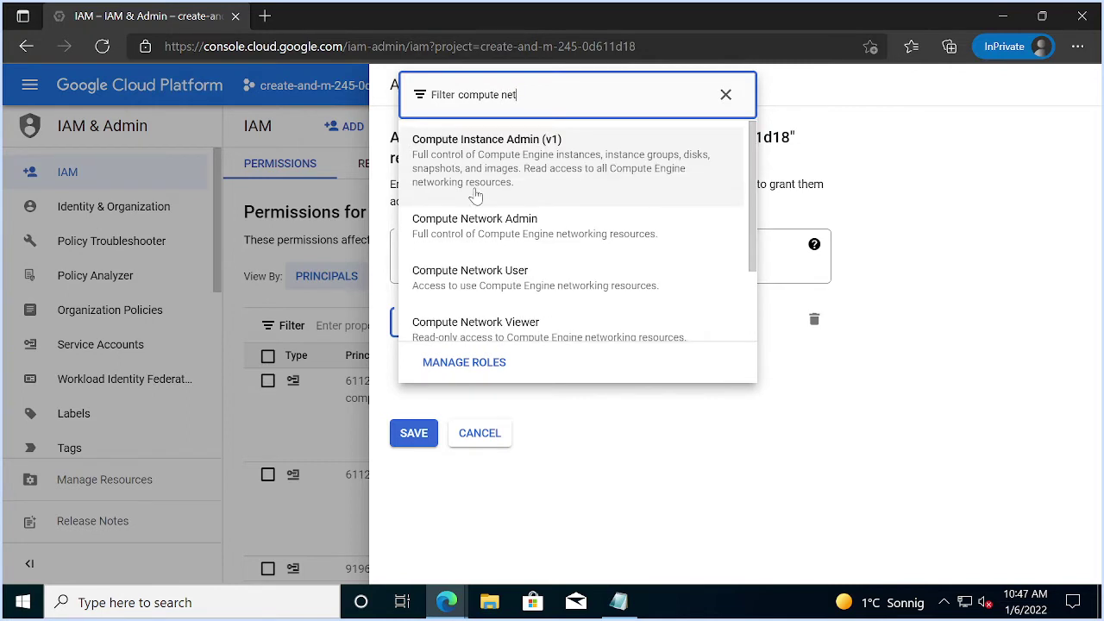
type("wor")
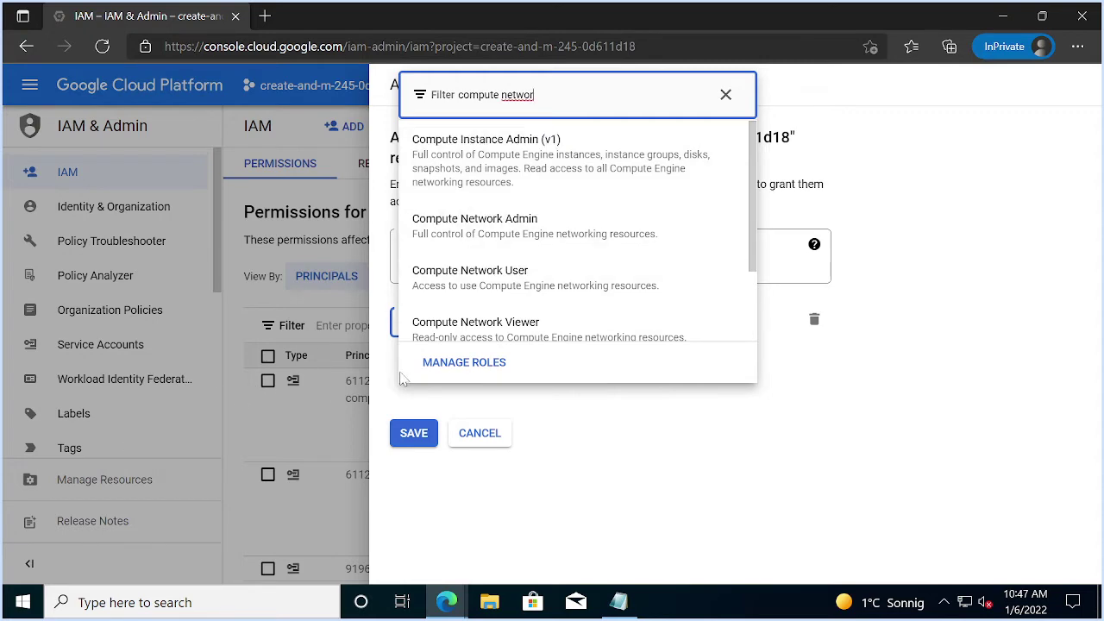
key("alt+Tab")
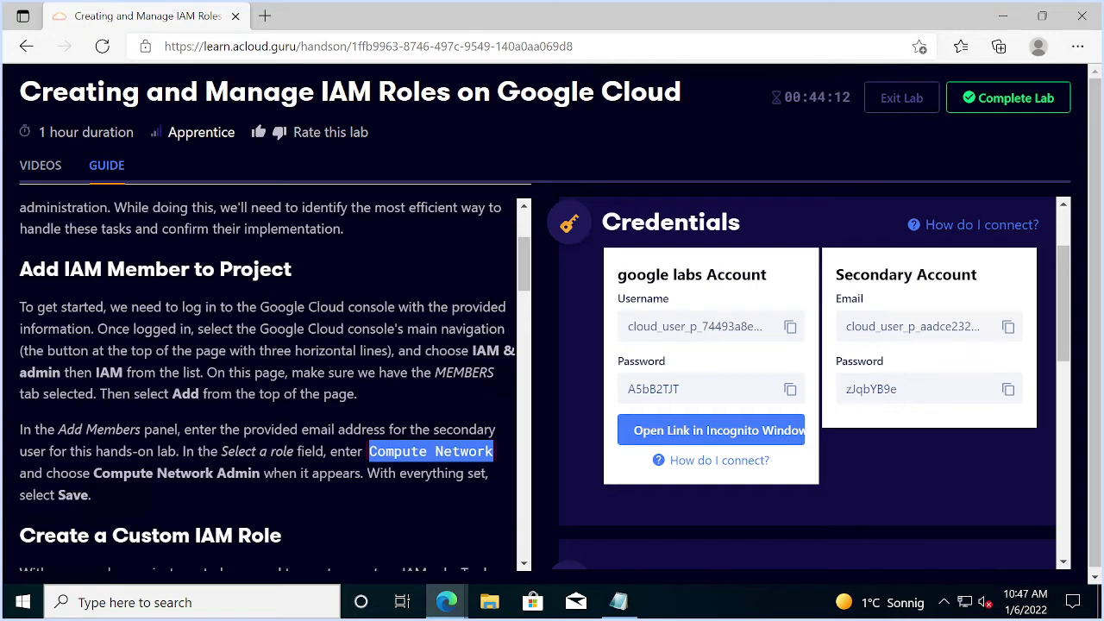
key("alt+Tab")
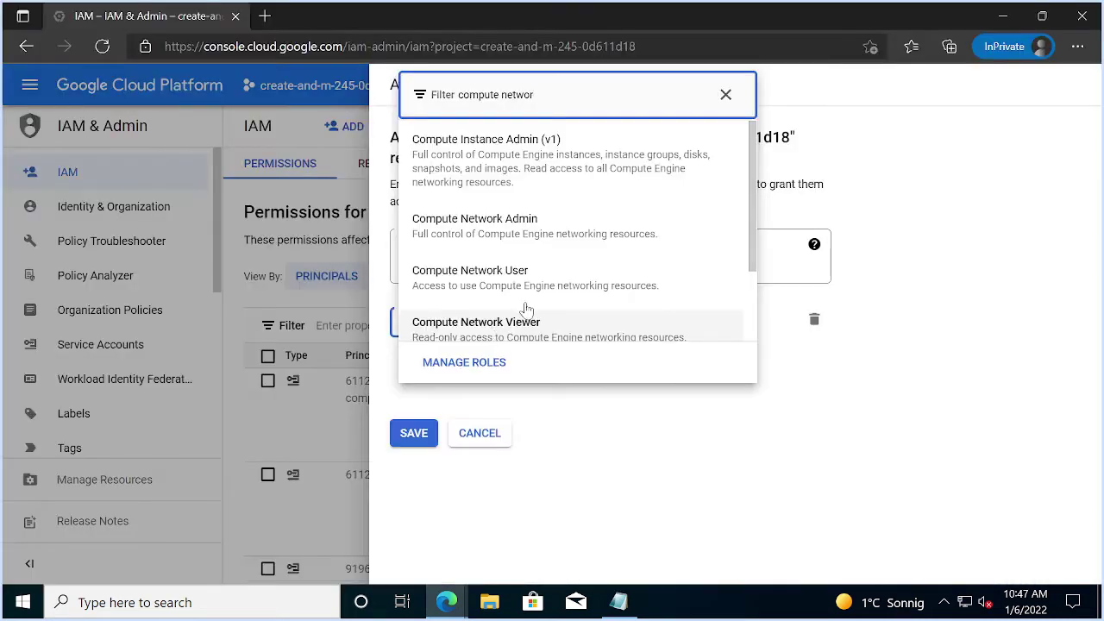
left_click(509, 228)
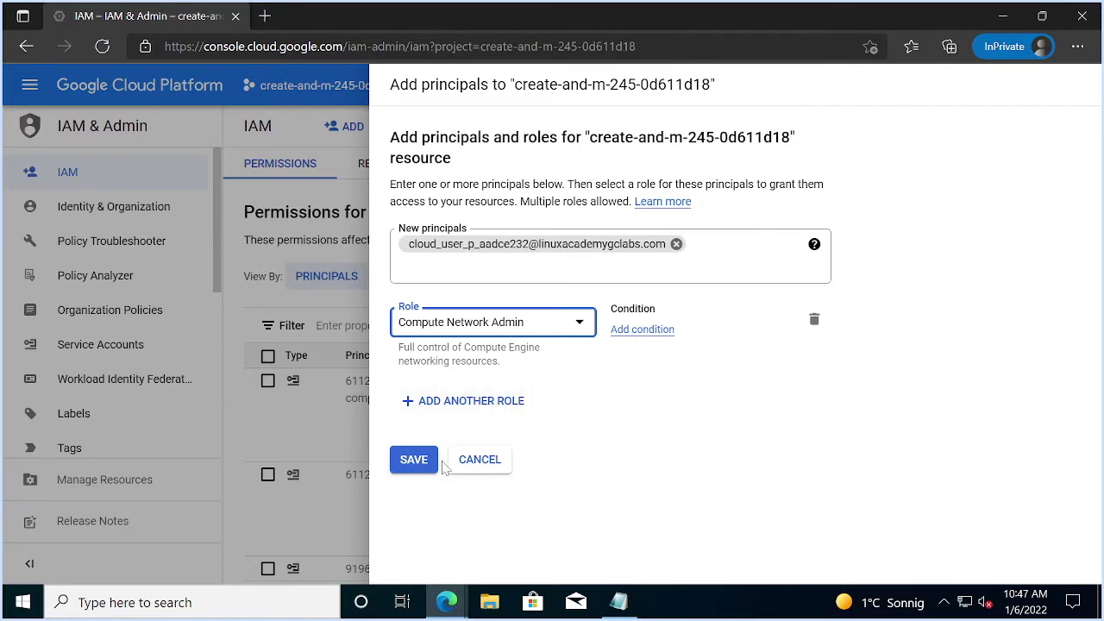
left_click(411, 457)
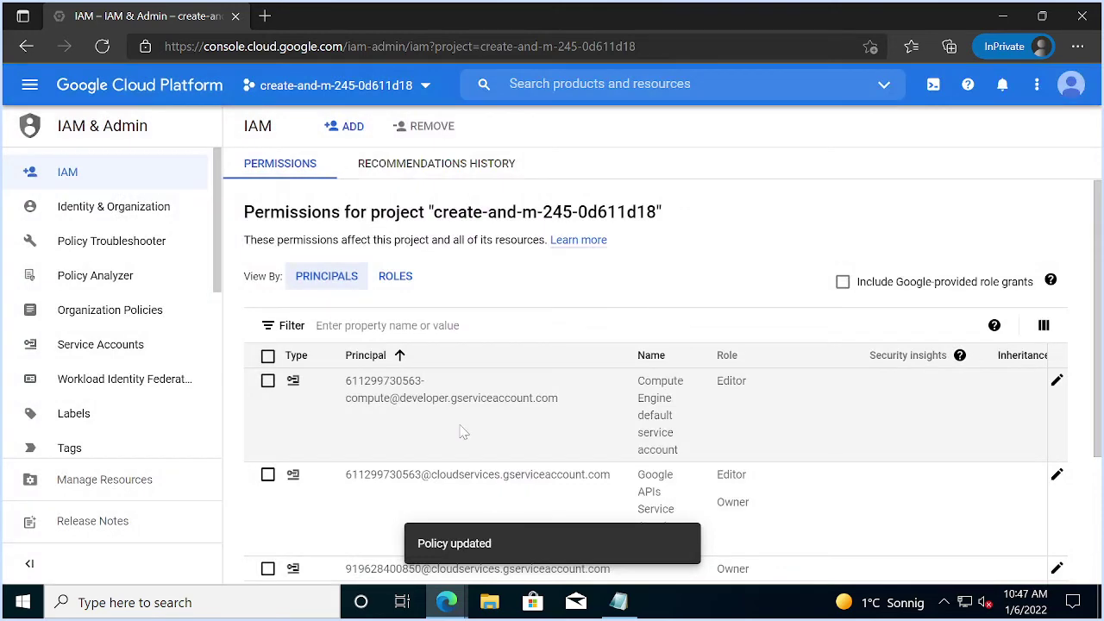
- Check the project's principals list against the guide's Add IAM Member to Project section and find the guide's next task
key("alt+Tab")
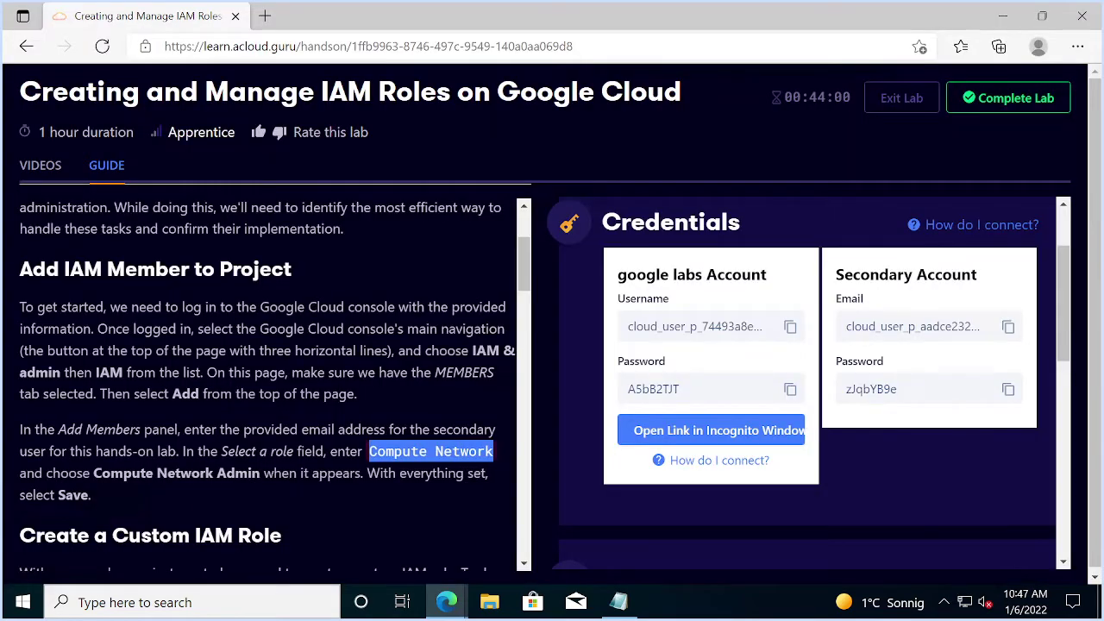
key("alt+Tab")
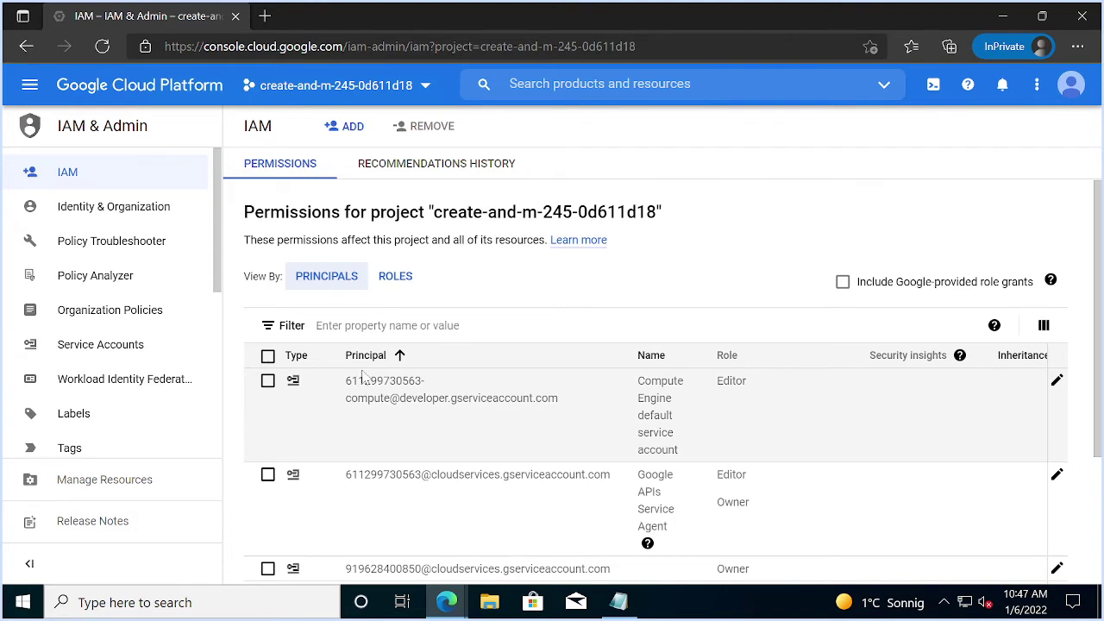
scroll(375, 389, "down", 1)
scroll(375, 390, "down", 1)
scroll(375, 390, "up", 2)
key("alt+Tab")
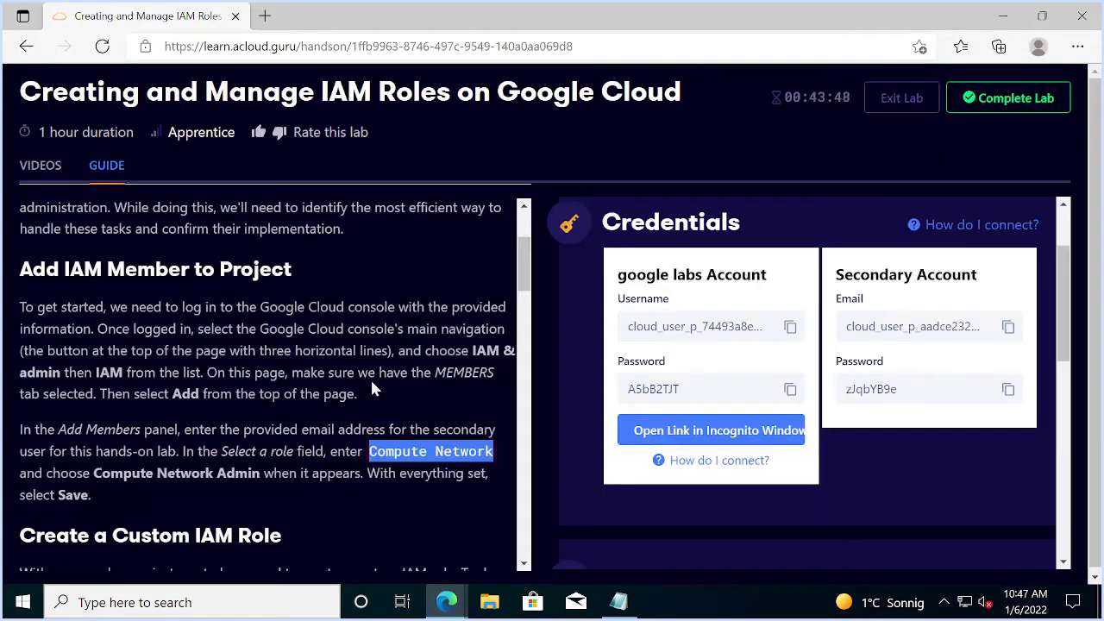
scroll(373, 390, "down", 1)
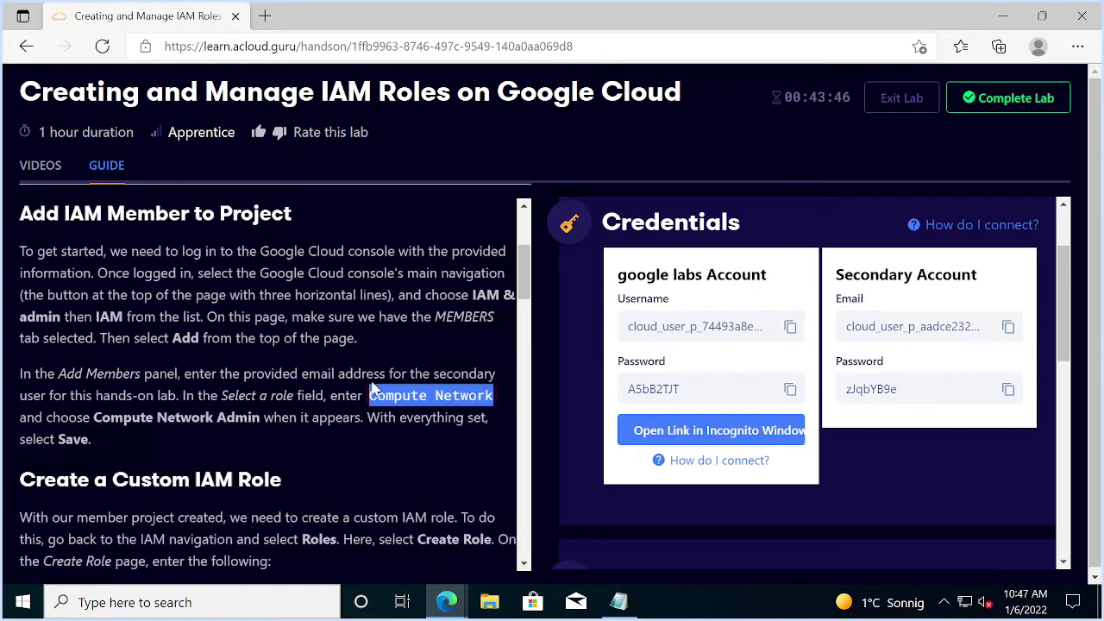
scroll(348, 415, "down", 1)
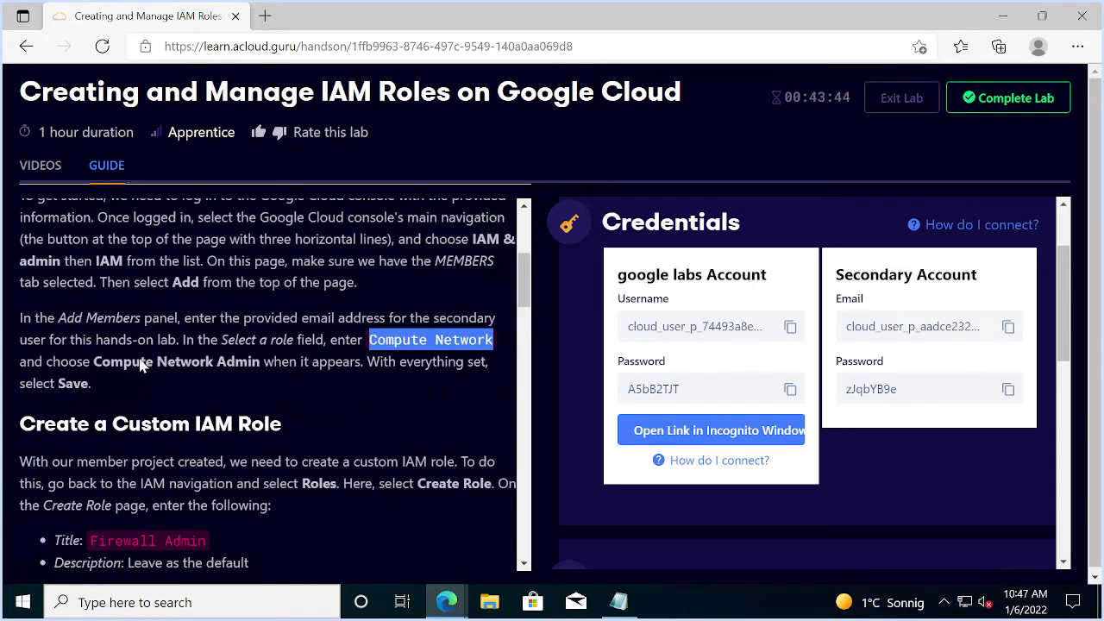
- Return to the Google Cloud console and open the project's Roles page in IAM & Admin
key("alt+Tab")
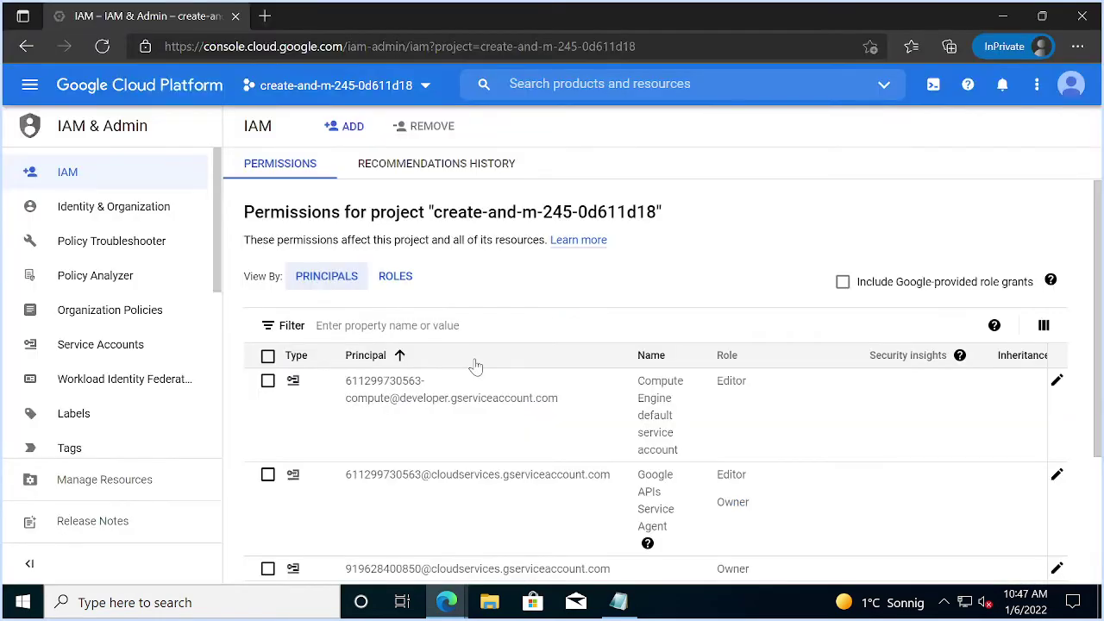
scroll(475, 366, "down", 2)
scroll(475, 366, "up", 2)
scroll(77, 427, "down", 2)
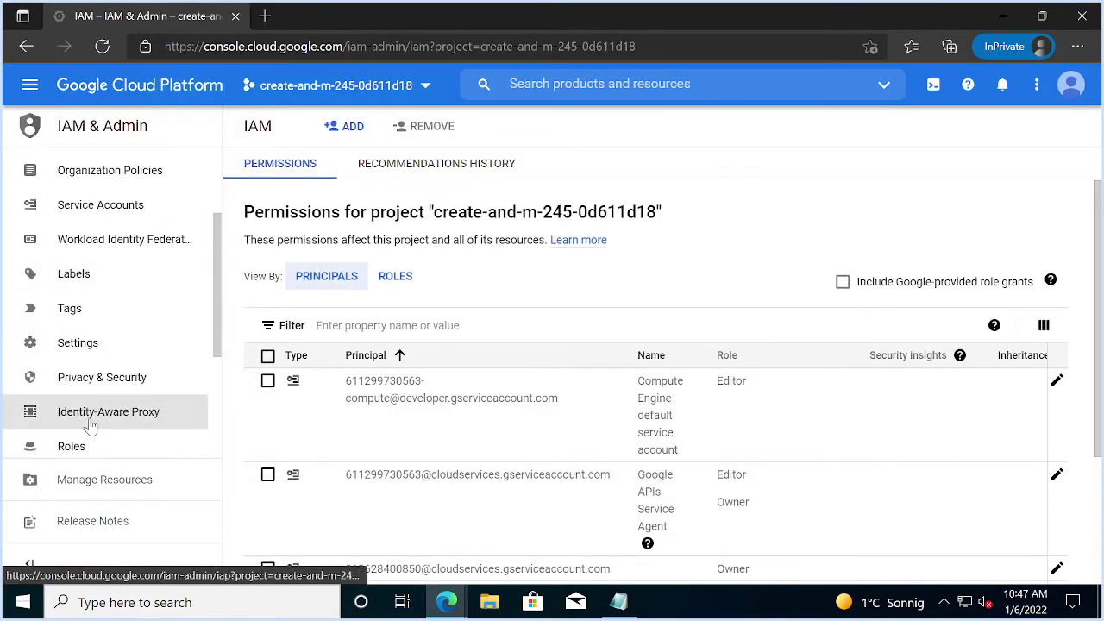
scroll(86, 414, "down", 2)
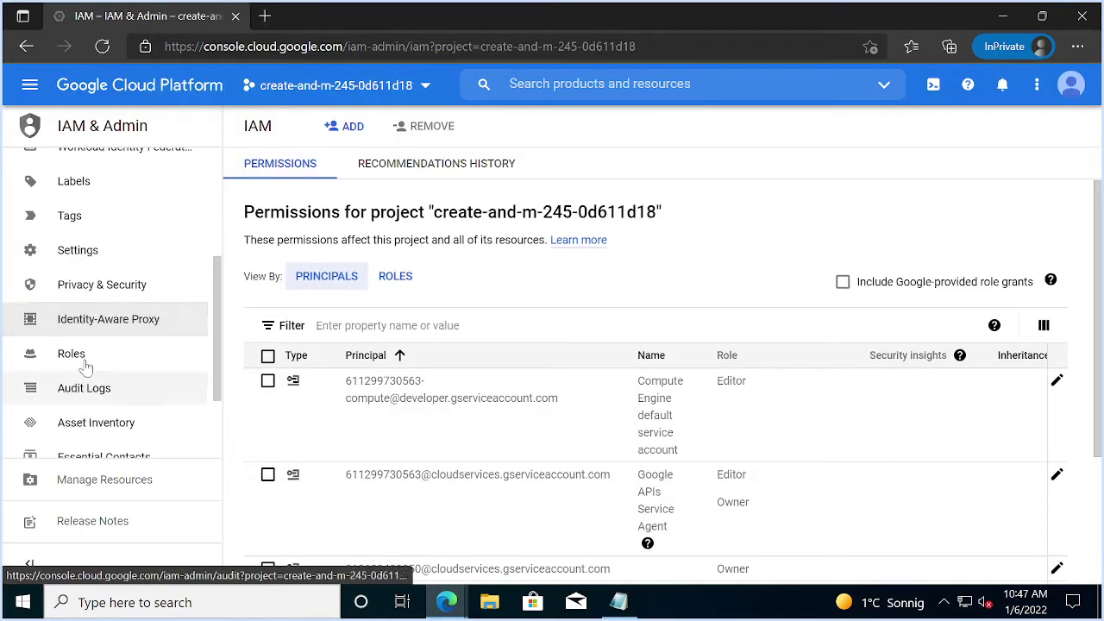
left_click(82, 354)
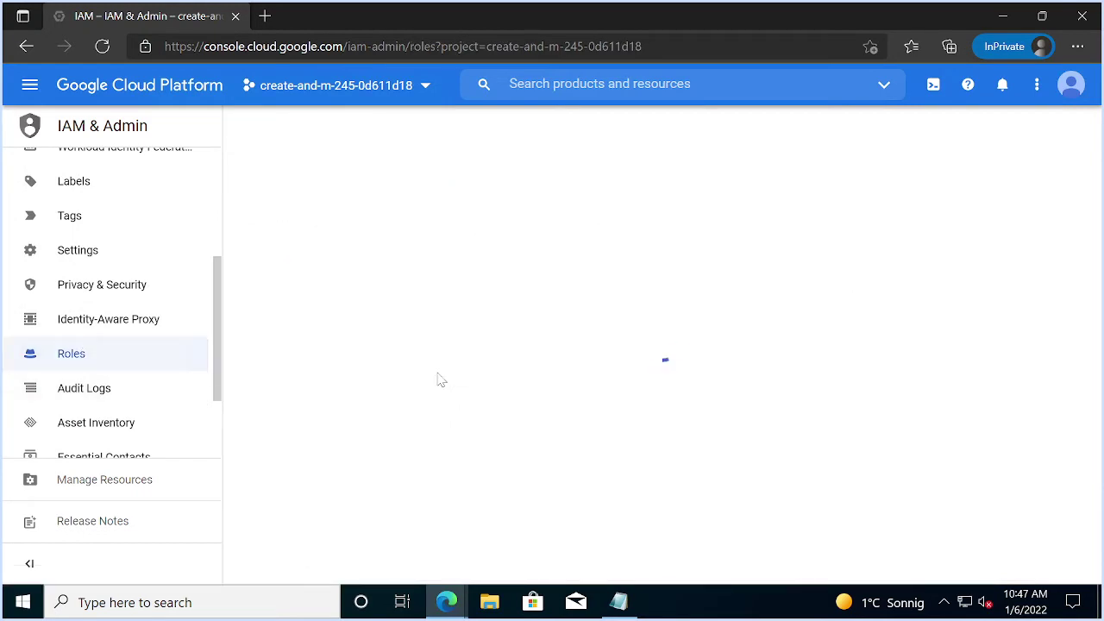
- Read the guide's title, ID, launch stage and permission settings for the custom IAM role and return to the Roles page
key("alt+Tab")
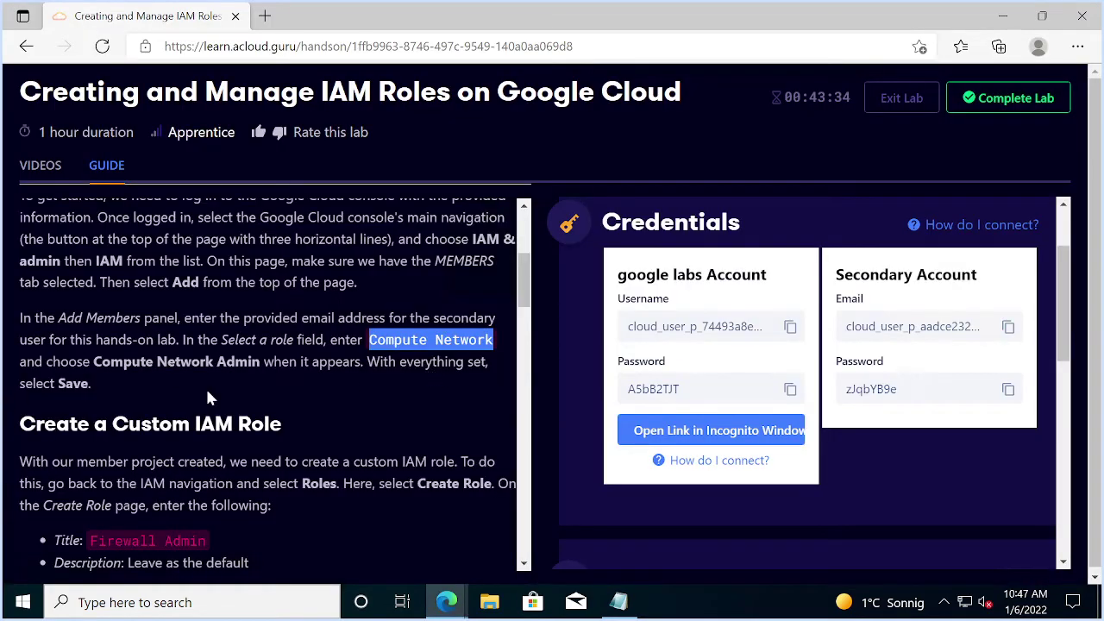
scroll(205, 387, "down", 1)
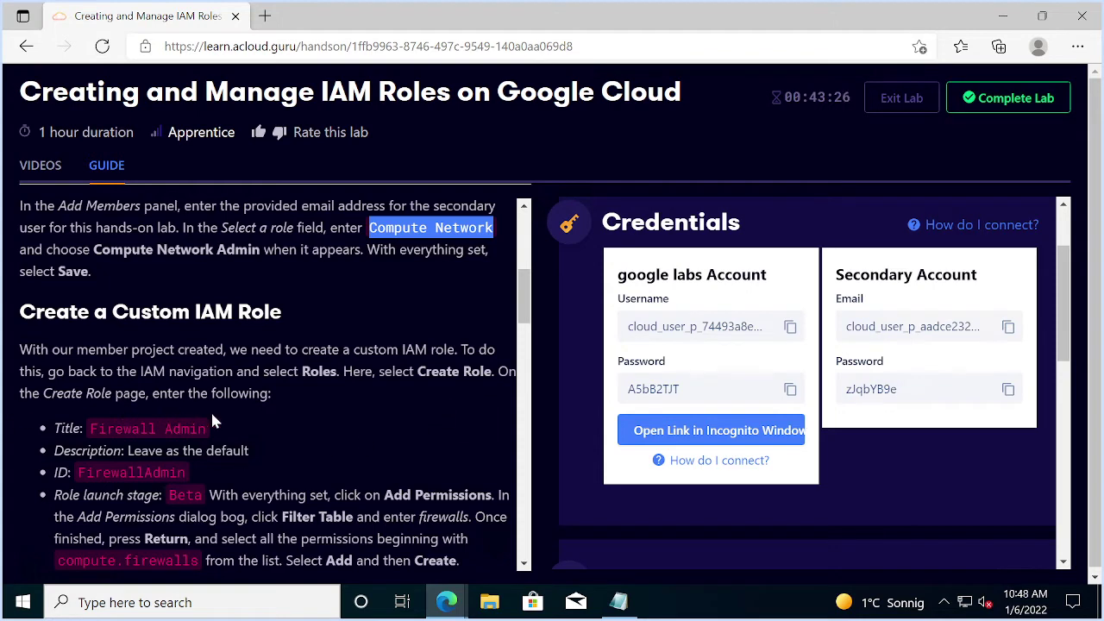
key("alt+Tab")
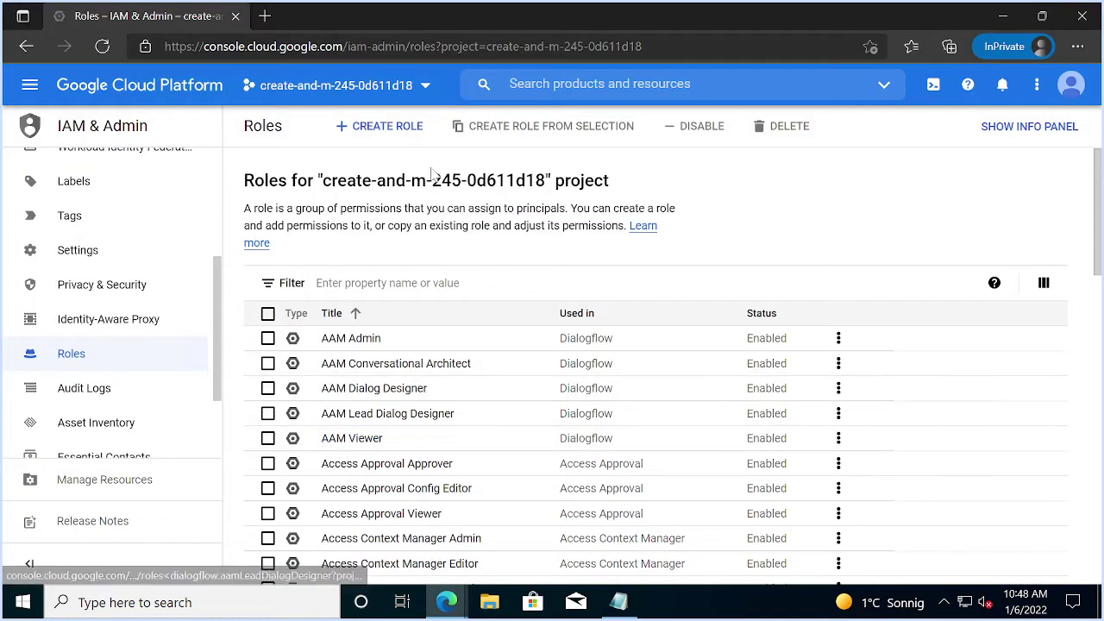
- Start a new custom role in the project and set its title to the guide's "Firewall Admin"
left_click(388, 283)
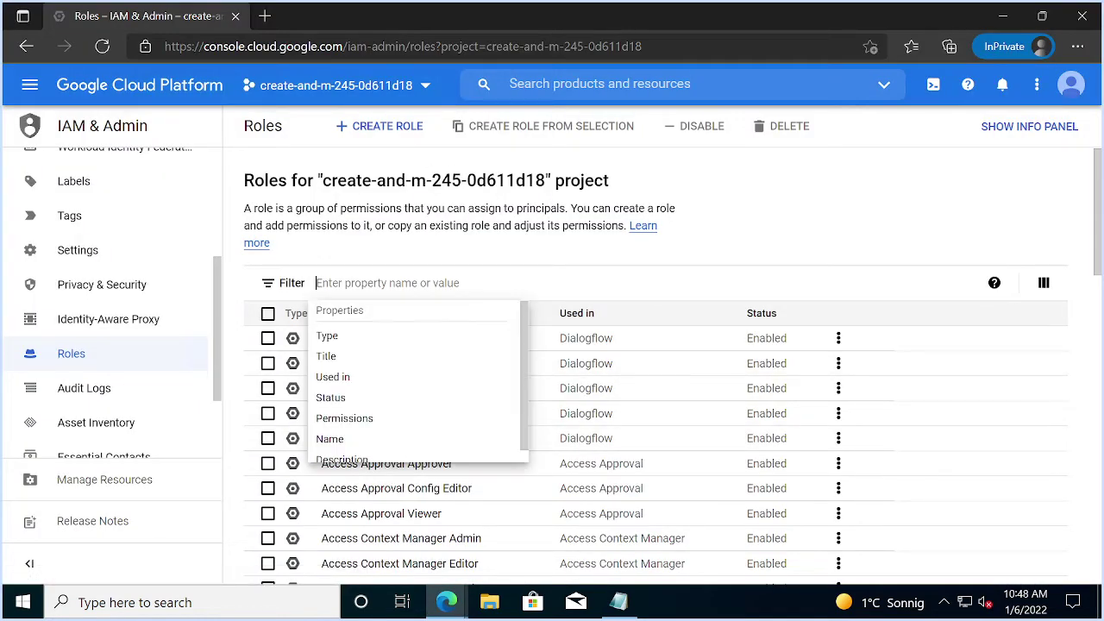
left_click(379, 126)
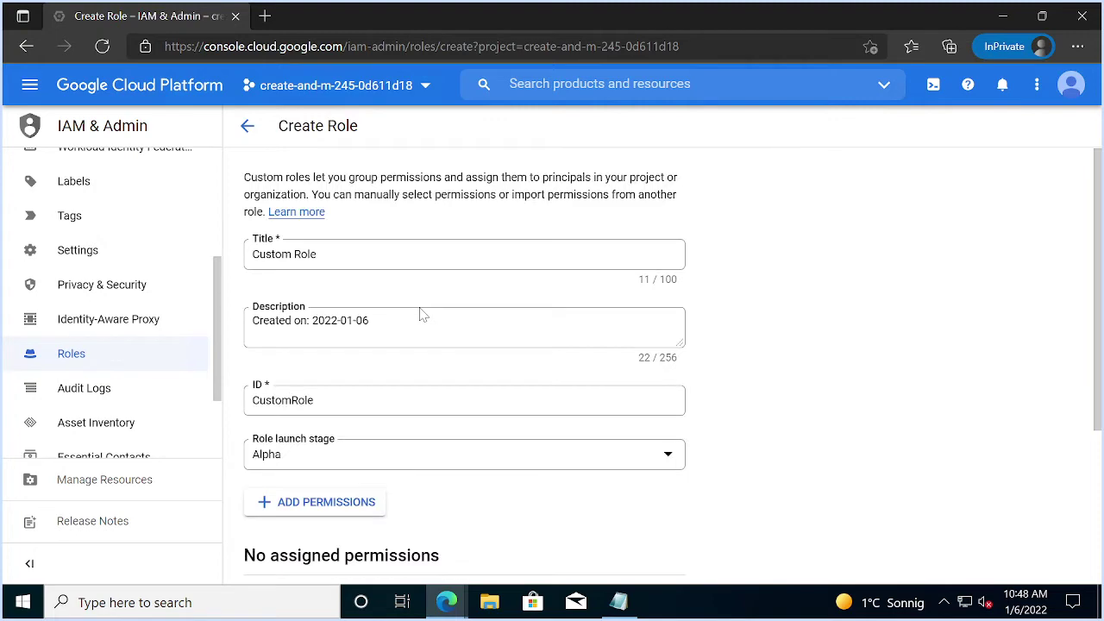
left_click(365, 251)
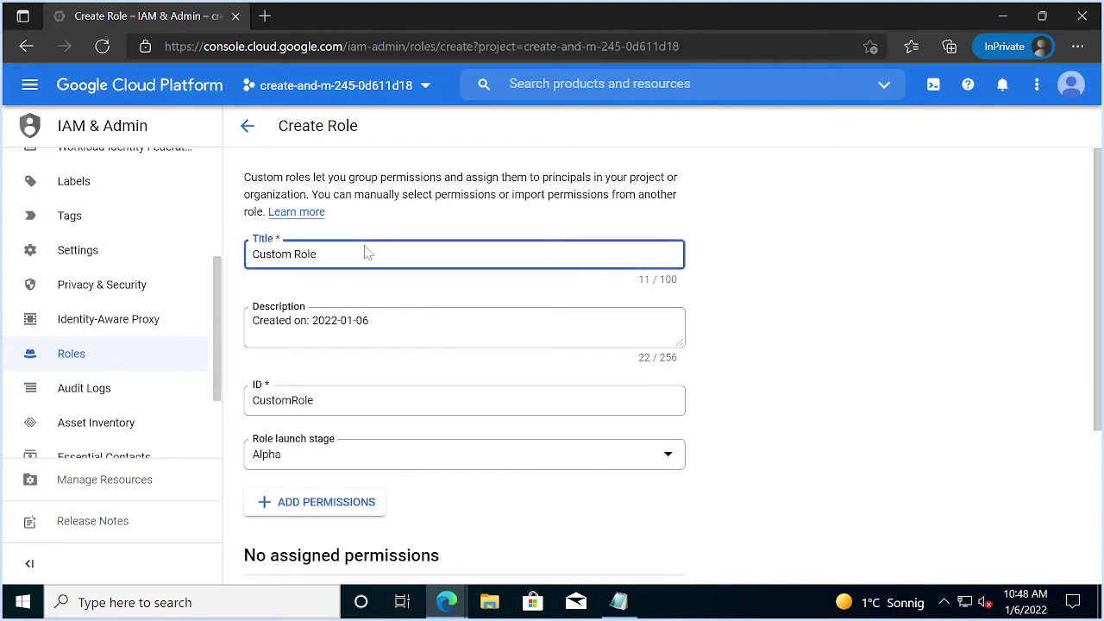
key("alt+Tab")
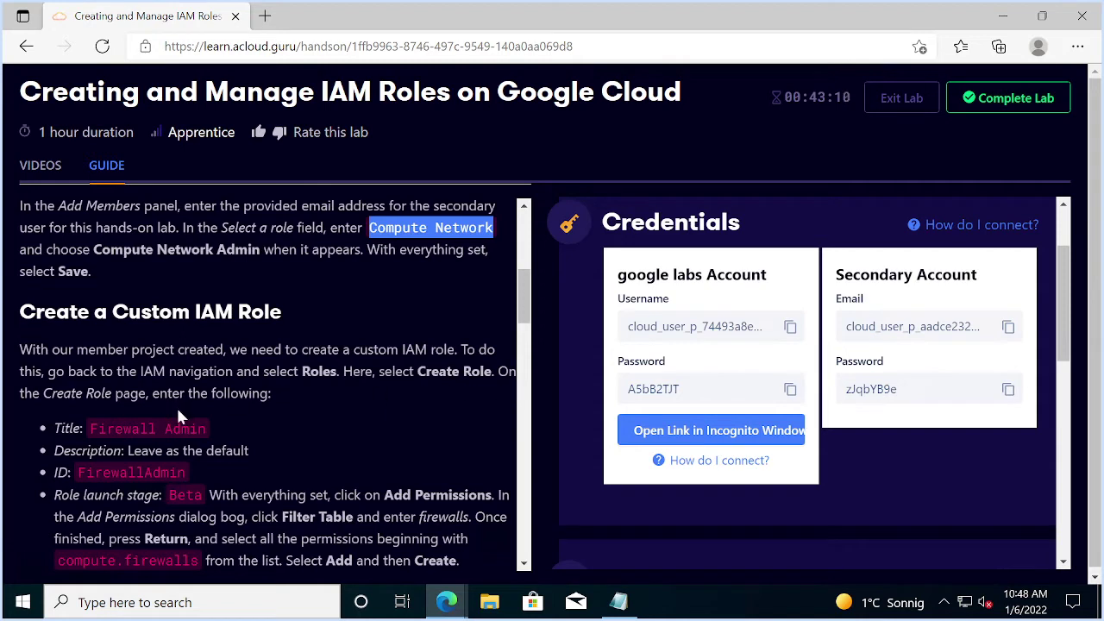
scroll(208, 410, "down", 1)
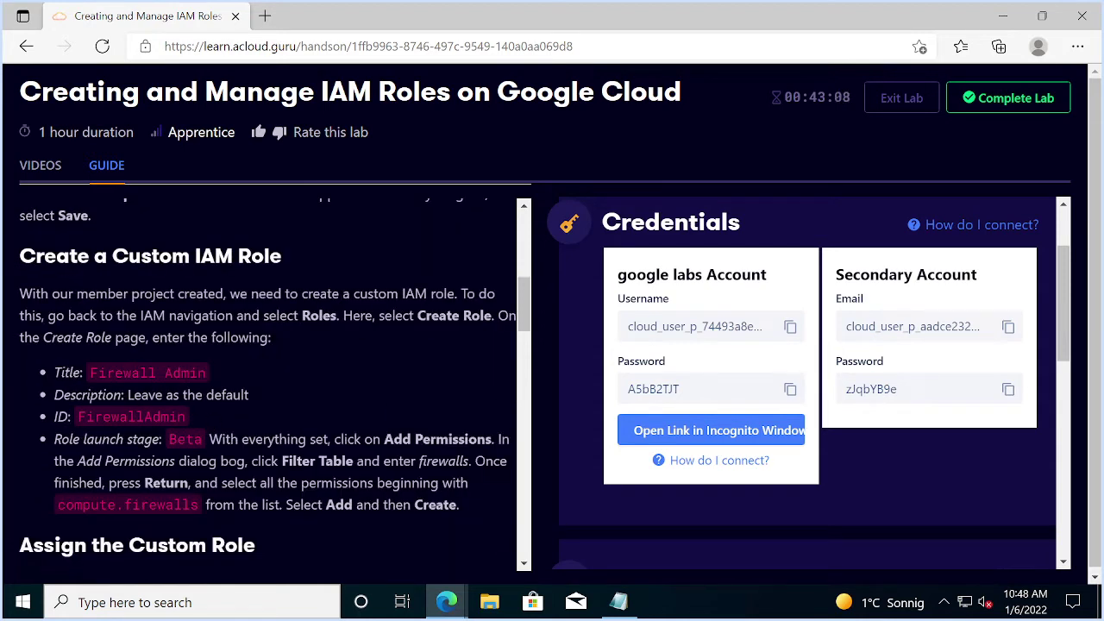
left_click_drag(89, 372, 215, 382)
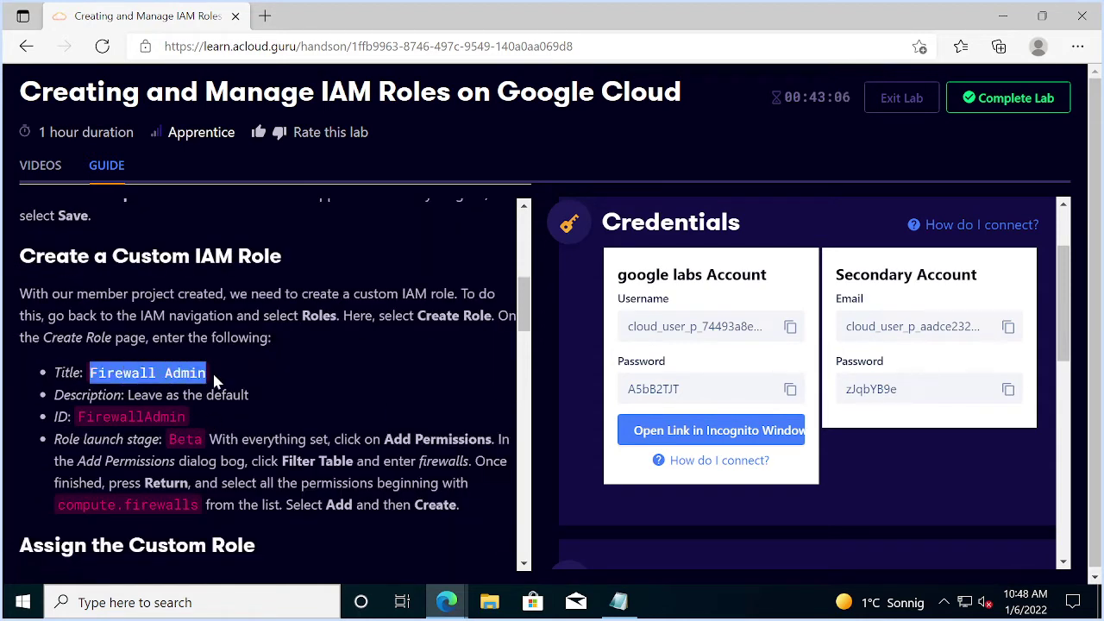
key("ctrl+c")
key("alt+Tab")
key("ctrl+v")
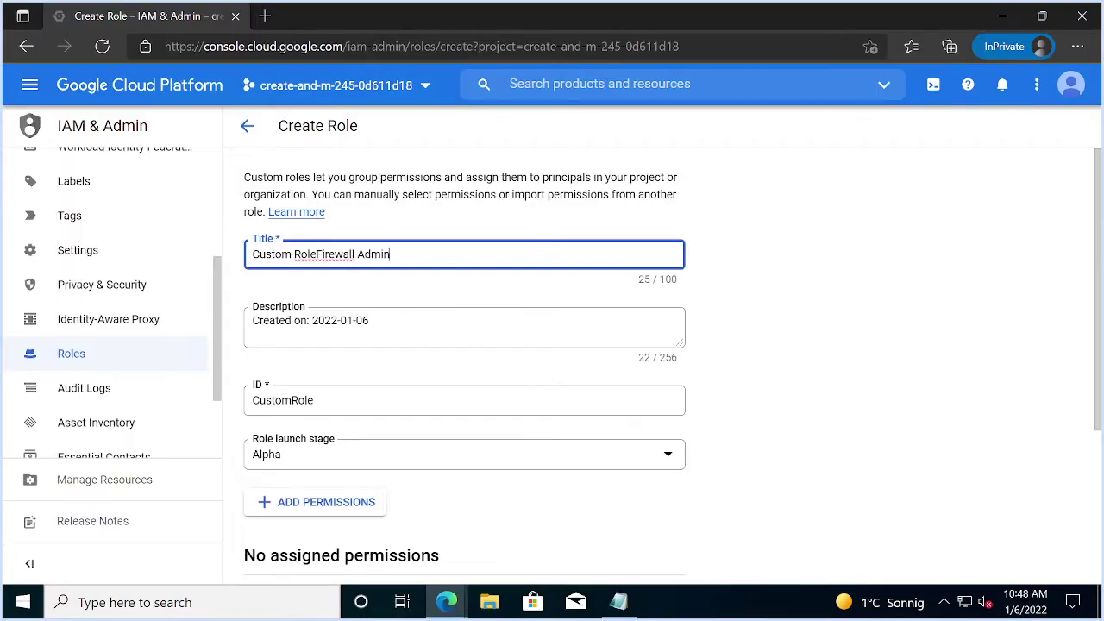
key("BackSpace")
key("BackSpace")
key("BackSpace")
key("BackSpace")
key("BackSpace")
key("BackSpace")
key("BackSpace")
key("BackSpace")
key("BackSpace")
key("BackSpace")
key("BackSpace")
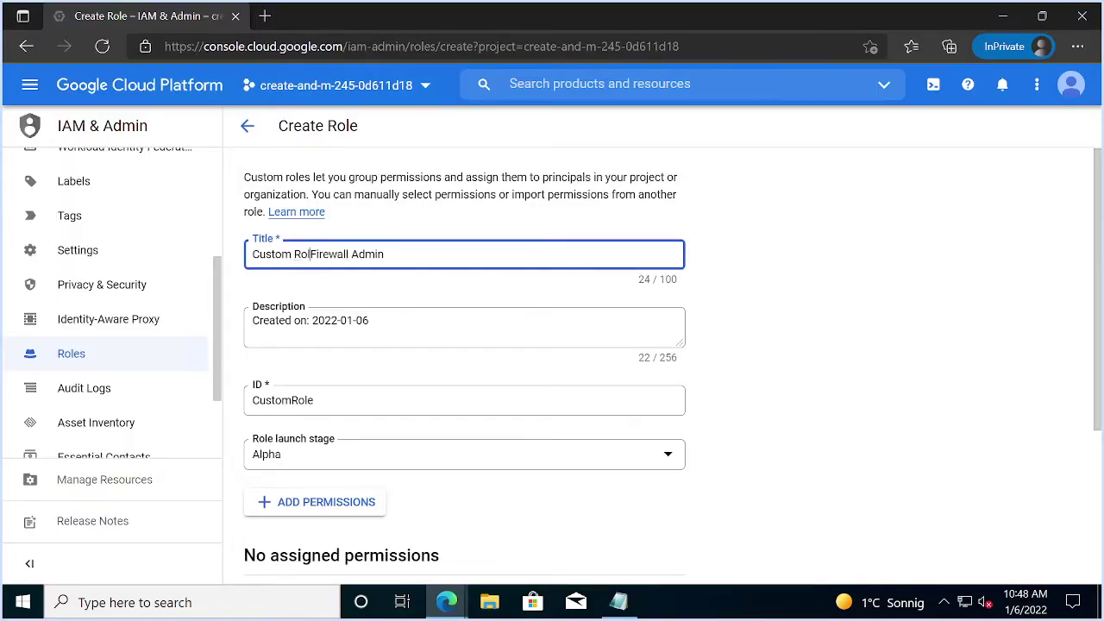
- Copy the role ID from the guide and set the new role's ID to "FirewallAdmin"
left_click(369, 320)
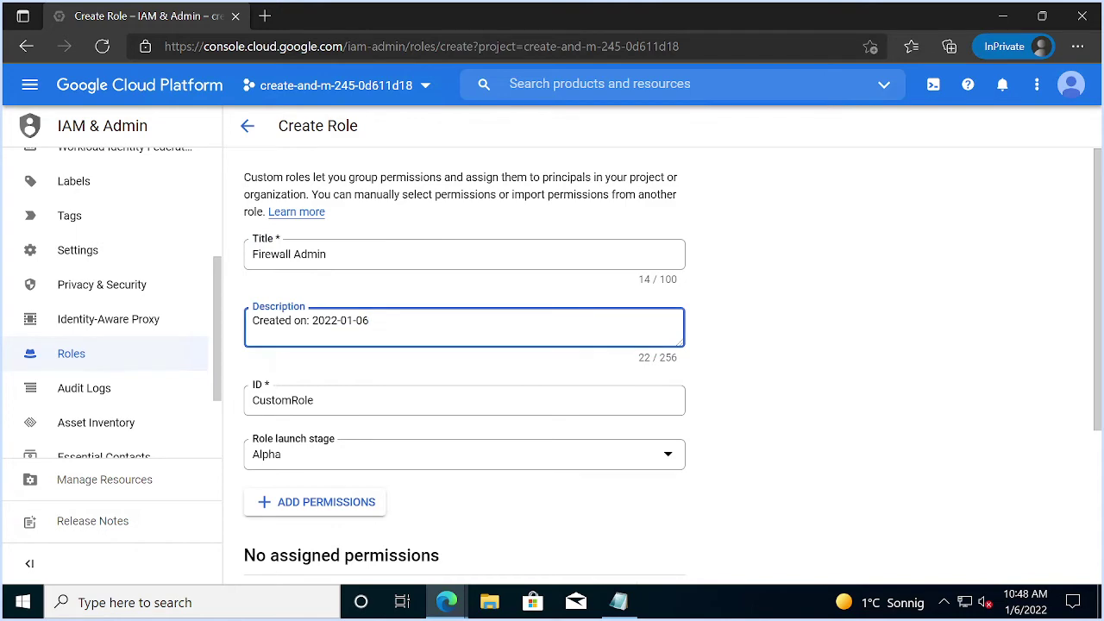
key("Tab")
key("alt+Tab")
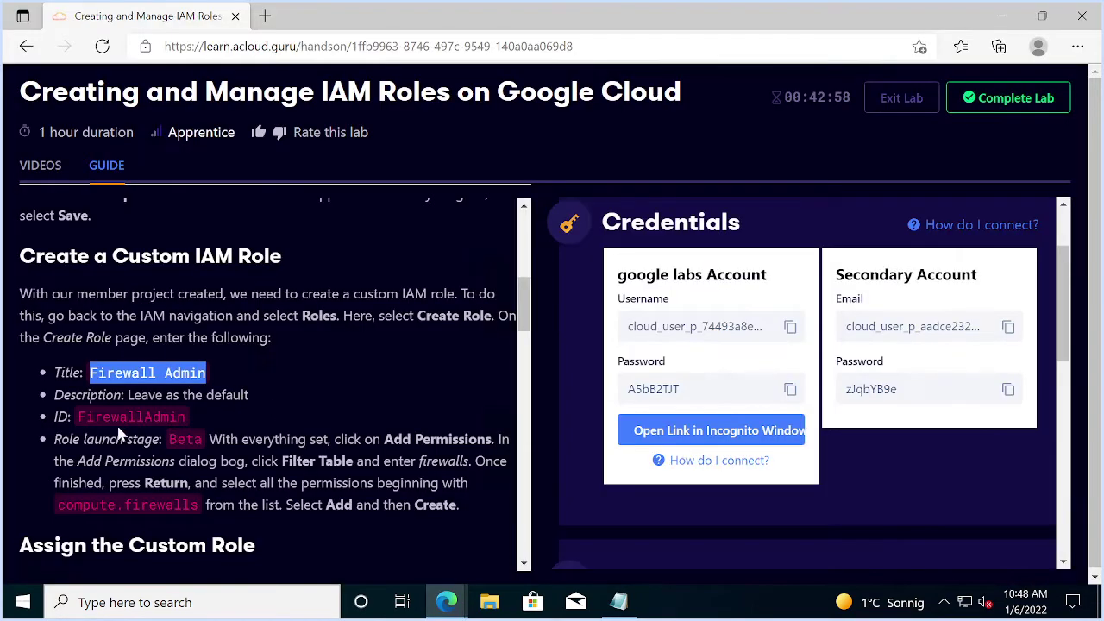
left_click_drag(76, 416, 209, 416)
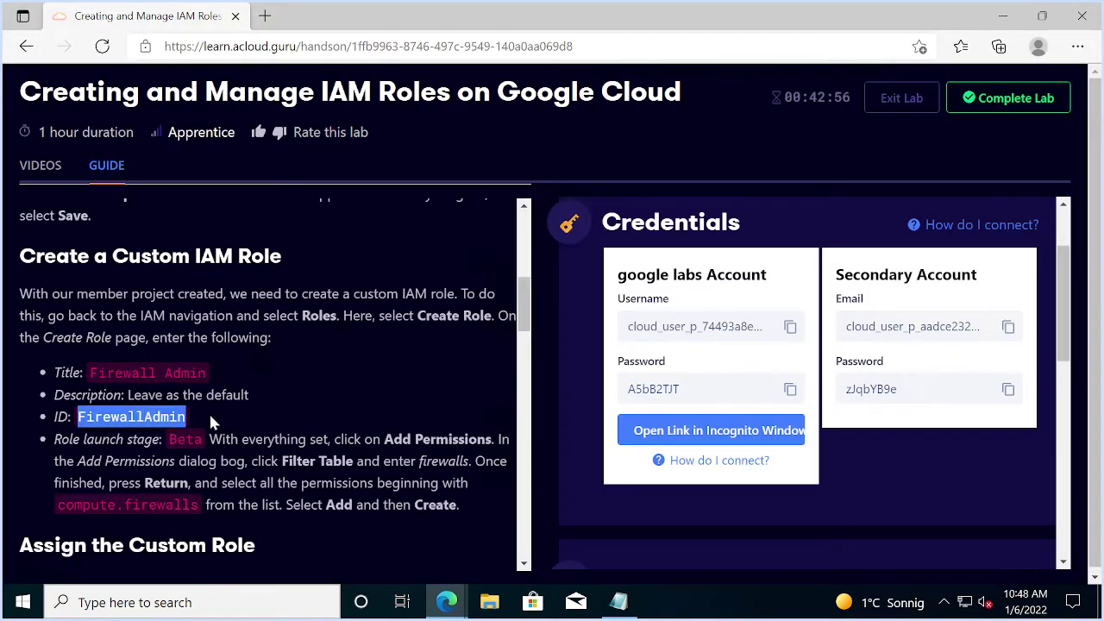
key("alt+Tab")
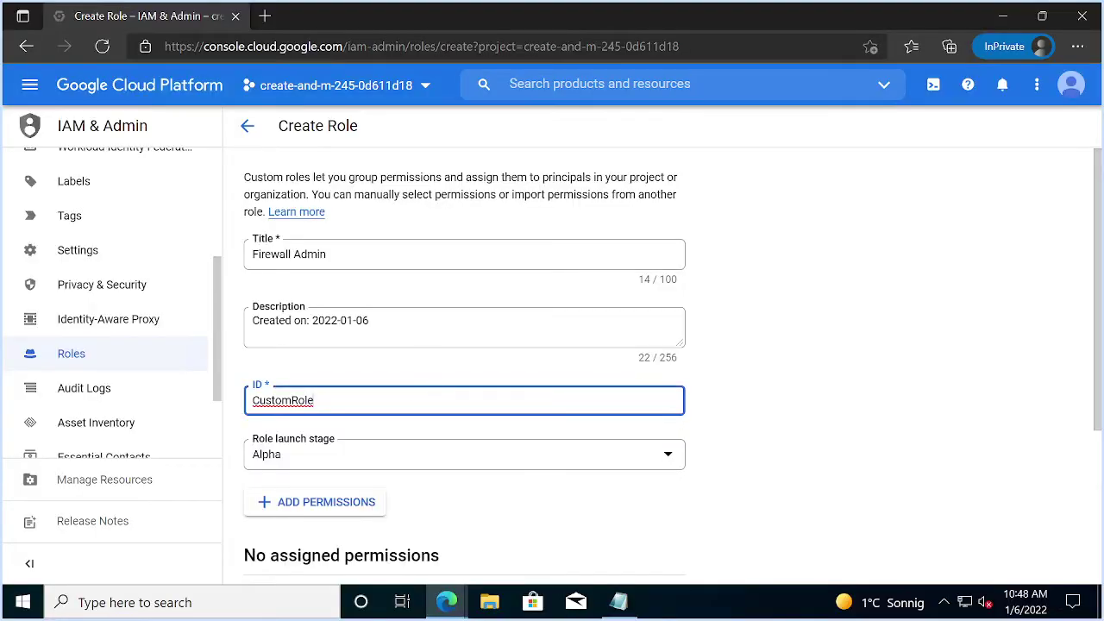
key("ctrl+a")
key("ctrl+v")
- Set the role launch stage to Beta and start adding permissions to the role
left_click(337, 460)
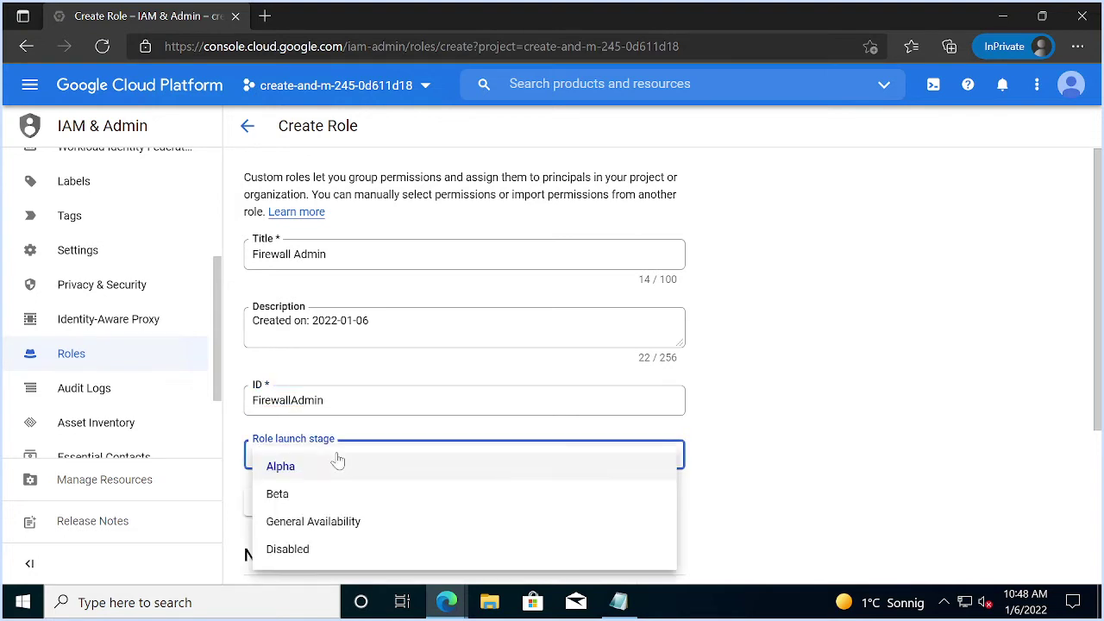
left_click(284, 500)
scroll(320, 467, "down", 2)
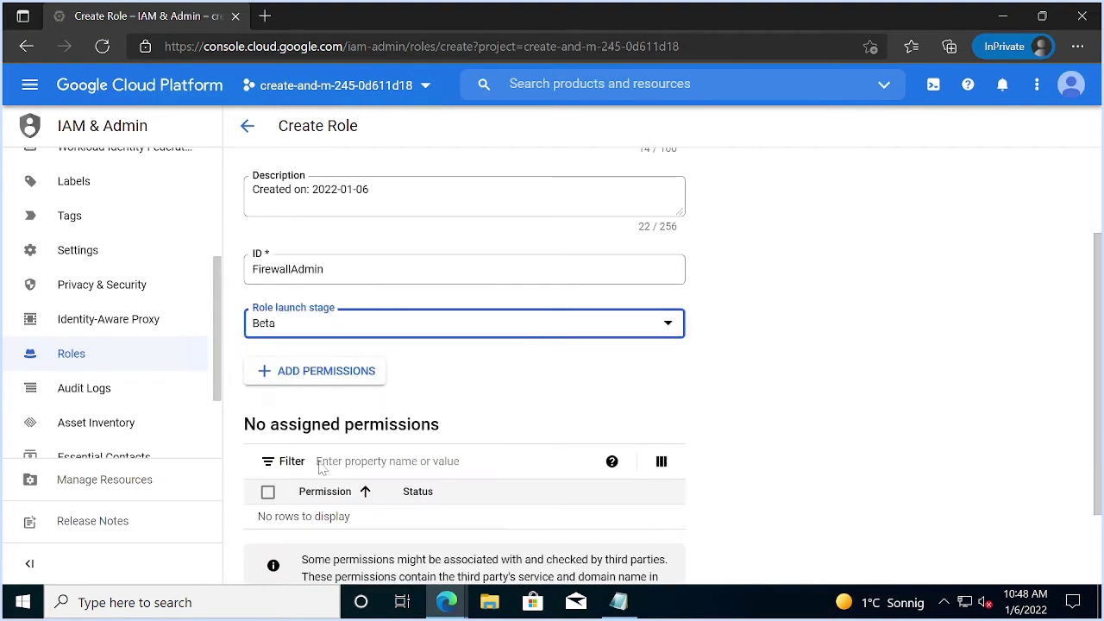
left_click(281, 379)
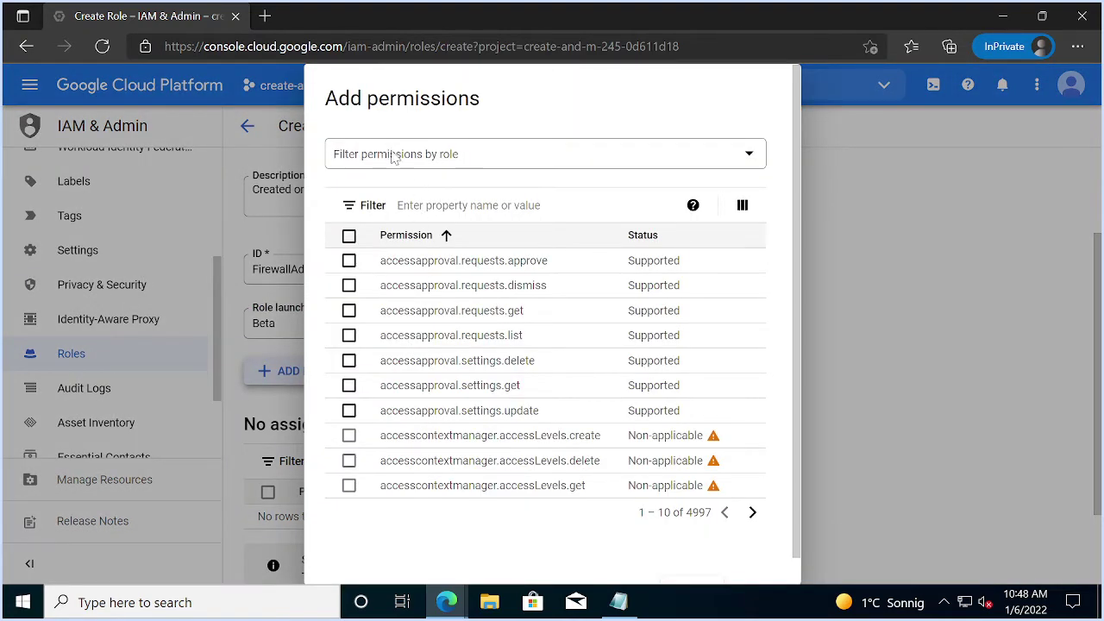
- Read the guide's instructions for filtering and choosing the firewall permissions and return to the permission selection
key("alt+Tab")
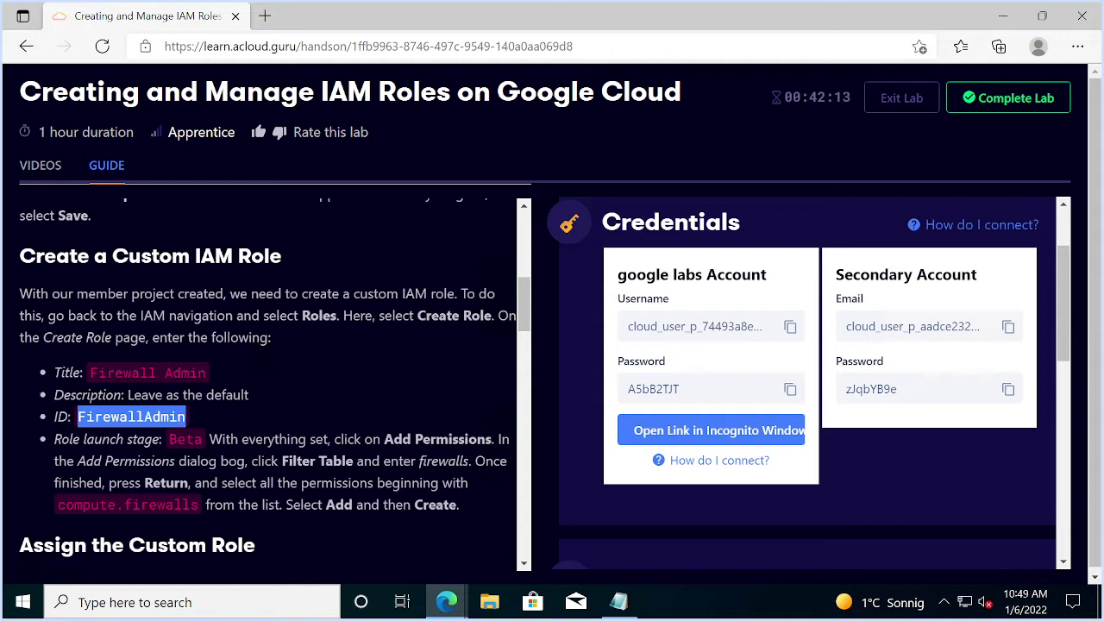
key("alt+Tab")
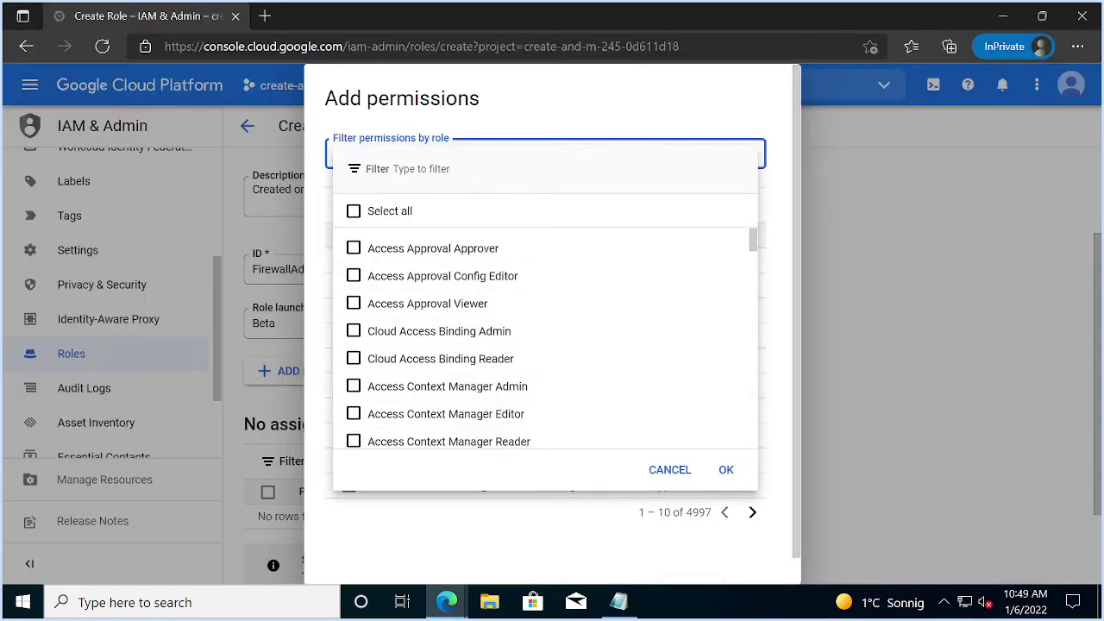
key("alt+Tab")
key("alt+Tab")
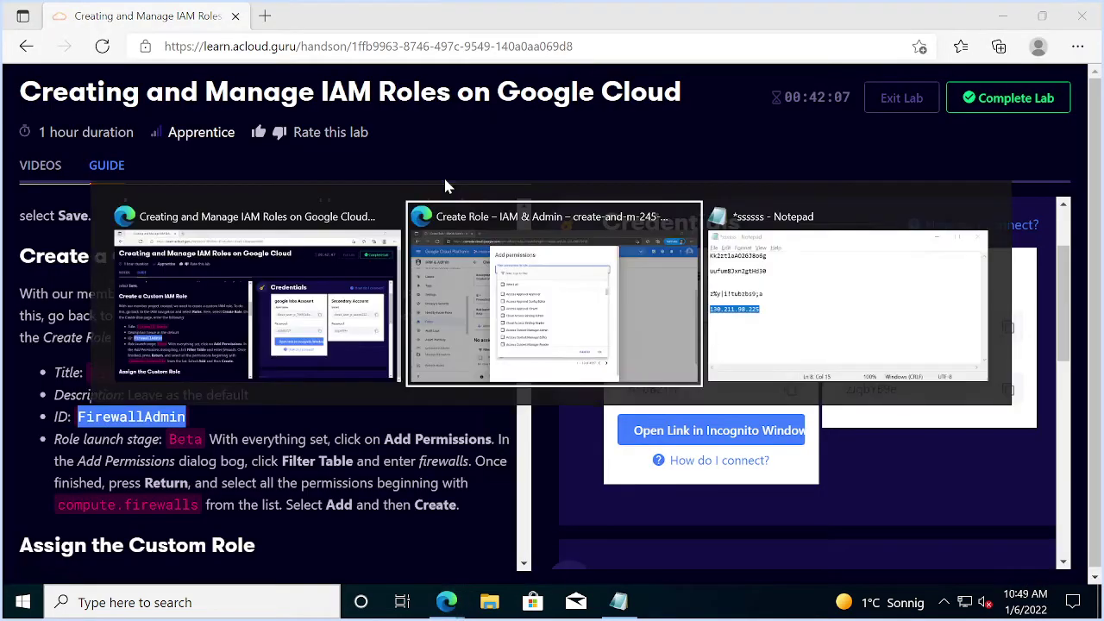
key("alt+Tab")
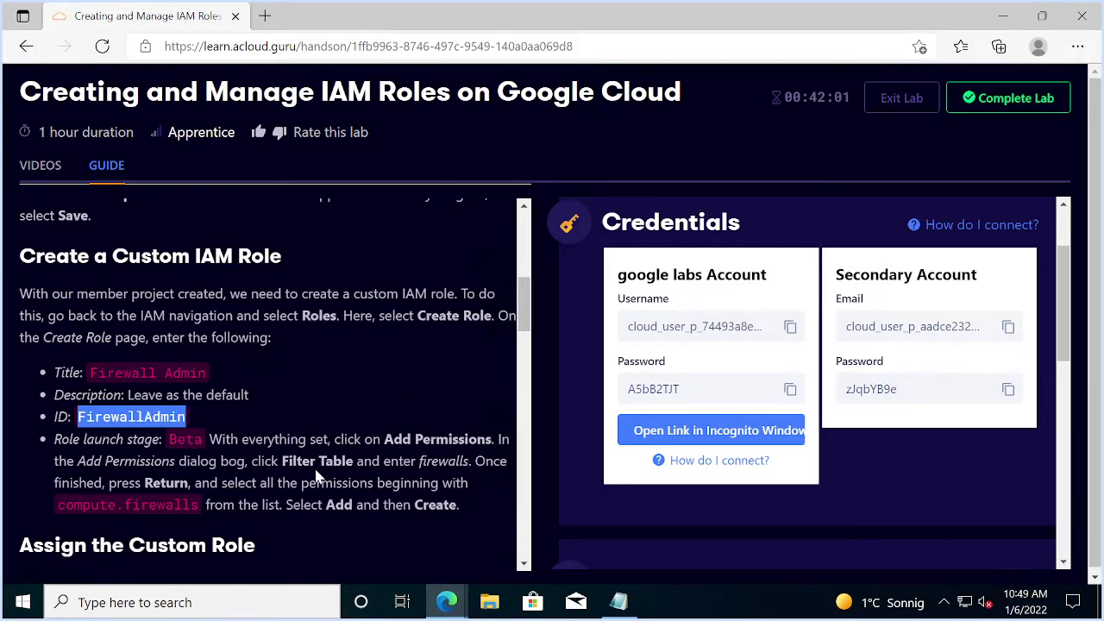
key("alt+Tab")
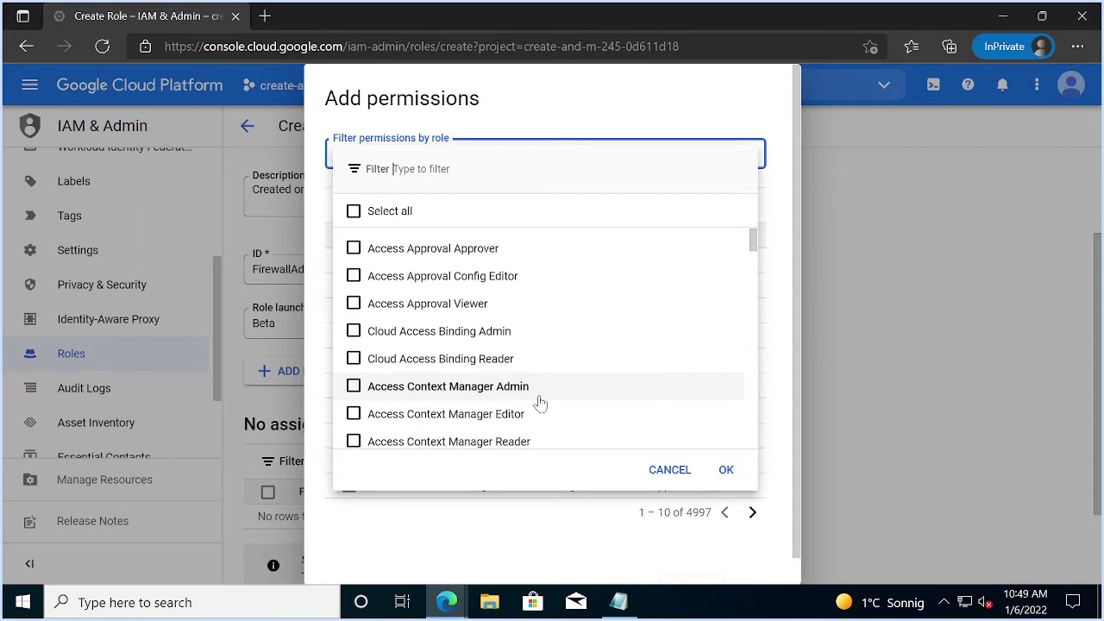
- Filter the permission-source roles by "firewal", checking the guide meanwhile, and select Firewall Recommender Admin
type("fire")
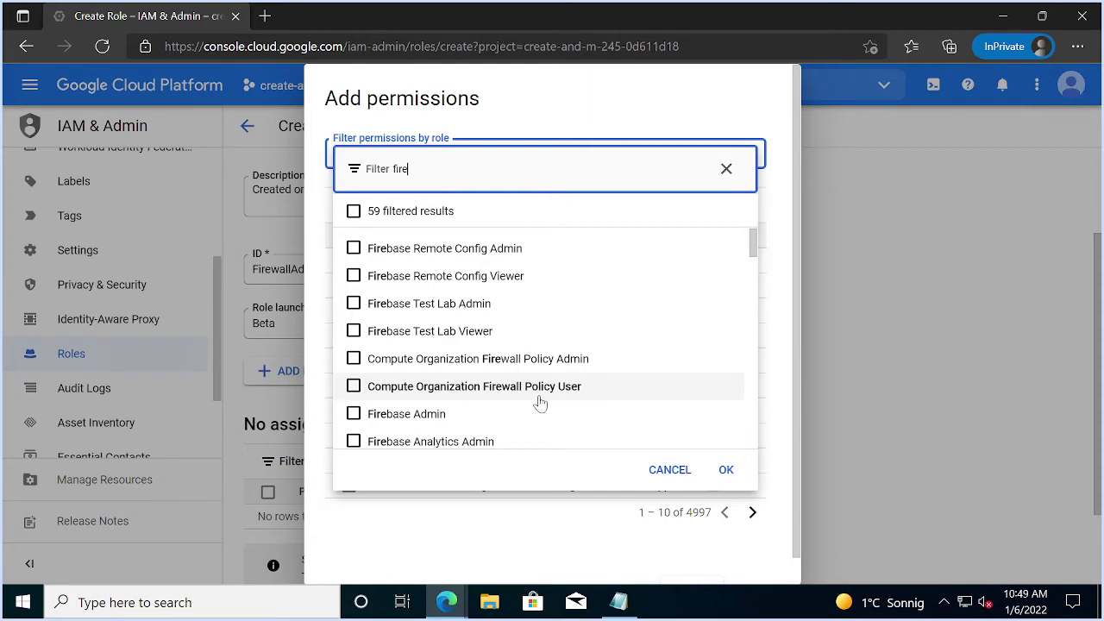
key("alt+Tab")
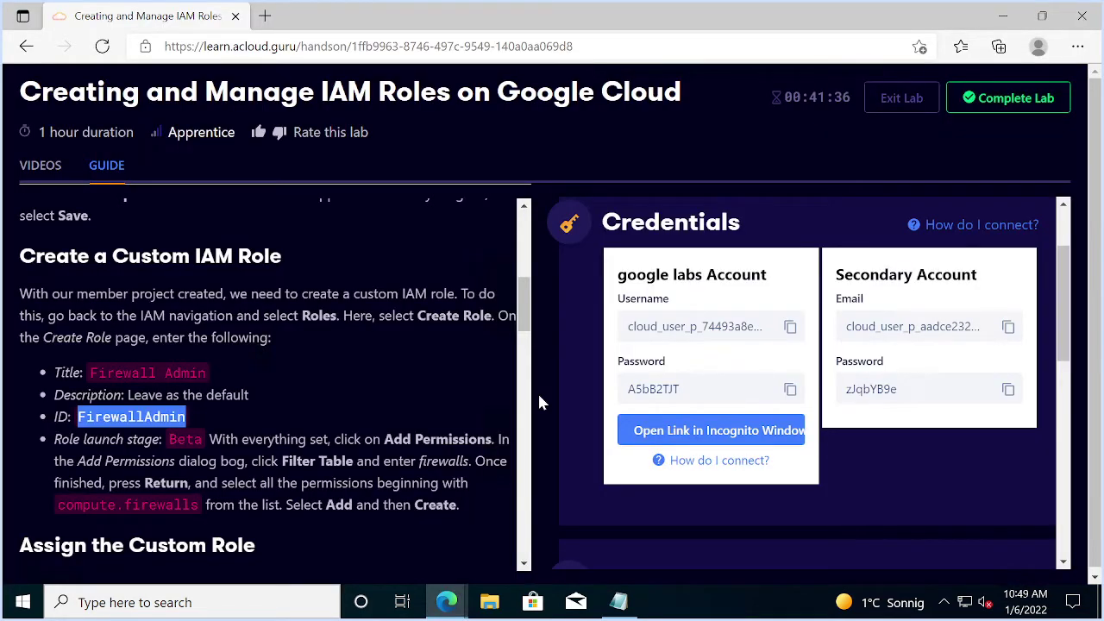
key("alt+Tab")
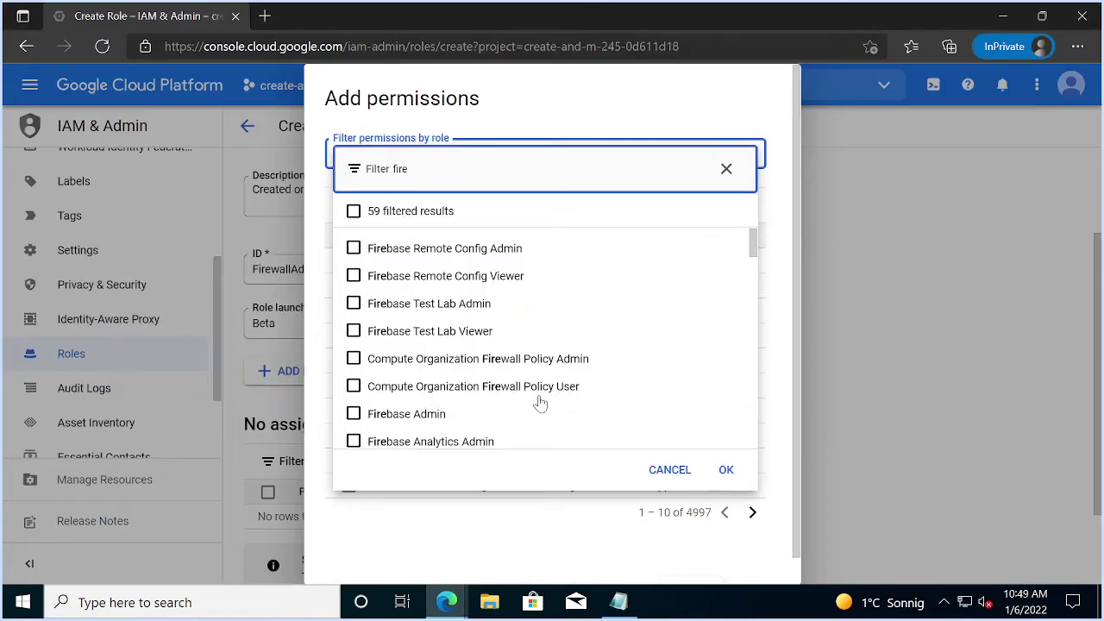
type("wal")
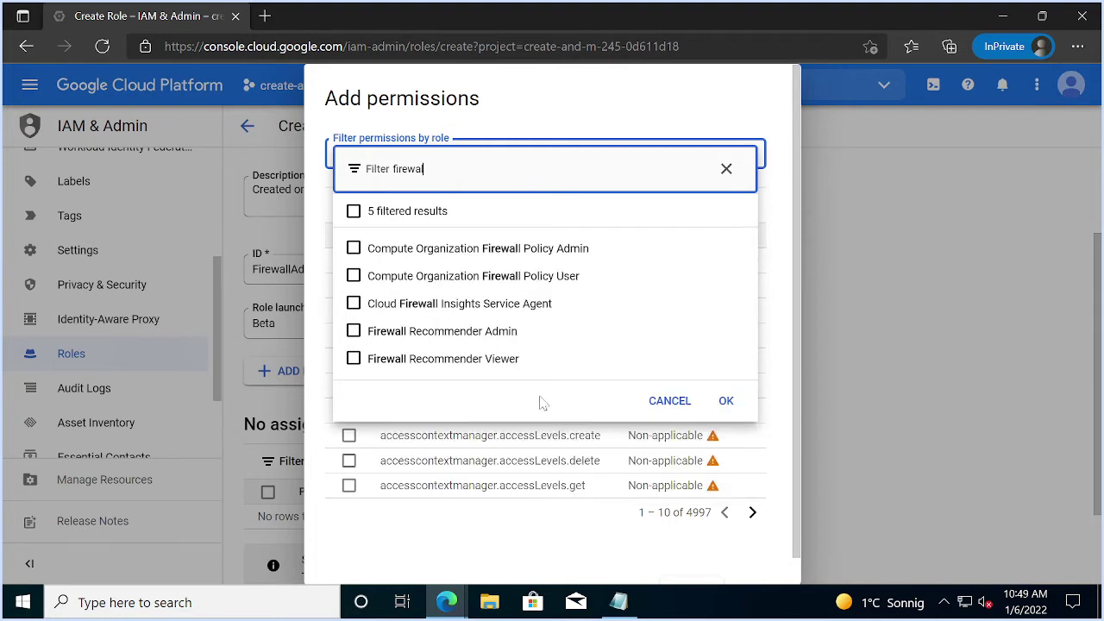
left_click(353, 331)
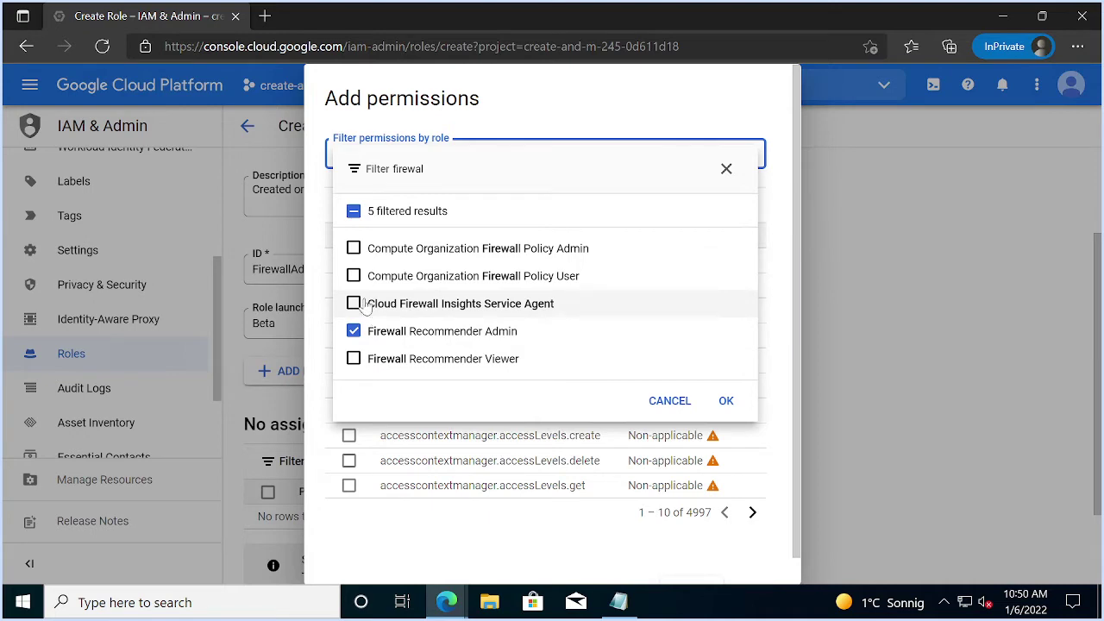
- Select Compute Organization Firewall Policy Admin and Compute Organization Firewall Policy User, and deselect Firewall Recommender Admin
key("alt+Tab")
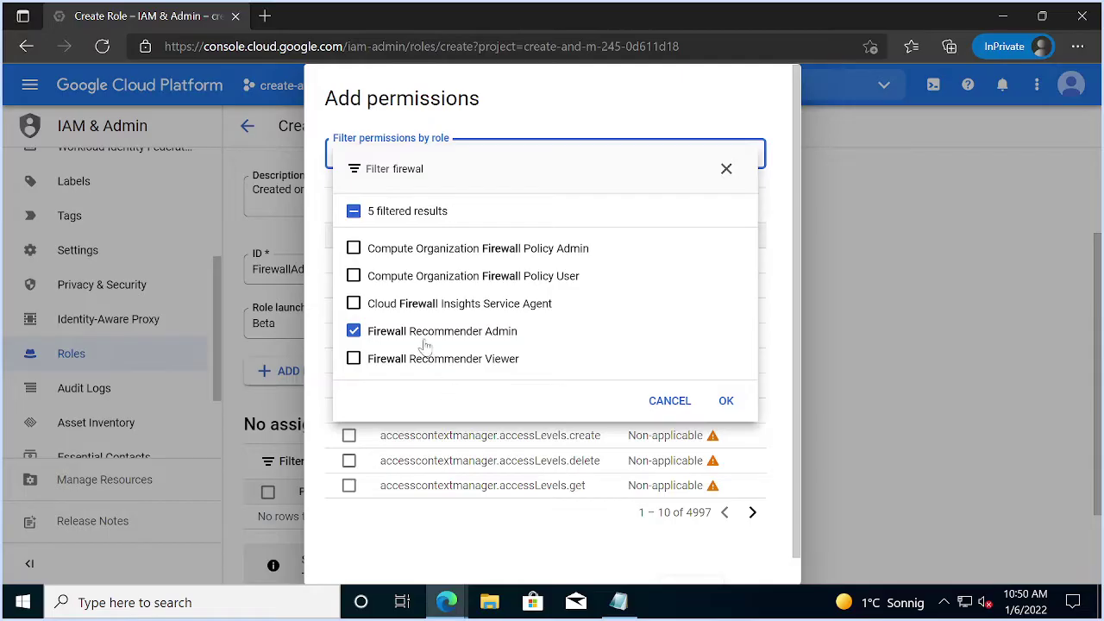
left_click(354, 249)
left_click(354, 276)
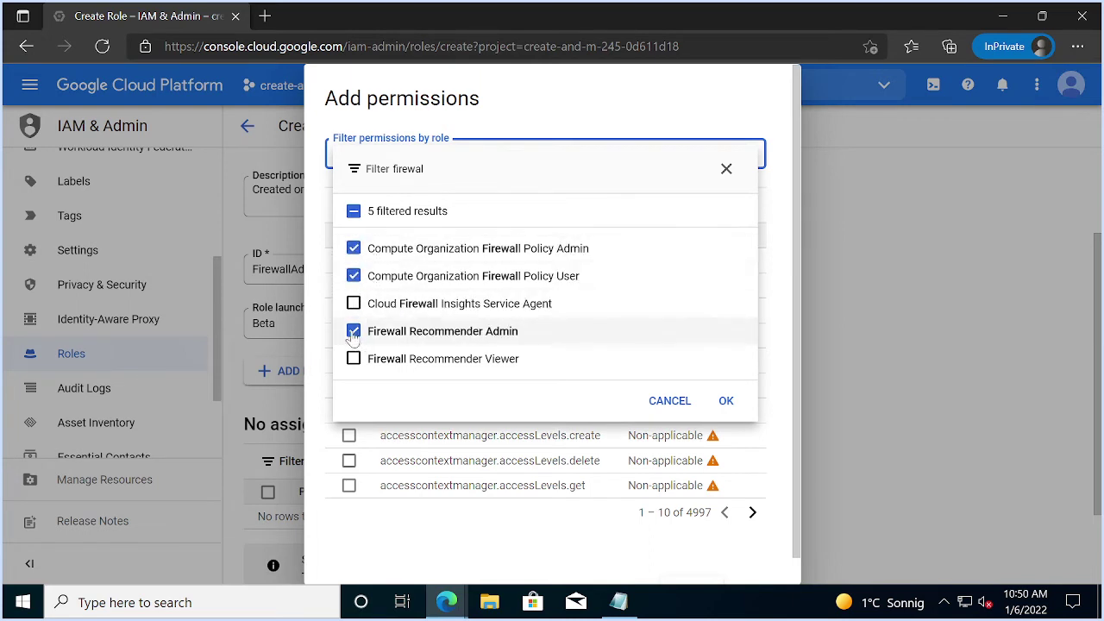
left_click(354, 333)
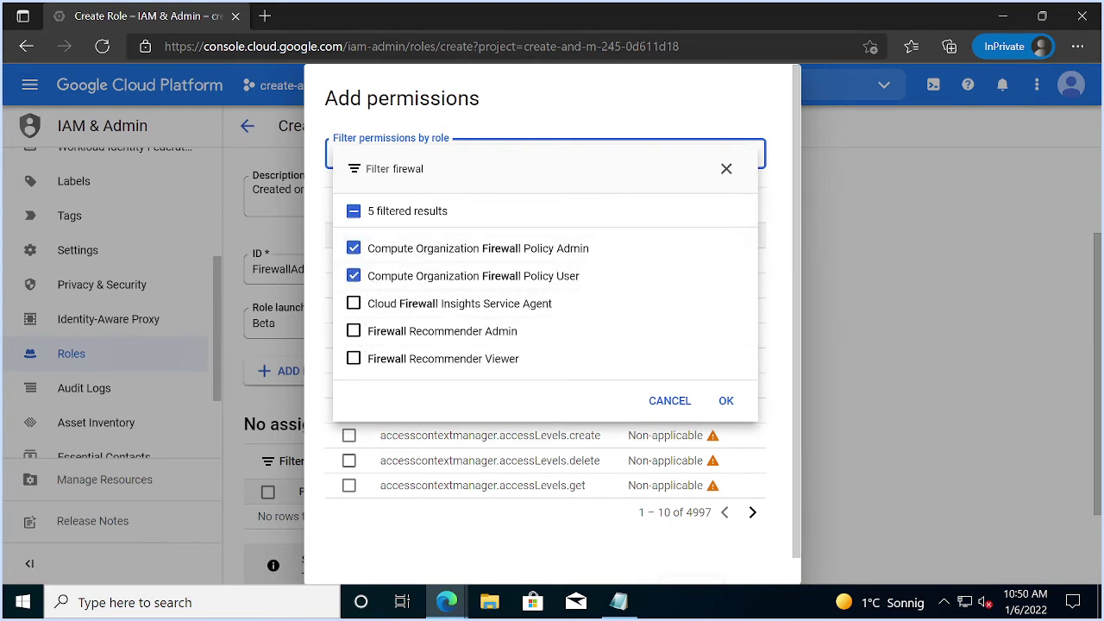
- Complete the role filter to "firewall" and recheck the guide's instructions on which permissions to select
left_click(424, 169)
type("l")
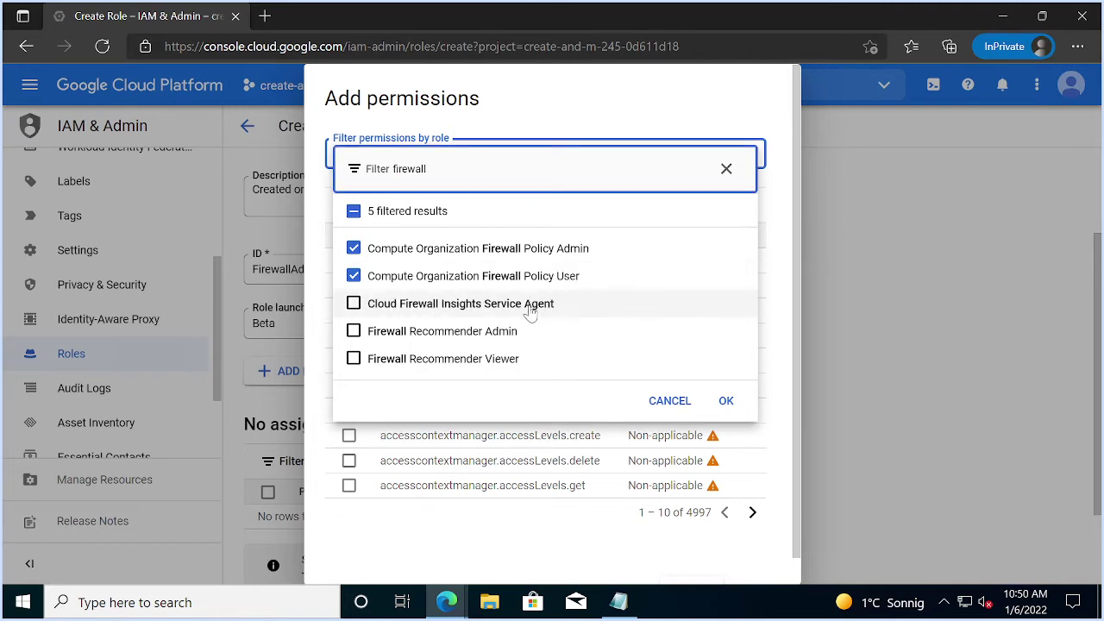
key("alt+Tab")
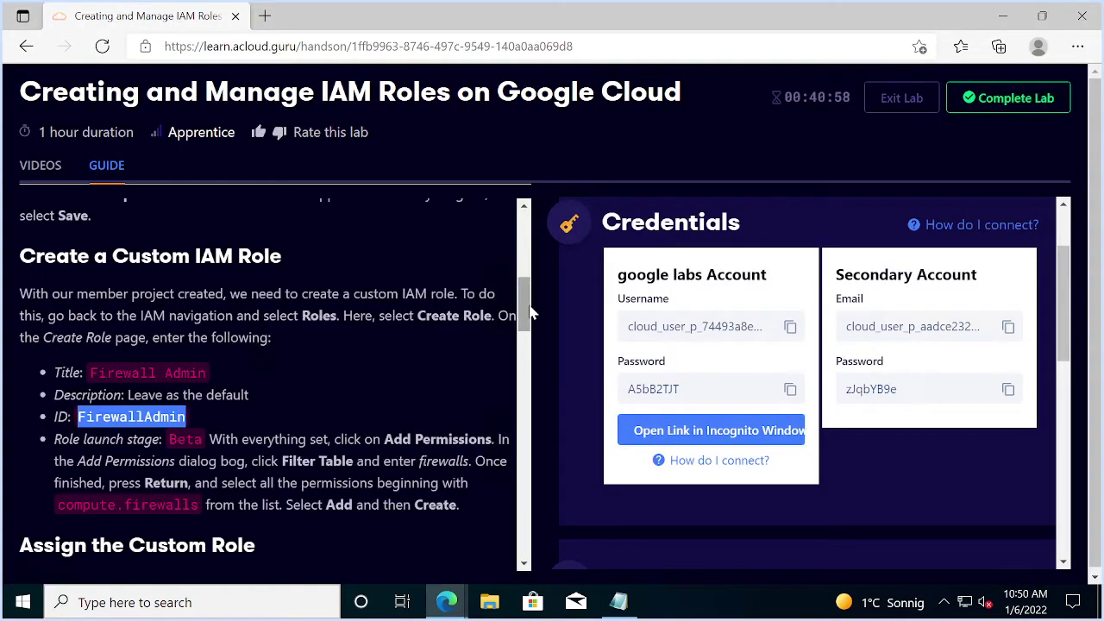
key("alt+Tab")
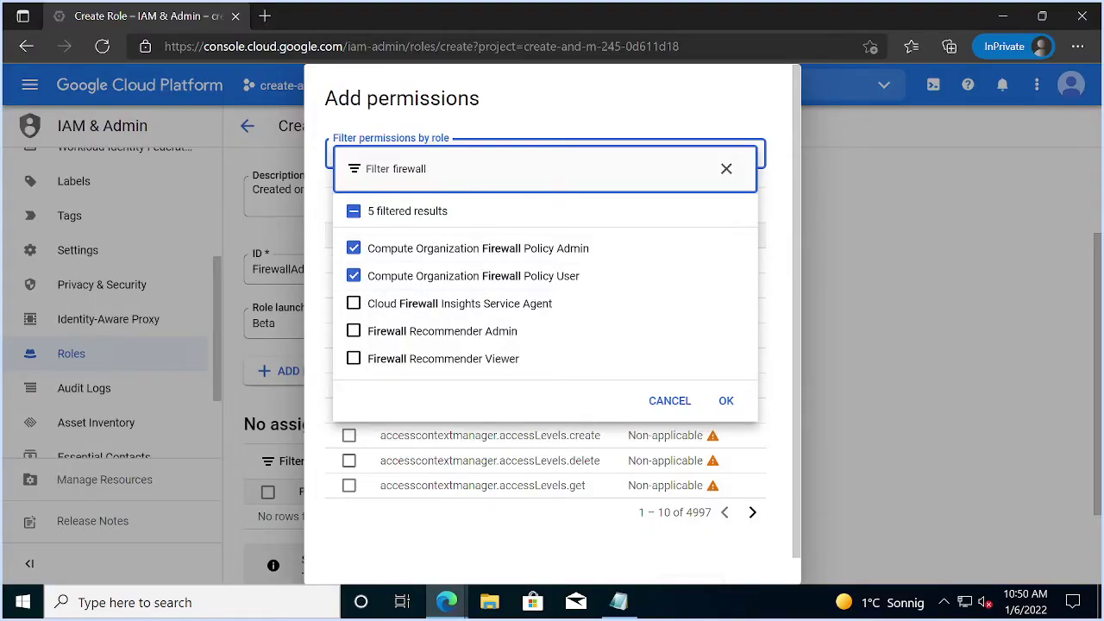
- Try filtering the permission-source roles by "compute.firewall"
key("Home")
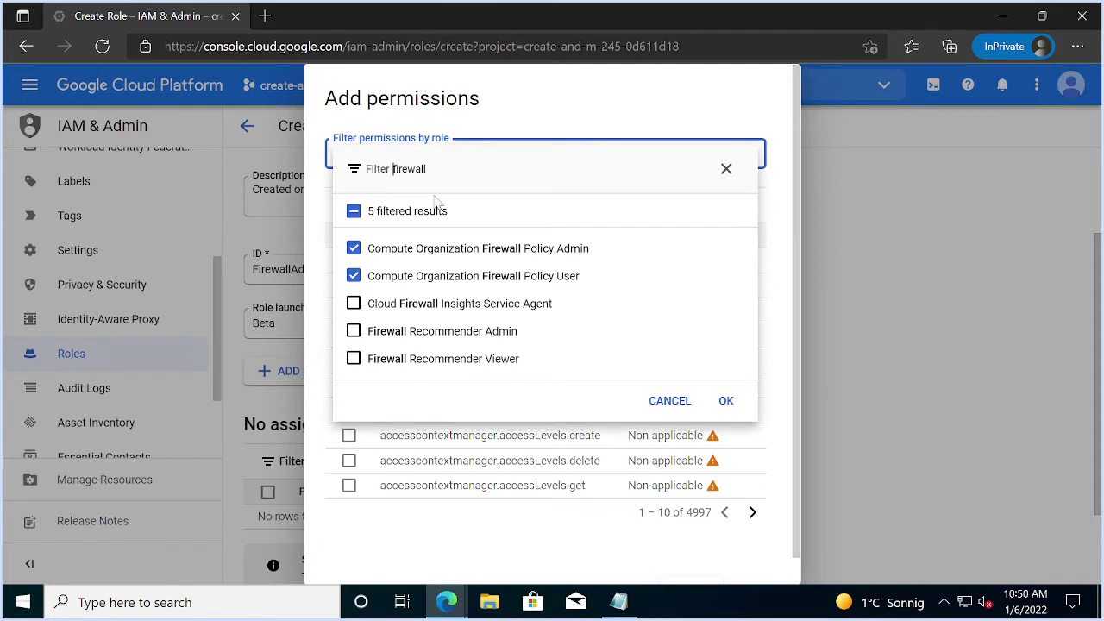
type("comput")
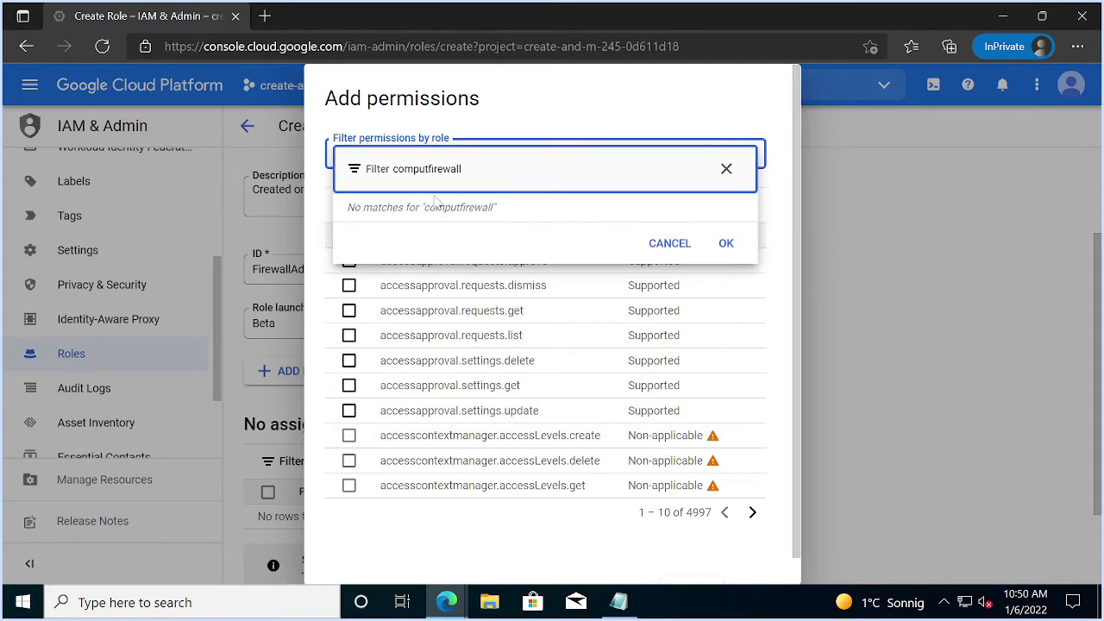
type("e.")
key("Right")
key("Right")
key("Right")
key("Right")
key("Right")
key("Right")
key("Right")
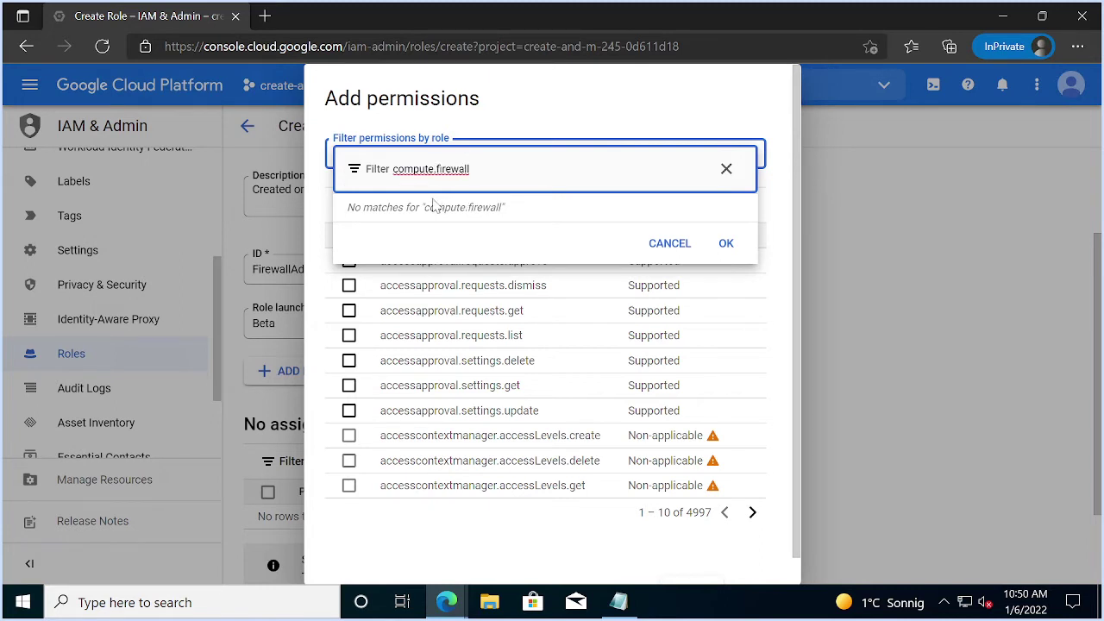
- Shorten the permission-source role filter to "co" and recheck the guide's instructions for adding permissions to the custom role
key("BackSpace")
key("BackSpace")
key("BackSpace")
key("BackSpace")
key("BackSpace")
key("BackSpace")
key("BackSpace")
key("BackSpace")
key("BackSpace")
key("BackSpace")
key("BackSpace")
key("BackSpace")
key("BackSpace")
key("BackSpace")
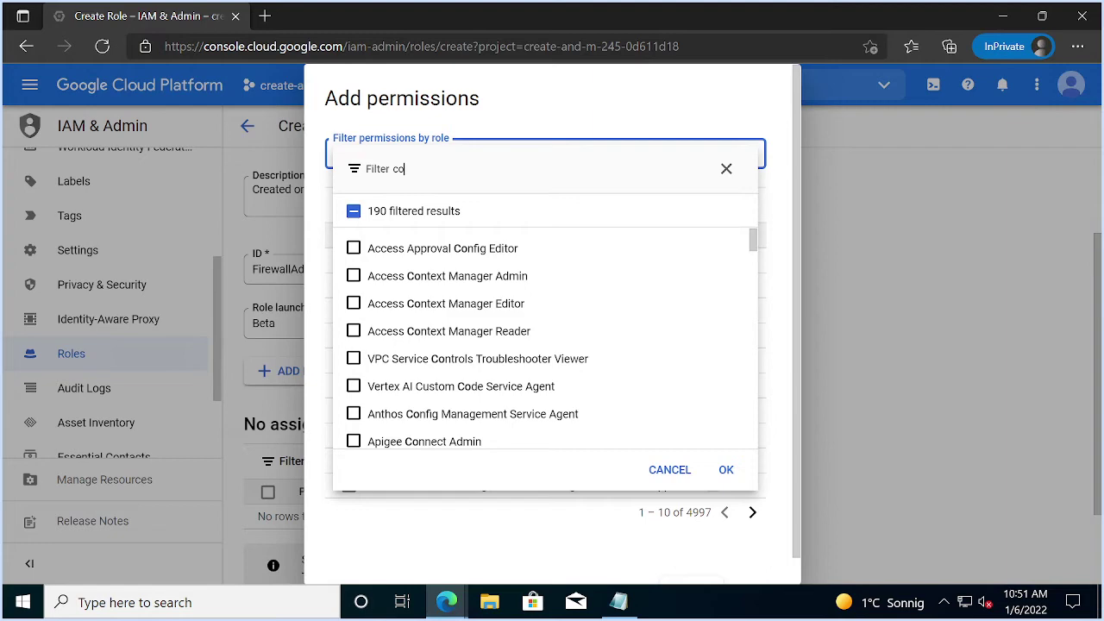
key("alt+Tab")
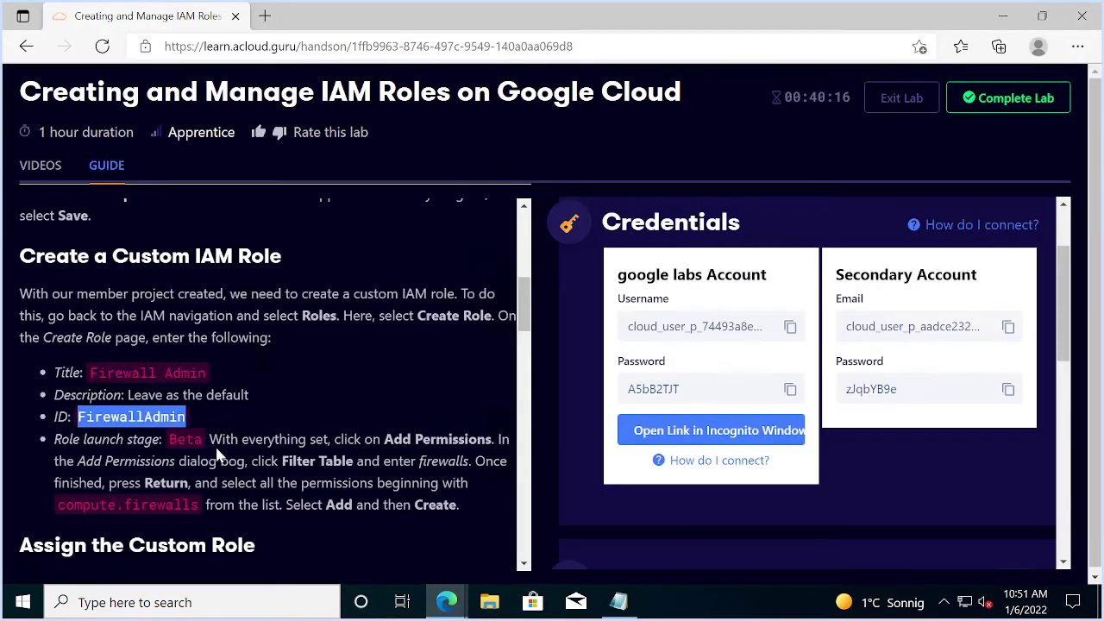
scroll(315, 448, "down", 2)
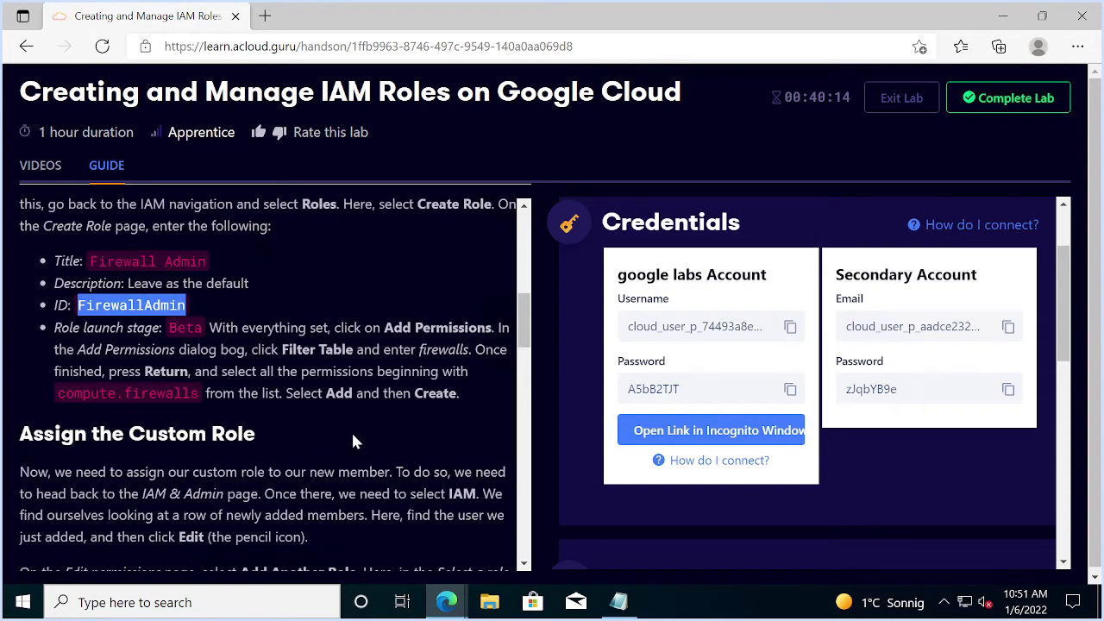
key("alt+Tab")
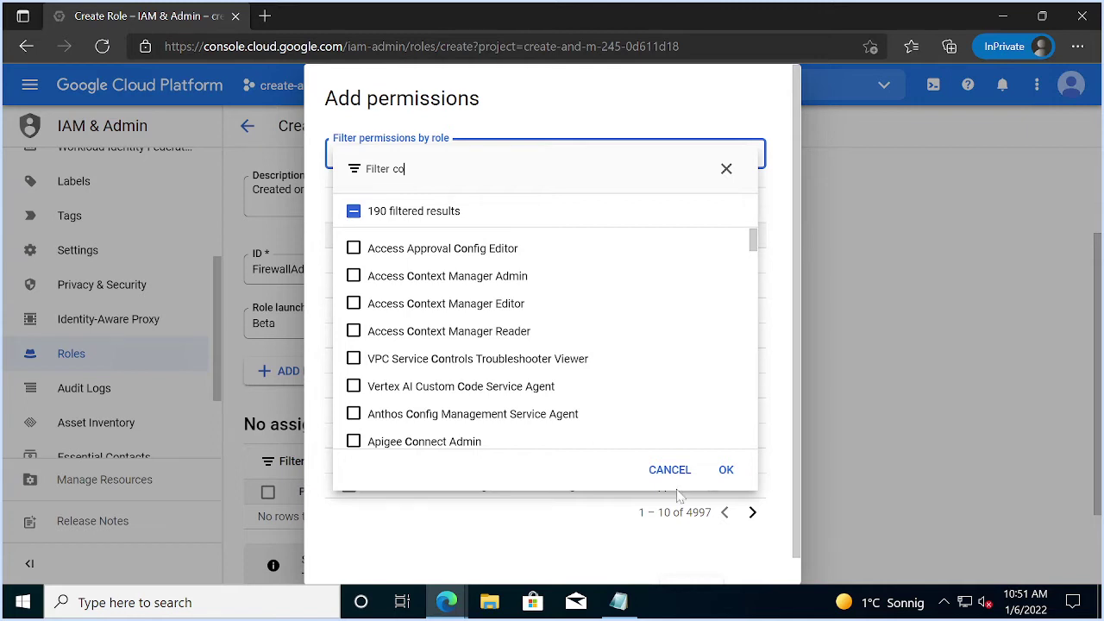
- Try filtering the permission-source roles by "compute" and by "compute firewall"
key("BackSpace")
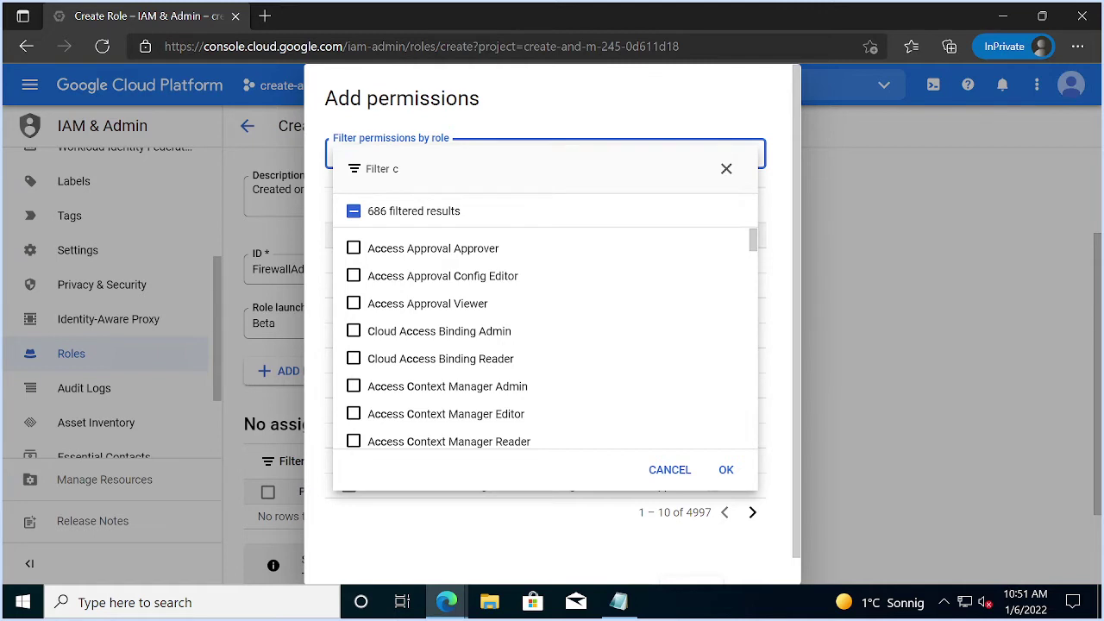
type("o")
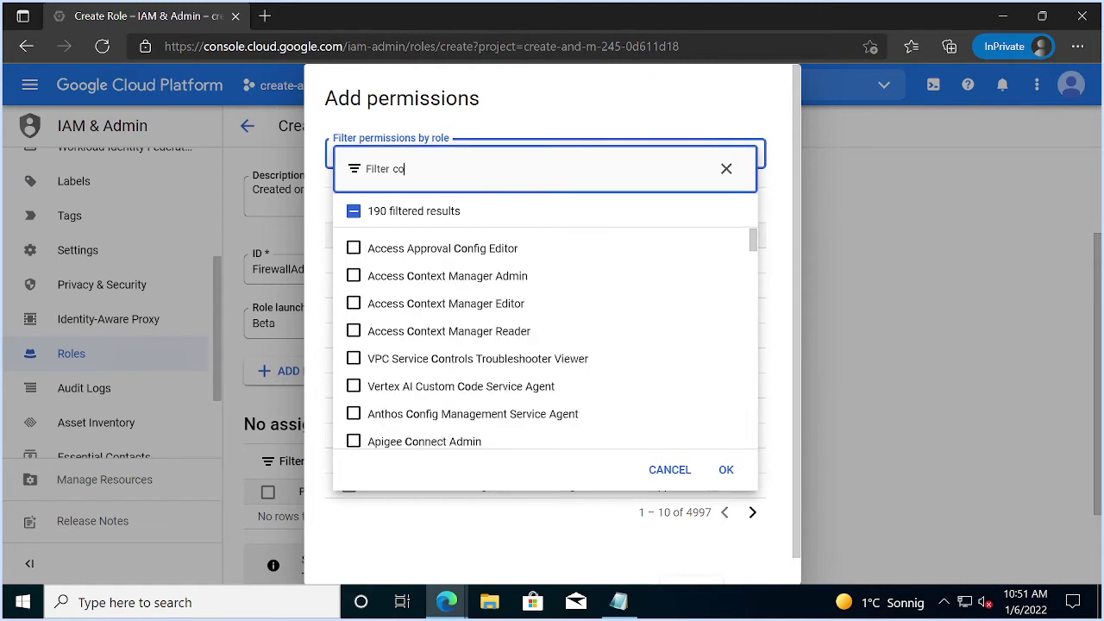
type("mp")
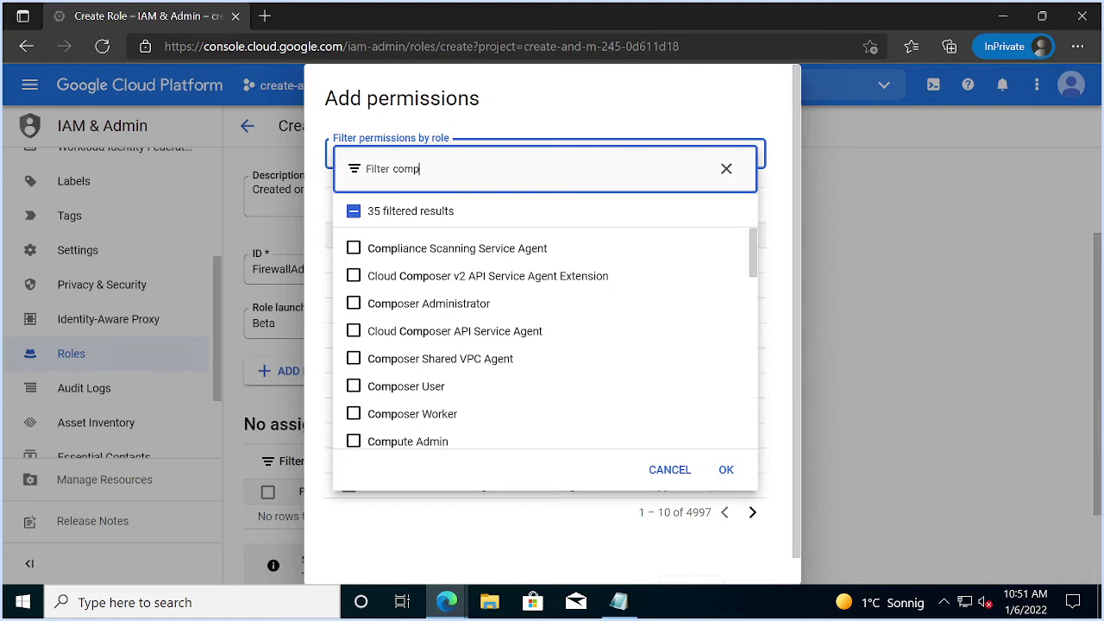
key("BackSpace")
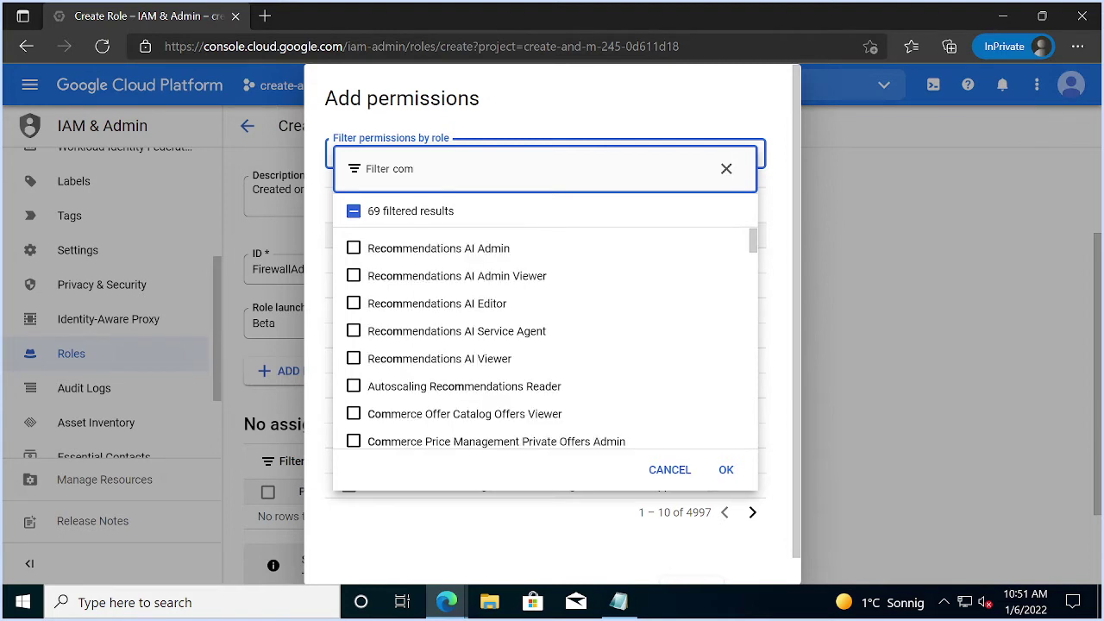
type("pute")
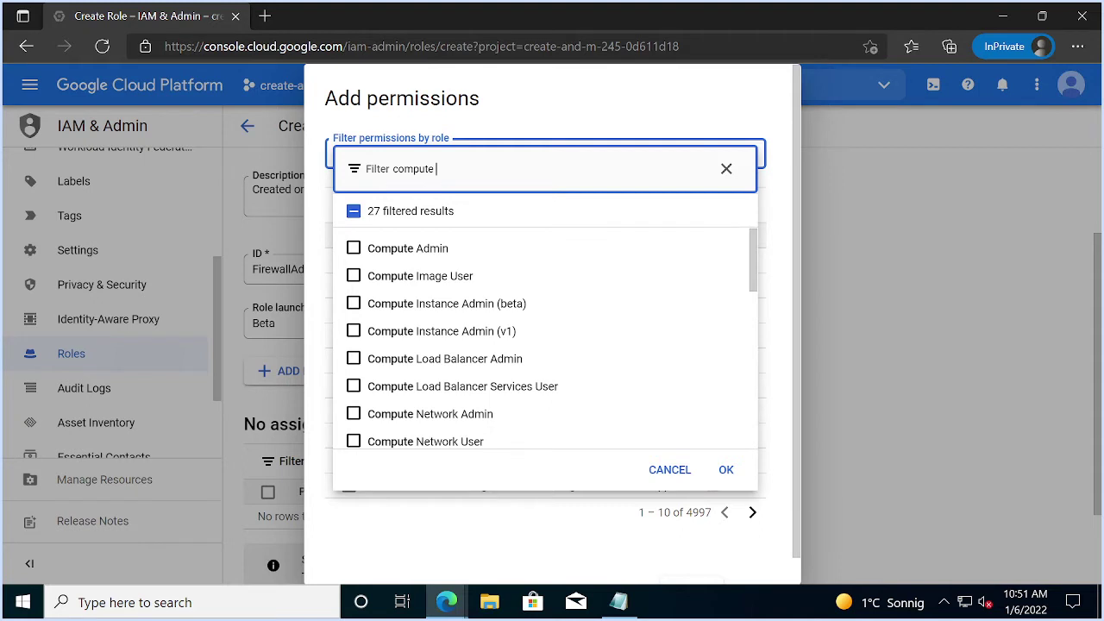
type(" fi")
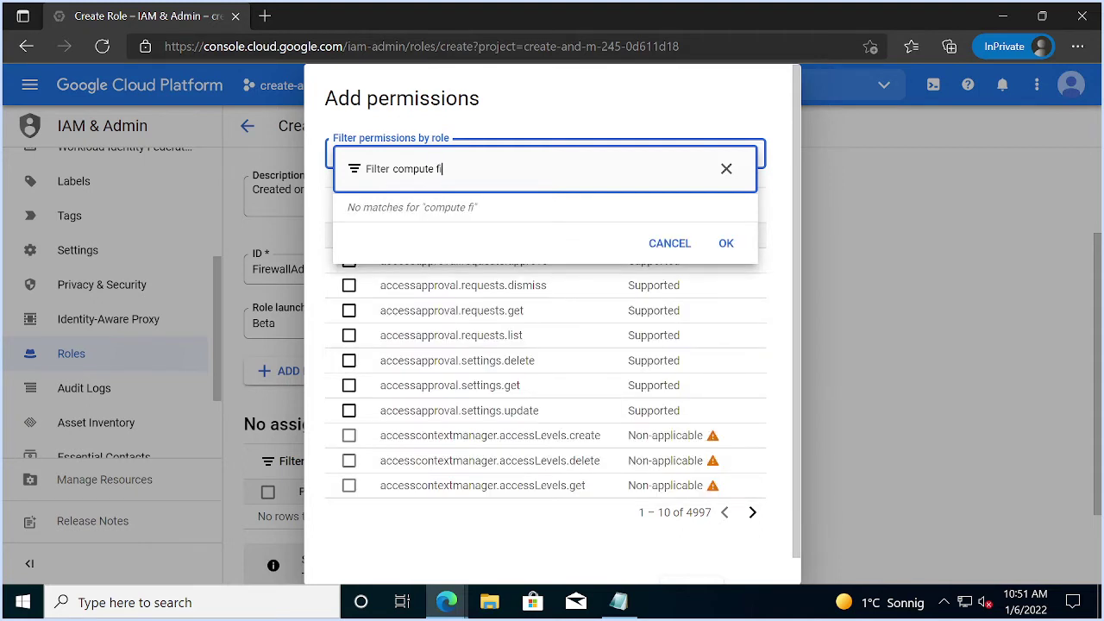
type("rewall")
- Reduce the role filter to "firewall" and apply the selected Compute Organization Firewall Policy Admin and User roles
key("BackSpace")
key("ctrl+BackSpace")
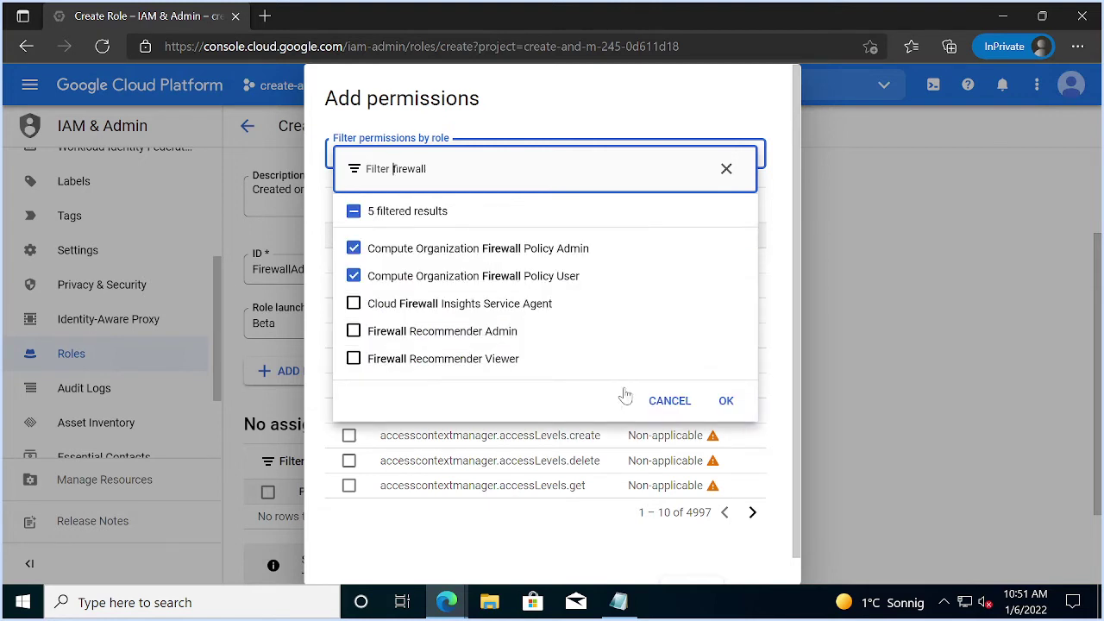
left_click(726, 401)
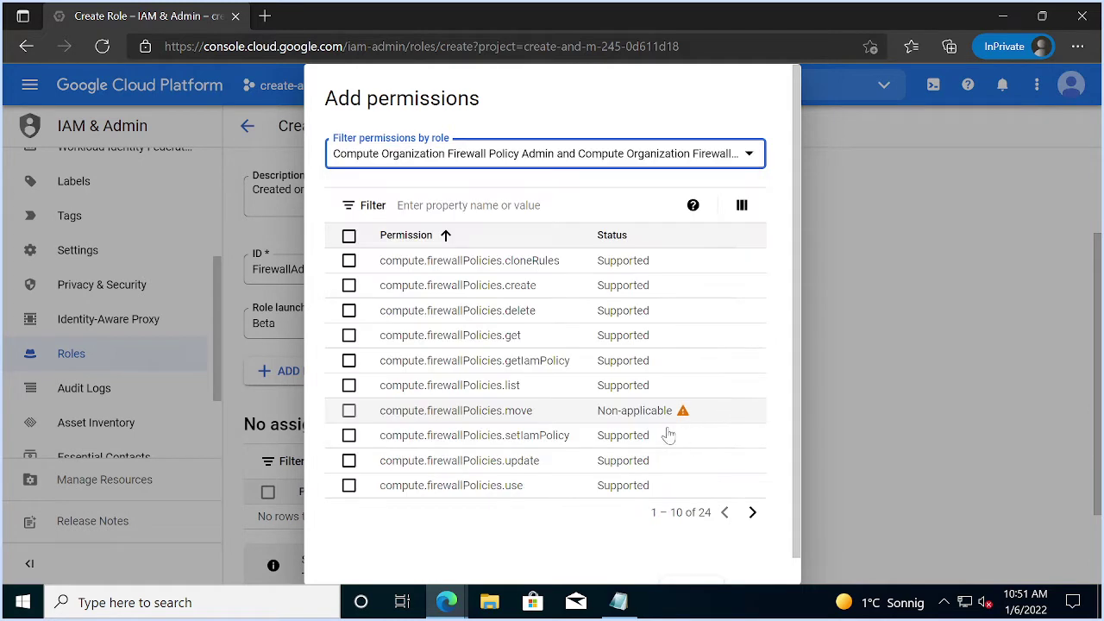
- Select the compute.firewallPolicies permissions cloneRules, create, delete, get, getIamPolicy, list, setIamPolicy, update and use
scroll(665, 413, "down", 1)
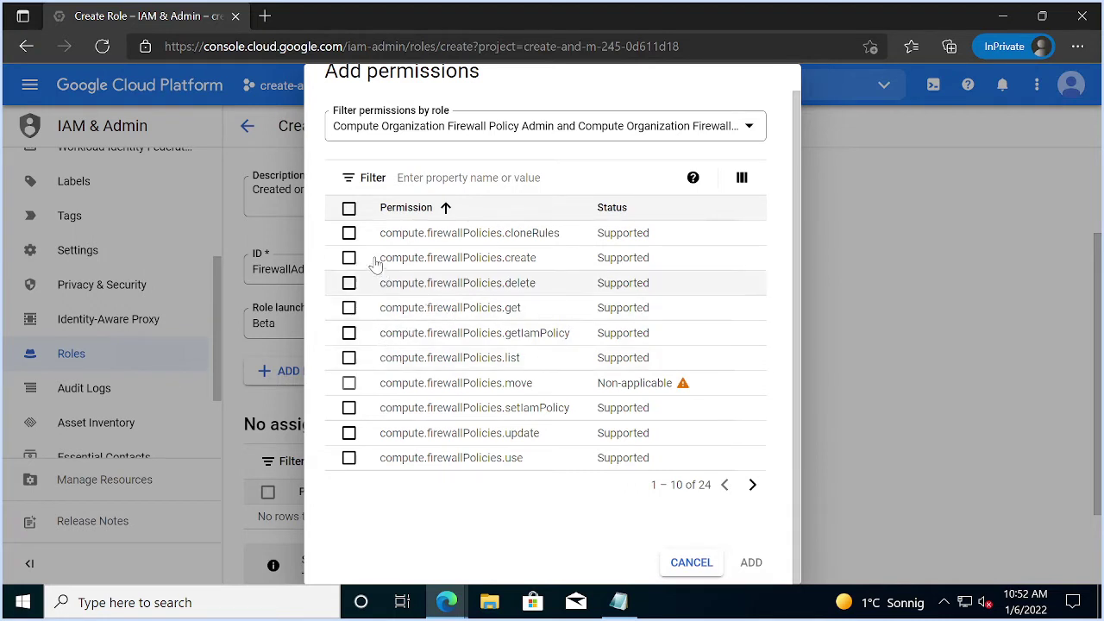
left_click(348, 233)
left_click(349, 258)
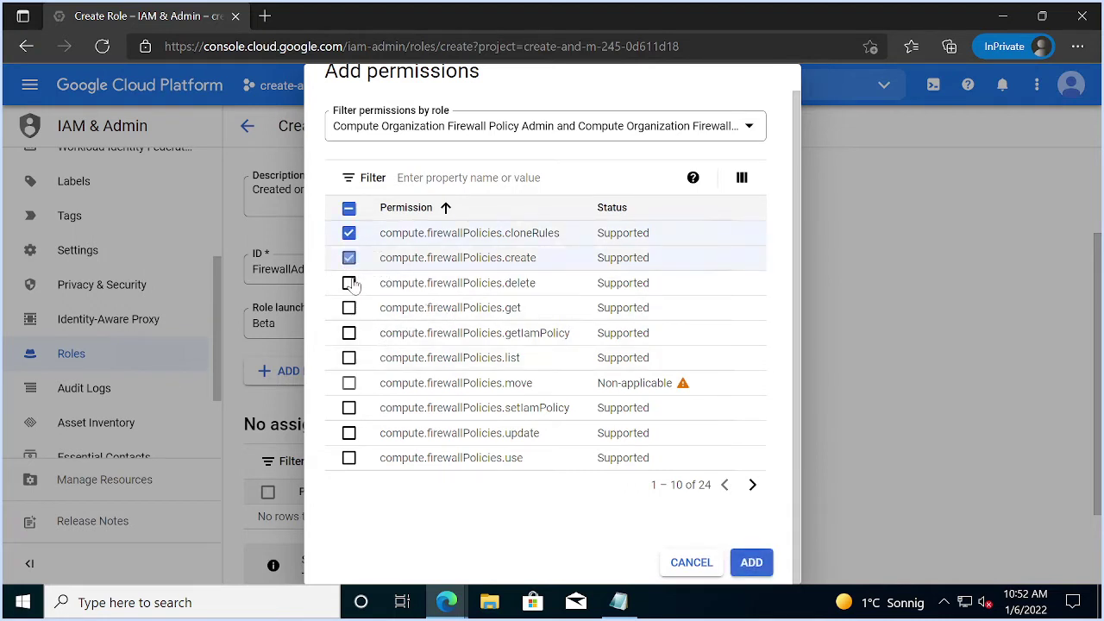
left_click(348, 282)
left_click(348, 308)
left_click(348, 333)
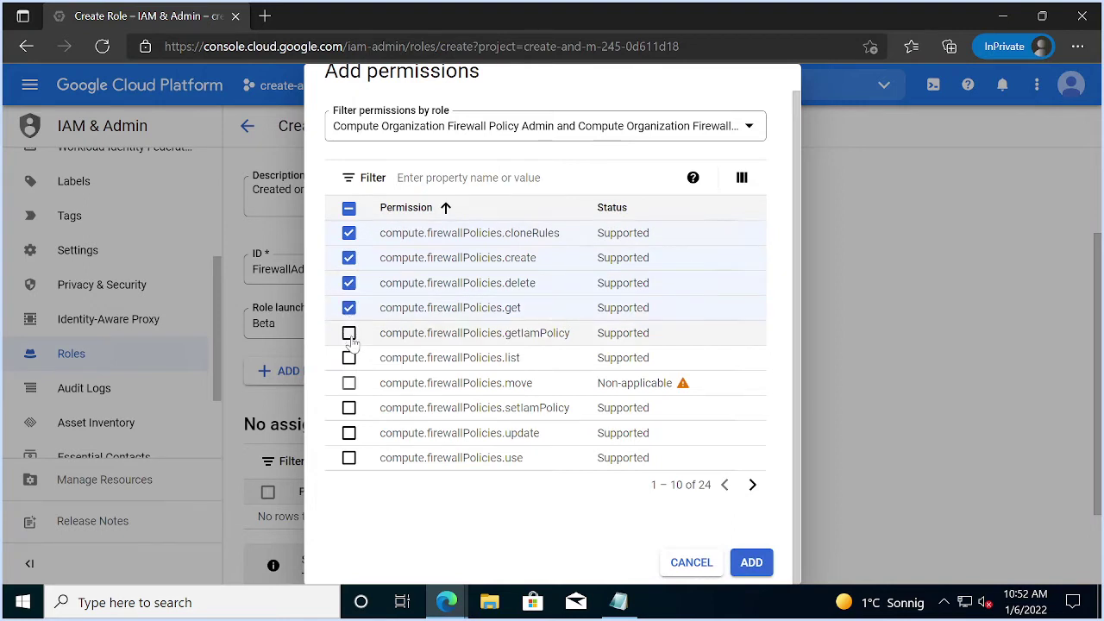
left_click(348, 358)
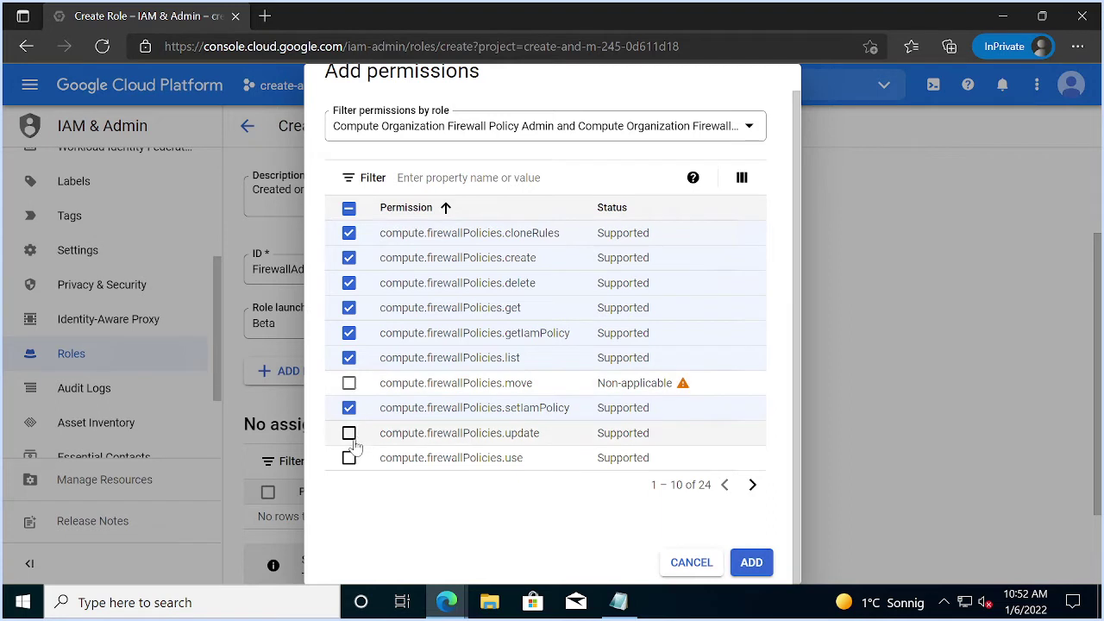
left_click(348, 408)
left_click(348, 433)
left_click(348, 457)
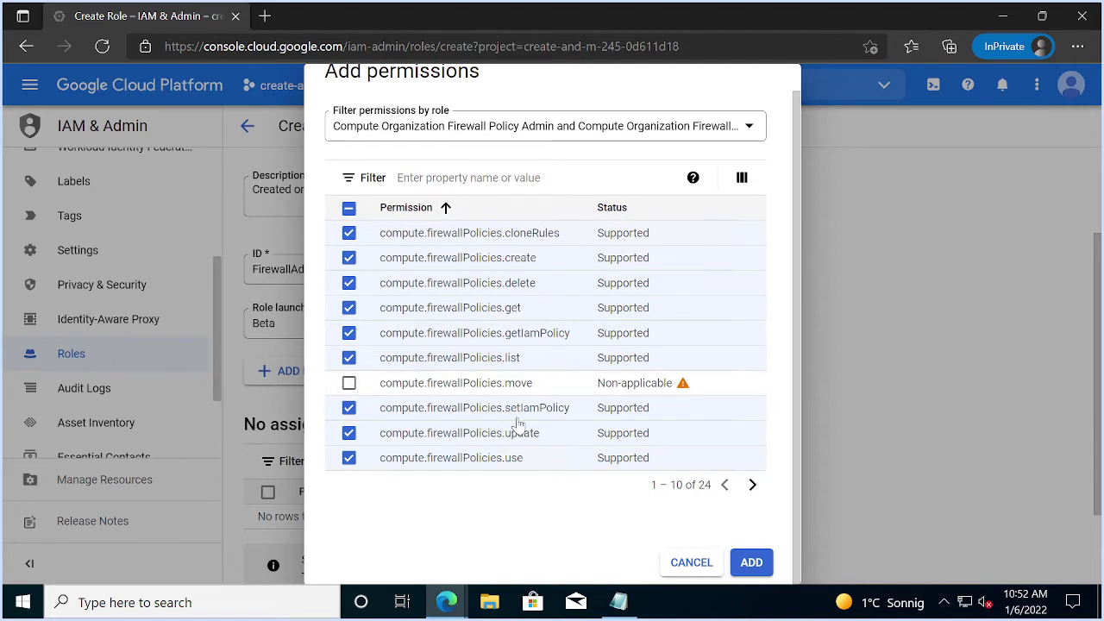
- Add the selected firewallPolicies permissions to the custom role and create the Firewall Admin role
left_click(751, 562)
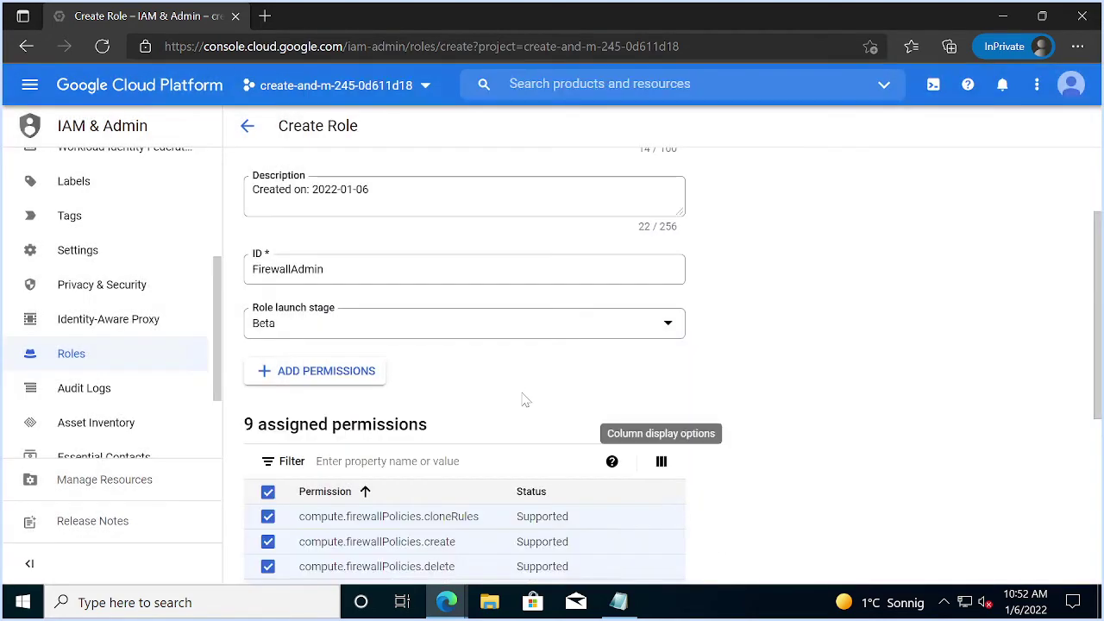
scroll(526, 399, "down", 4)
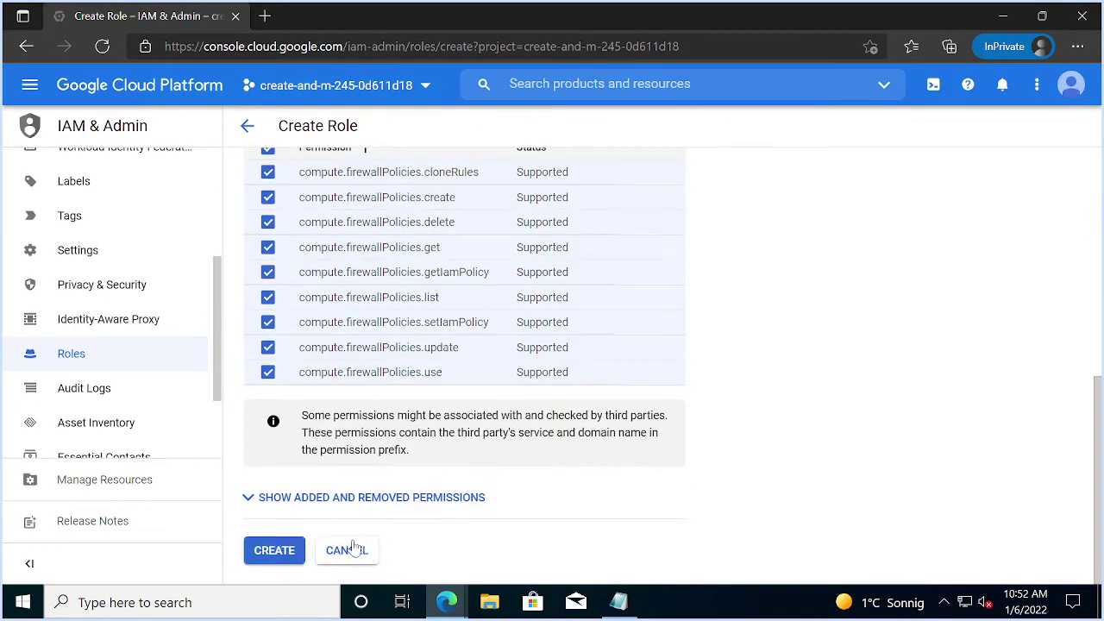
left_click(285, 554)
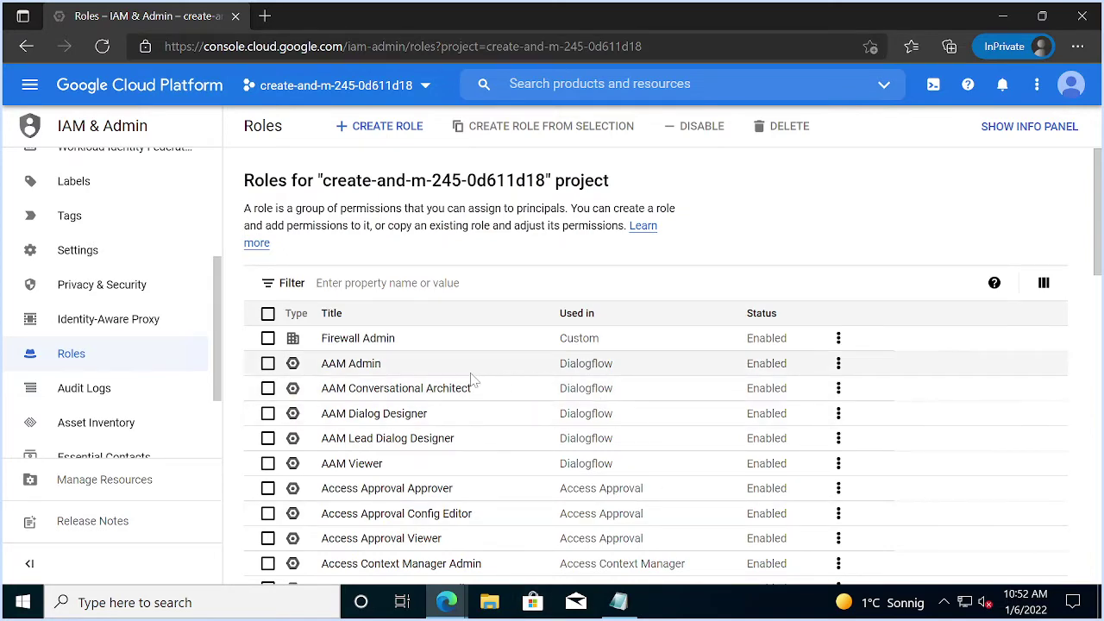
- Read the lab guide's section on assigning the custom role to the new member
key("alt+Tab")
scroll(455, 451, "down", 2)
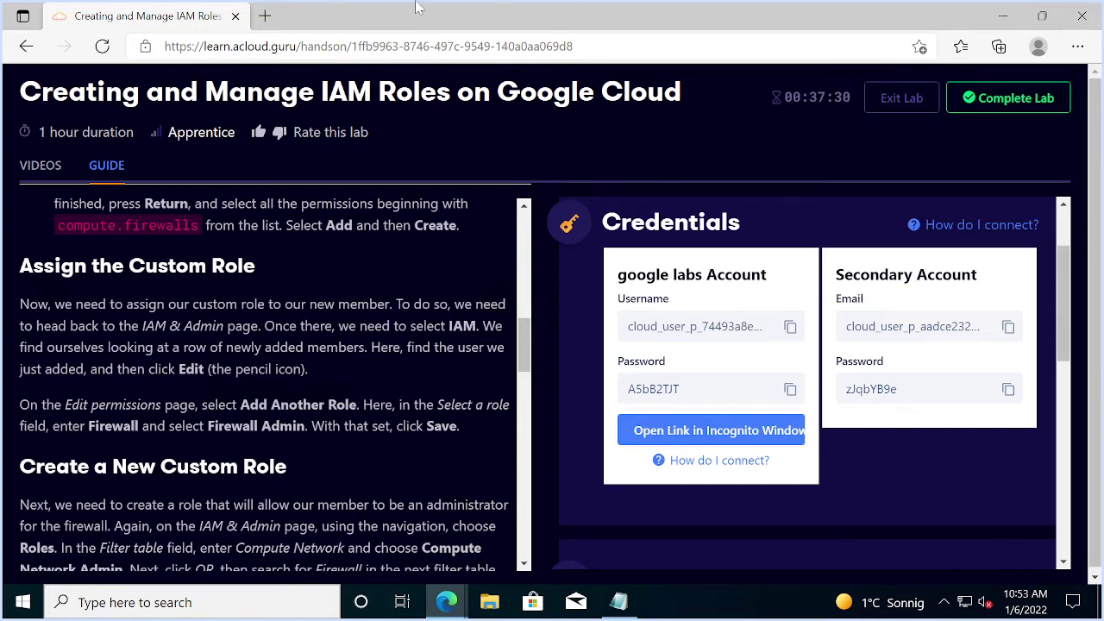
scroll(253, 168, "down", 1)
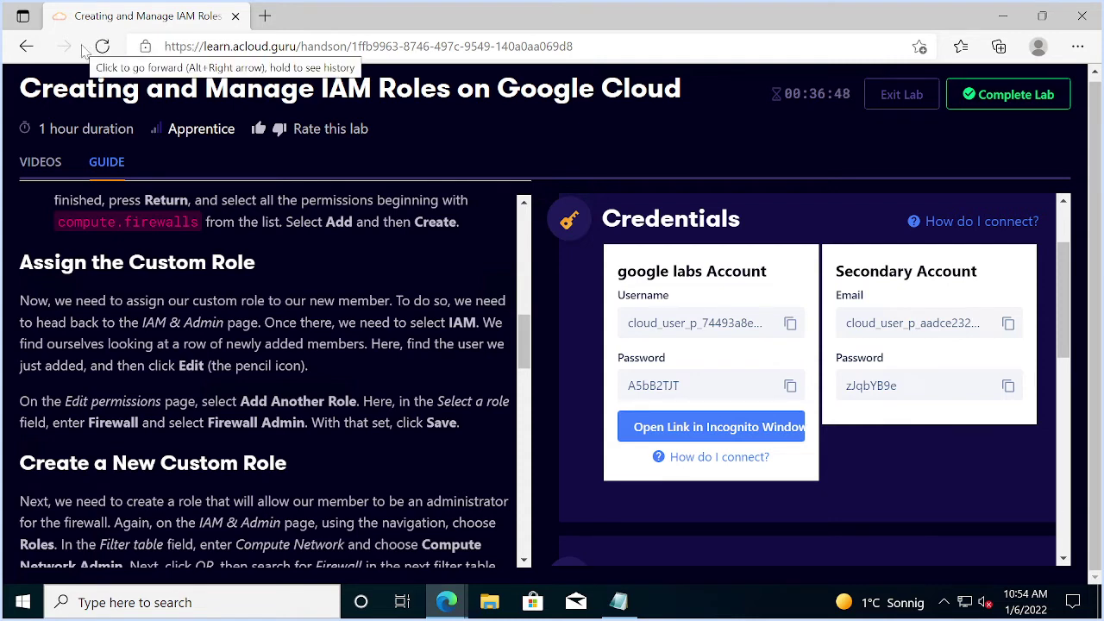
scroll(189, 282, "down", 1)
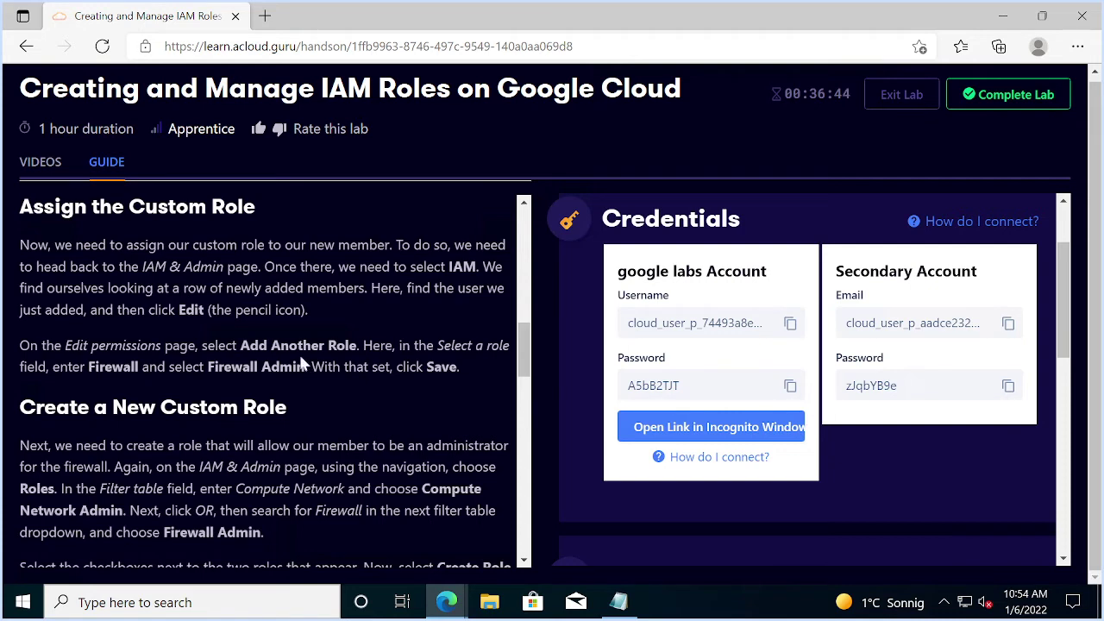
- Go back to the Google Cloud console and open the project's IAM page at the cloud user principals
key("alt+Tab")
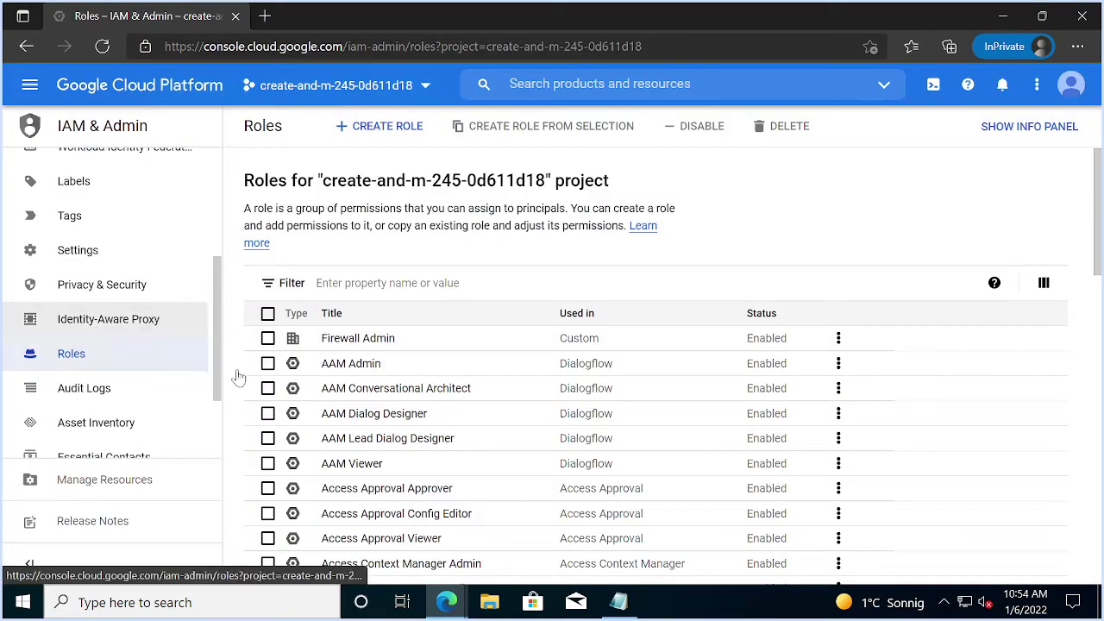
scroll(70, 265, "up", 5)
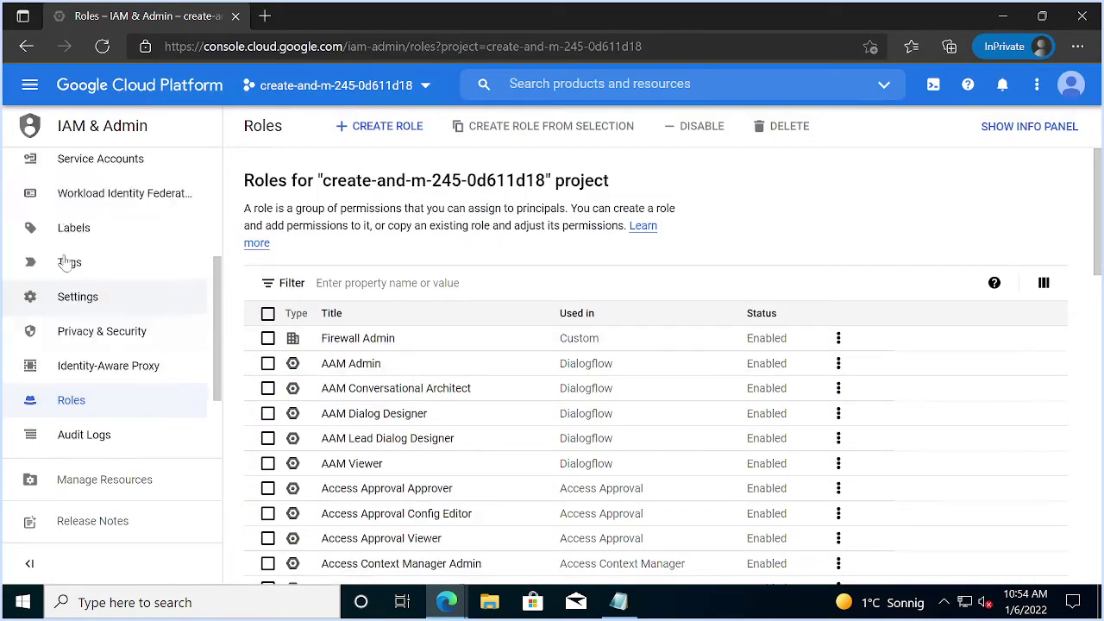
left_click(71, 173)
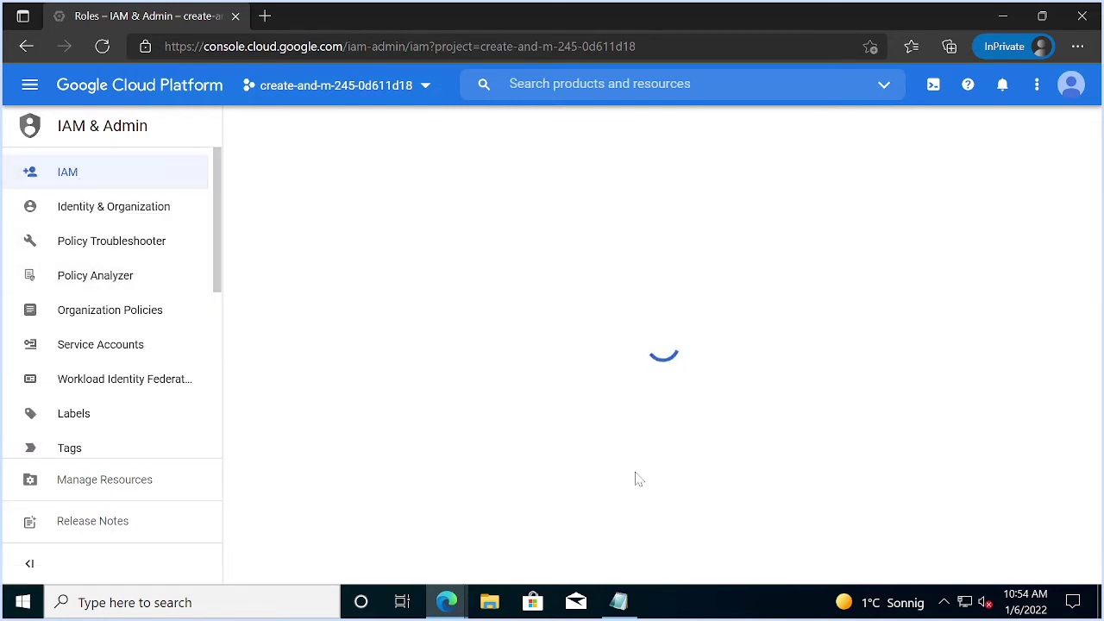
scroll(582, 435, "down", 1)
scroll(582, 431, "down", 2)
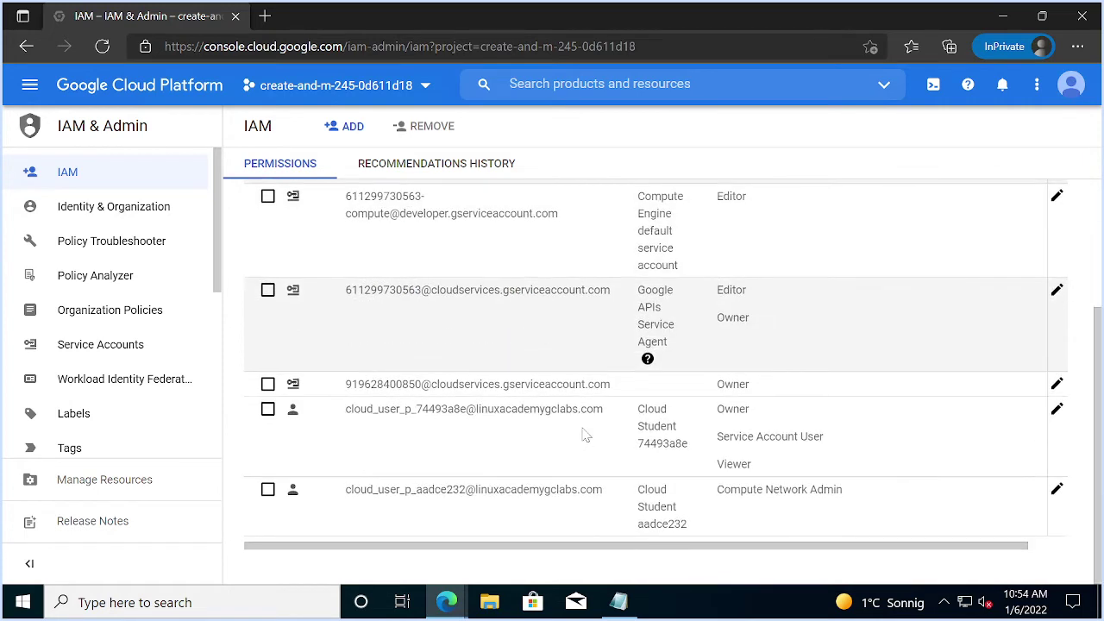
- Look through the lab guide's remaining sections on the combined role and verifying permissions, returning to Assign the Custom Role
key("alt+Tab")
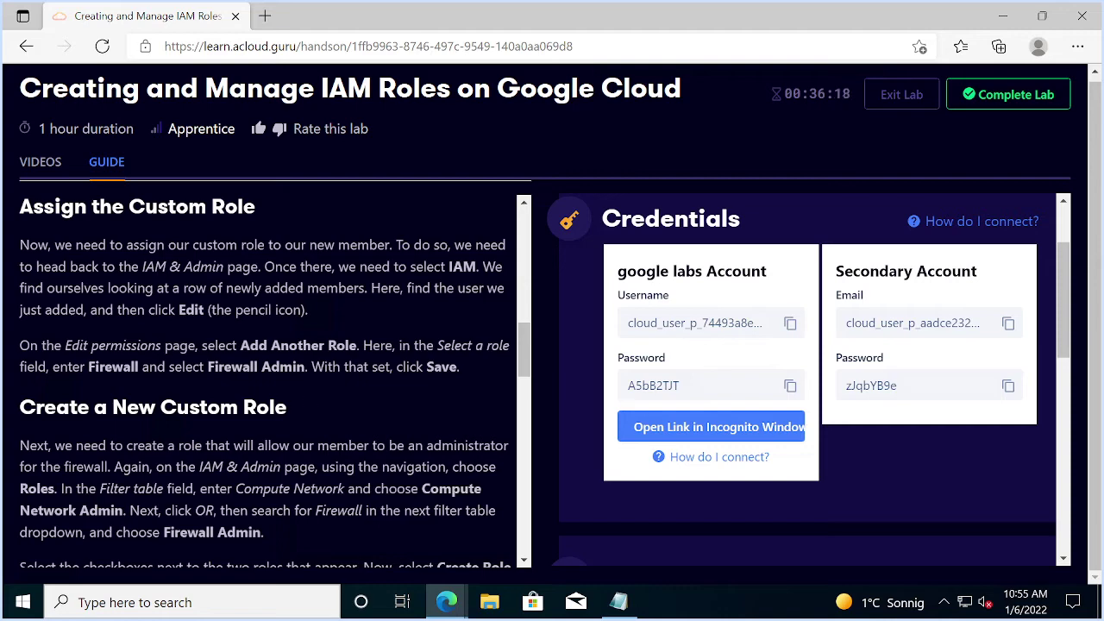
scroll(266, 416, "down", 7)
scroll(265, 422, "down", 2)
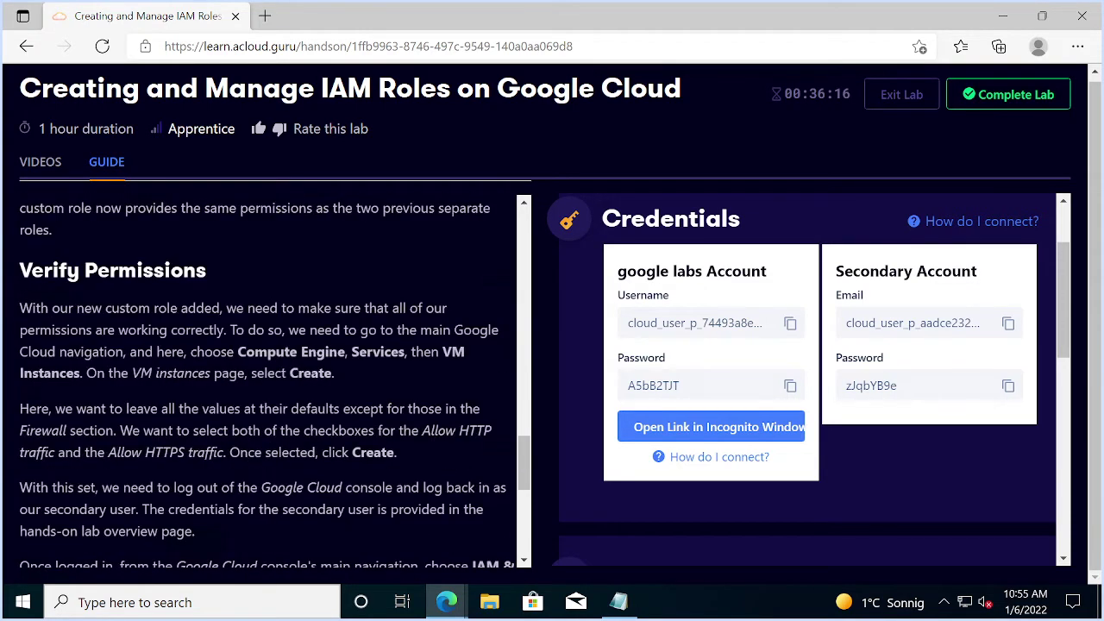
scroll(265, 422, "down", 3)
scroll(265, 422, "up", 9)
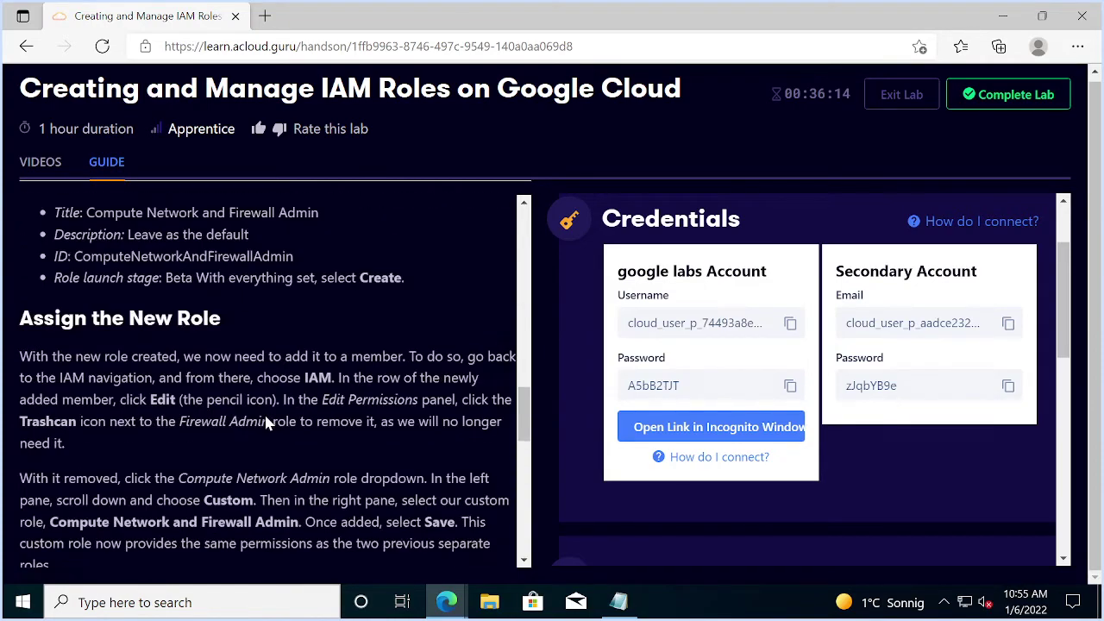
scroll(275, 380, "up", 3)
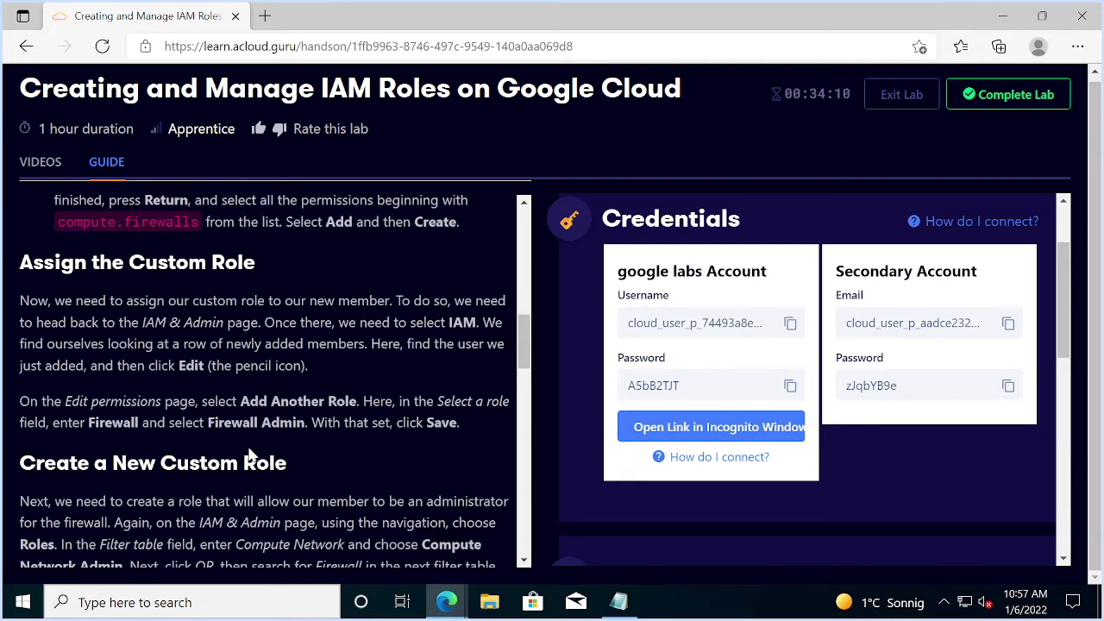
- Switch to the Google Cloud console and open the permissions of the cloud user principal holding the Owner role, checking against the lab guide
key("alt+Tab")
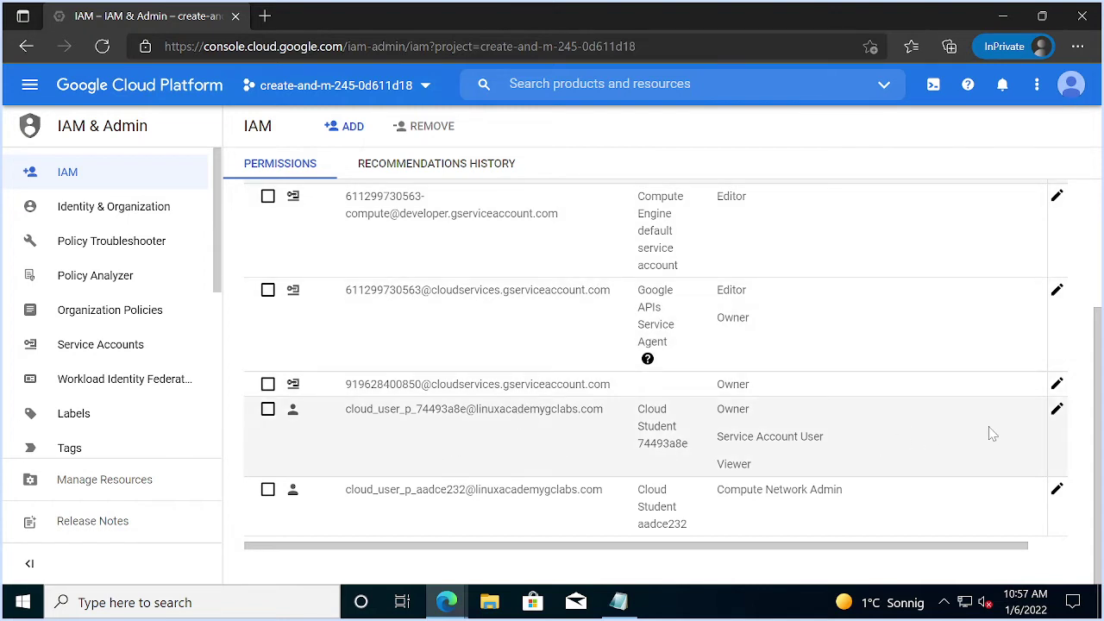
left_click(1058, 410)
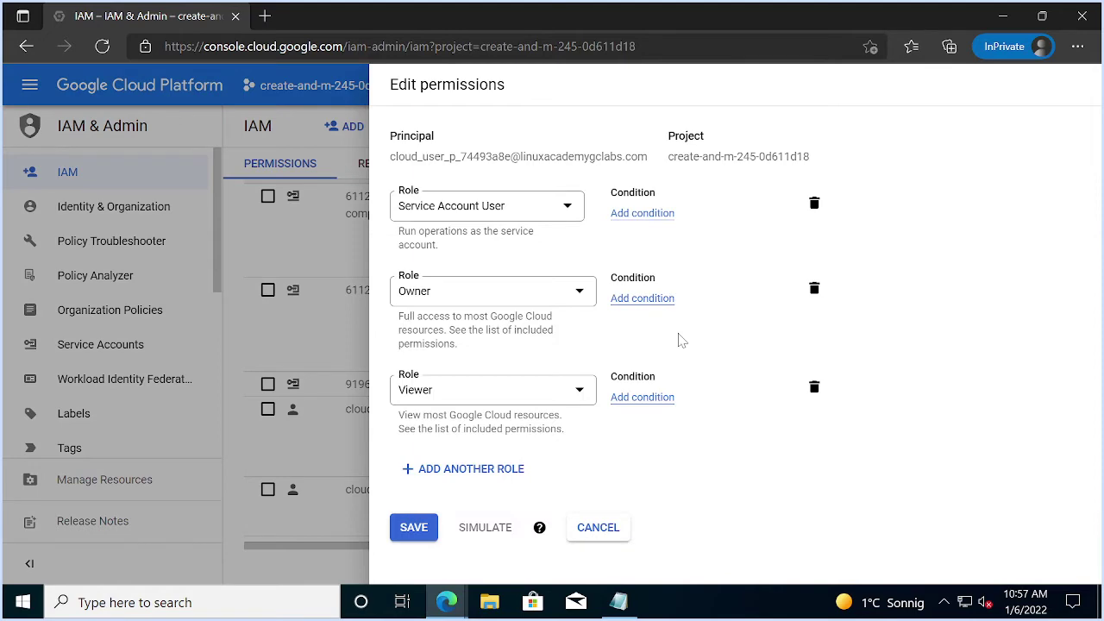
key("alt+Tab")
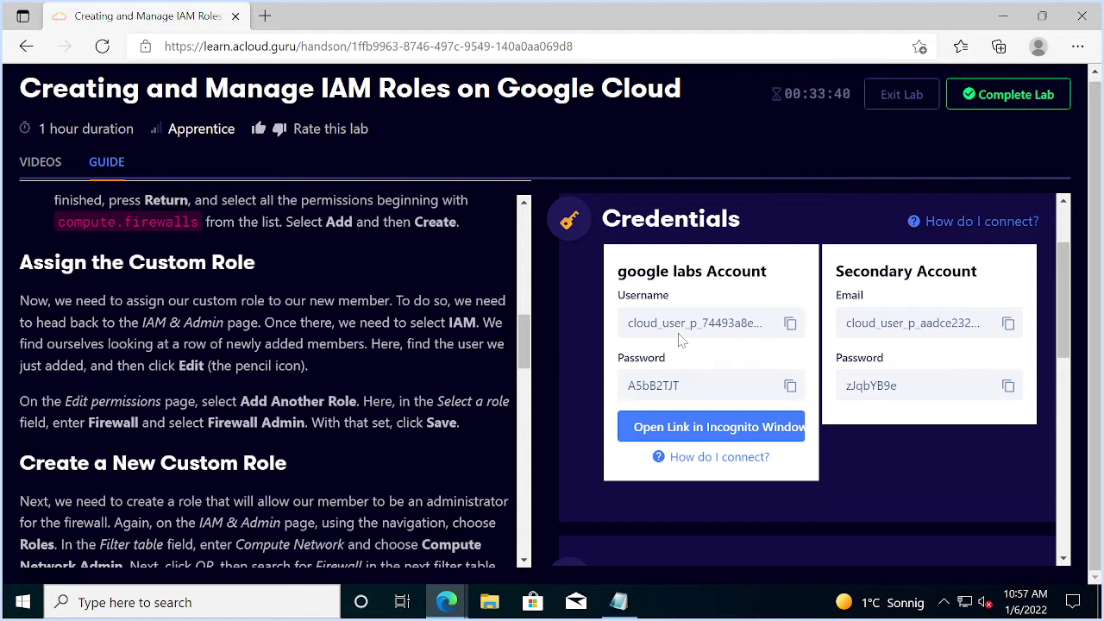
key("alt+Tab")
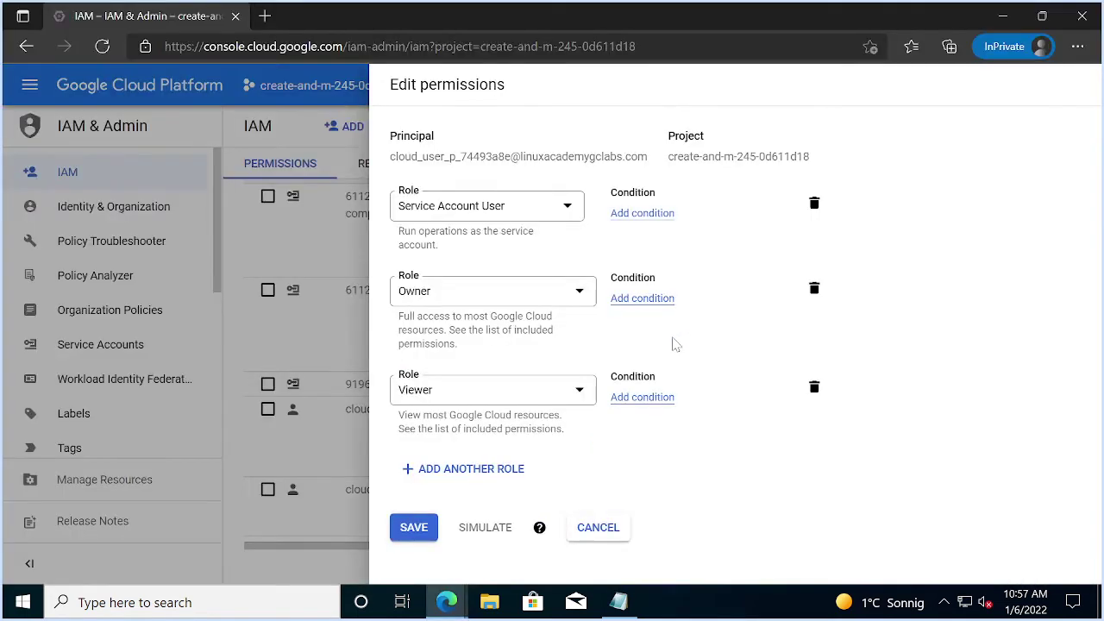
key("alt+Tab")
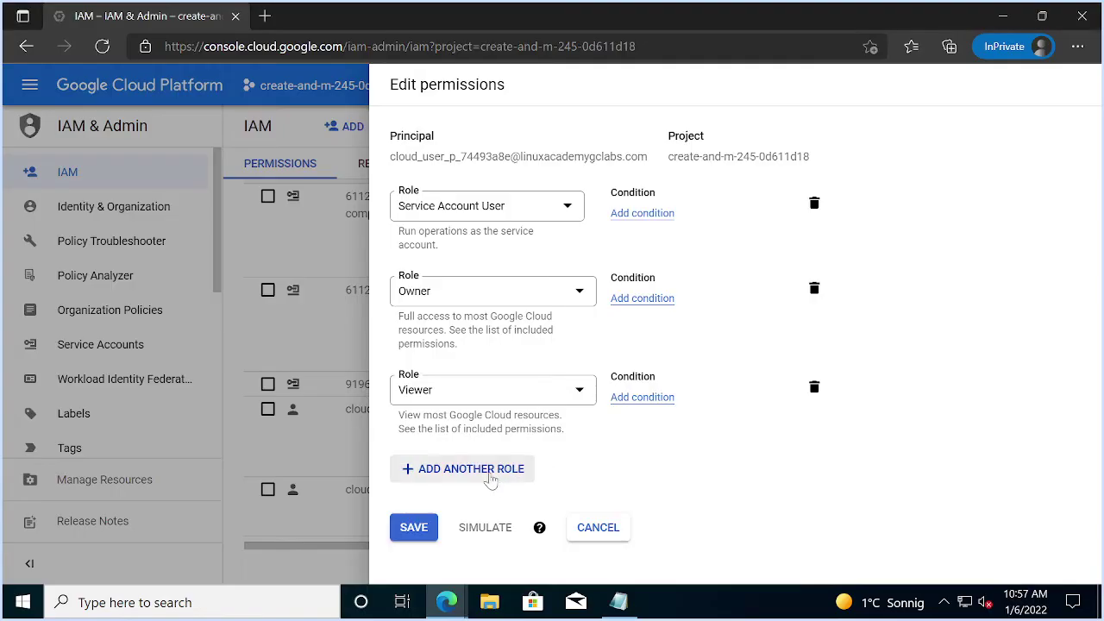
- Add another role to the principal, filtering the roles for firewall and choosing the custom Firewall Admin role
left_click(483, 468)
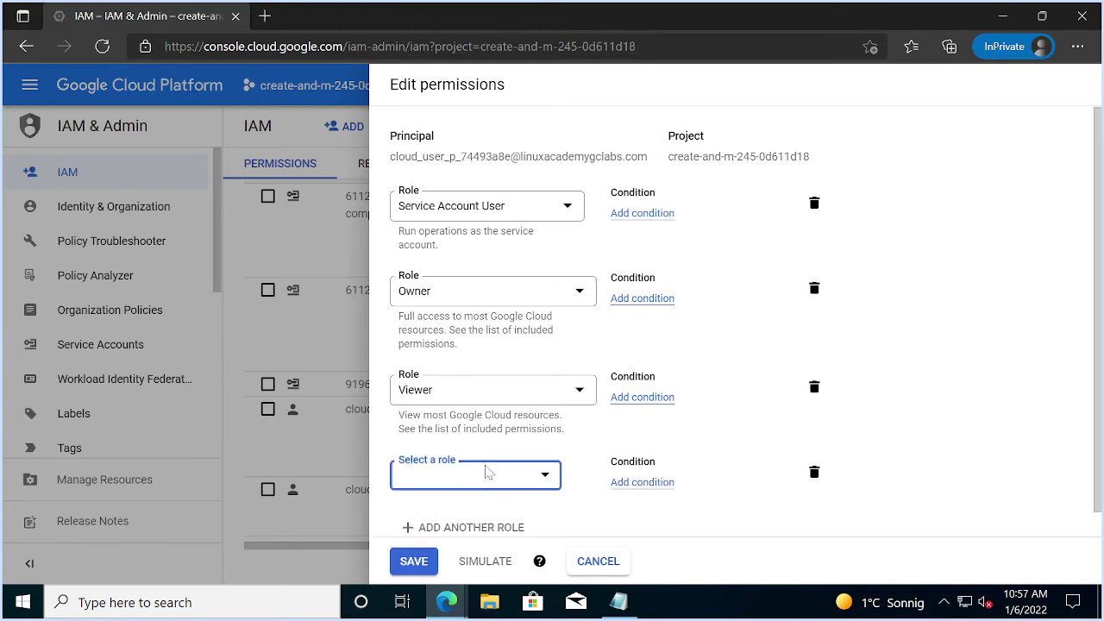
key("alt+Tab")
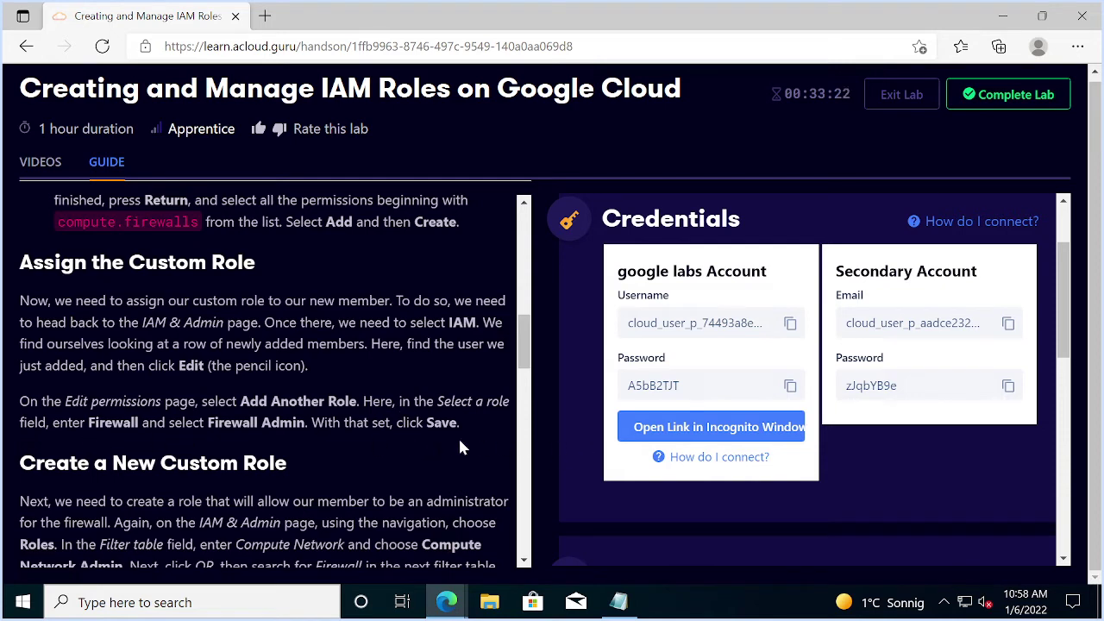
key("alt+Tab")
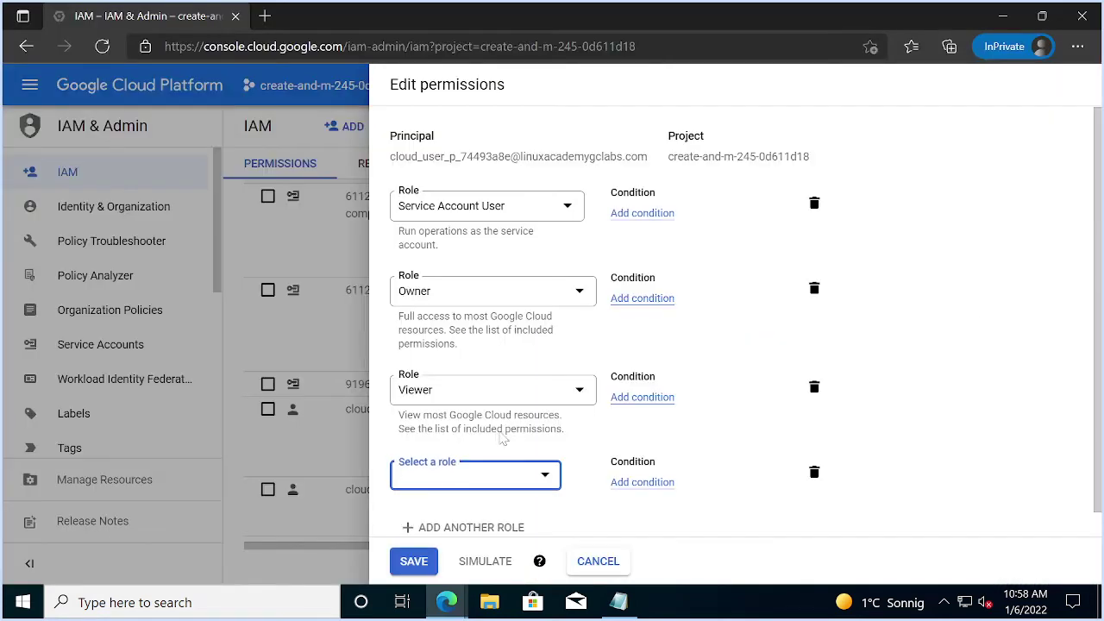
left_click(464, 485)
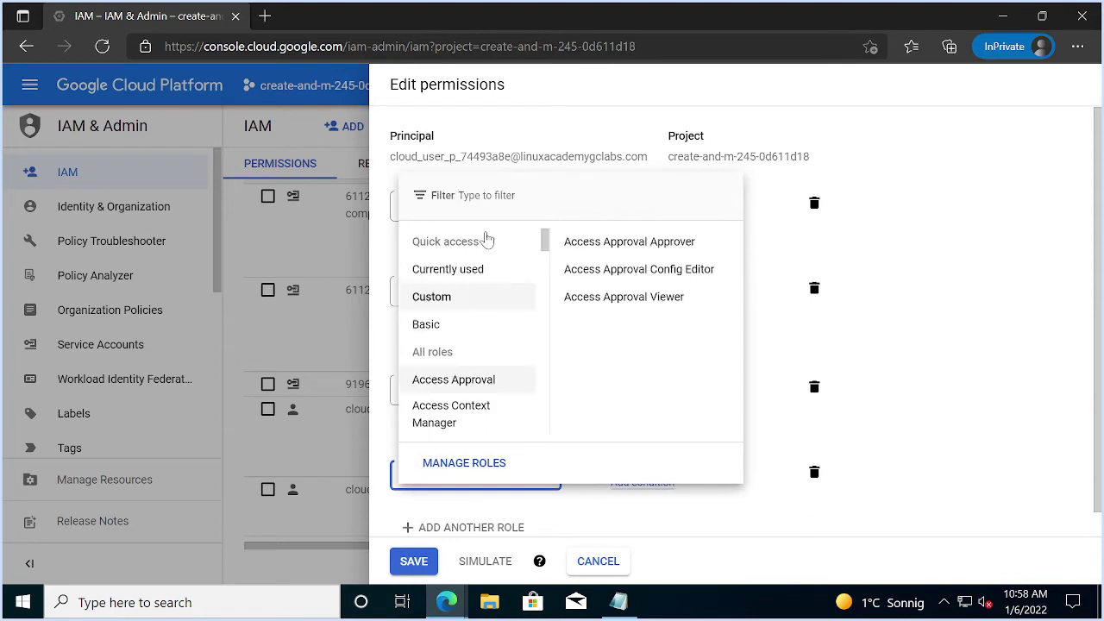
mouse_move(490, 270)
type("fire")
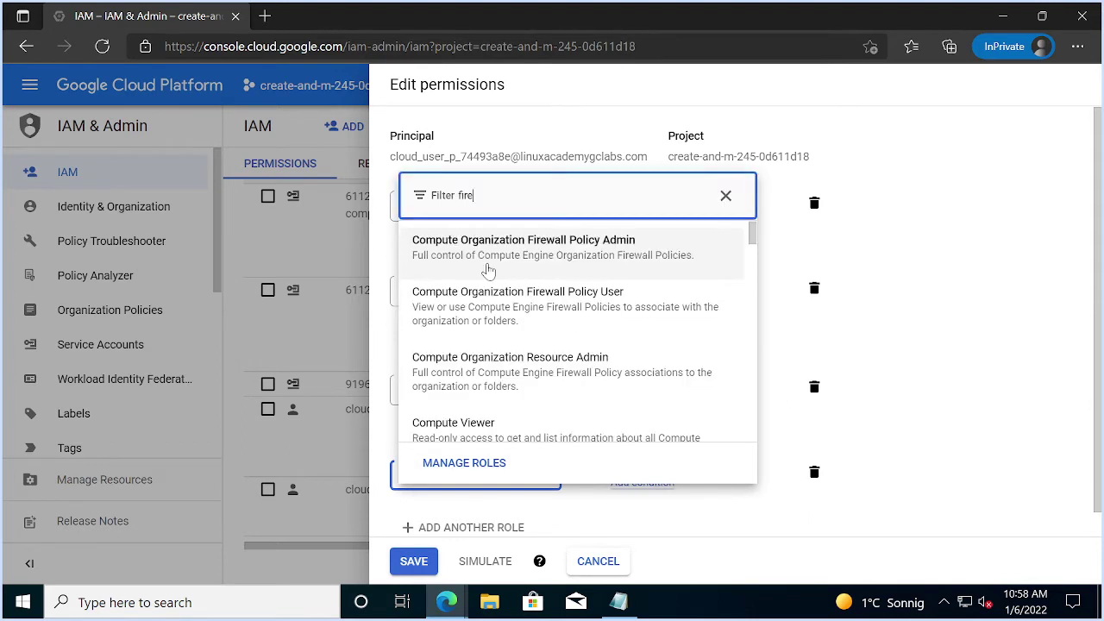
type("wa")
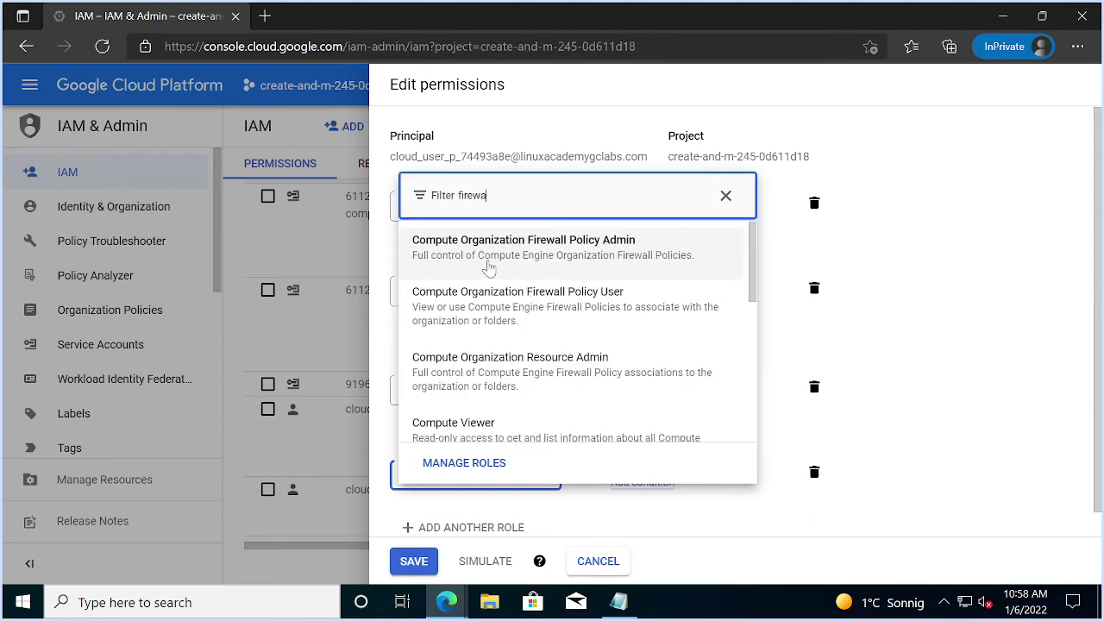
type("ll")
scroll(557, 388, "down", 3)
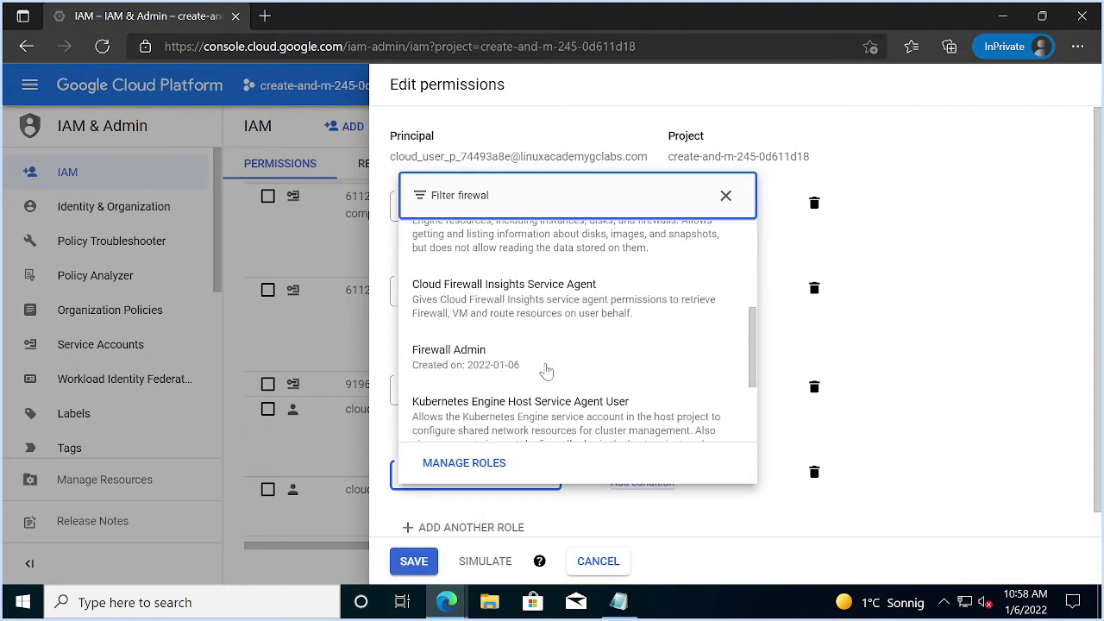
left_click(463, 361)
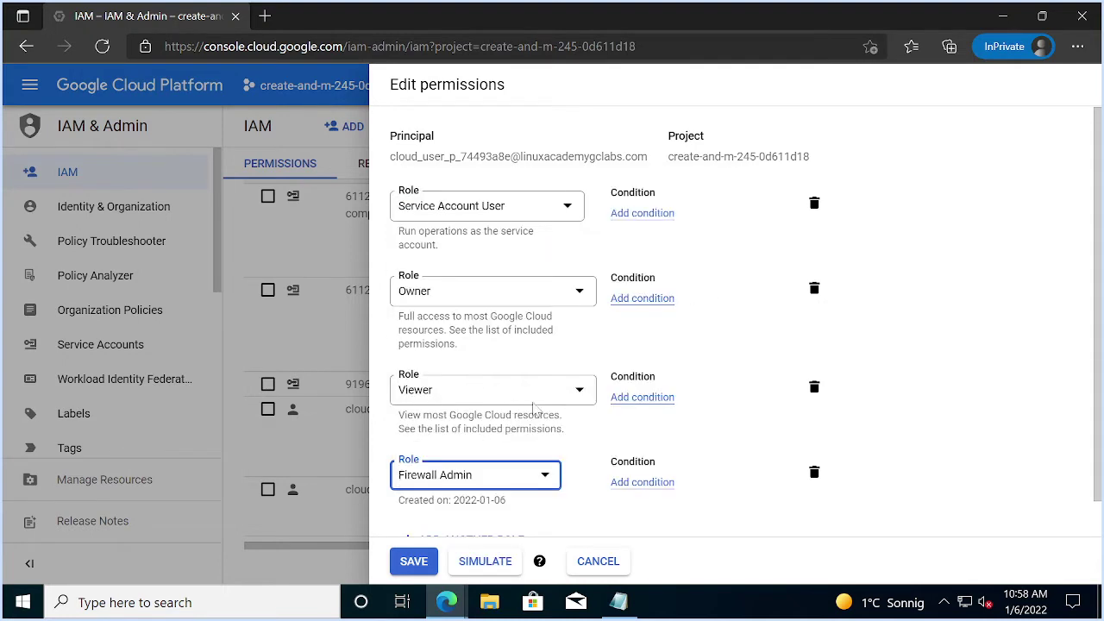
- Compare the role assignments with the lab guide's instructions and save the principal's permissions
scroll(525, 366, "down", 1)
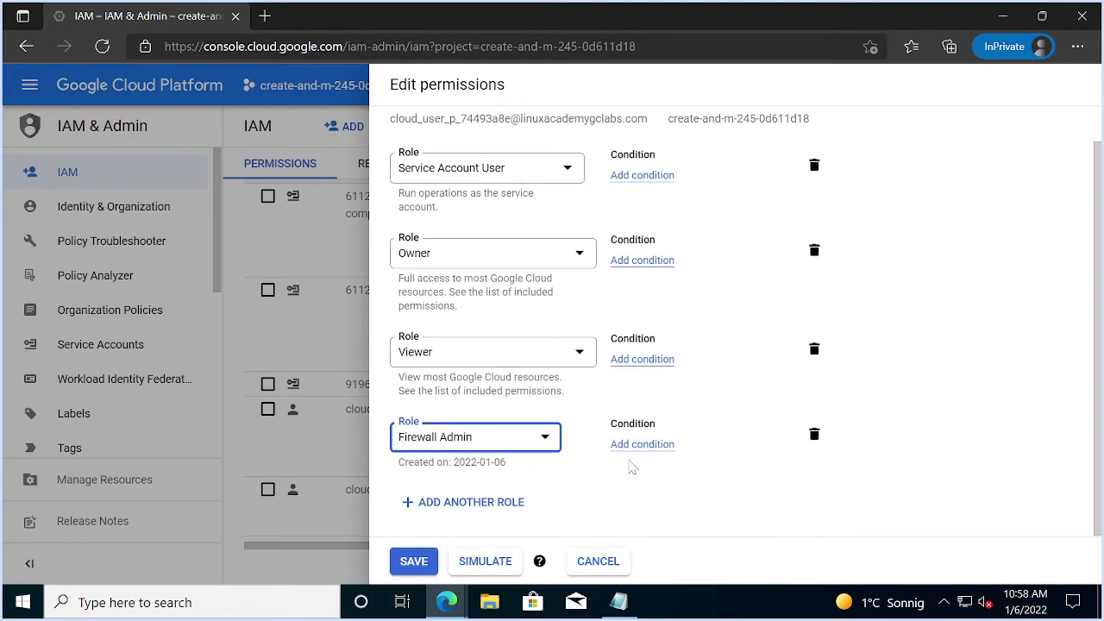
key("alt+Tab")
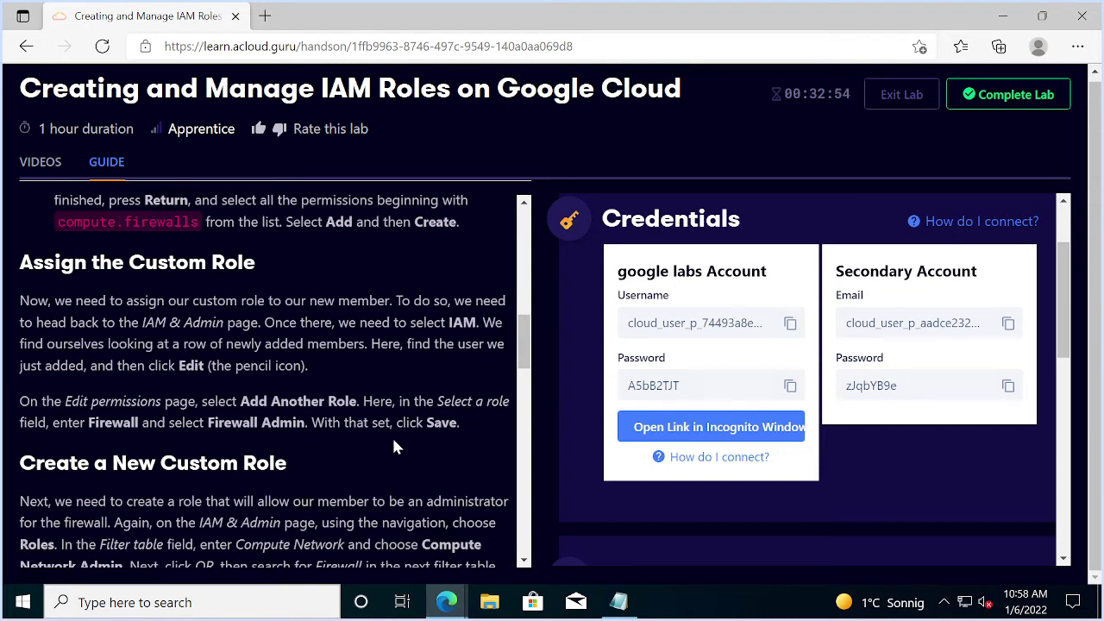
key("alt+Tab")
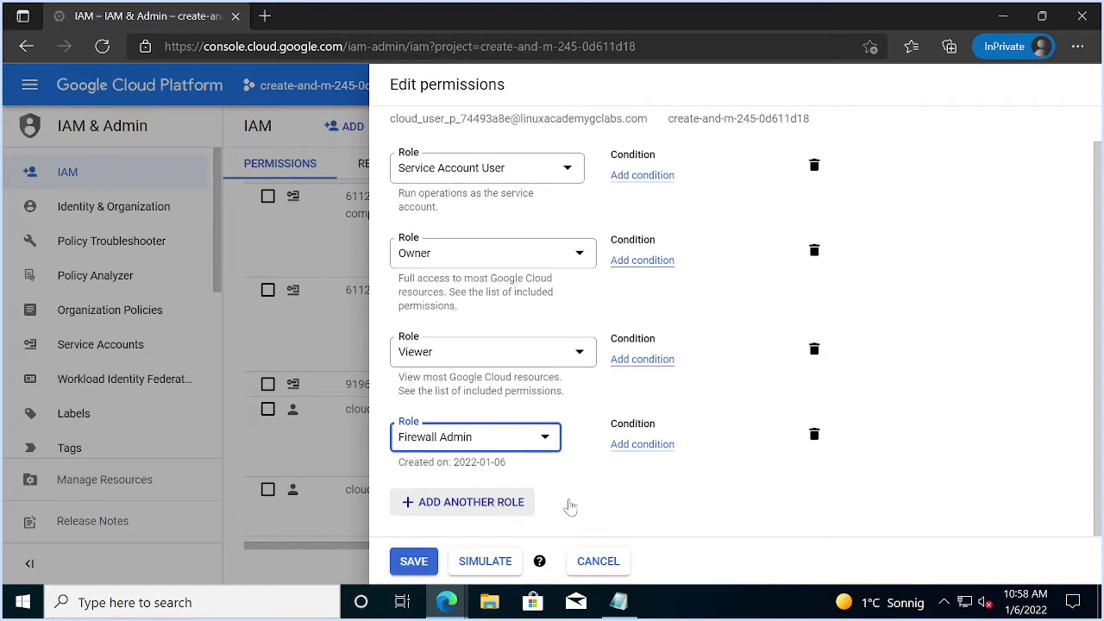
left_click(410, 562)
left_click(411, 562)
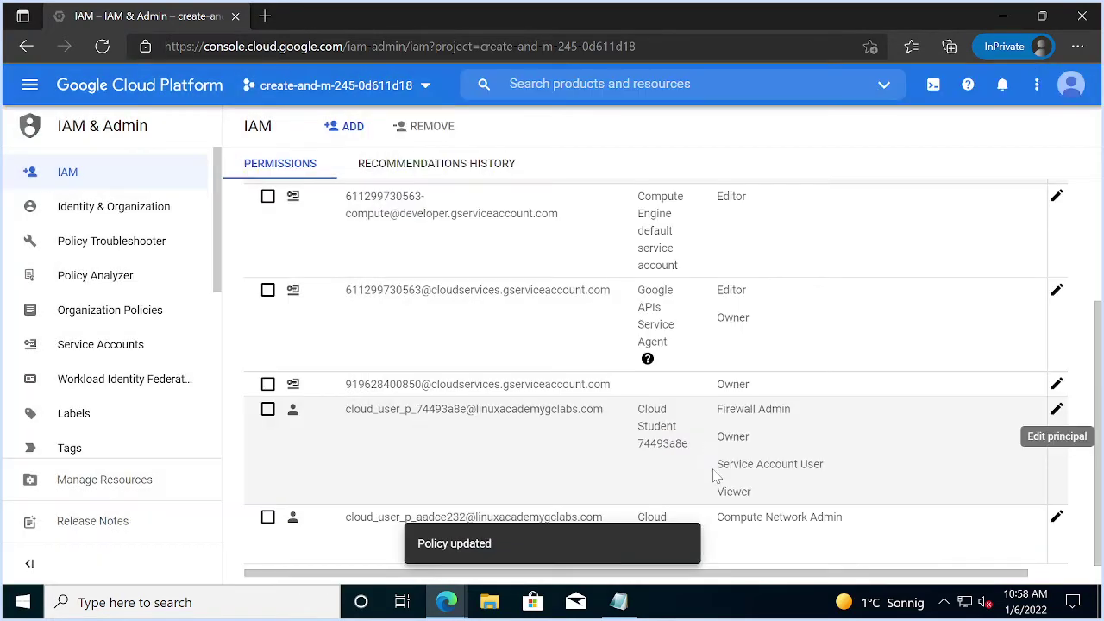
- Read the lab guide's Create a New Custom Role section and open the project's Roles page in the console, dismissing the menu hint
key("alt+Tab")
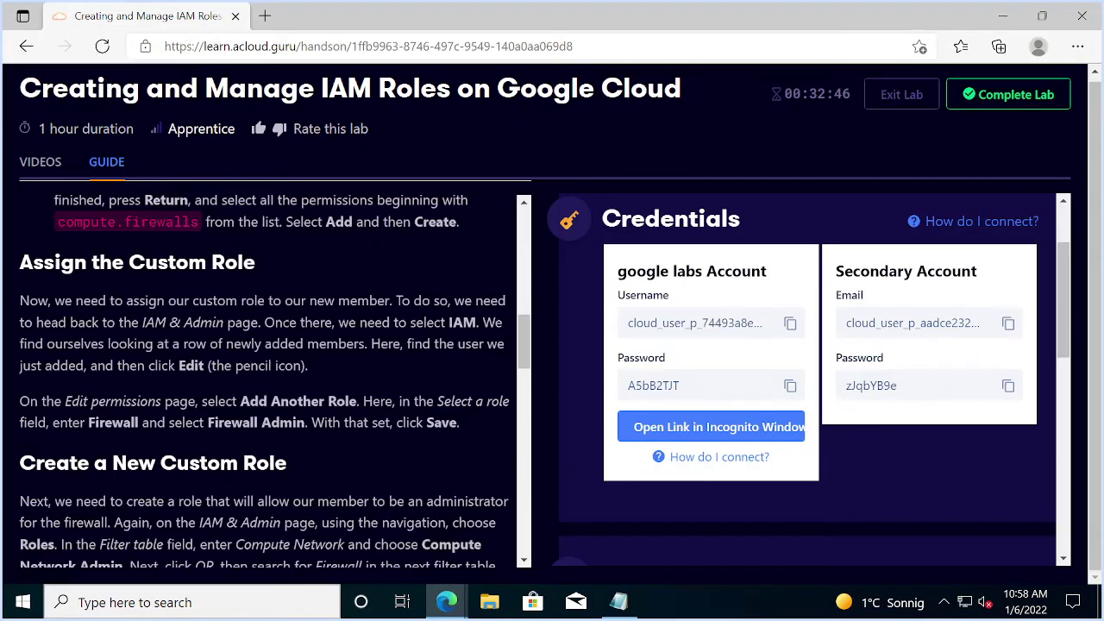
scroll(276, 380, "down", 2)
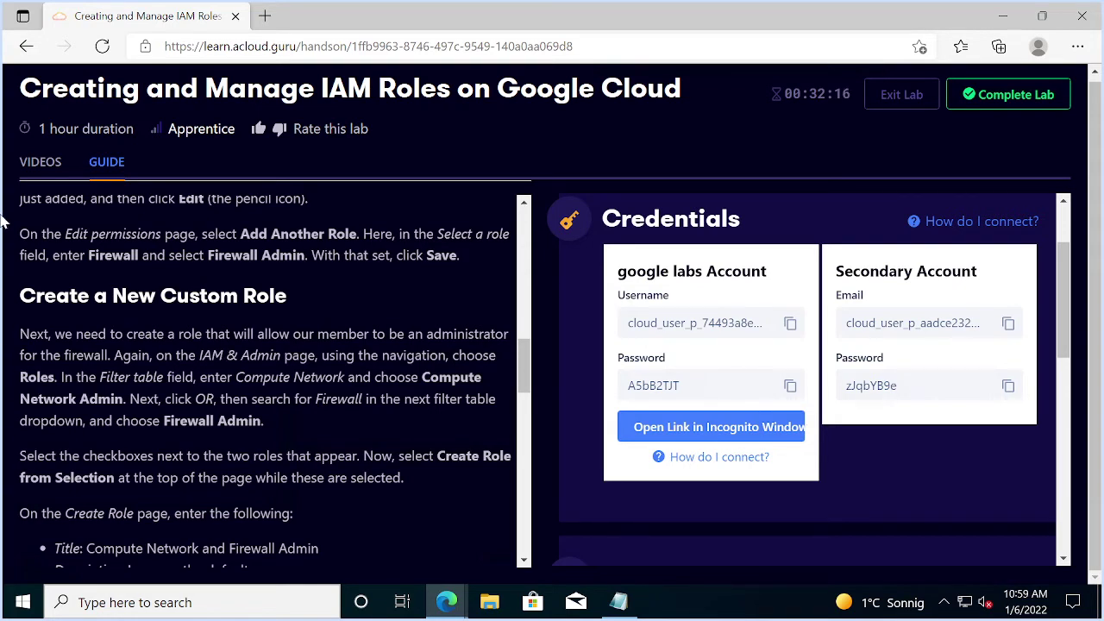
key("alt+Tab")
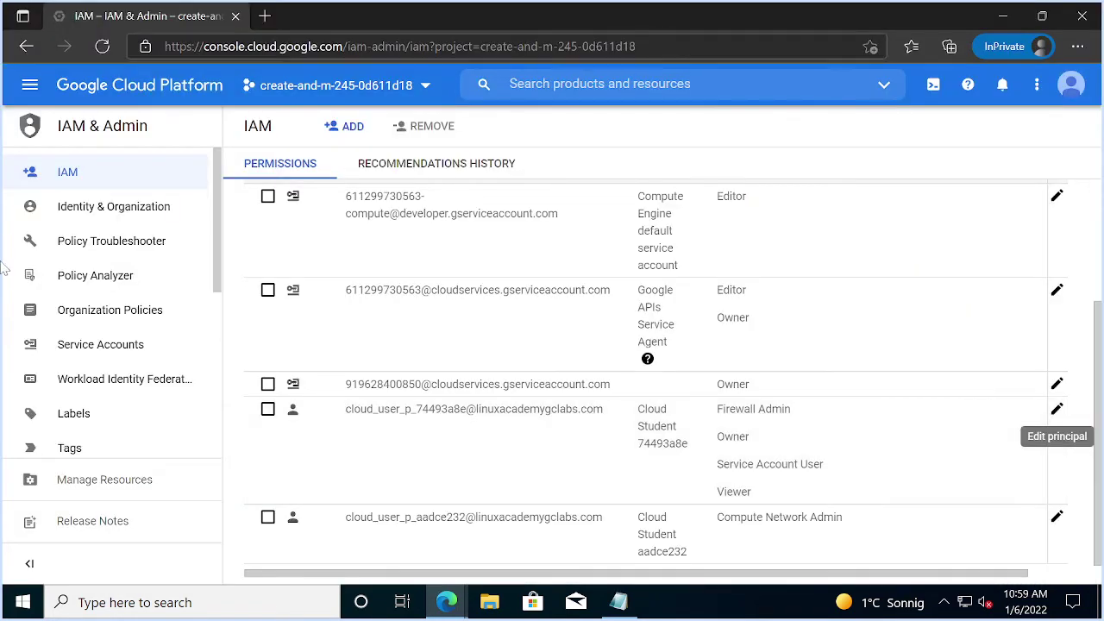
scroll(86, 345, "down", 2)
scroll(95, 365, "down", 1)
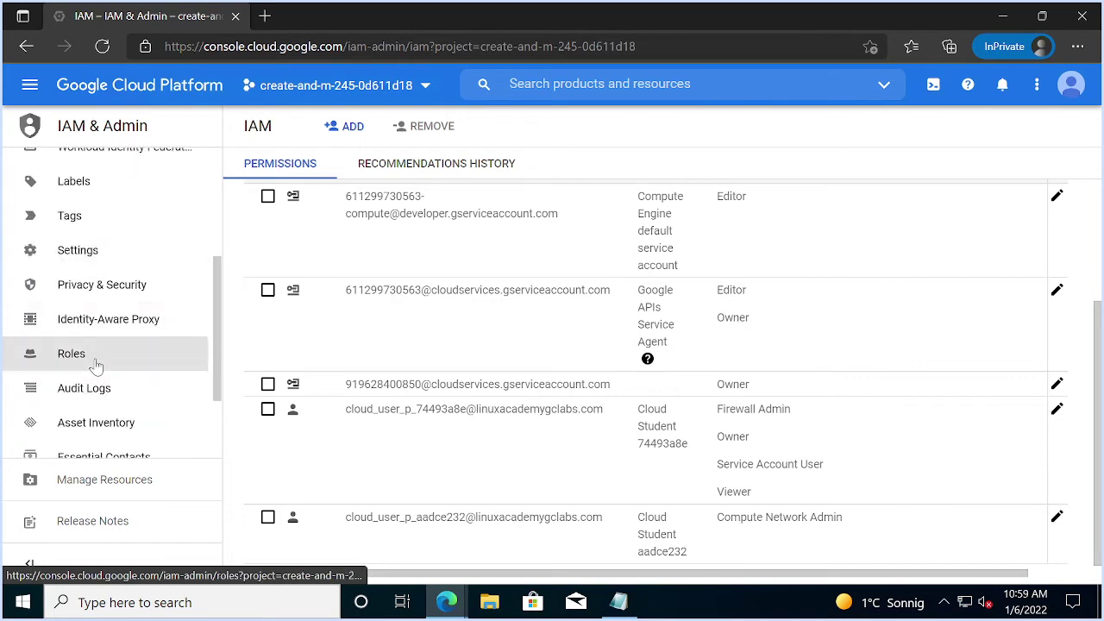
left_click(87, 353)
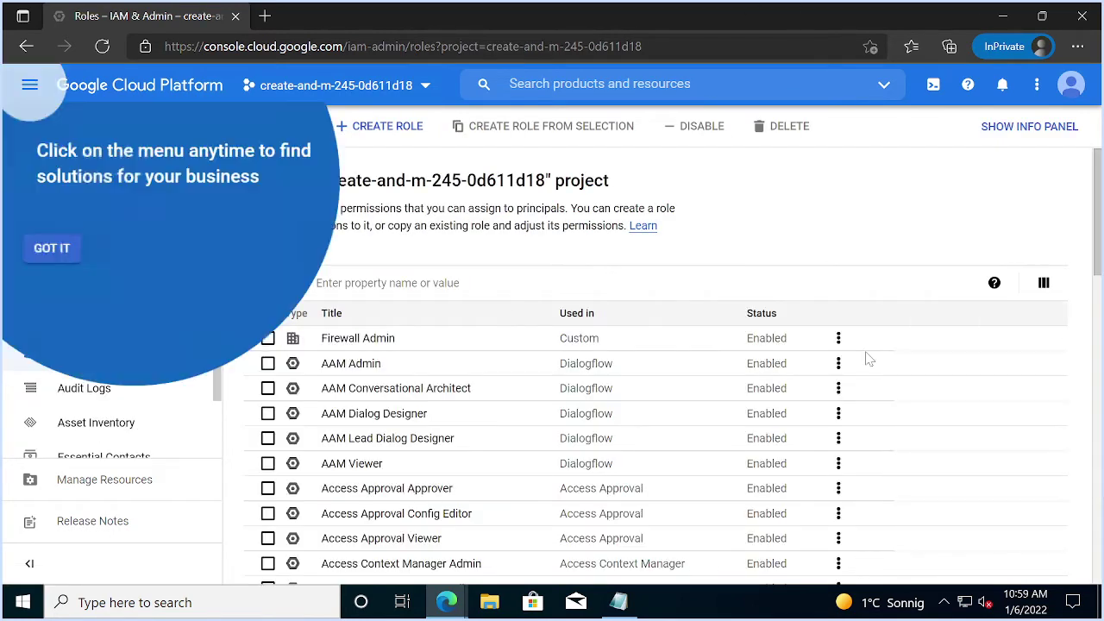
left_click(35, 233)
- Following the lab guide, filter the project's roles list by Compute Network Admin
key("alt+Tab")
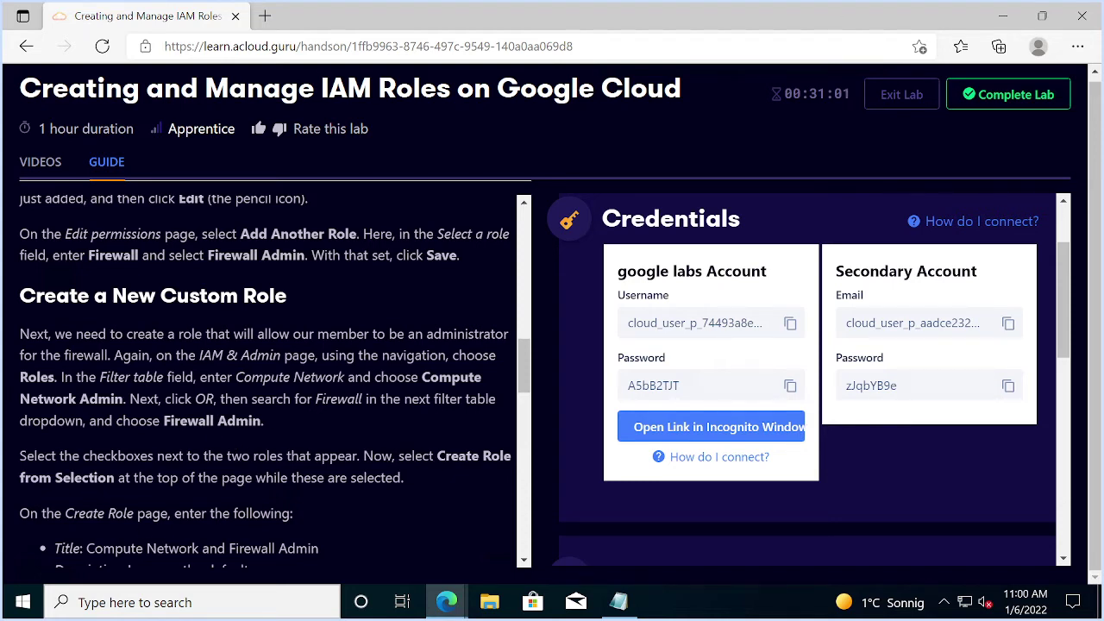
key("alt+Tab")
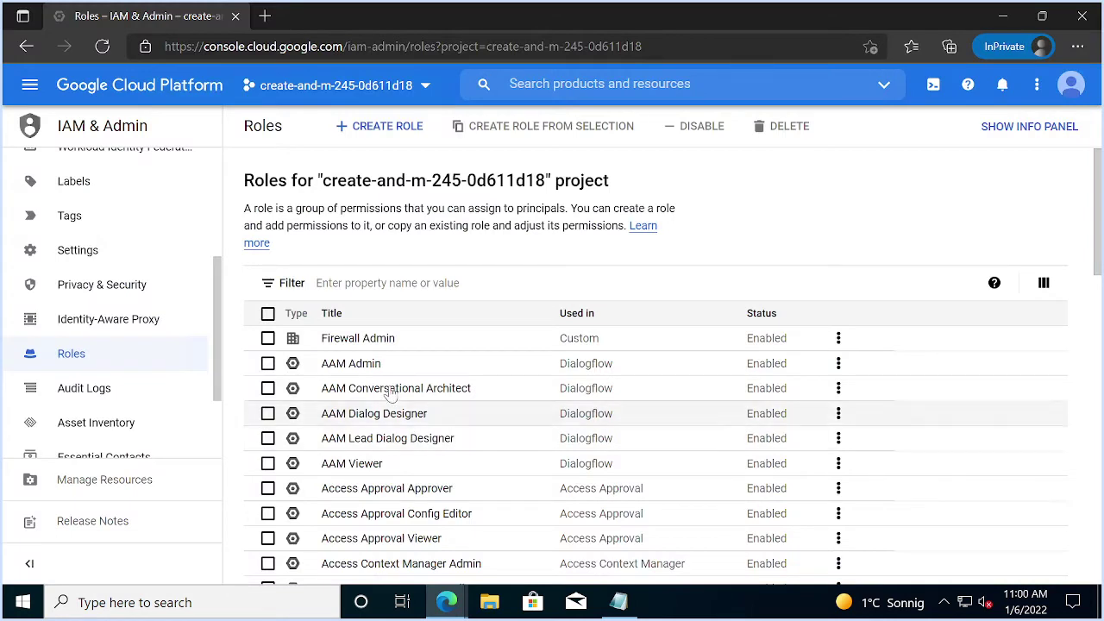
left_click(373, 285)
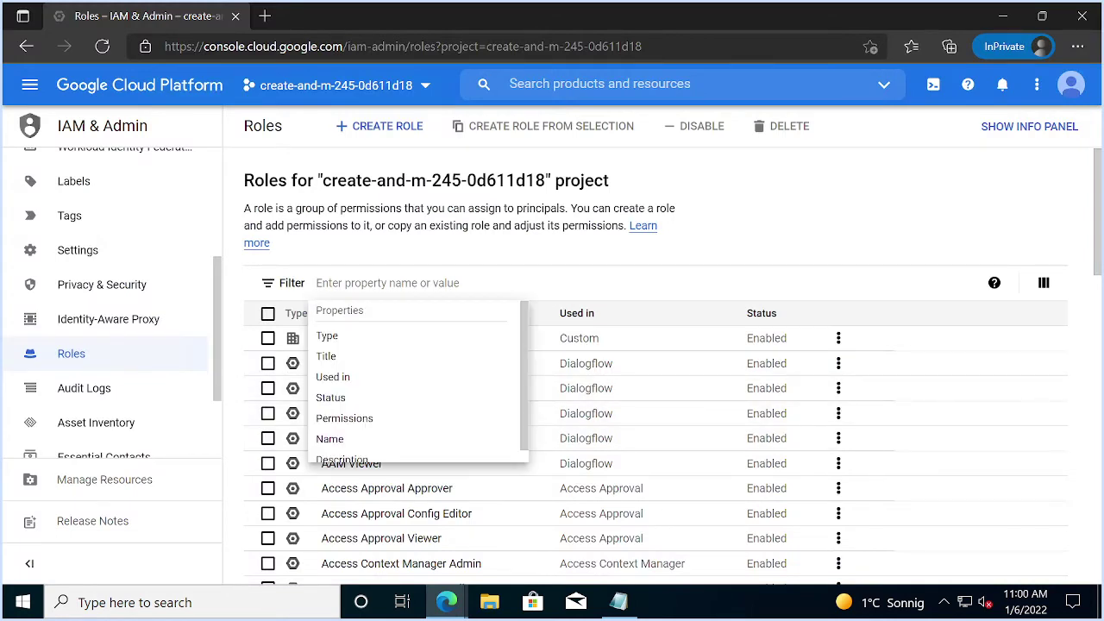
type("compute")
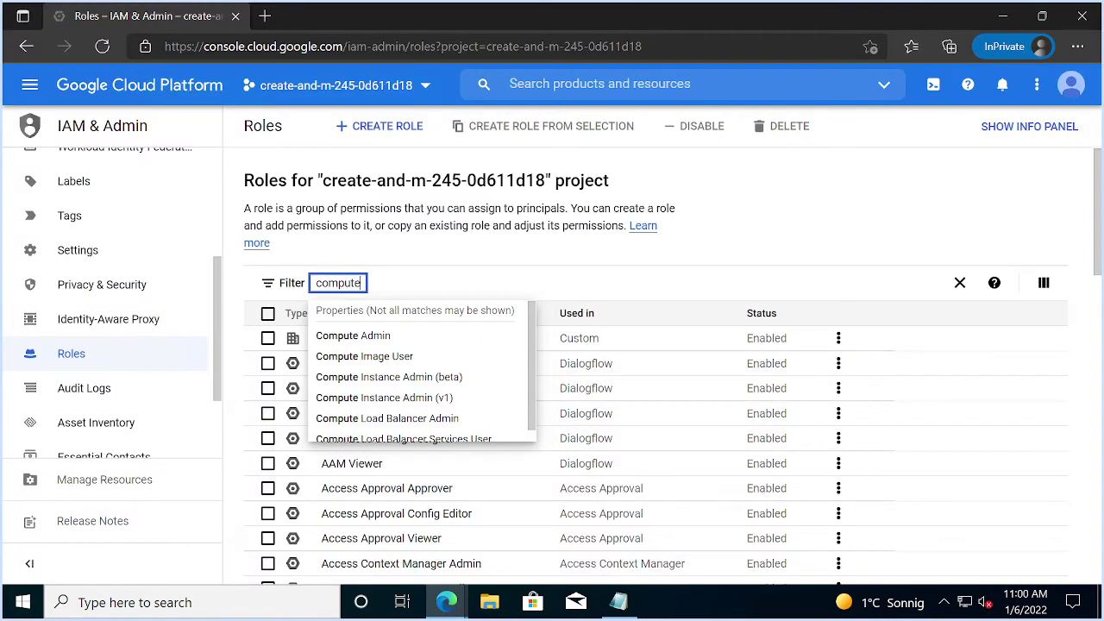
key("alt+Tab")
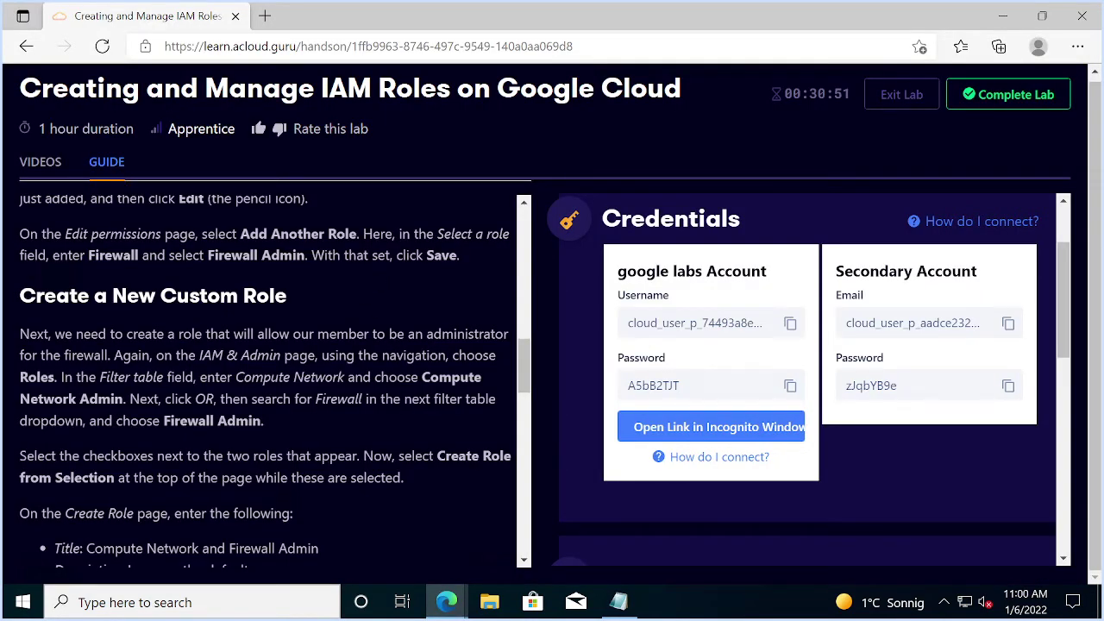
key("alt+Tab")
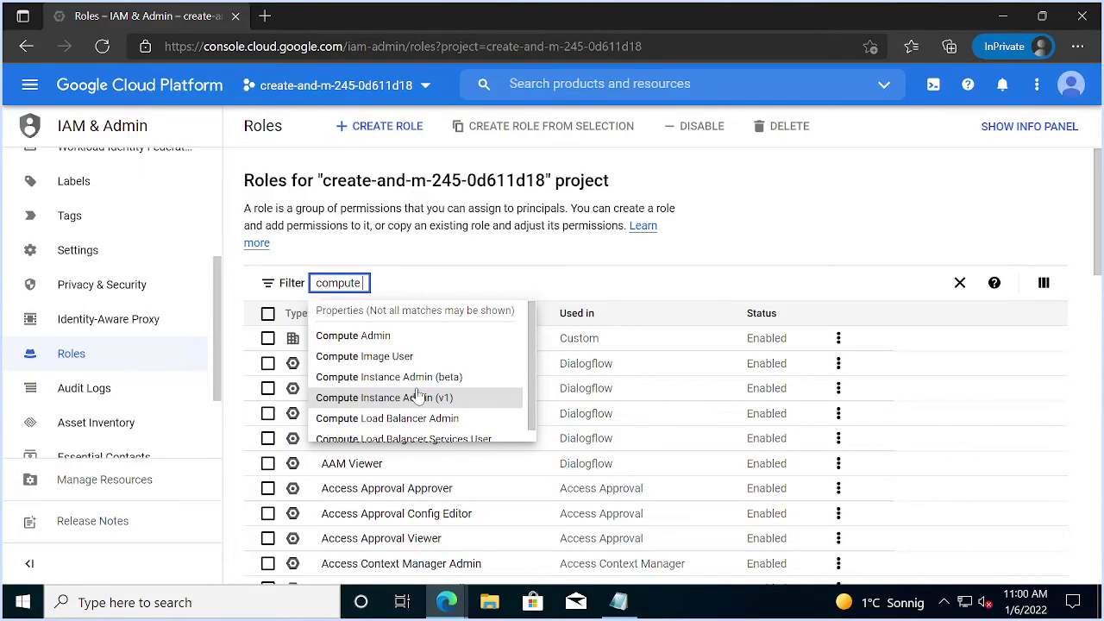
type("net")
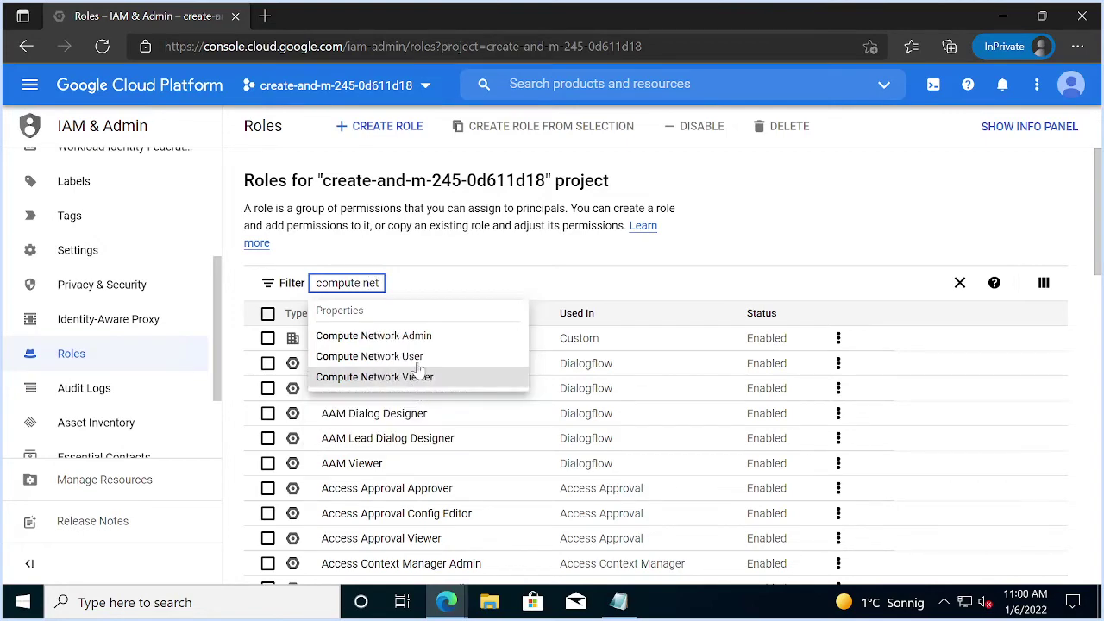
left_click(405, 338)
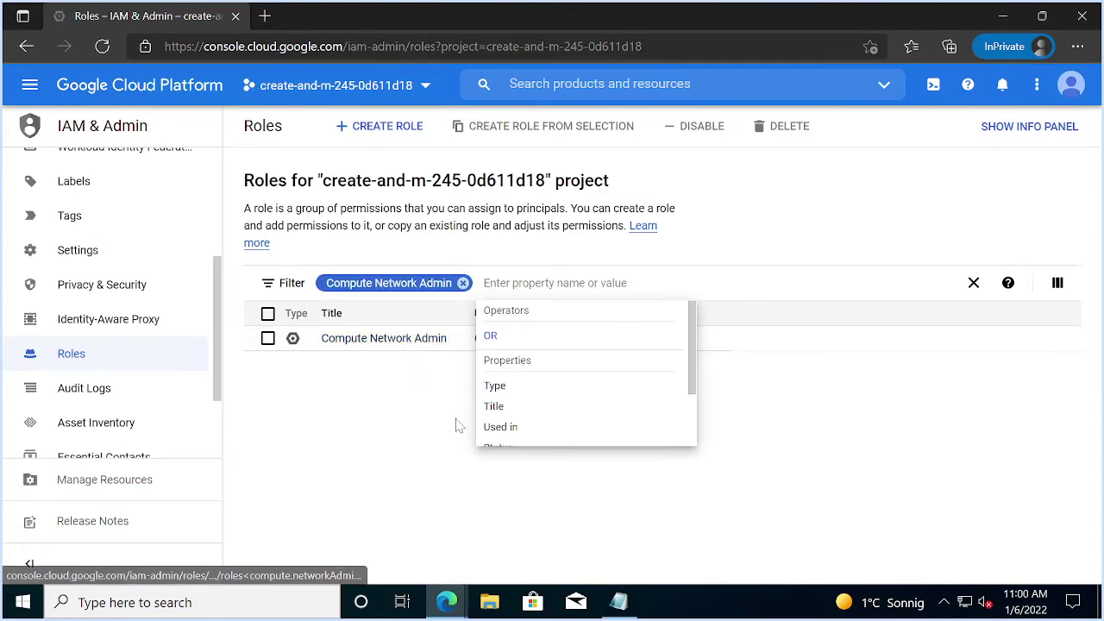
- Reread the lab guide's instructions for combining the role filters and creating a role from the selection, returning to the Roles page
key("alt+Tab")
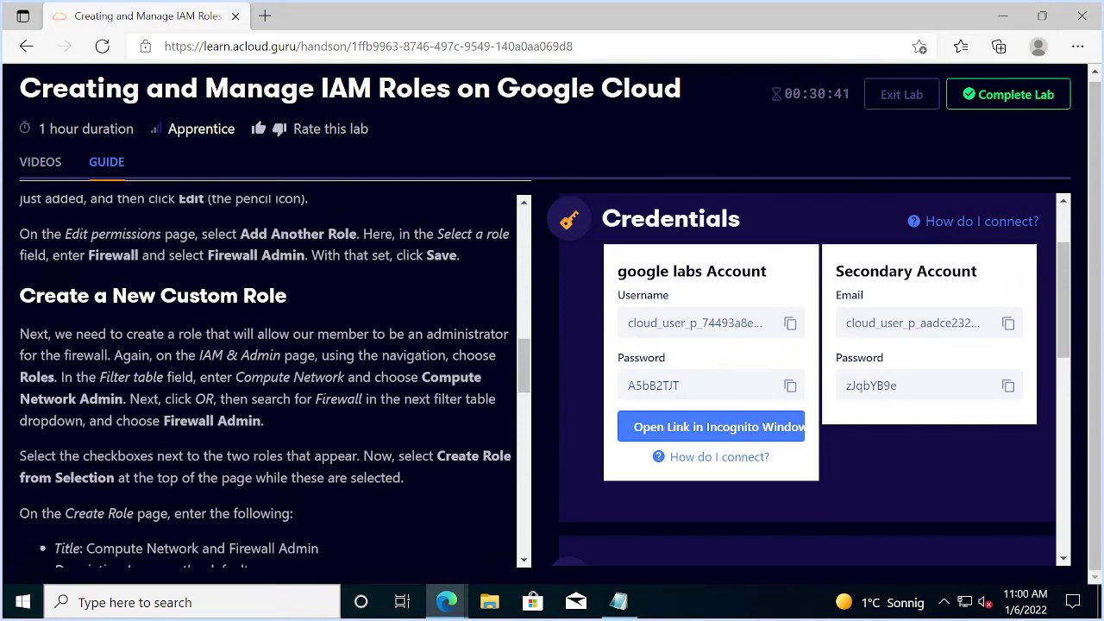
scroll(451, 358, "down", 1)
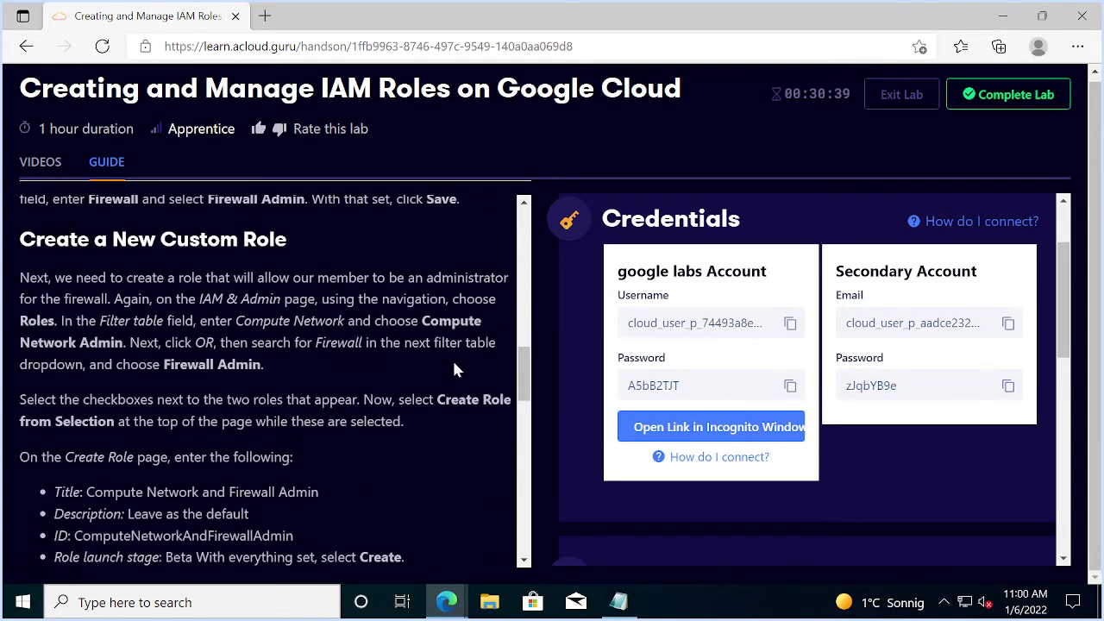
key("alt+Tab")
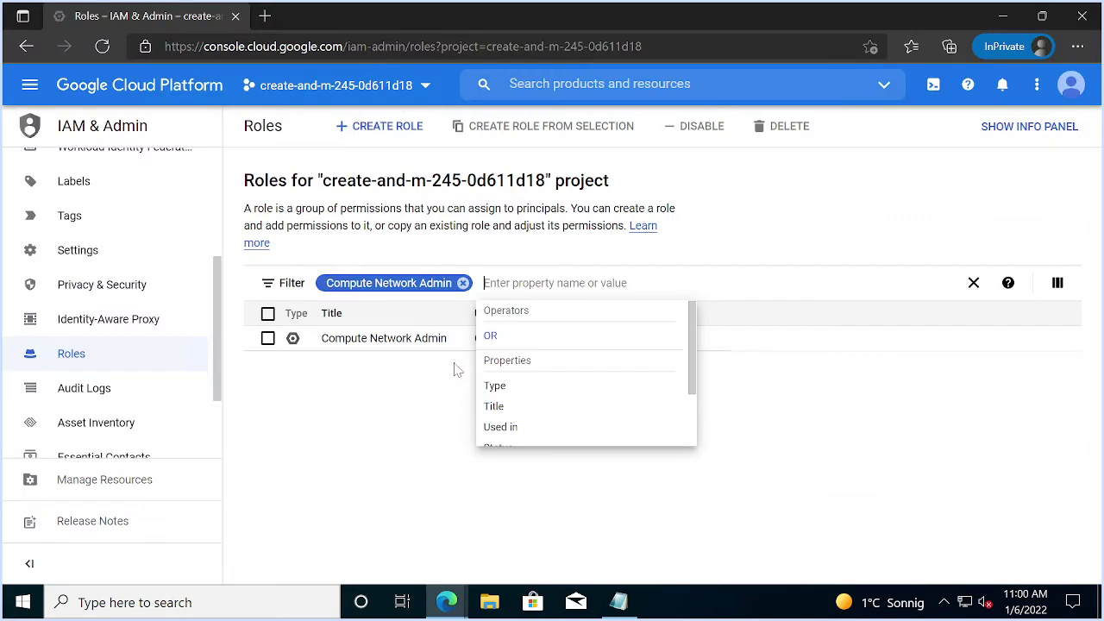
key("alt+Tab")
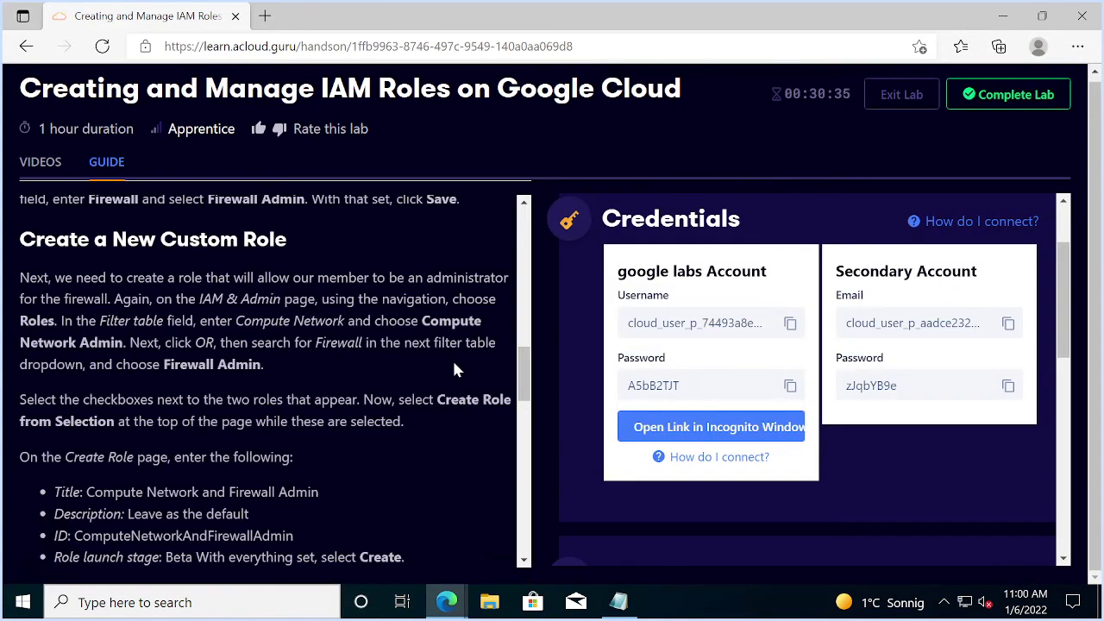
key("alt+Tab")
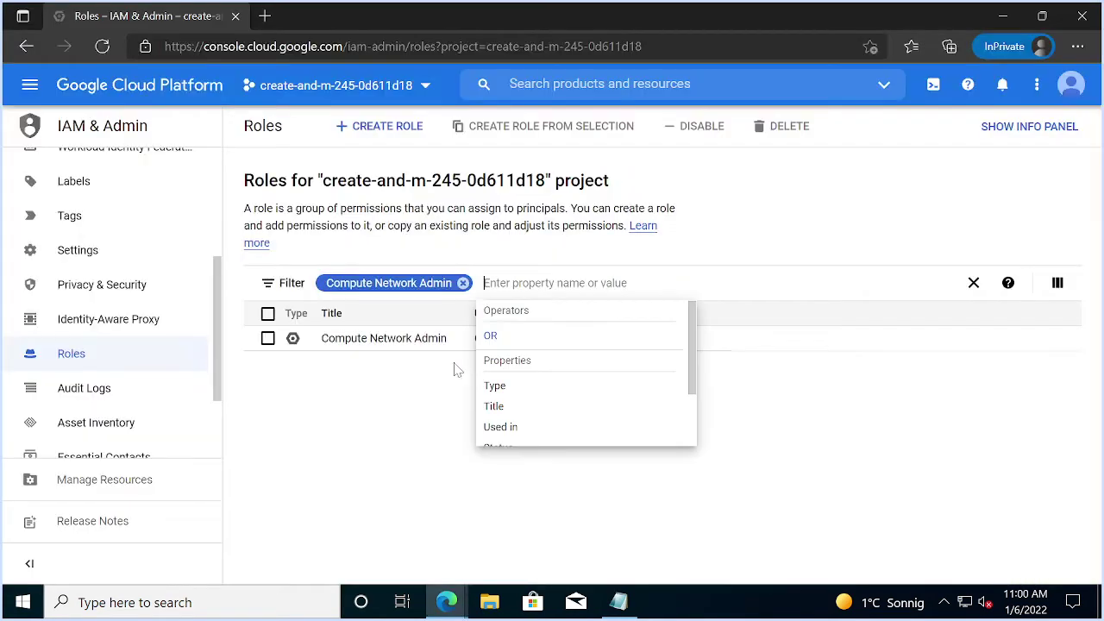
- Extend the roles filter with an OR condition for Firewall Admin, checking the lab guide's wording
left_click(491, 336)
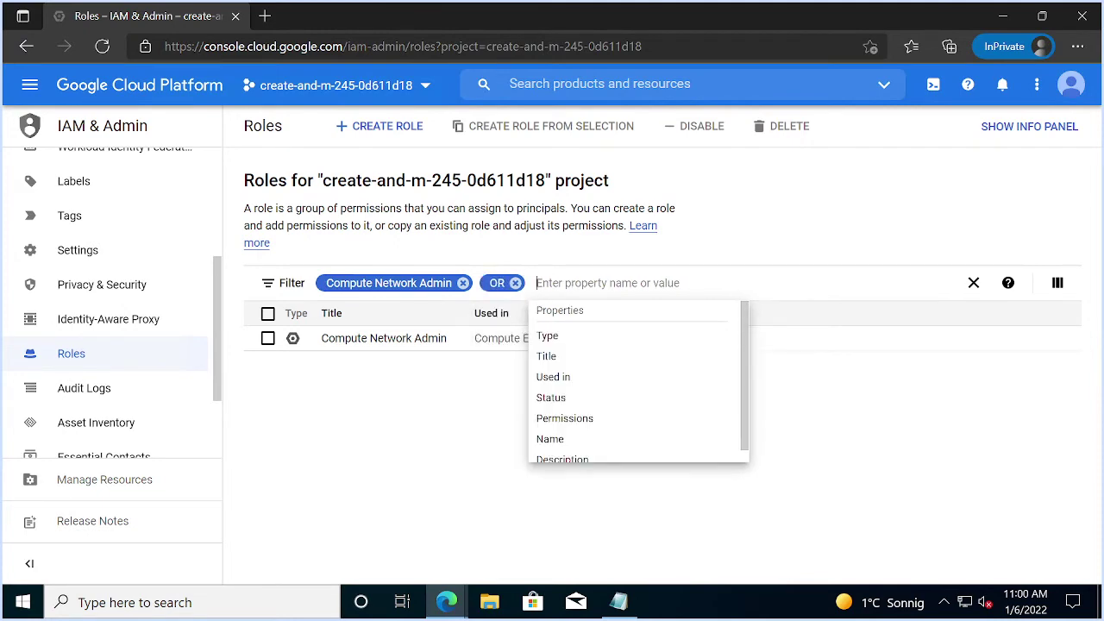
key("alt+Tab")
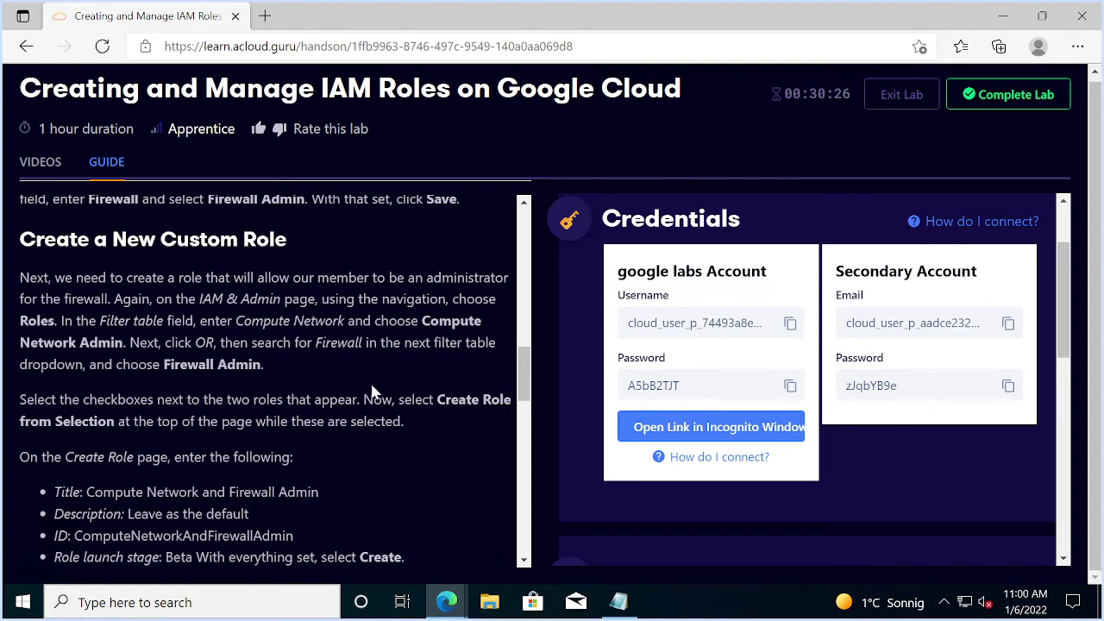
key("alt+Tab")
type("firewar")
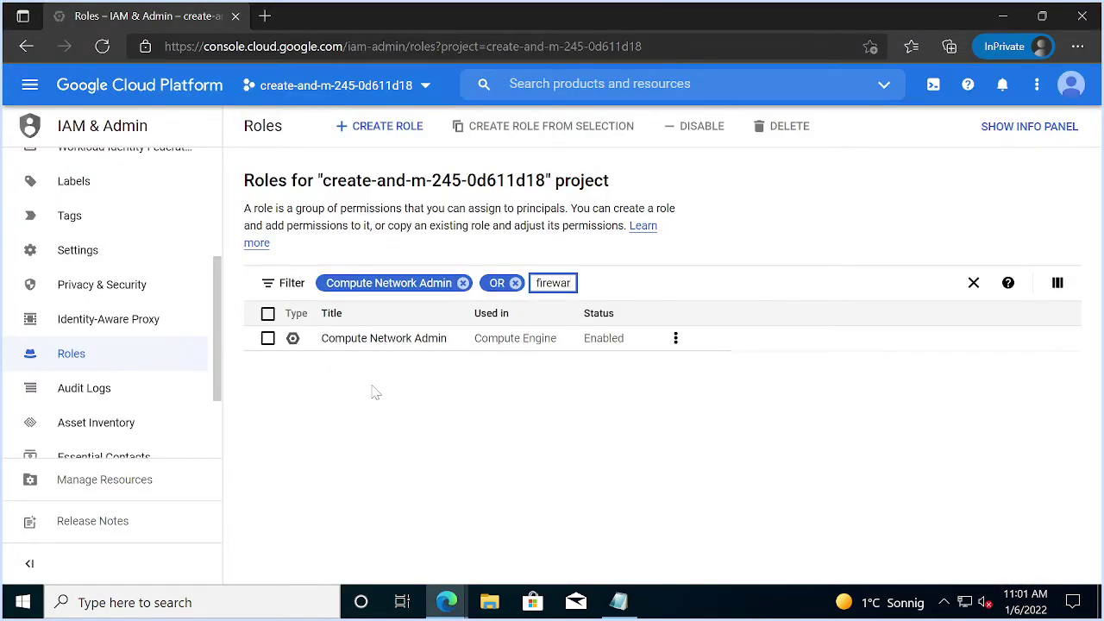
type("ll")
key("Return")
key("alt+Tab")
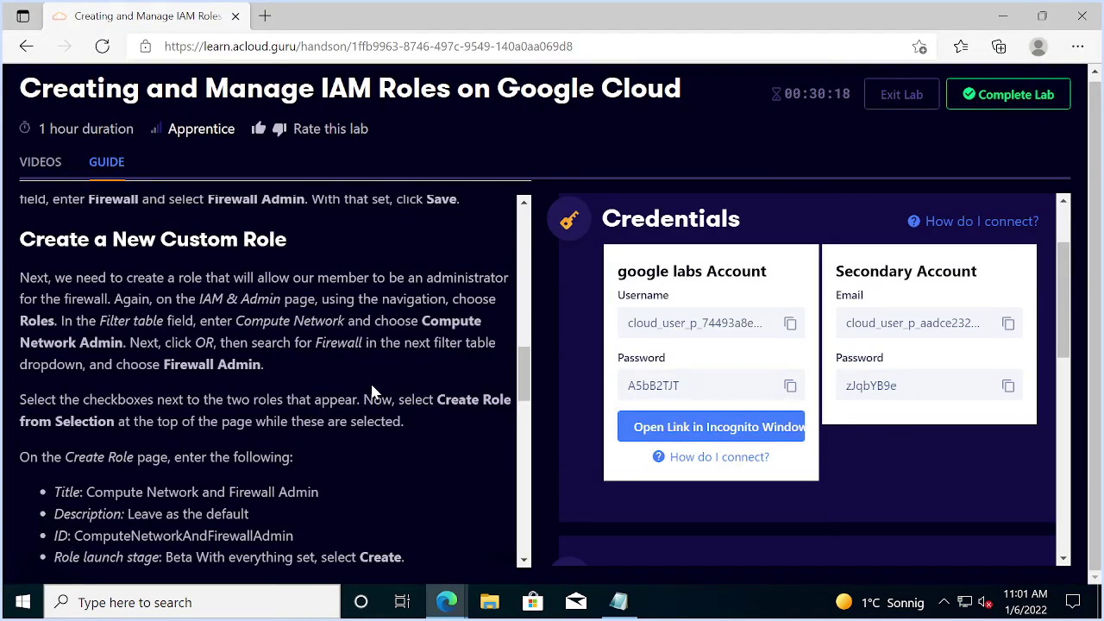
key("alt+Tab")
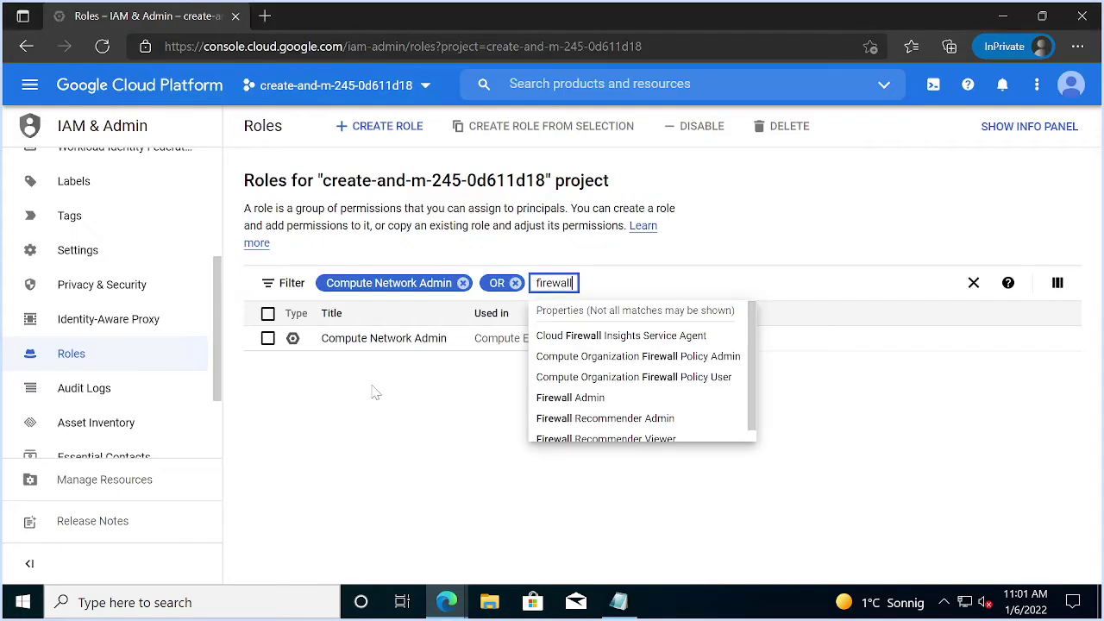
left_click(591, 405)
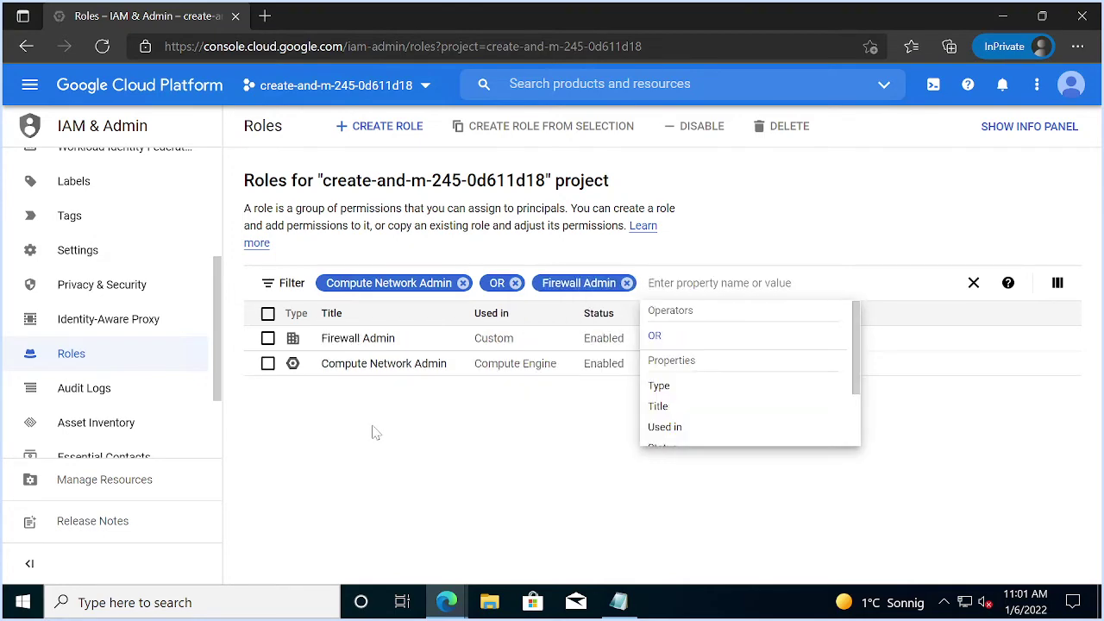
- Following the lab guide, select both the Compute Network Admin and Firewall Admin roles and hide the info panel
key("alt+Tab")
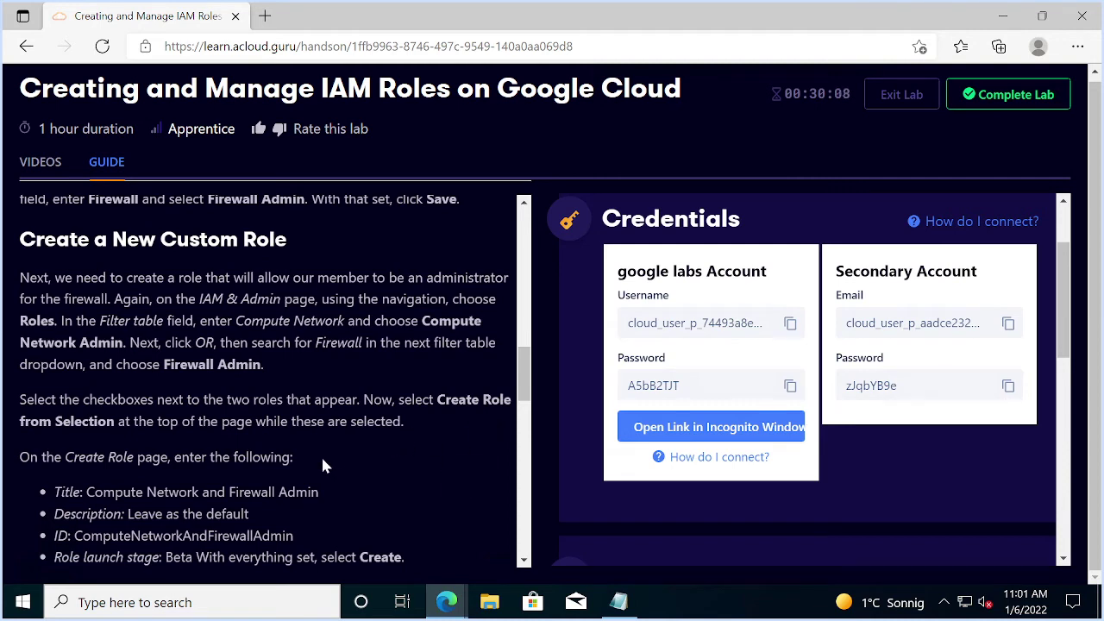
key("alt+Tab")
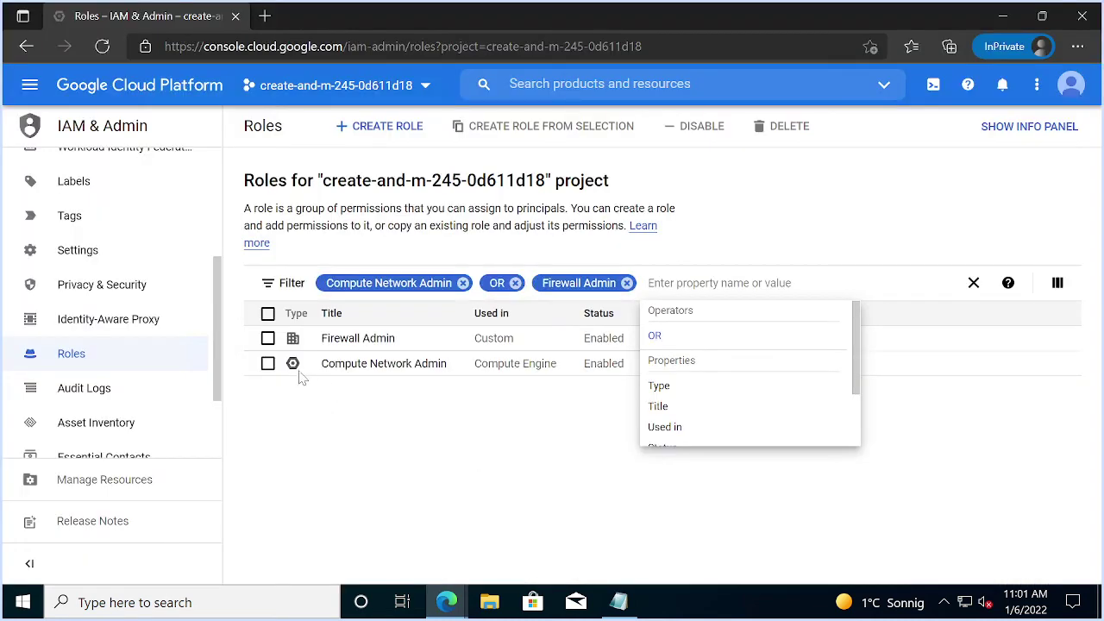
left_click(268, 363)
left_click(267, 338)
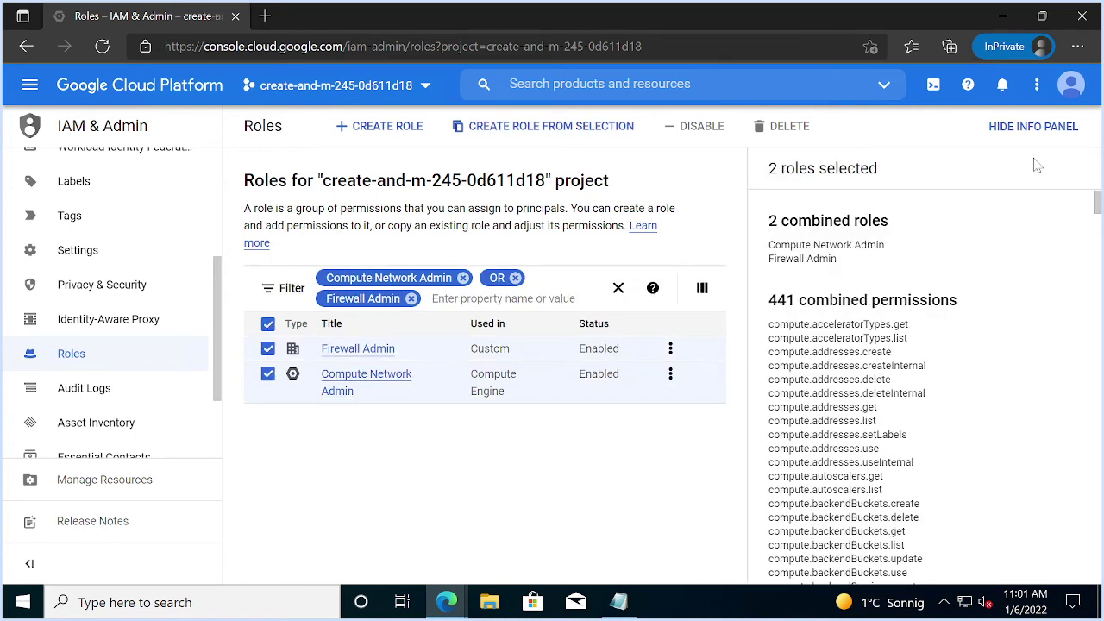
left_click(1031, 129)
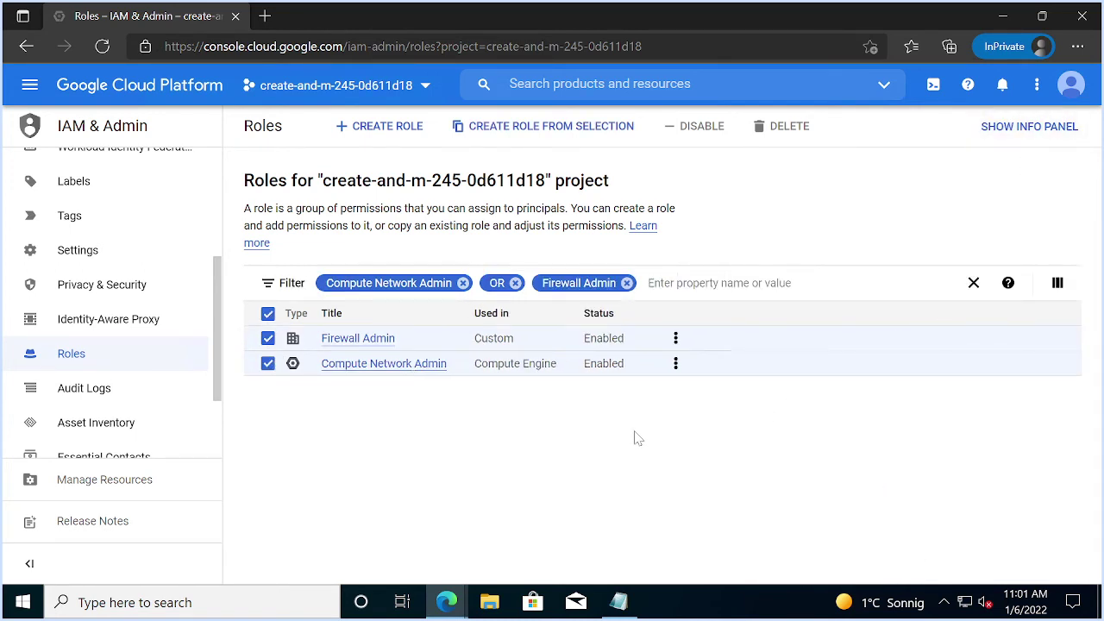
- Start a new role and replace its title with Compute Network and Firewall Admin, copied from the lab guide
key("alt+Tab")
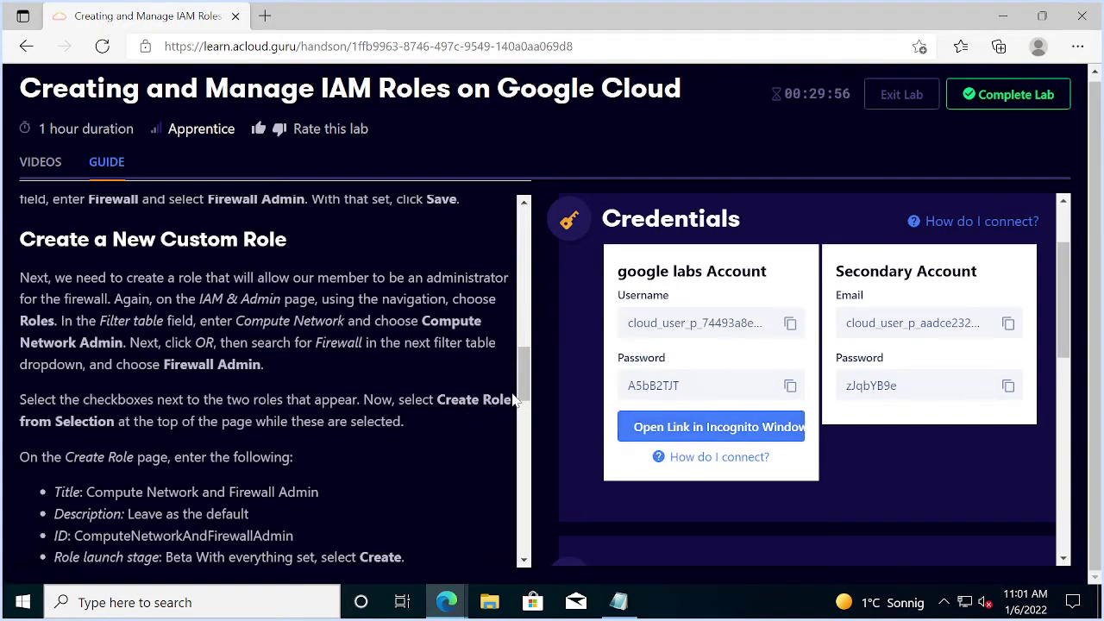
key("alt+Tab")
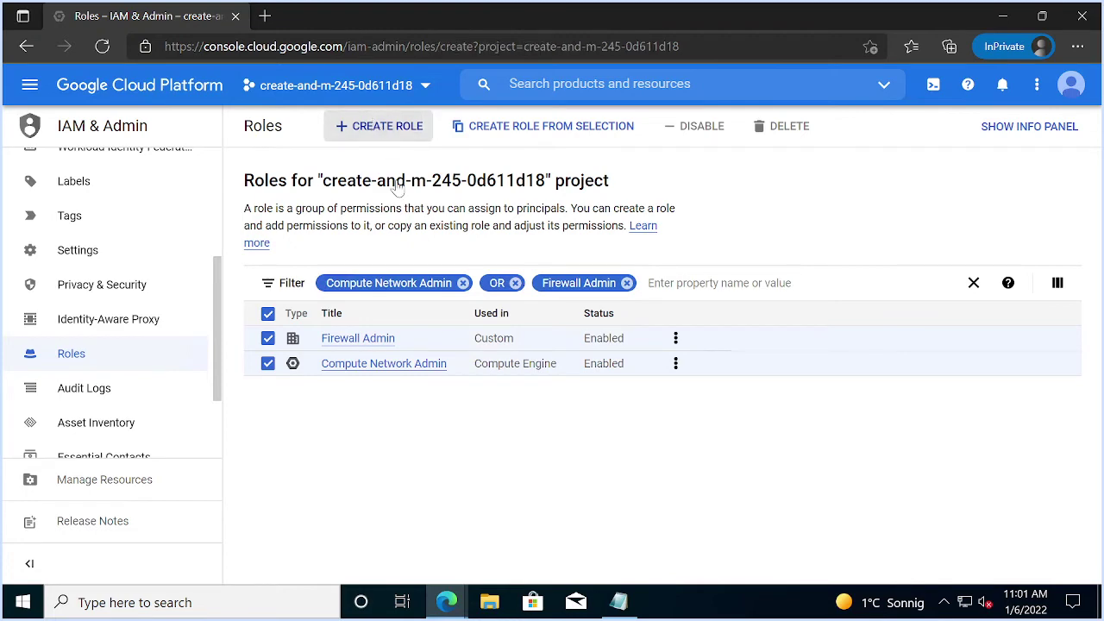
key("alt+Tab")
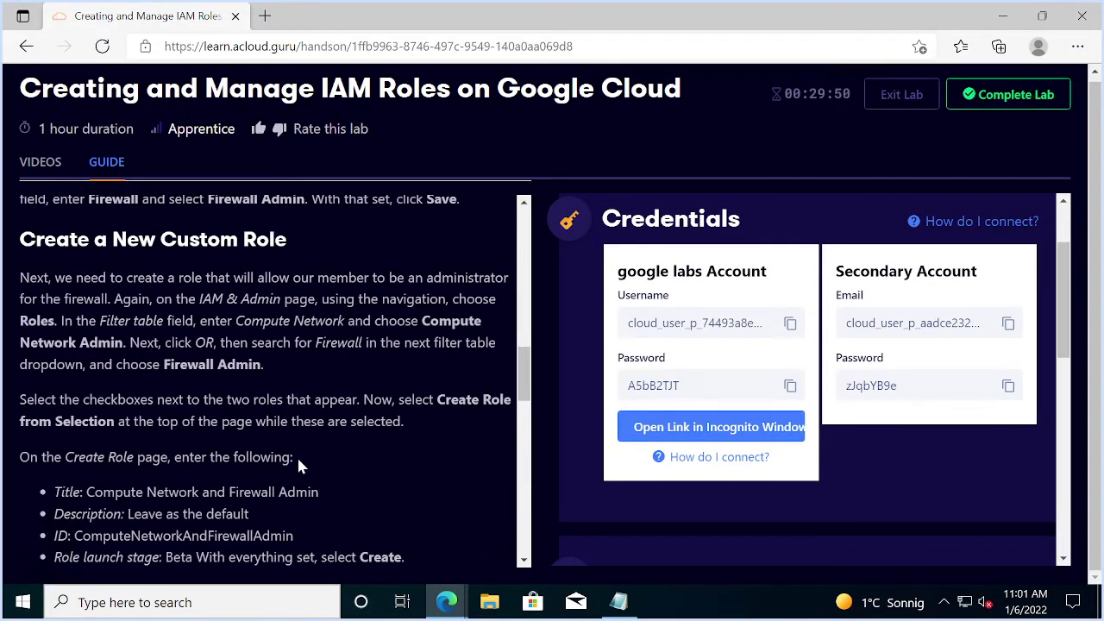
scroll(298, 463, "down", 2)
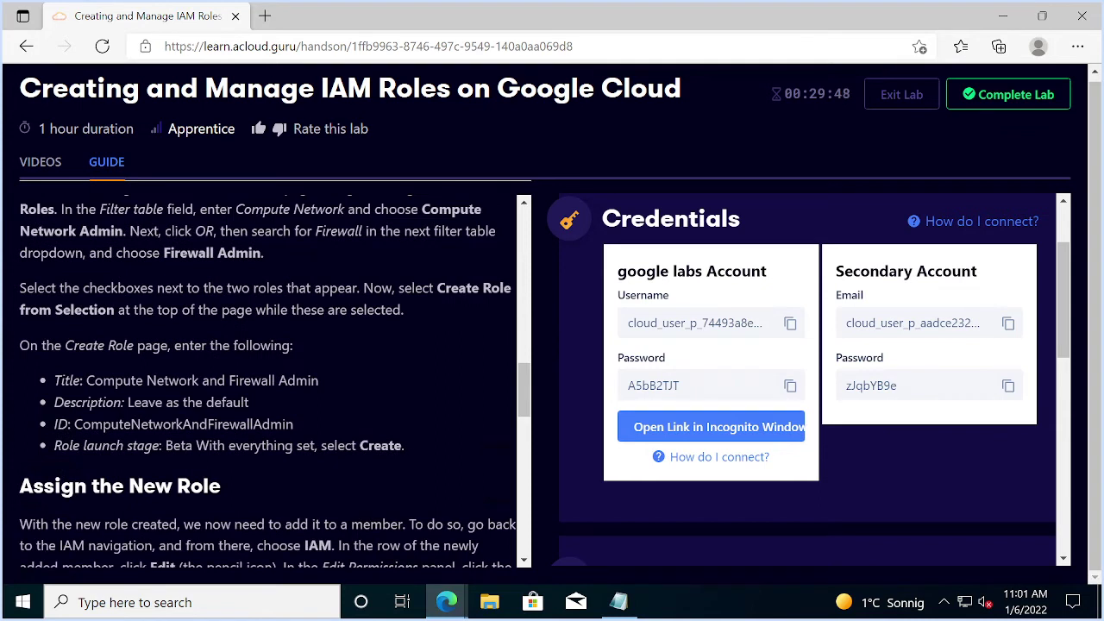
left_click_drag(86, 380, 322, 387)
key("ctrl+c")
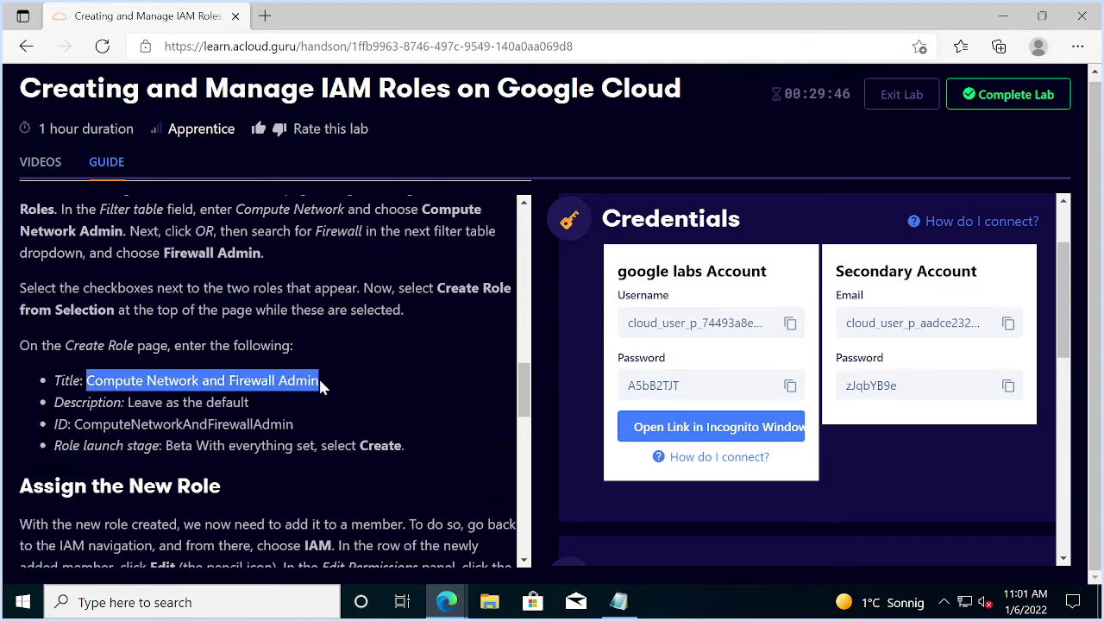
key("alt+Tab")
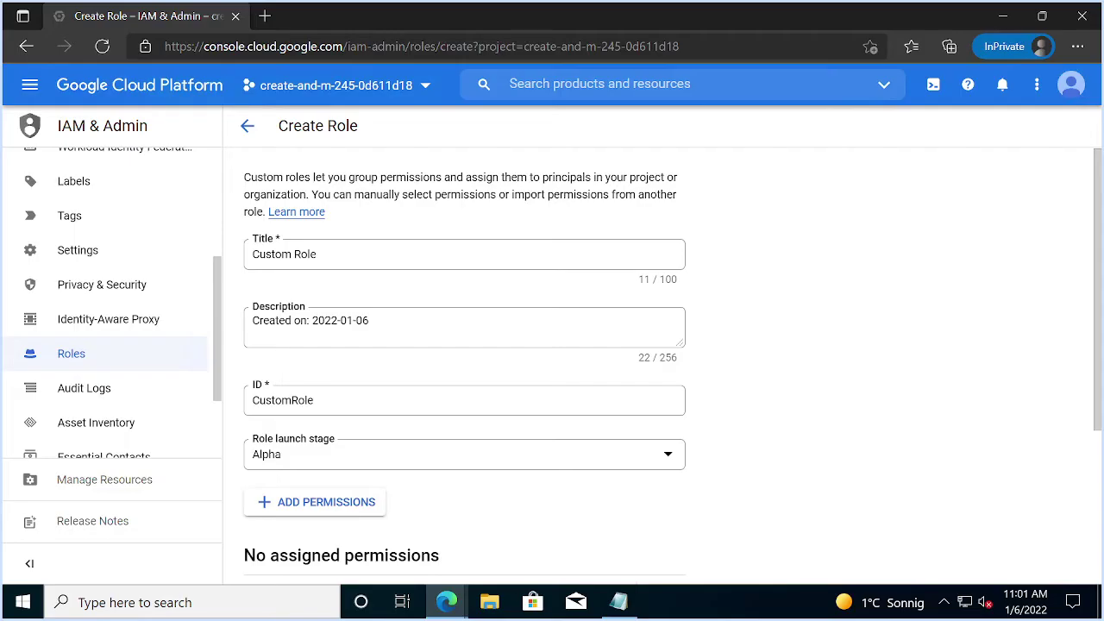
left_click(386, 254)
key("BackSpace")
key("BackSpace")
key("BackSpace")
key("BackSpace")
key("BackSpace")
key("BackSpace")
key("BackSpace")
key("BackSpace")
key("BackSpace")
key("BackSpace")
key("BackSpace")
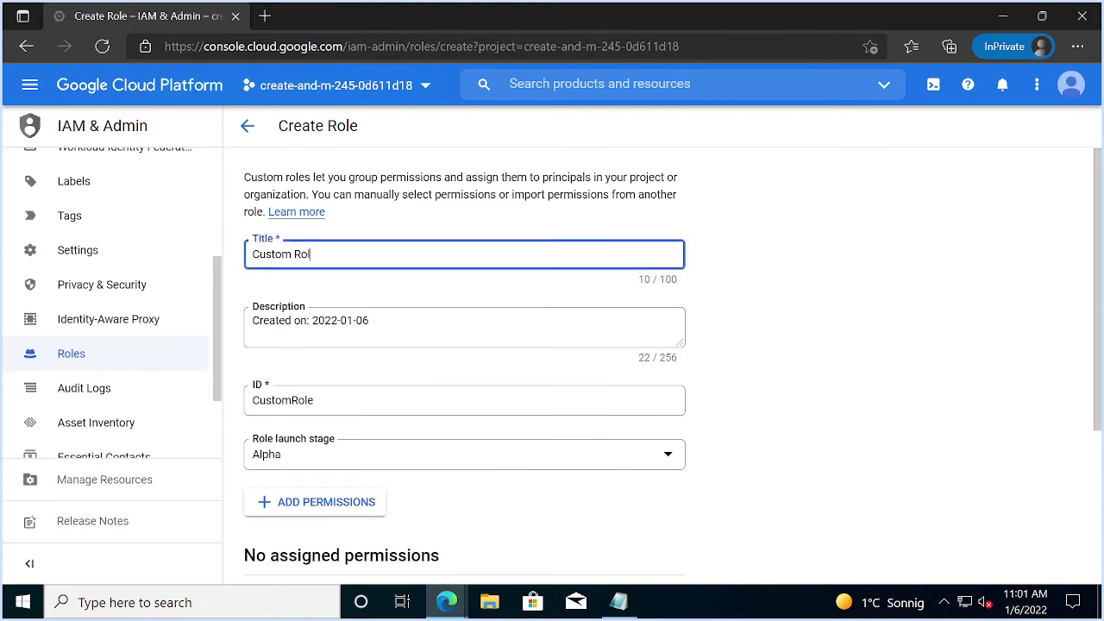
key("ctrl+v")
- Replace the new role's ID with ComputeNetworkAndFirewallAdmin, copied from the lab guide
key("Tab")
key("Tab")
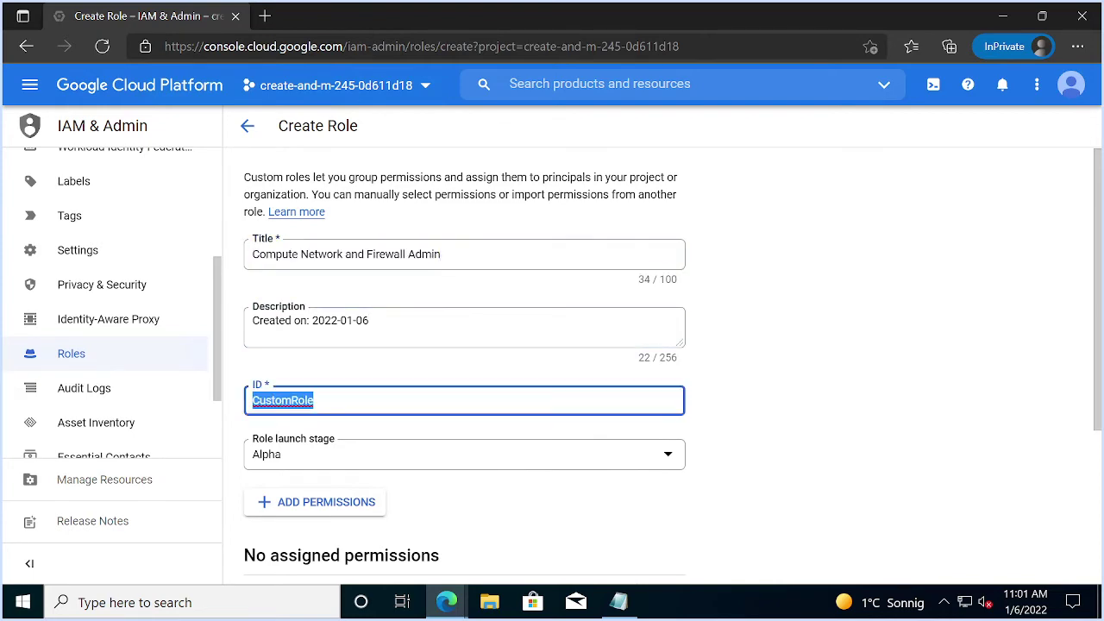
key("alt+Tab")
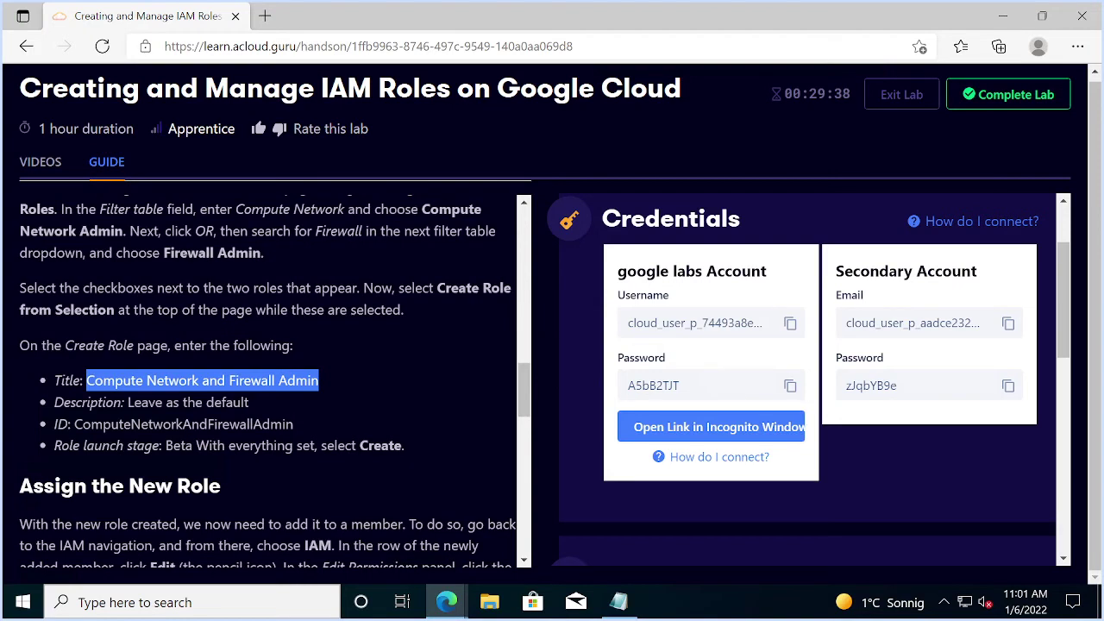
left_click_drag(74, 423, 316, 421)
key("ctrl+c")
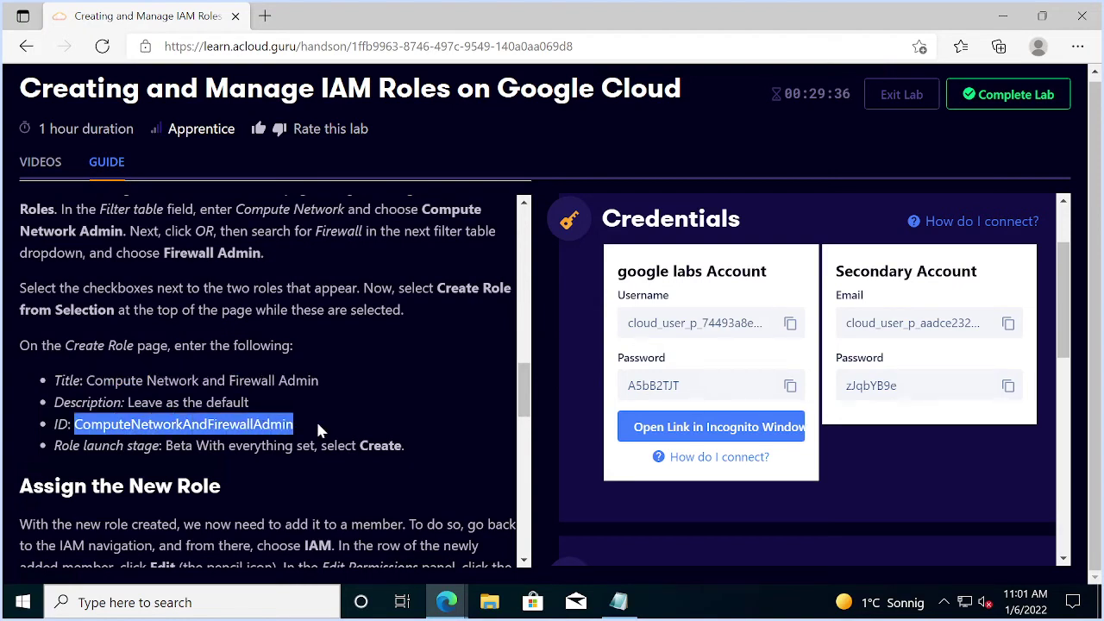
key("alt+Tab")
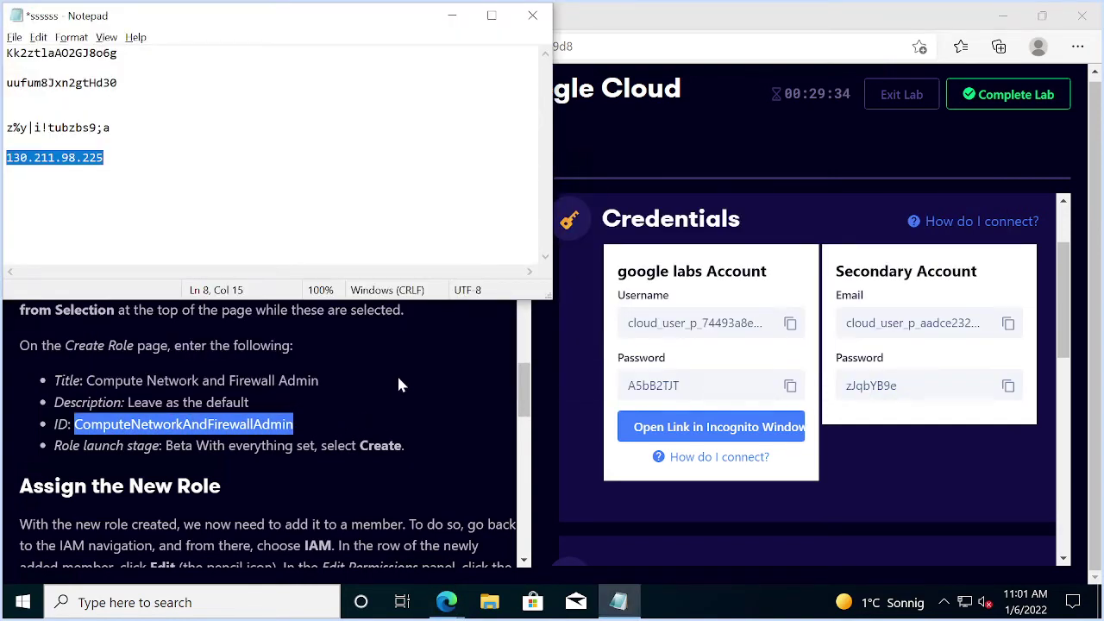
key("alt+Tab")
key("alt+Tab")
key("alt+Tab")
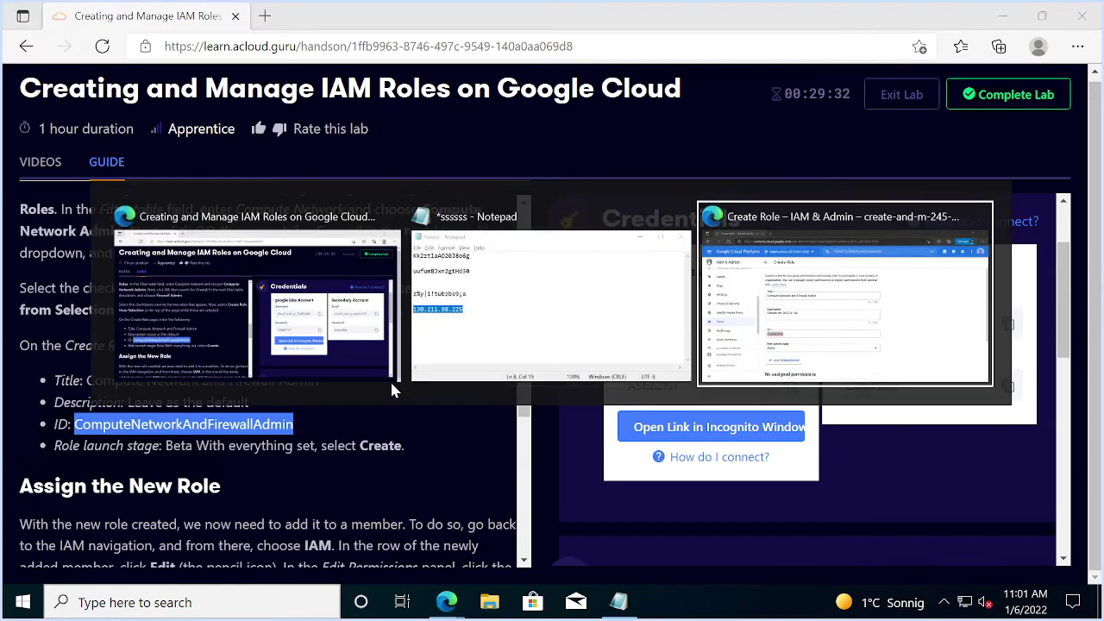
key("ctrl+v")
- Set the role launch stage to Beta as the lab guide specifies and try to create the role
key("alt+Tab")
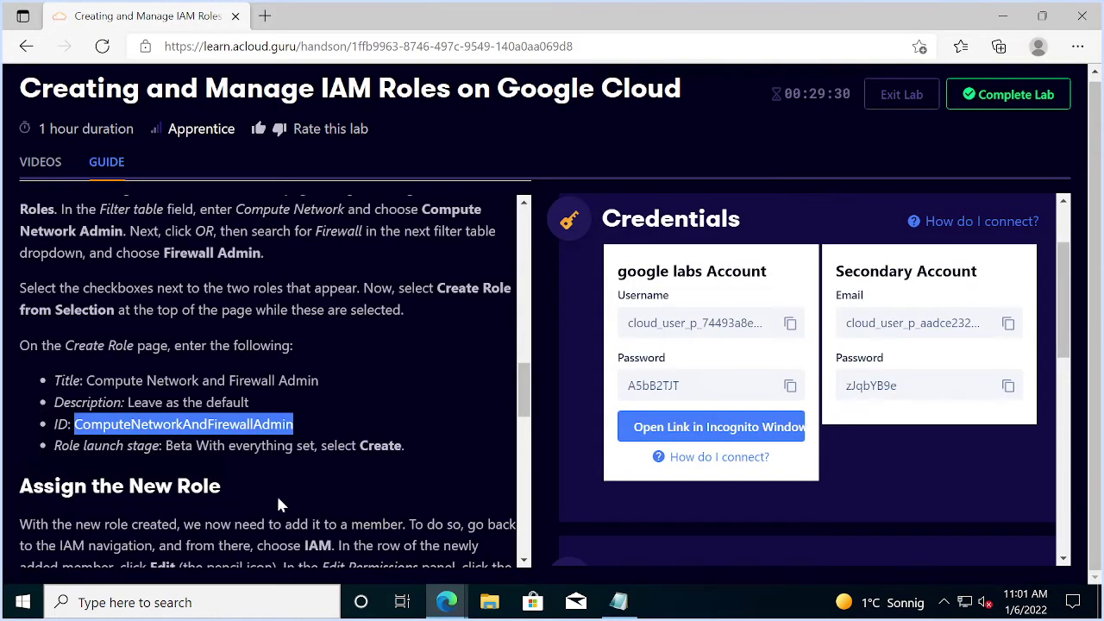
key("alt+Tab")
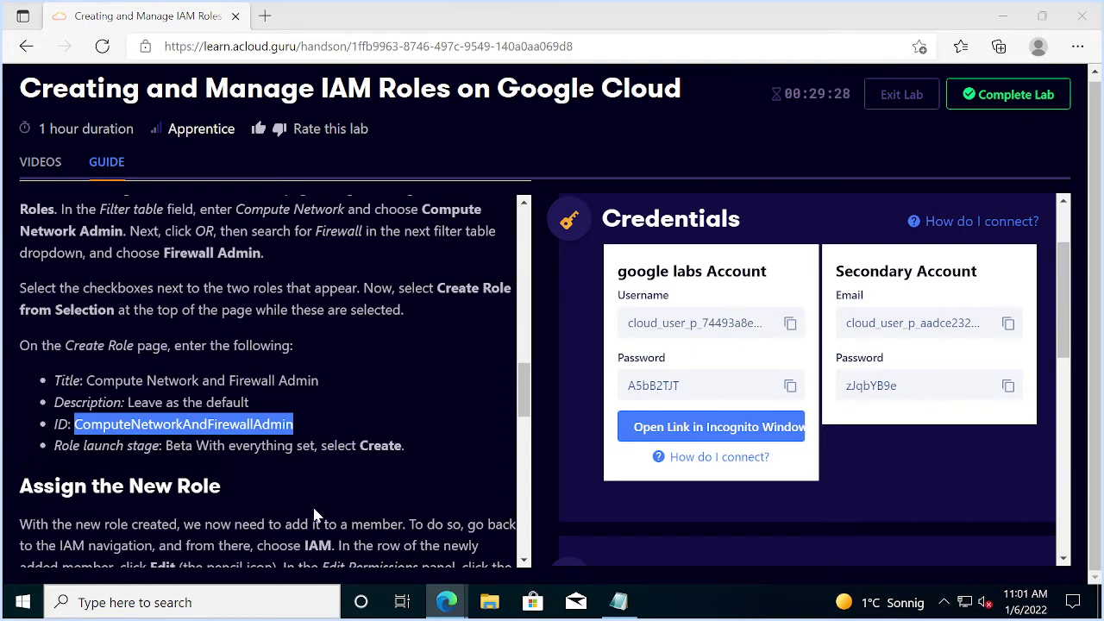
left_click(357, 457)
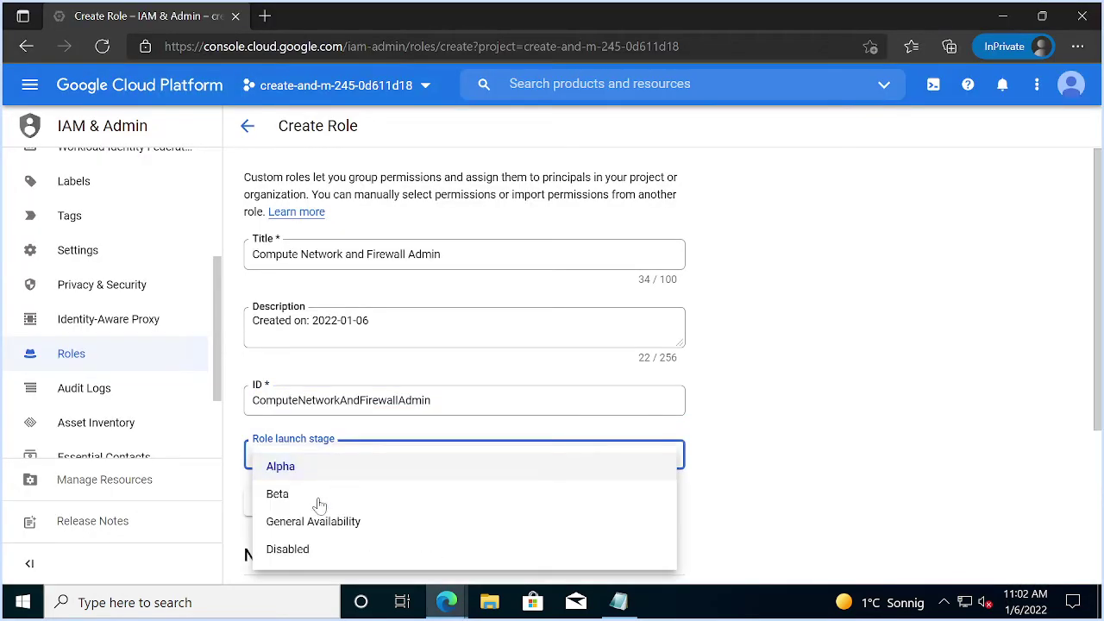
left_click(306, 494)
scroll(423, 501, "down", 2)
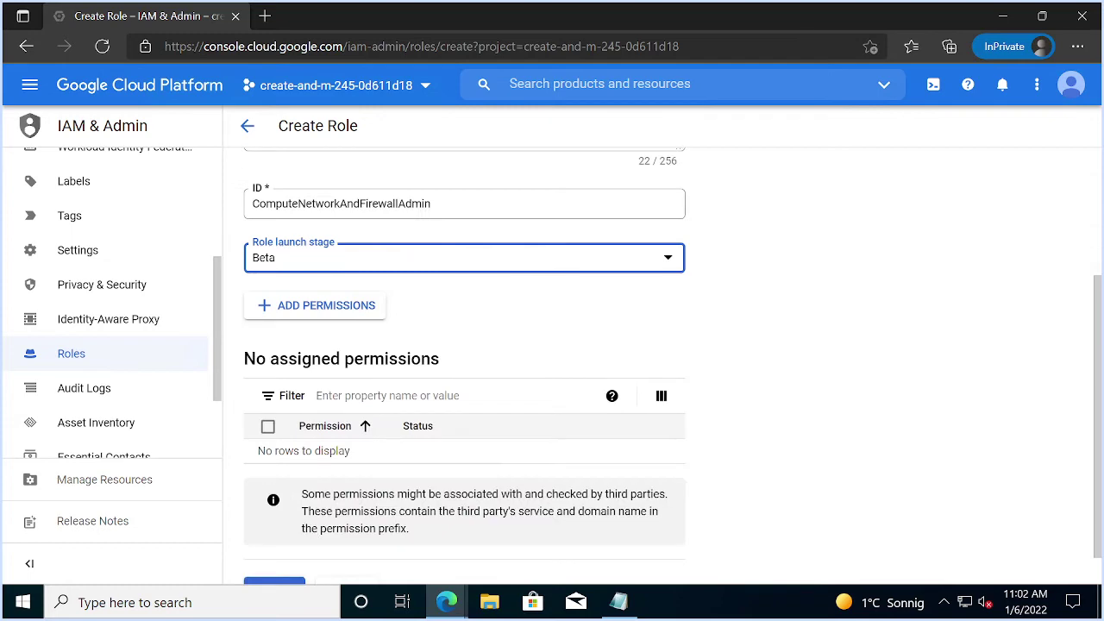
scroll(432, 500, "down", 1)
left_click(278, 550)
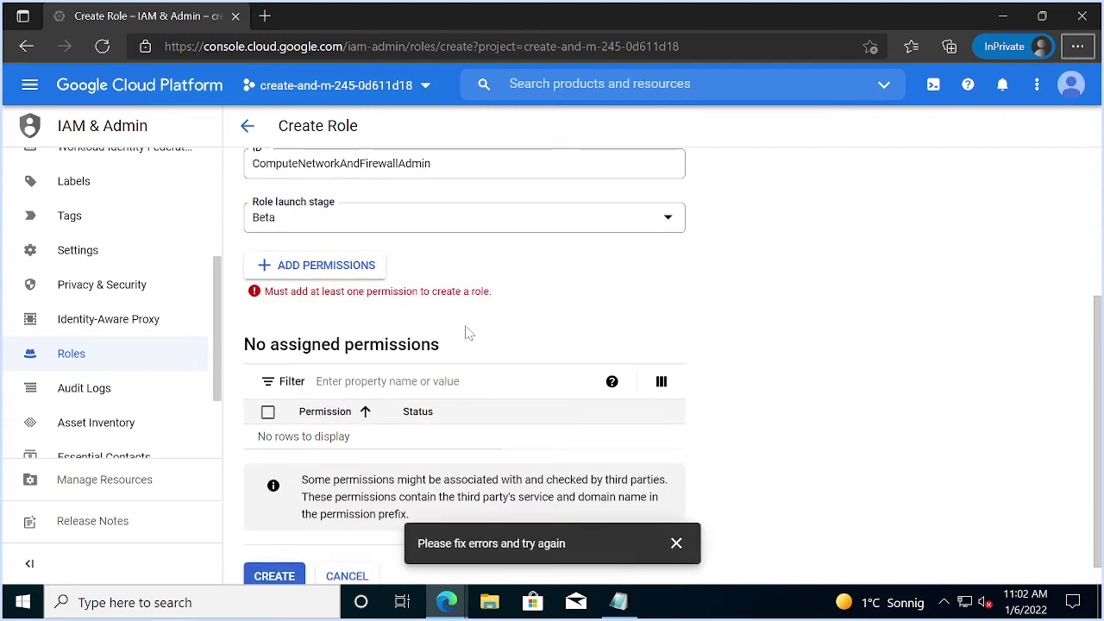
key("alt+Tab")
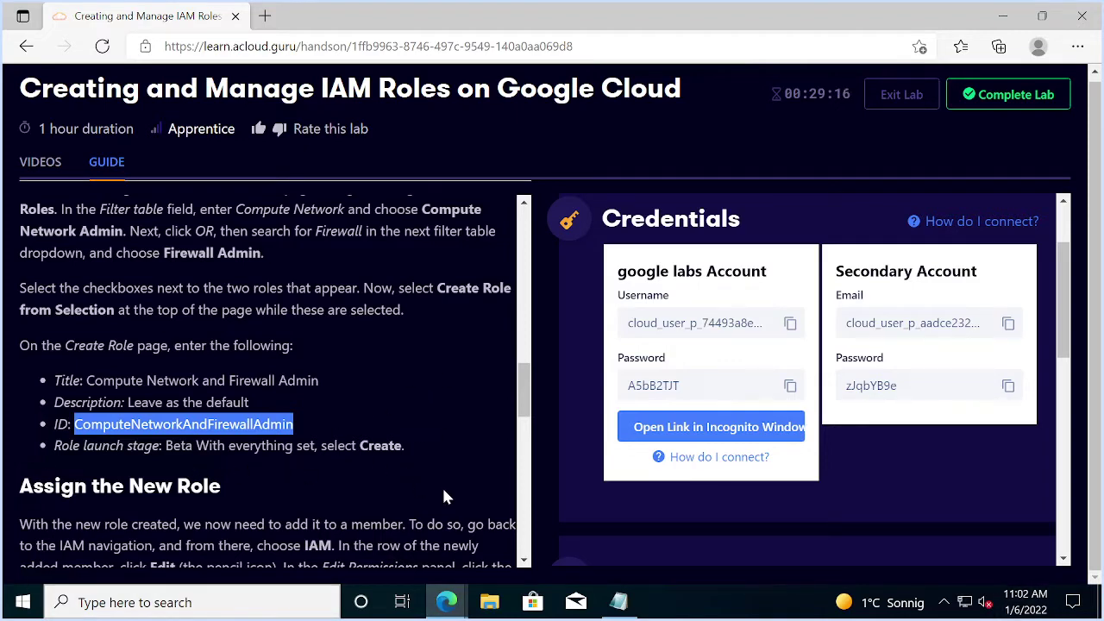
key("alt+Tab")
left_click(289, 266)
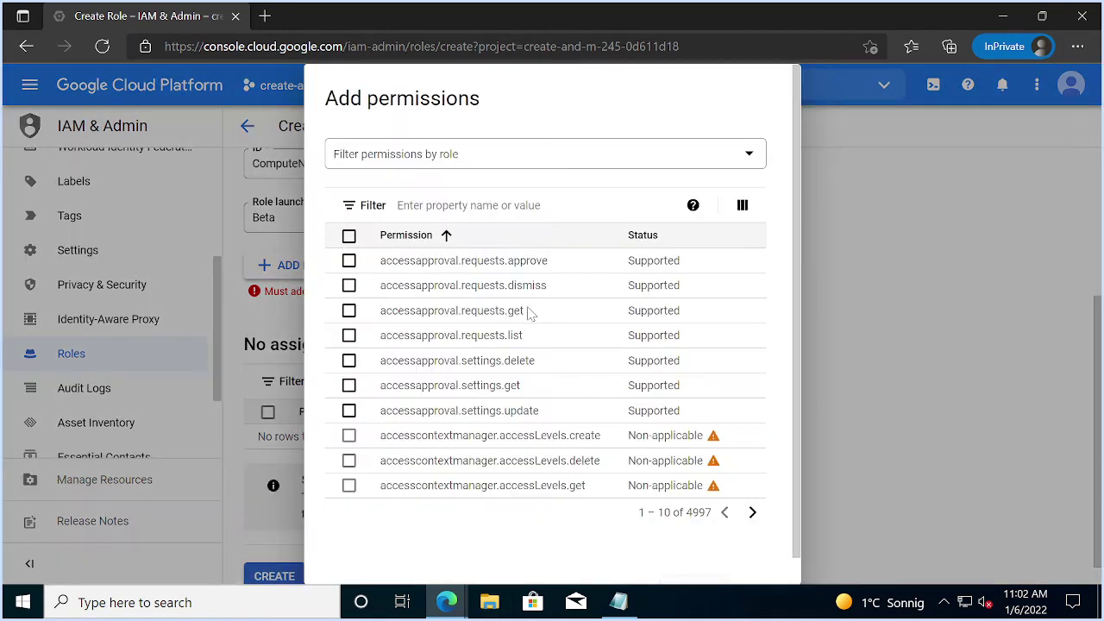
scroll(471, 214, "down", 1)
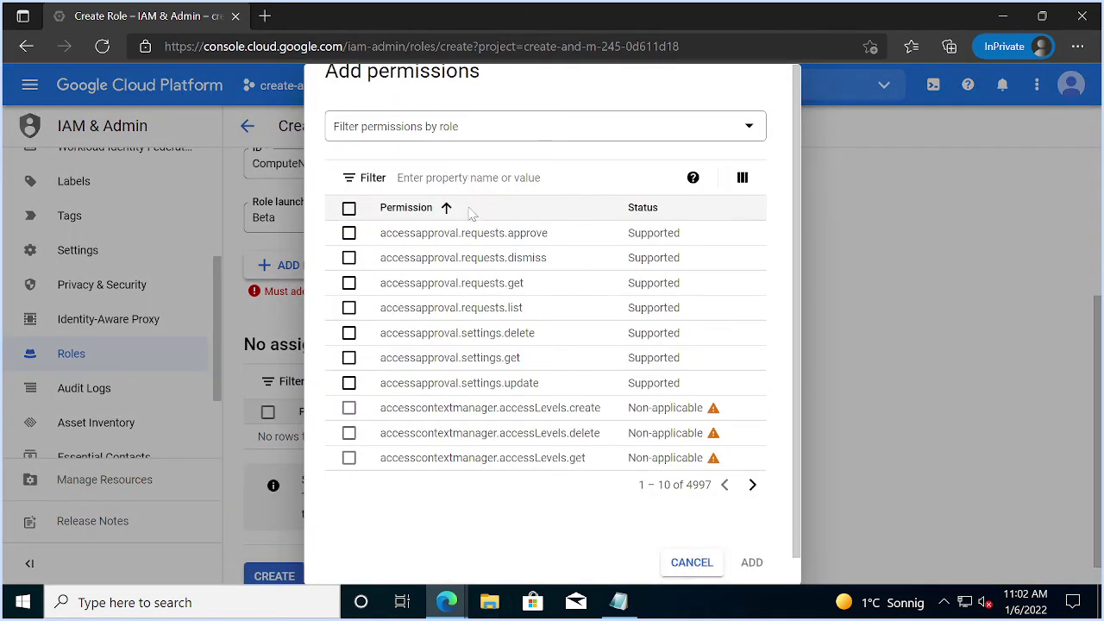
scroll(504, 244, "up", 1)
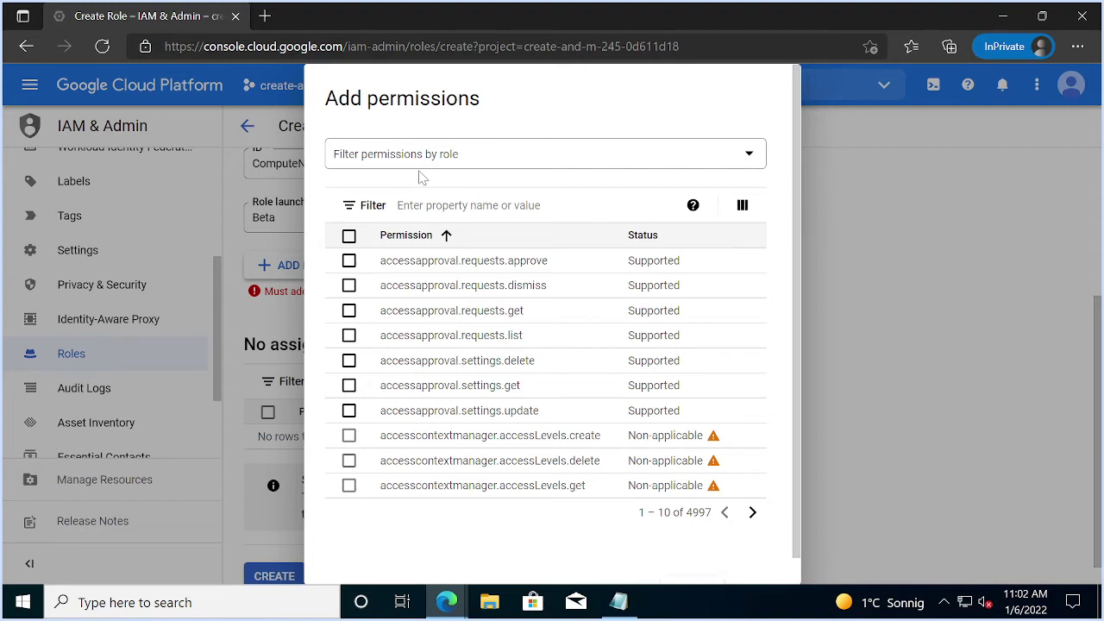
left_click(420, 155)
left_click(420, 155)
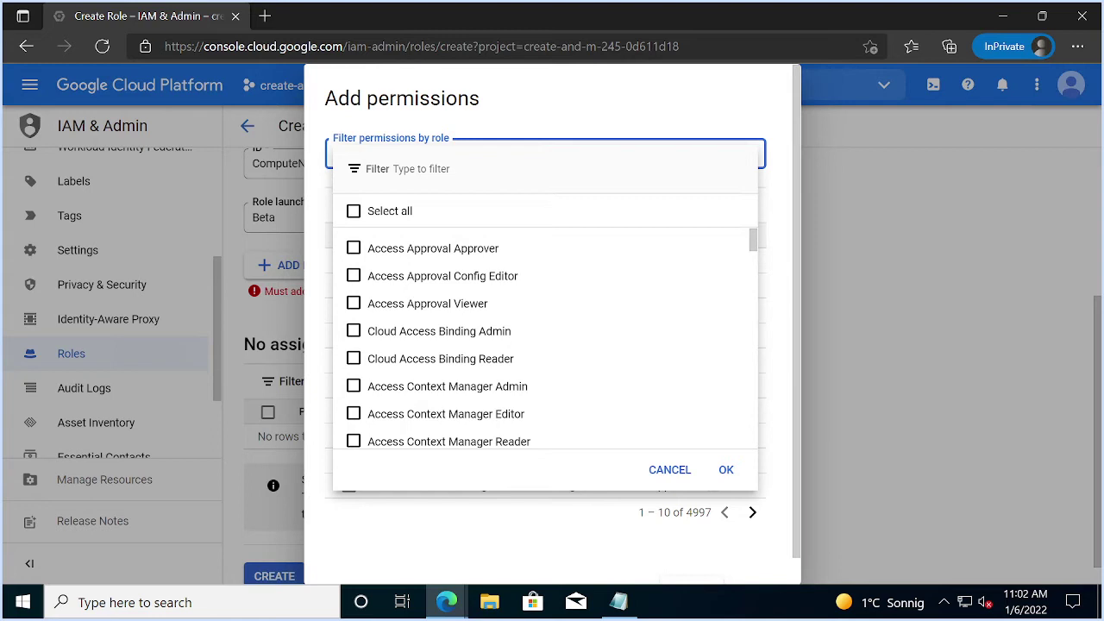
type("firewal")
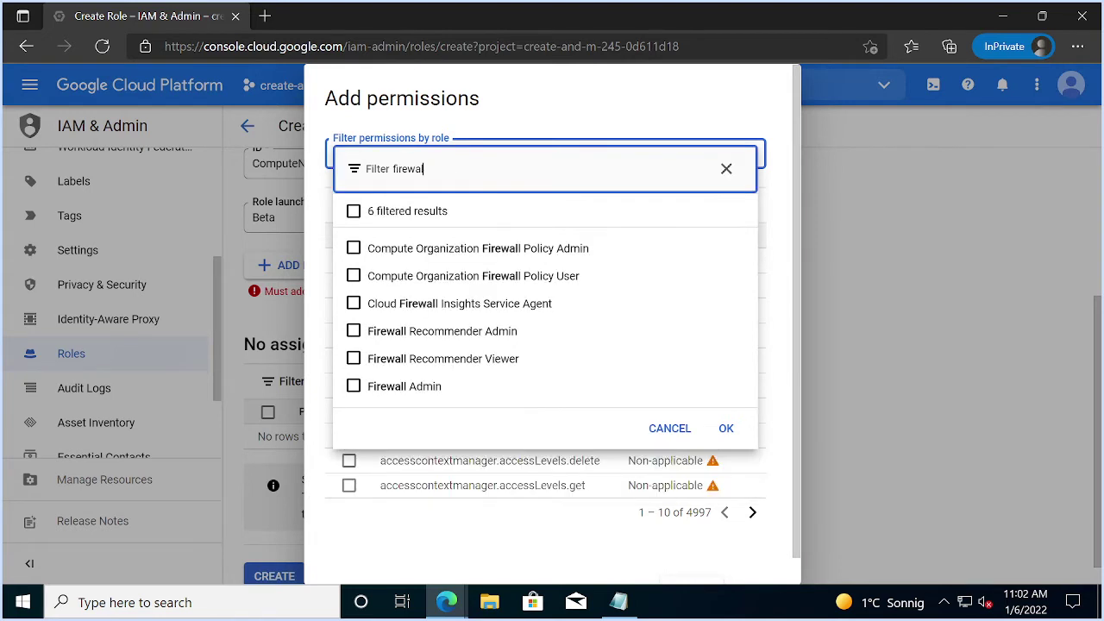
left_click(689, 472)
scroll(681, 517, "down", 1)
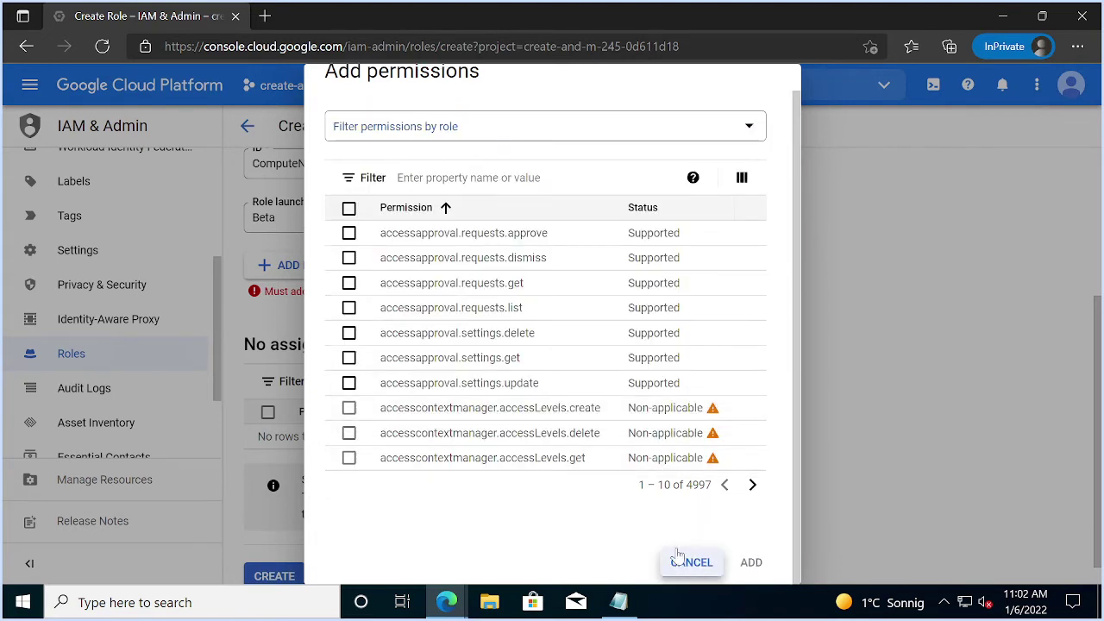
left_click(679, 557)
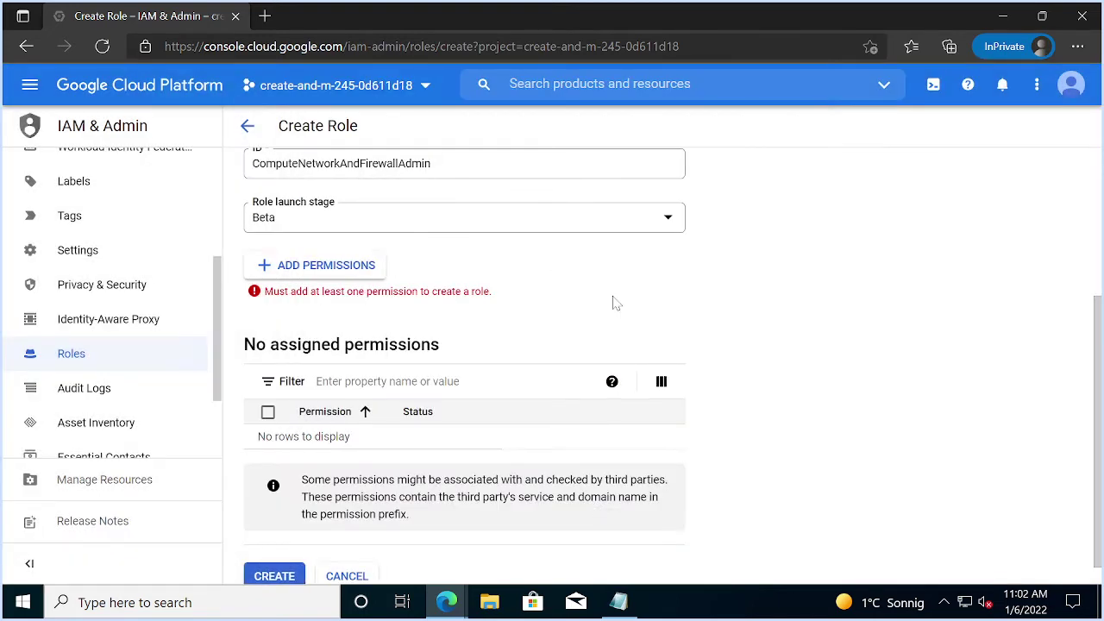
- Check the Create Role form's title, description, ID, launch stage and permissions section against the lab guide's instructions
scroll(615, 303, "up", 2)
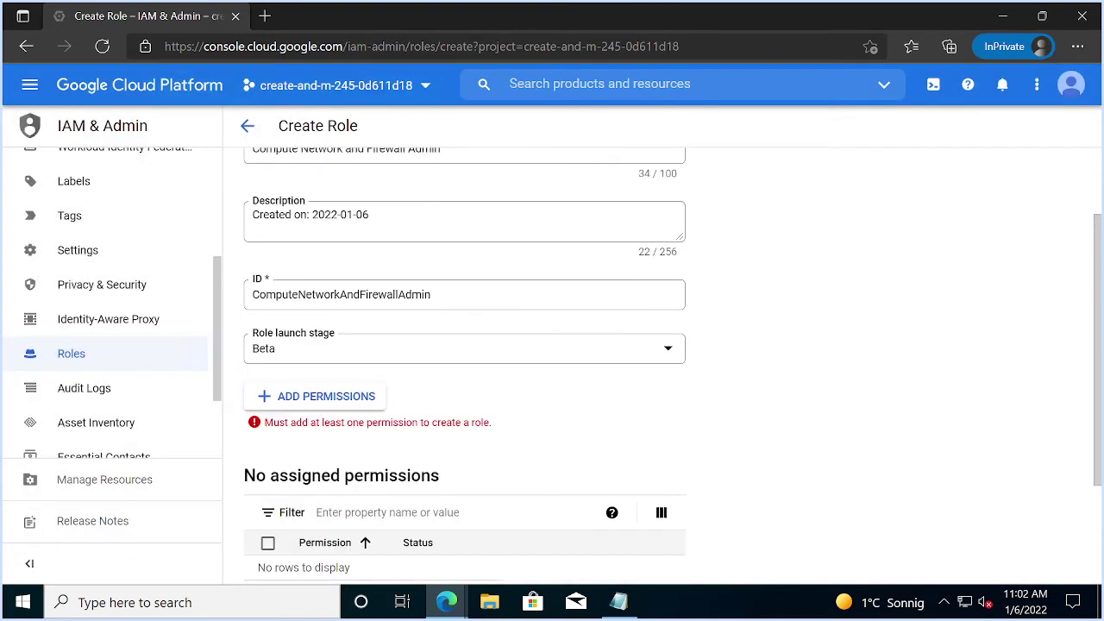
scroll(616, 303, "down", 2)
scroll(613, 302, "down", 1)
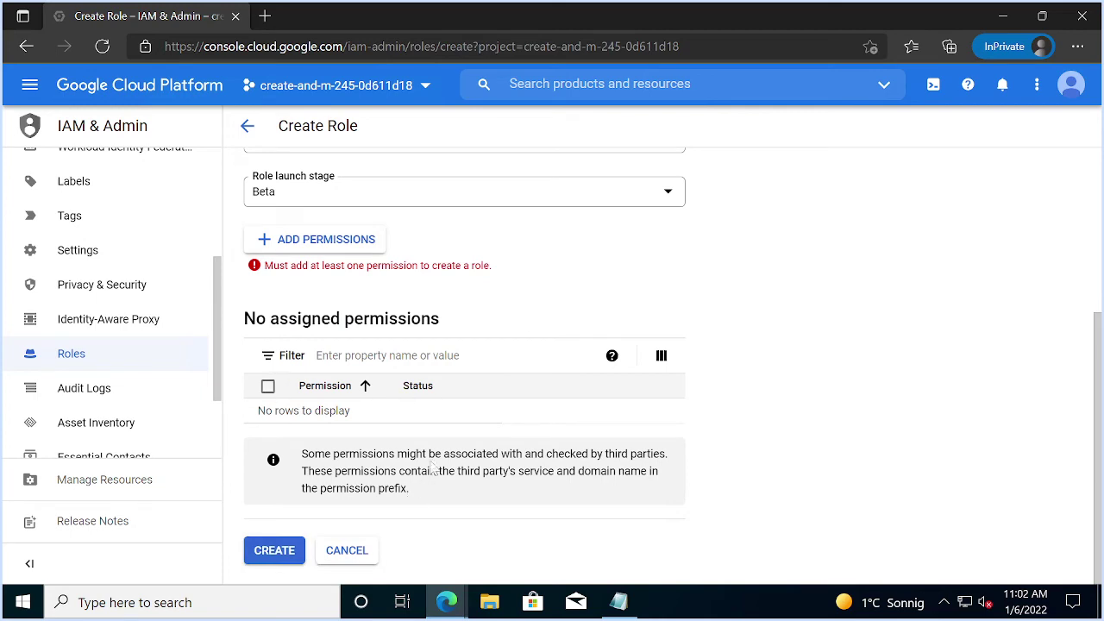
scroll(432, 465, "up", 4)
scroll(432, 465, "down", 4)
key("alt+Tab")
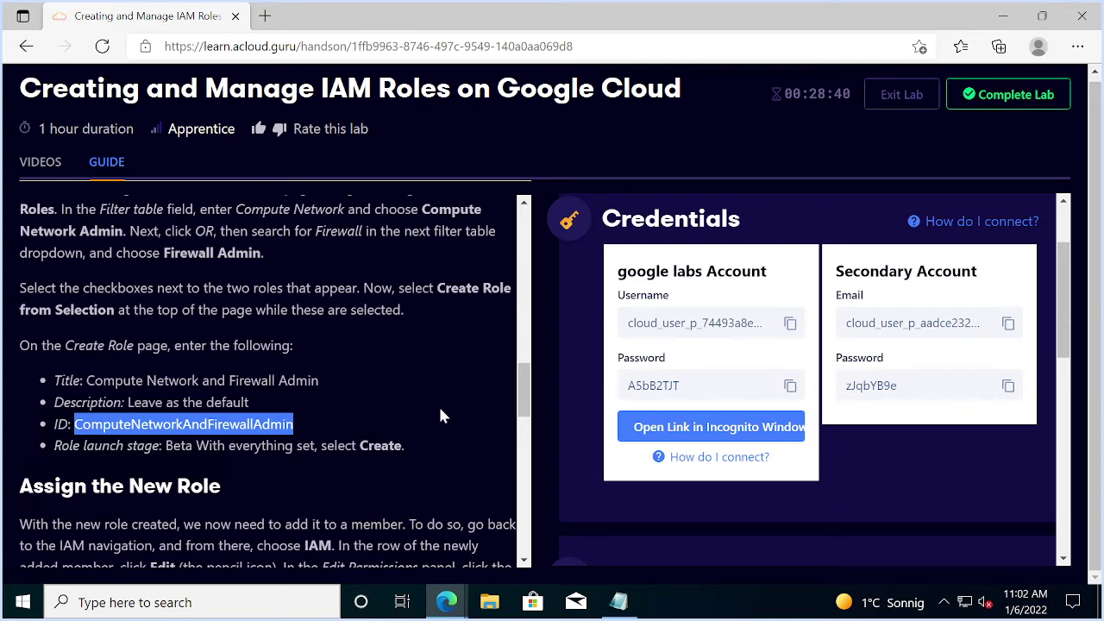
key("alt+Tab")
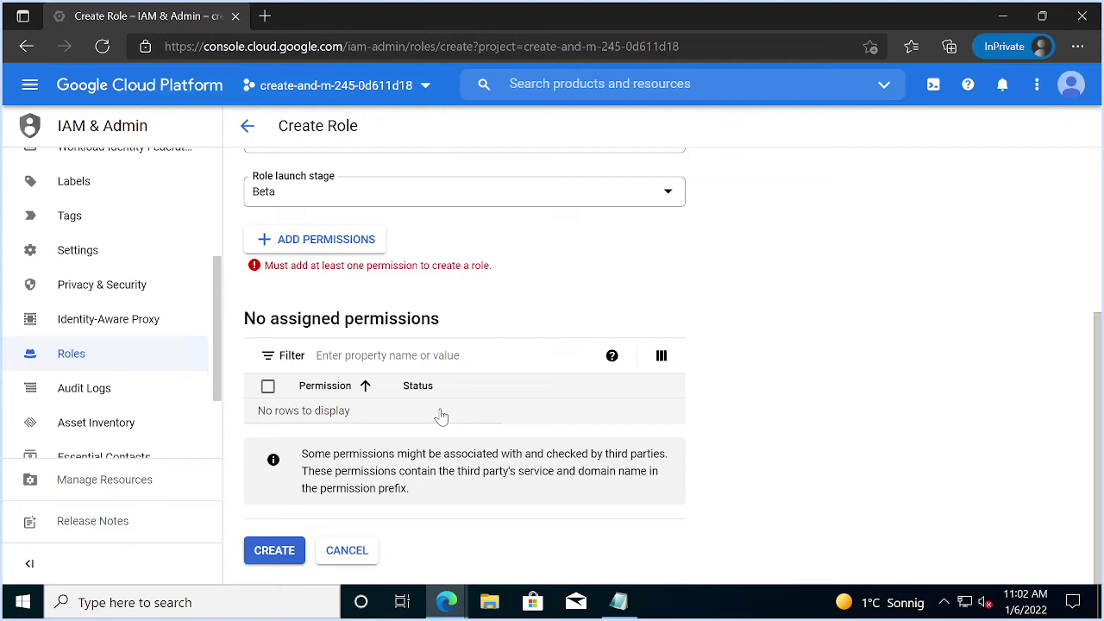
scroll(441, 416, "up", 3)
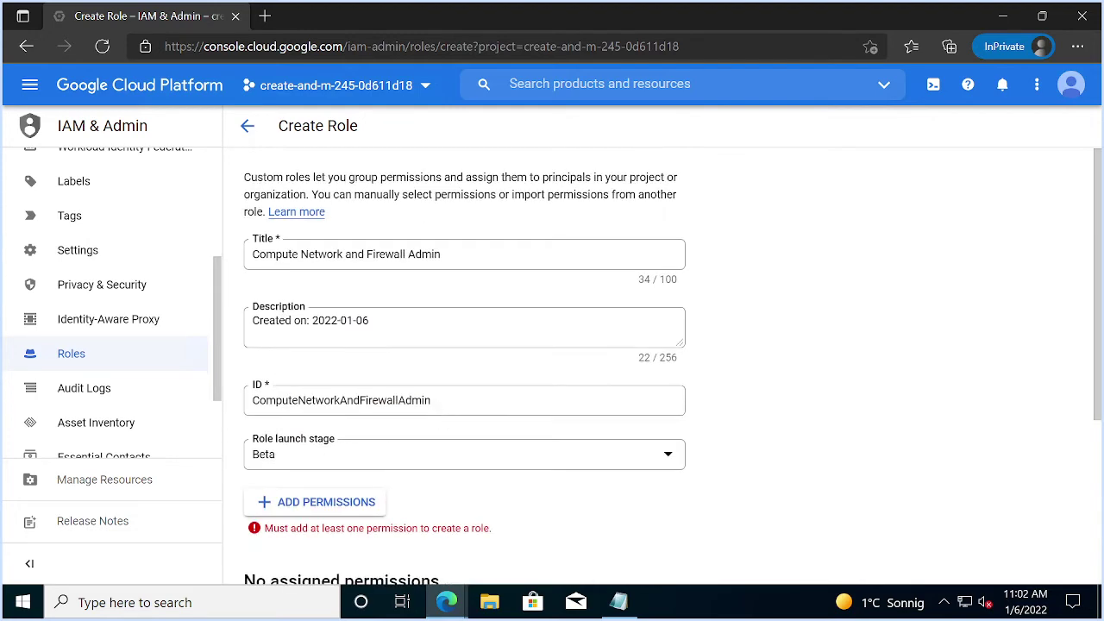
scroll(382, 296, "down", 3)
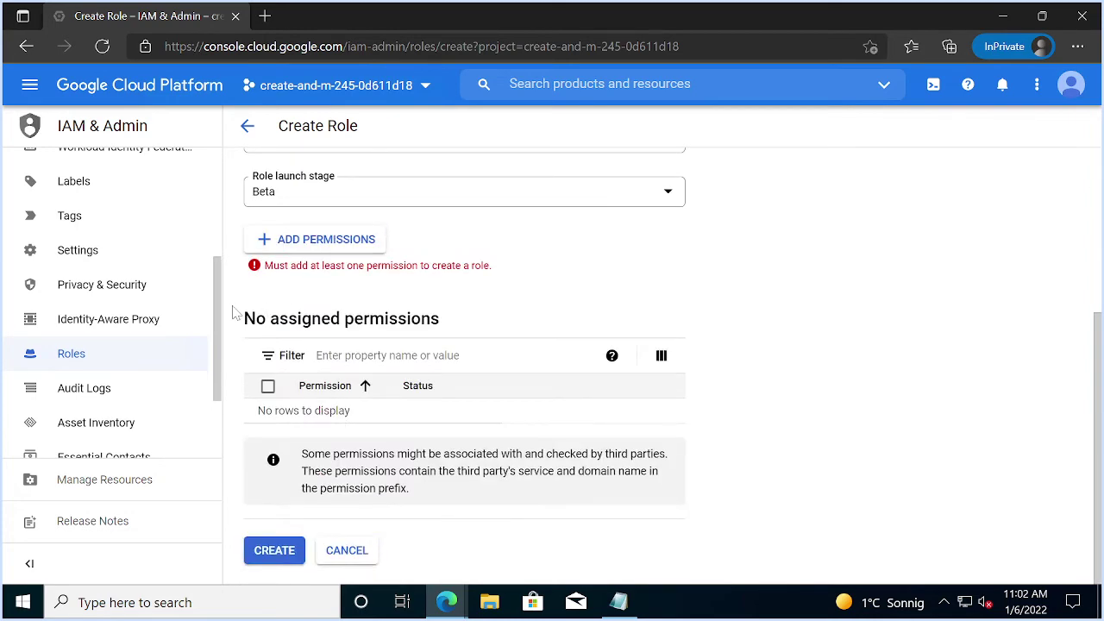
- Start adding permissions to the new role and filter the available permissions by the Firewall Admin role
left_click(276, 246)
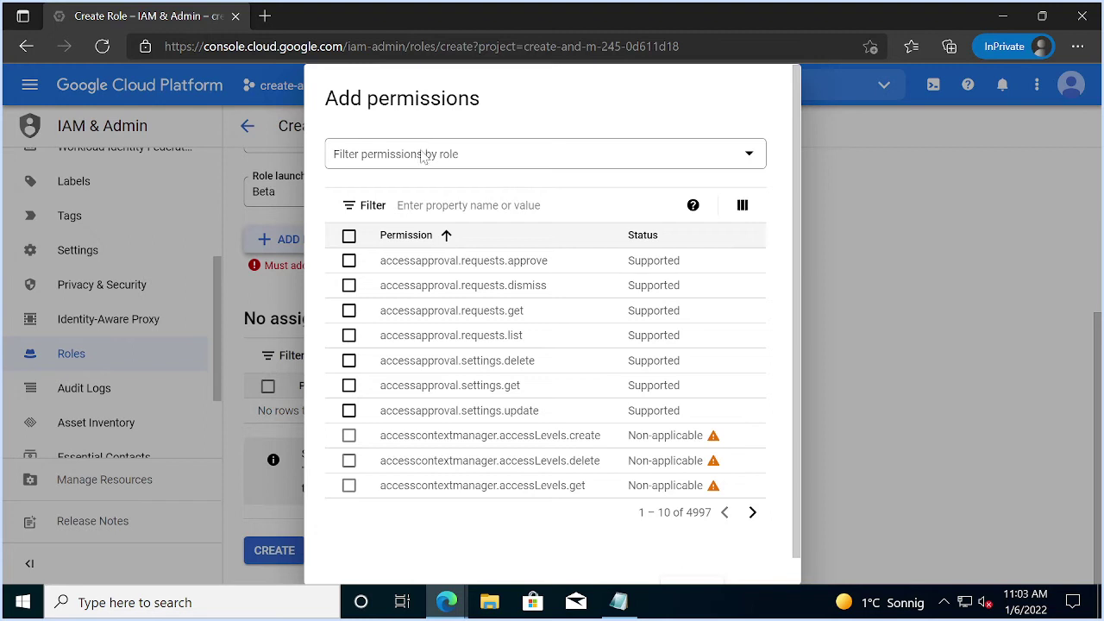
scroll(675, 439, "down", 1)
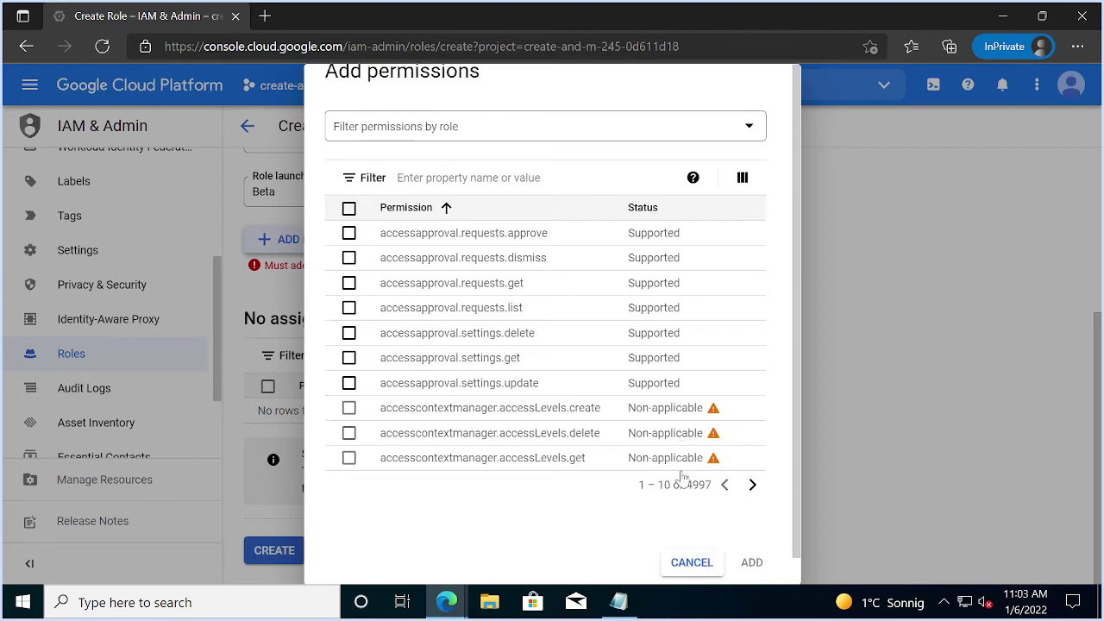
left_click(387, 126)
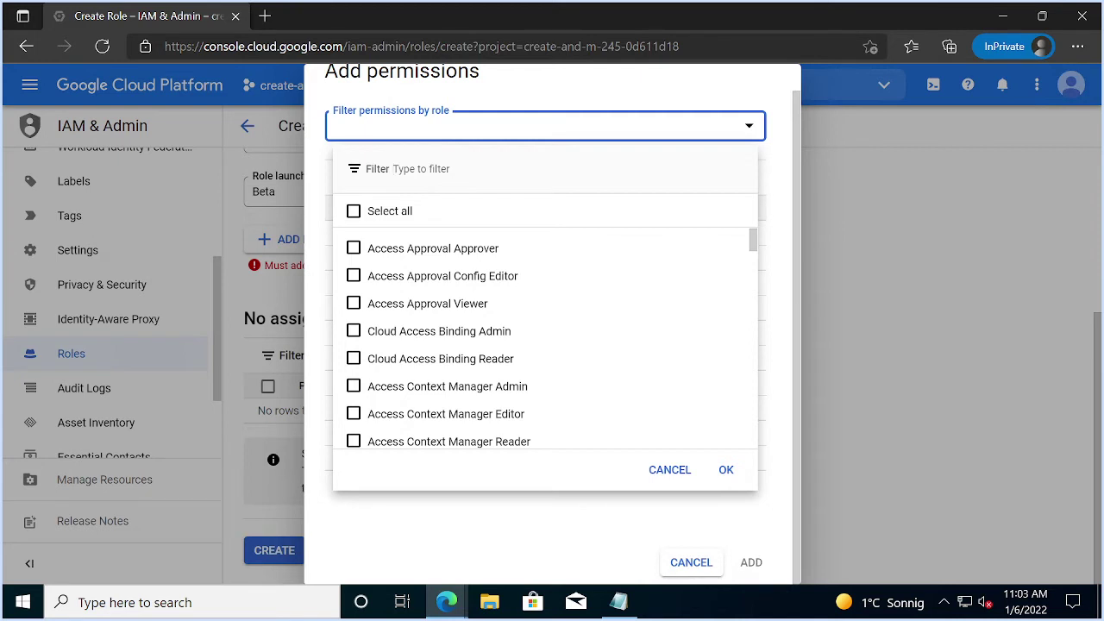
type("firewa")
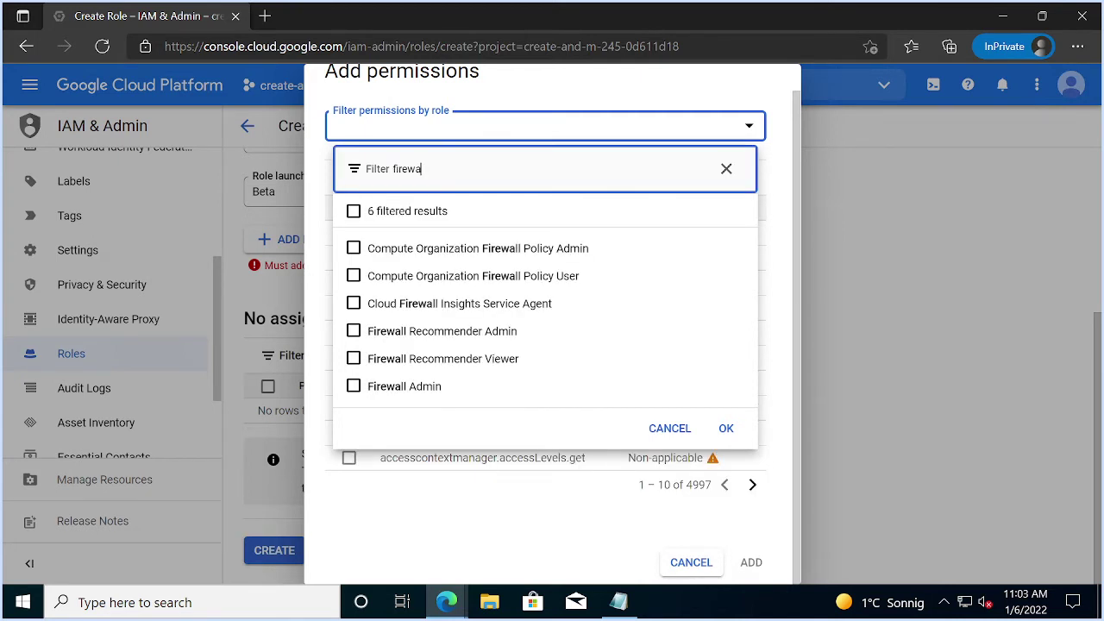
left_click(353, 276)
left_click(353, 276)
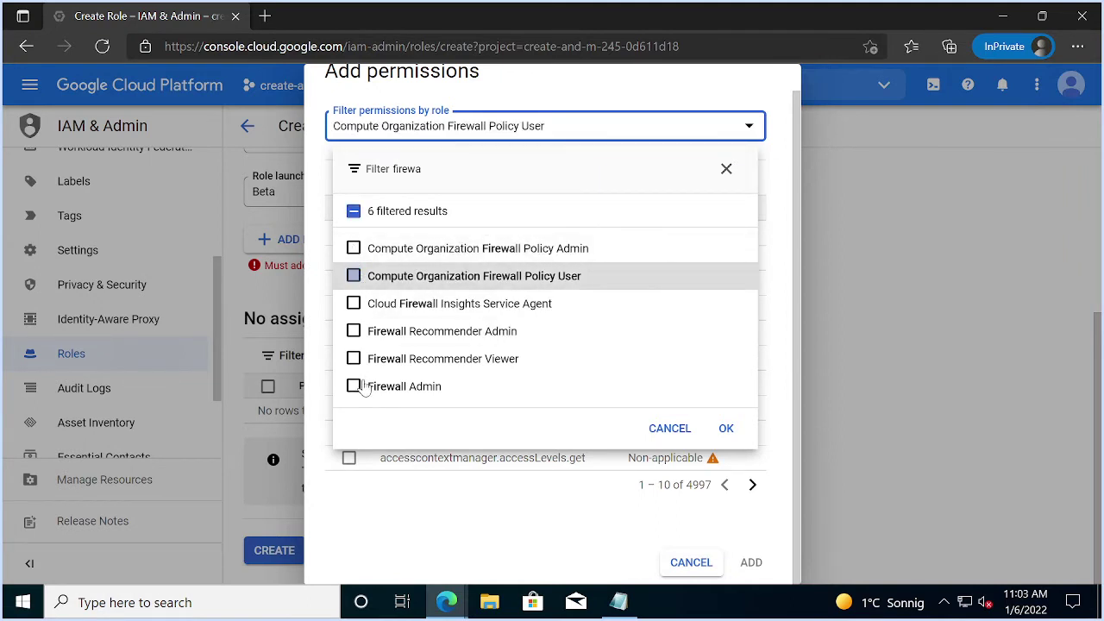
left_click(354, 387)
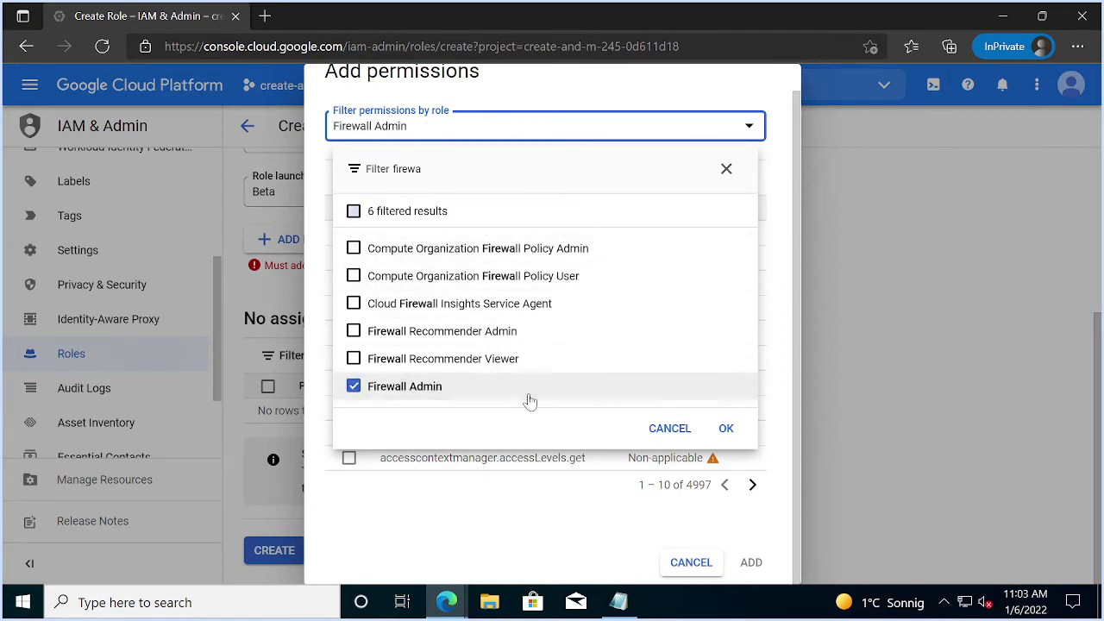
left_click(726, 428)
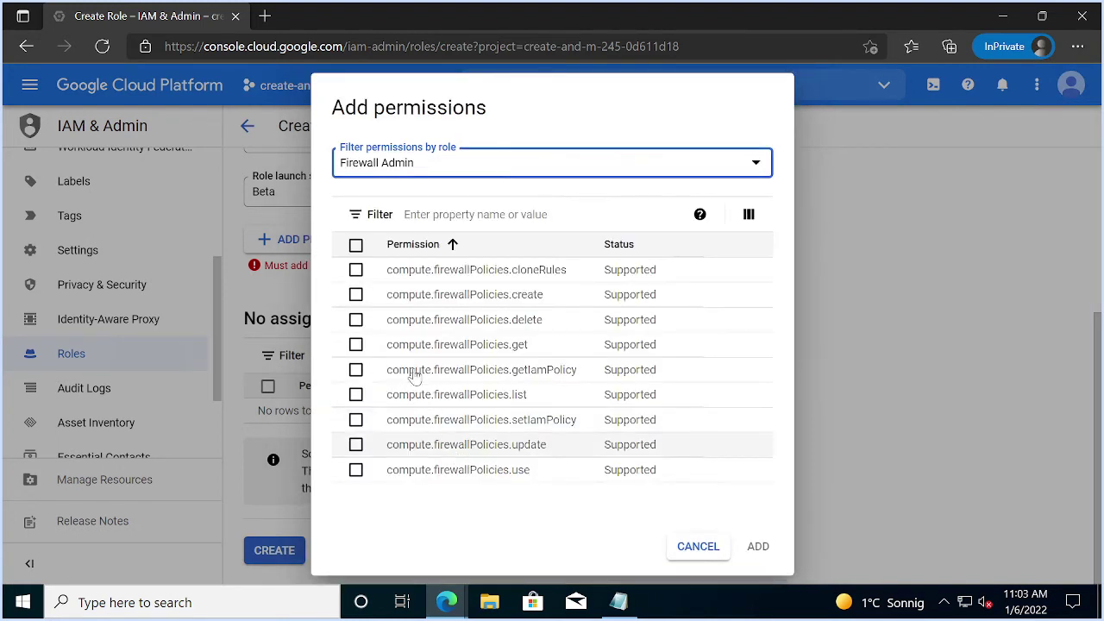
- Add all nine compute.firewallPolicies permissions, from cloneRules through use, to the new role and create it
left_click(355, 269)
left_click(355, 294)
left_click(355, 320)
left_click(356, 344)
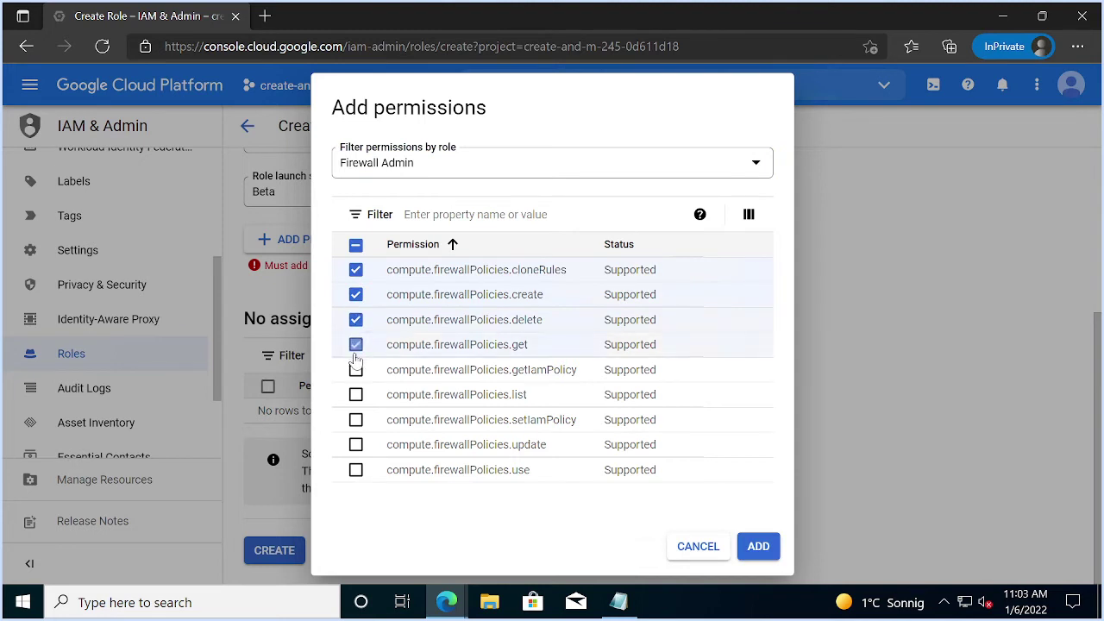
left_click(355, 369)
left_click(355, 394)
left_click(355, 419)
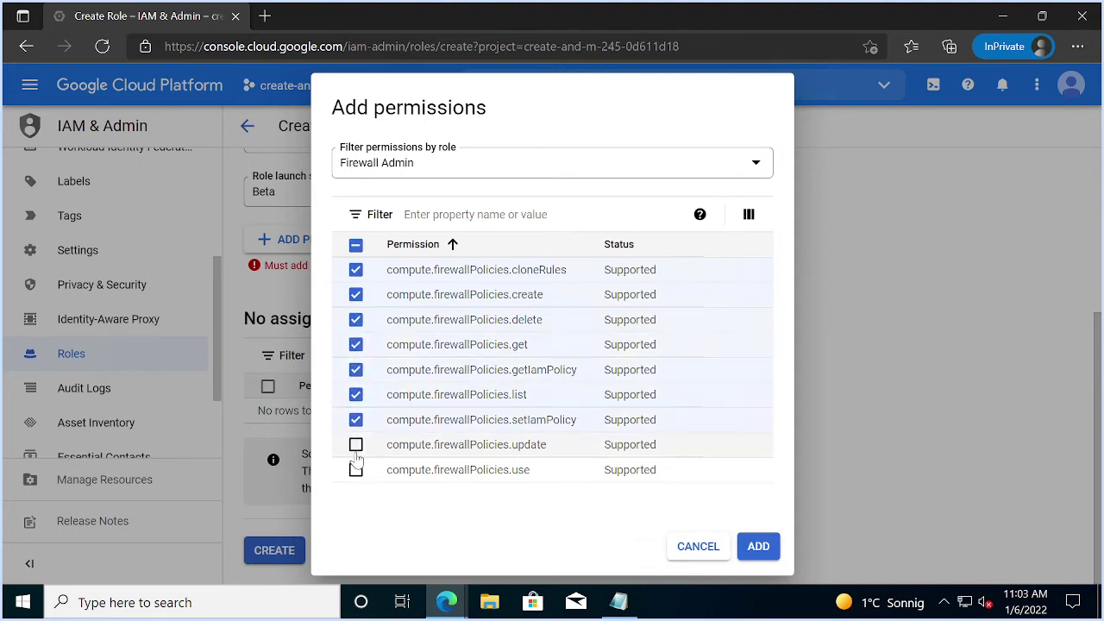
left_click(356, 444)
left_click(356, 469)
left_click(760, 547)
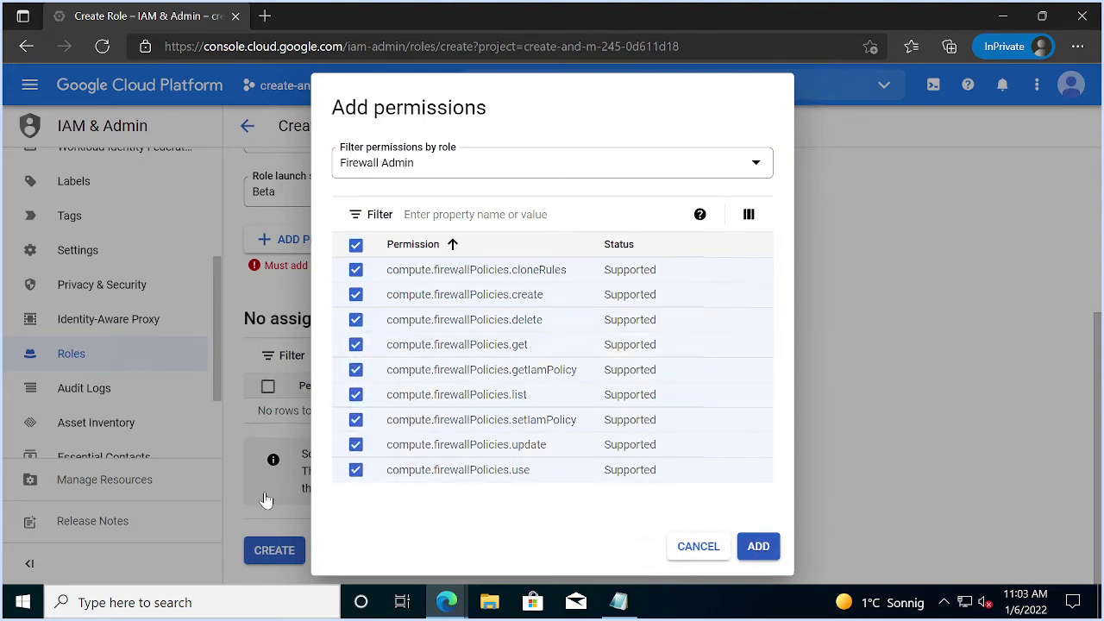
scroll(384, 518, "down", 5)
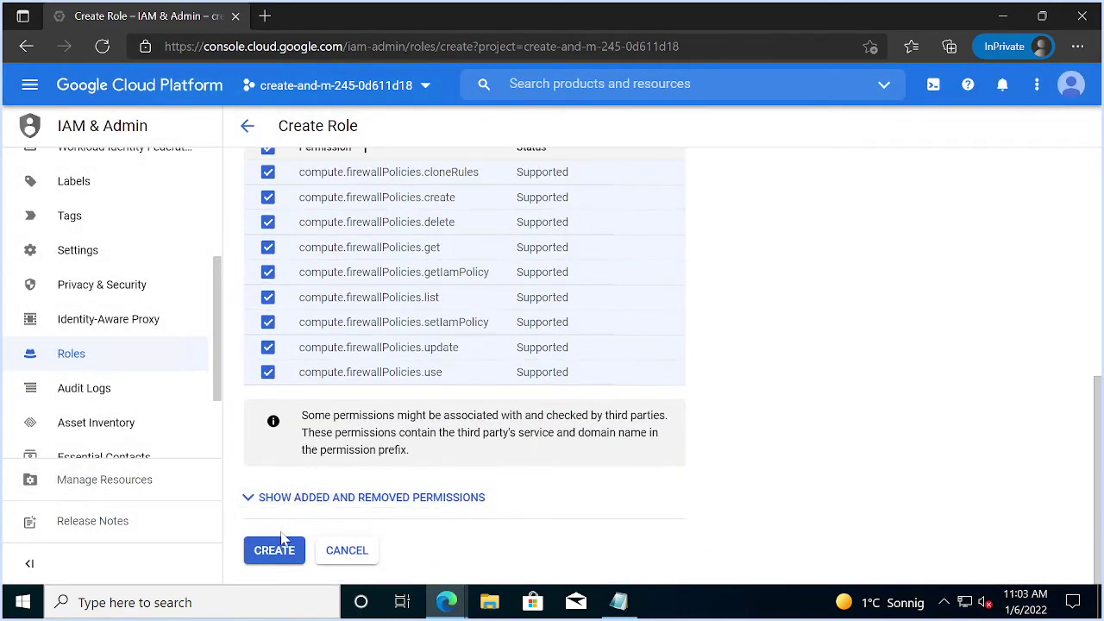
left_click(275, 549)
- Consult the lab guide's Assign the New Role section and open the project's IAM page in the Google Cloud console
key("alt+Tab")
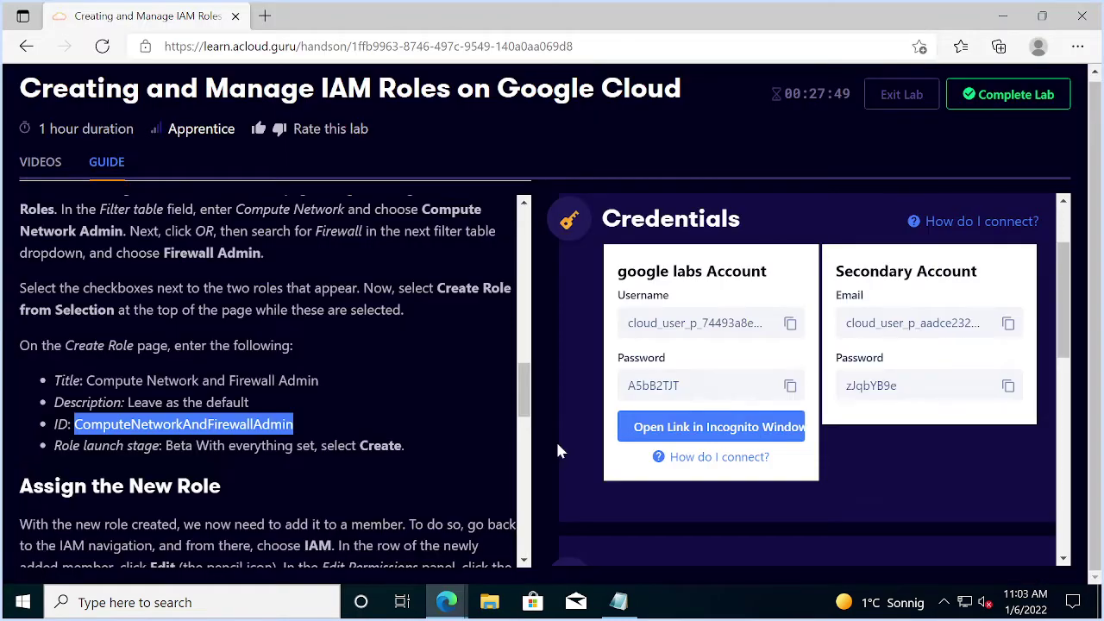
scroll(275, 380, "down", 5)
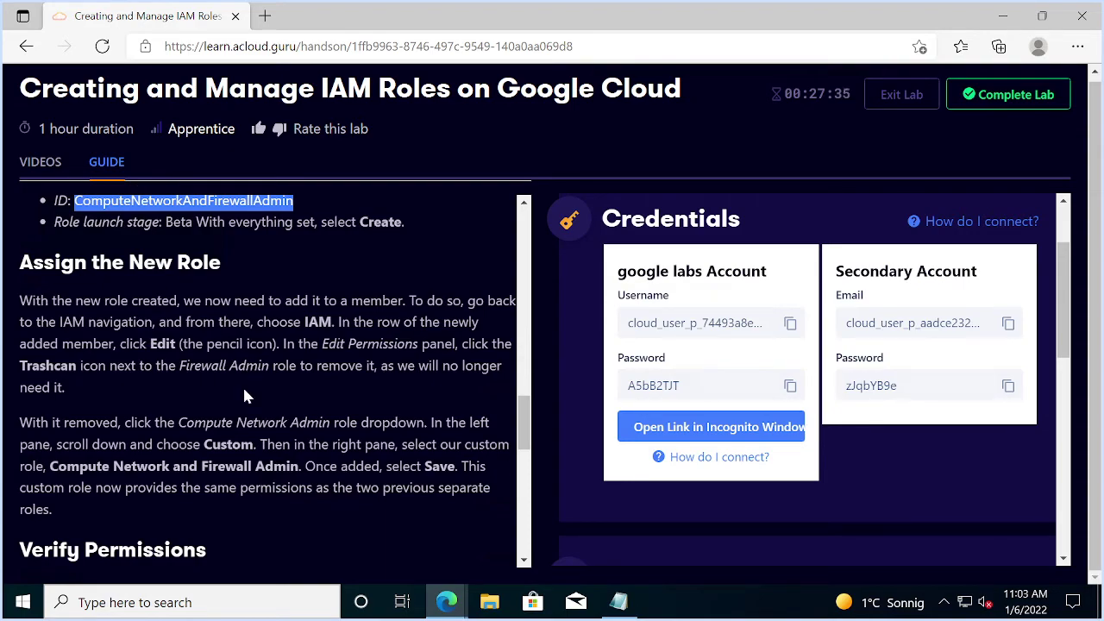
scroll(245, 395, "up", 5)
scroll(244, 388, "up", 7)
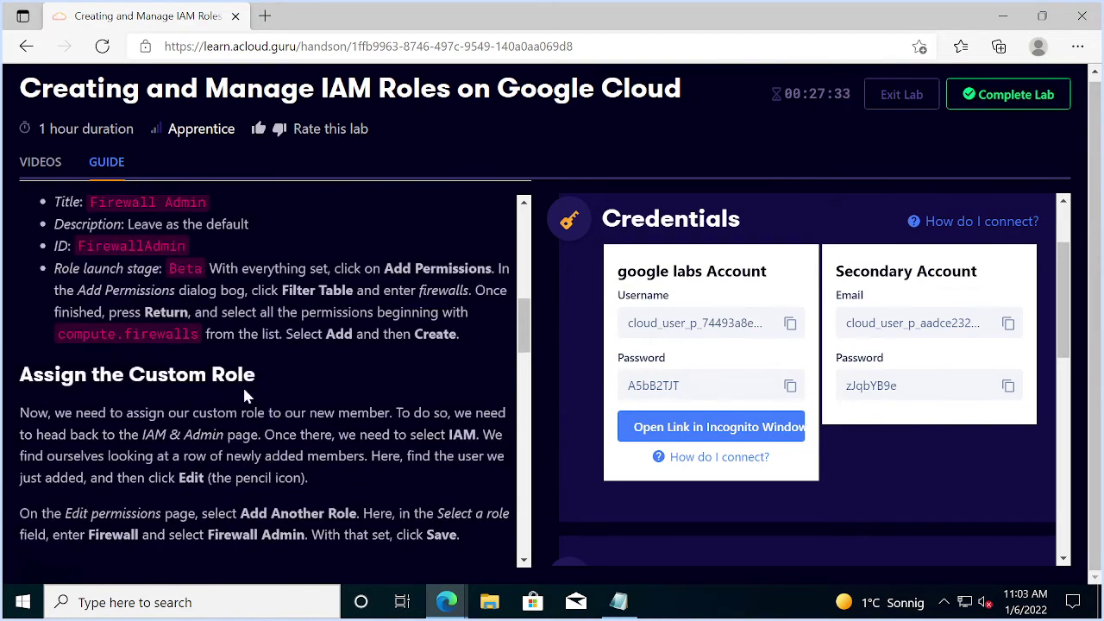
scroll(259, 380, "down", 6)
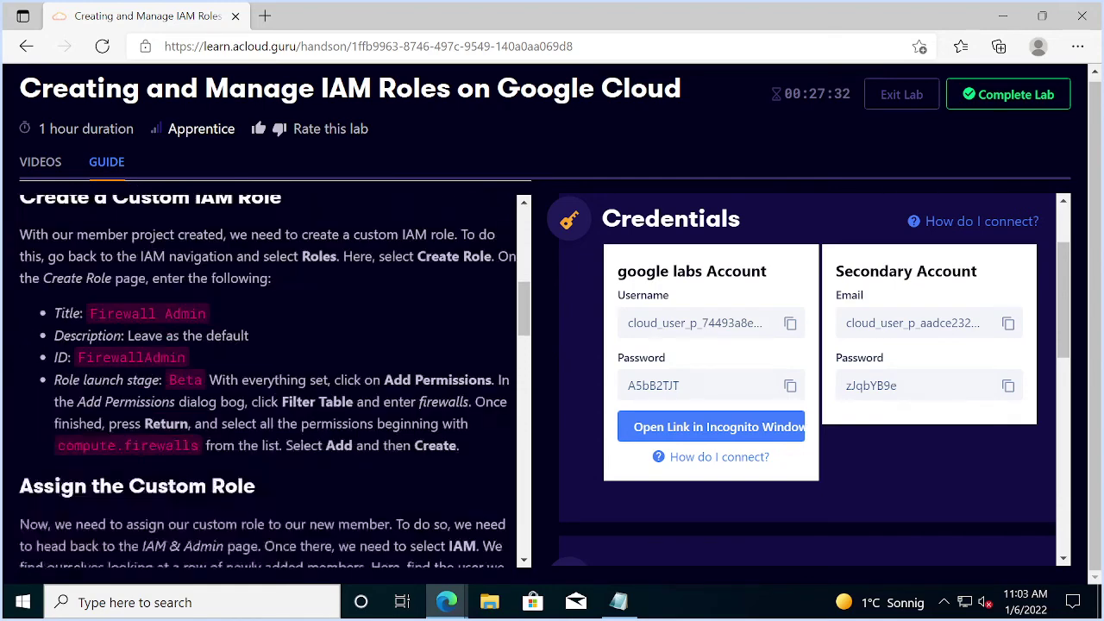
scroll(275, 379, "down", 6)
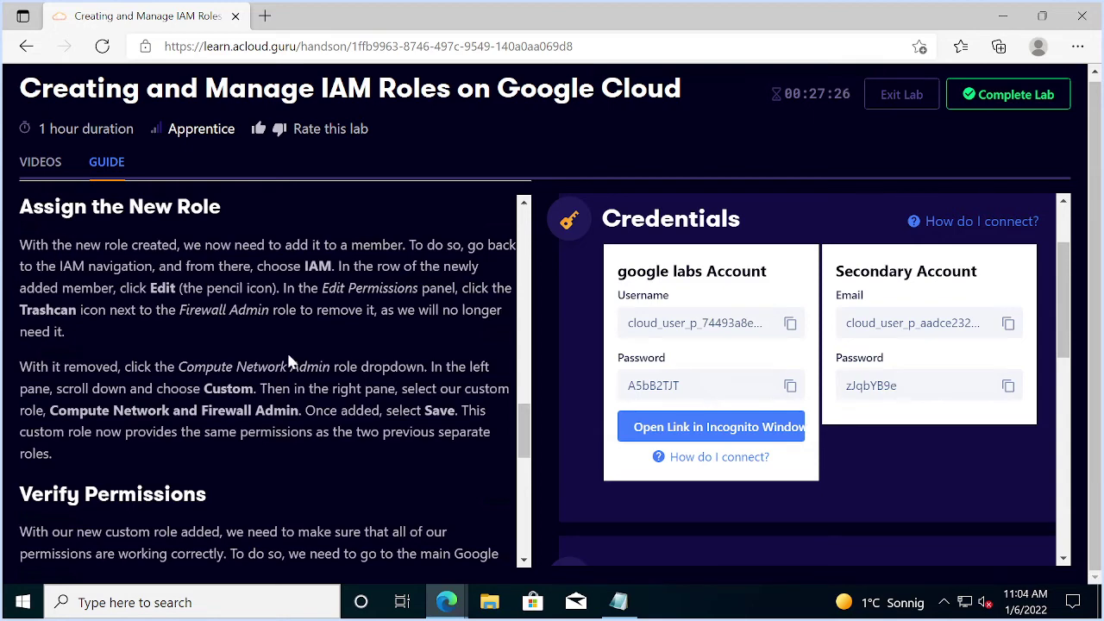
key("alt+Tab")
key("alt+Tab")
key("alt+Tab")
scroll(56, 362, "up", 5)
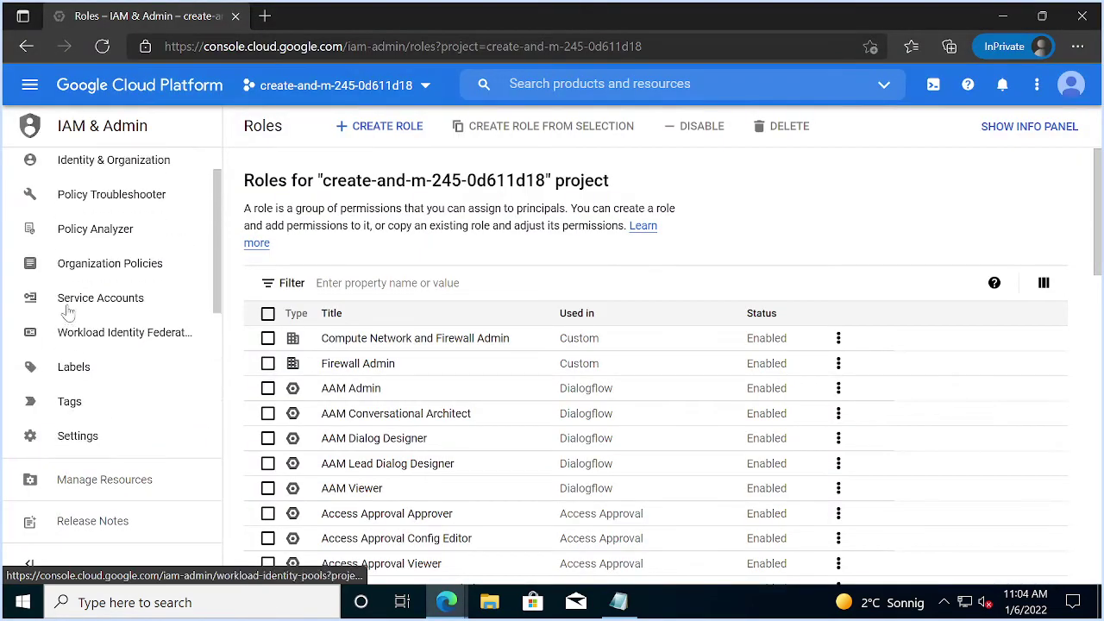
left_click(68, 173)
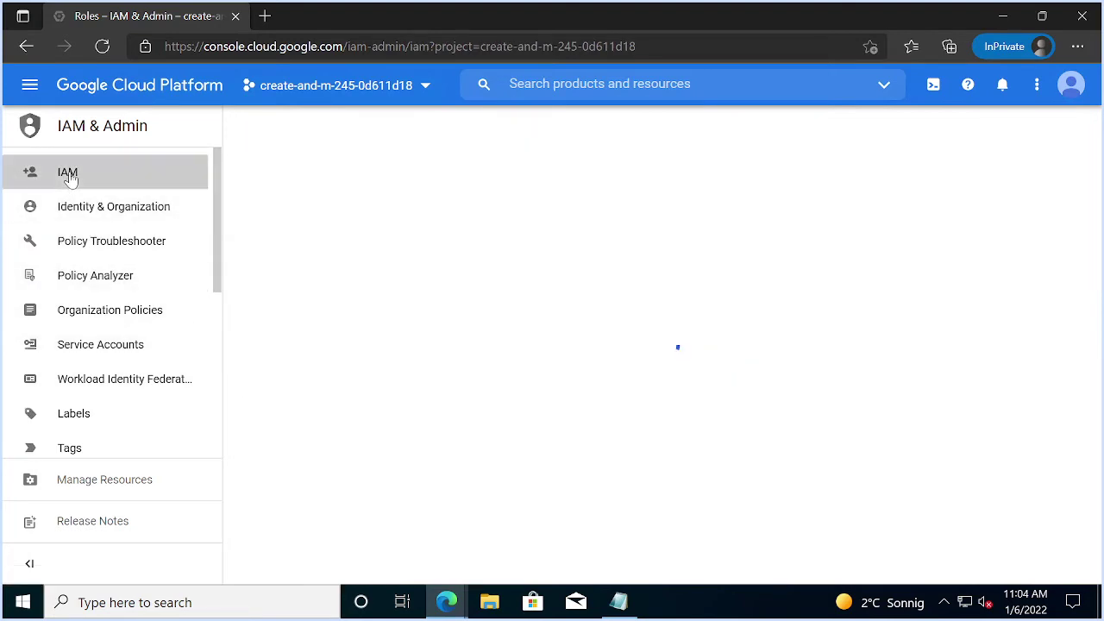
- Open the permissions of the signed-in lab account that has the Firewall Admin role for editing, and compare them with the lab guide
key("alt+Tab")
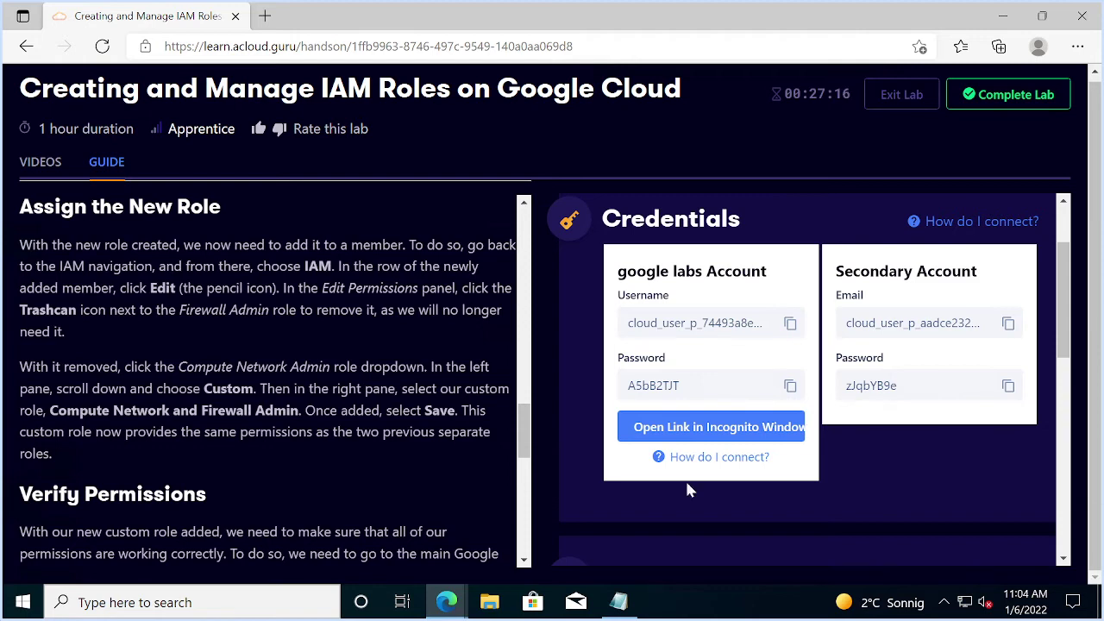
key("alt+Tab")
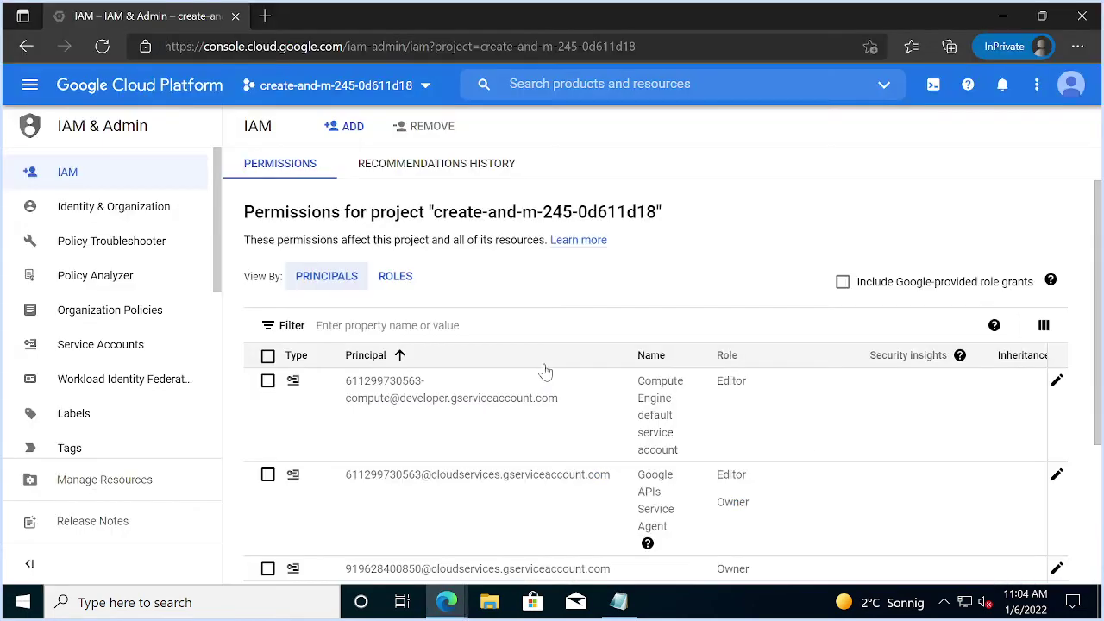
scroll(569, 450, "down", 2)
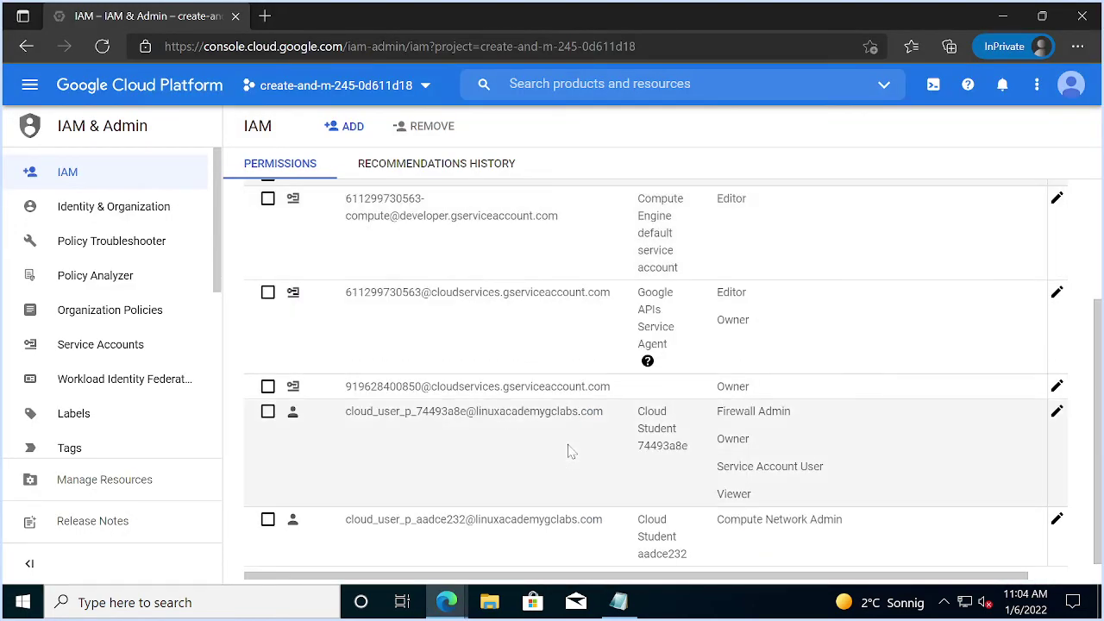
scroll(569, 450, "down", 1)
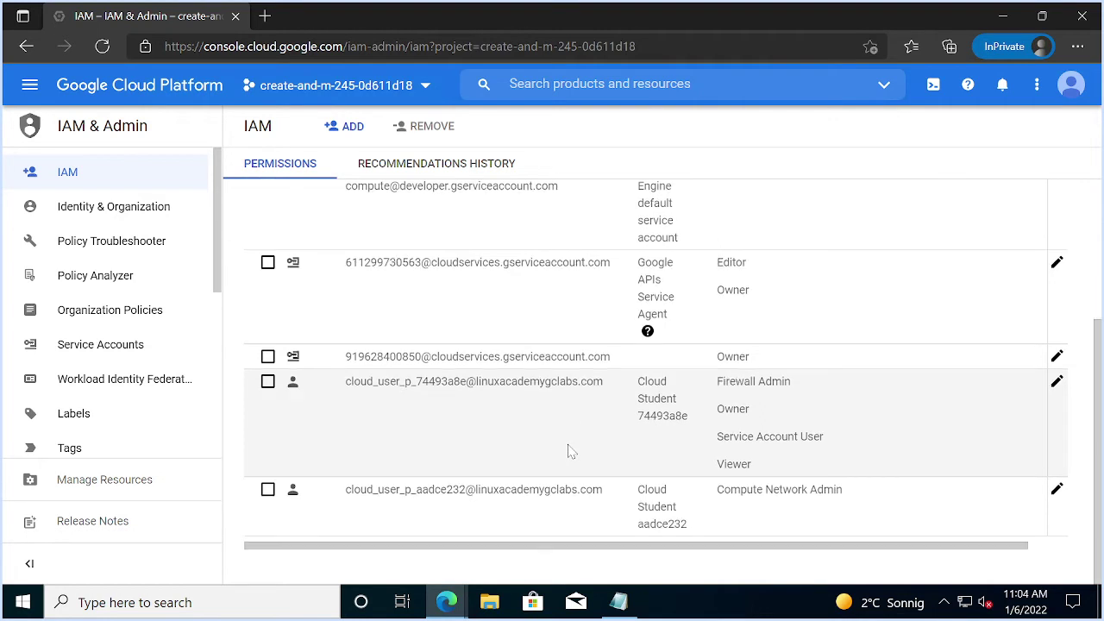
scroll(515, 450, "up", 1)
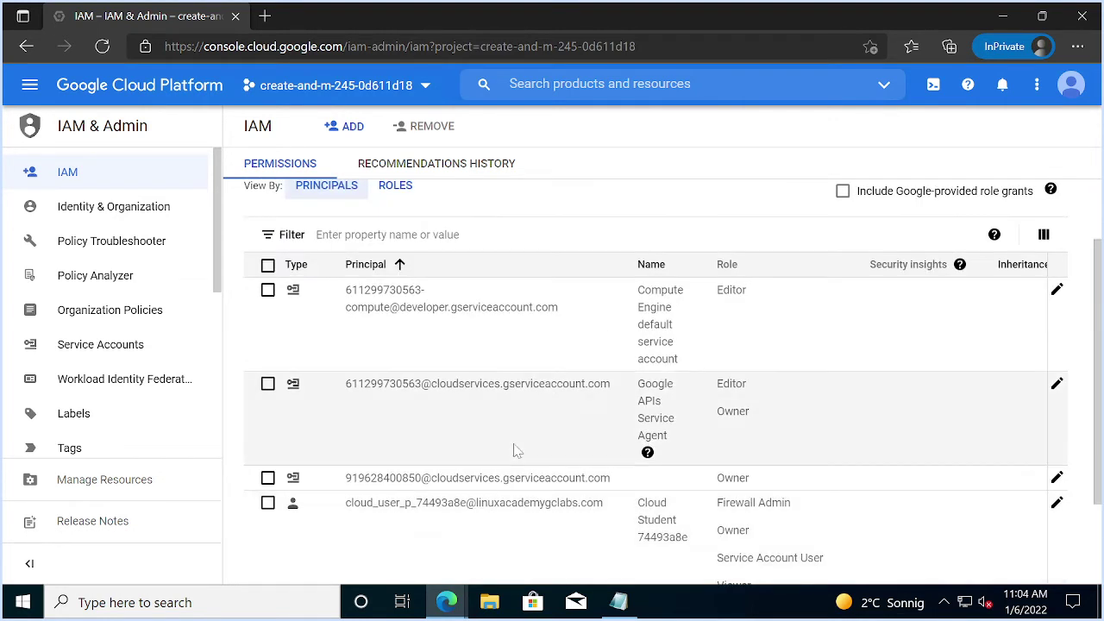
scroll(515, 450, "down", 1)
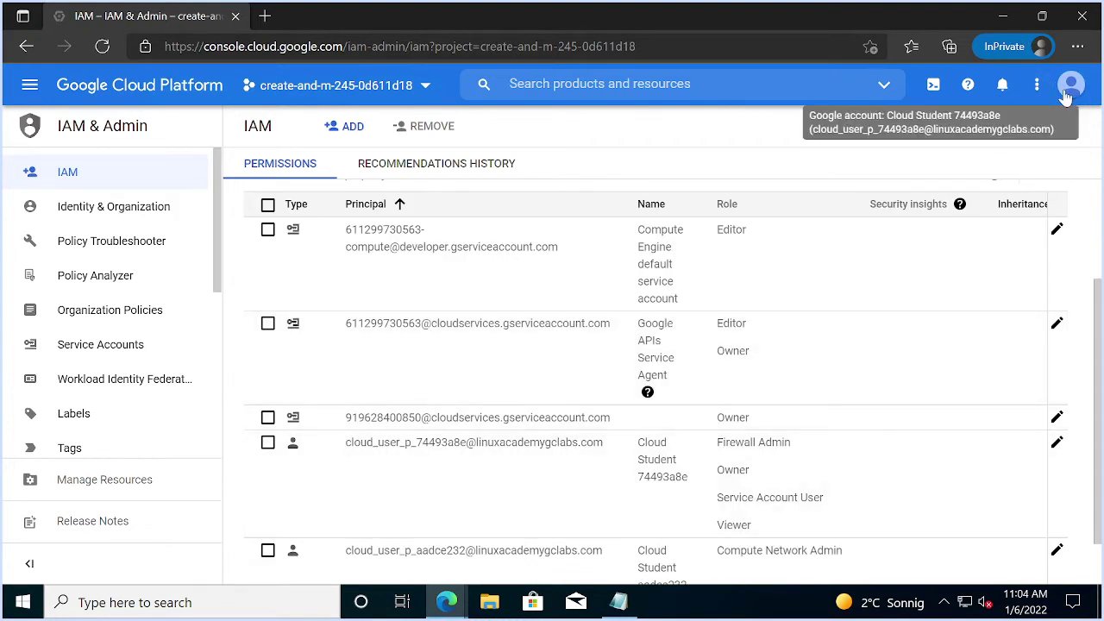
left_click(1056, 443)
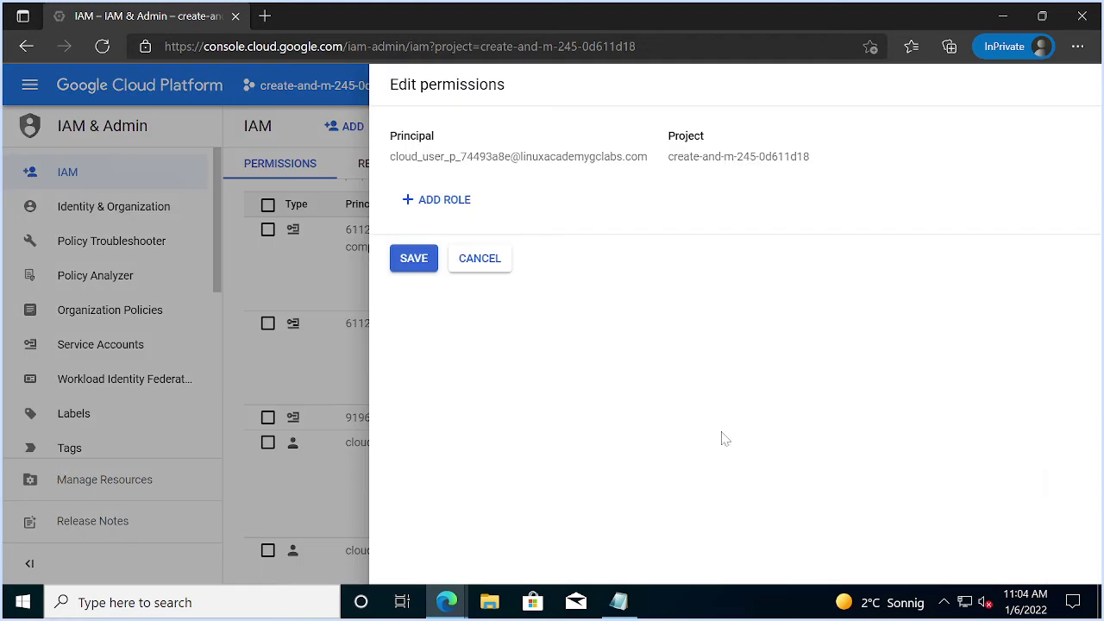
left_click(415, 261)
key("alt+Tab")
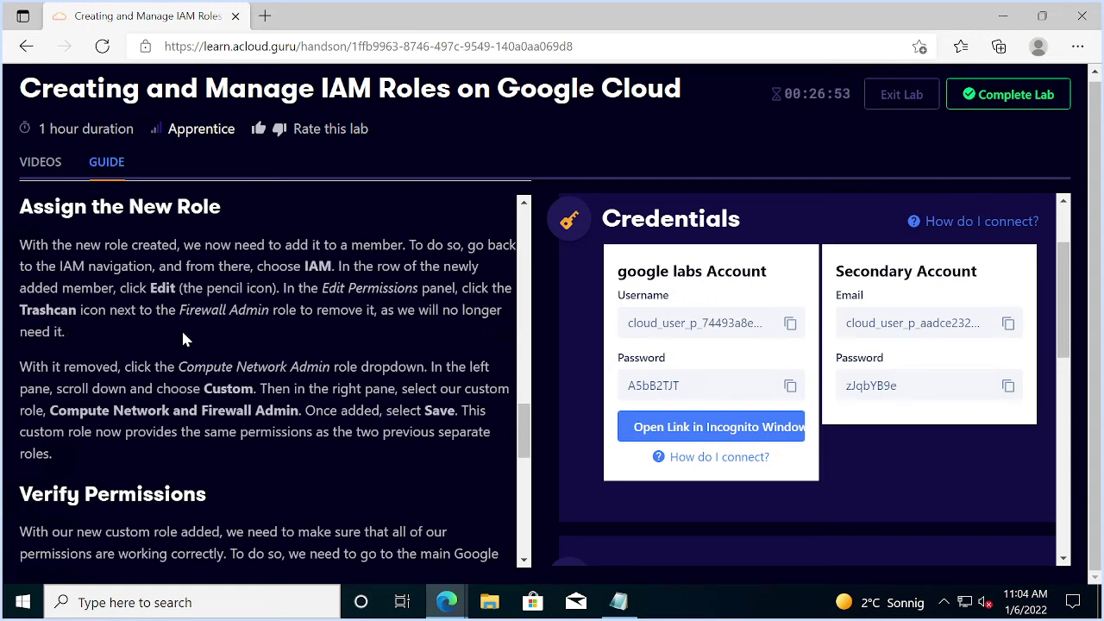
key("alt+Tab")
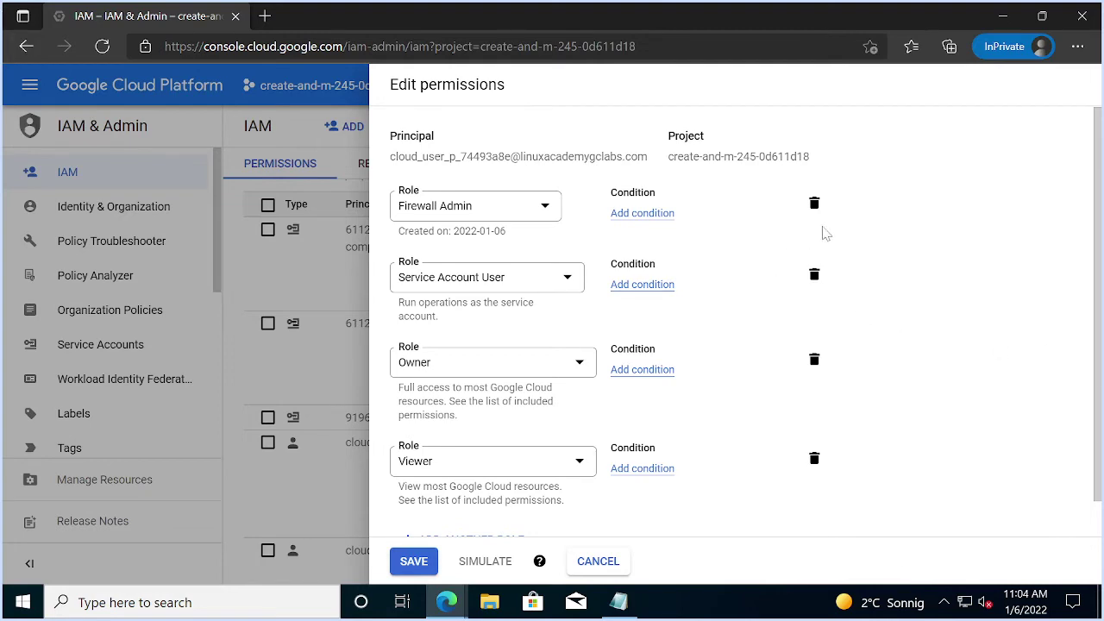
key("alt+Tab")
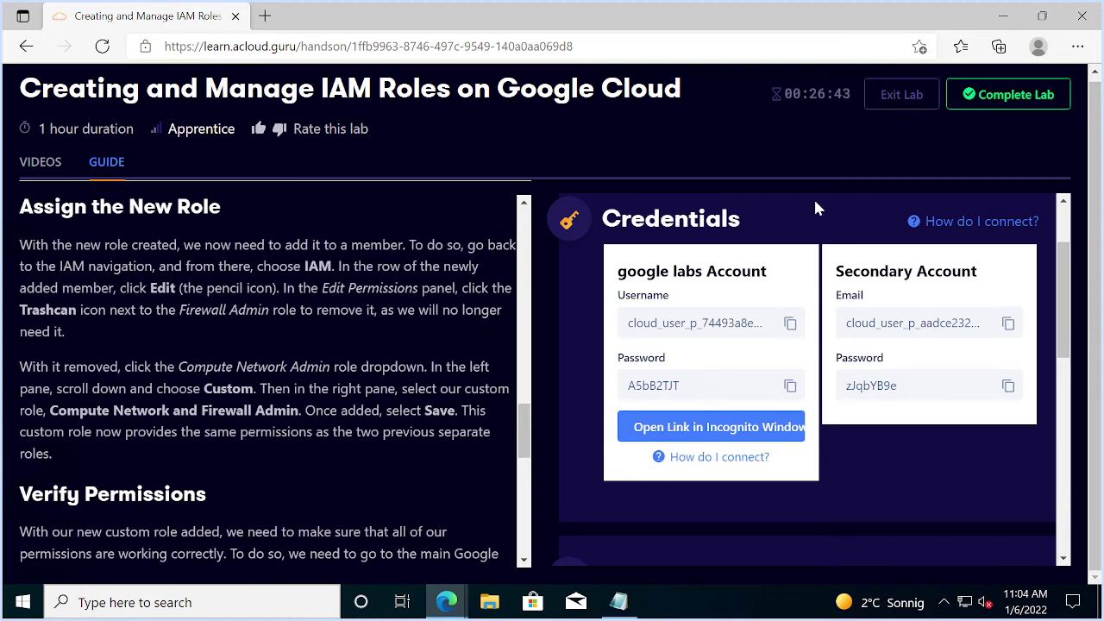
key("alt+Tab")
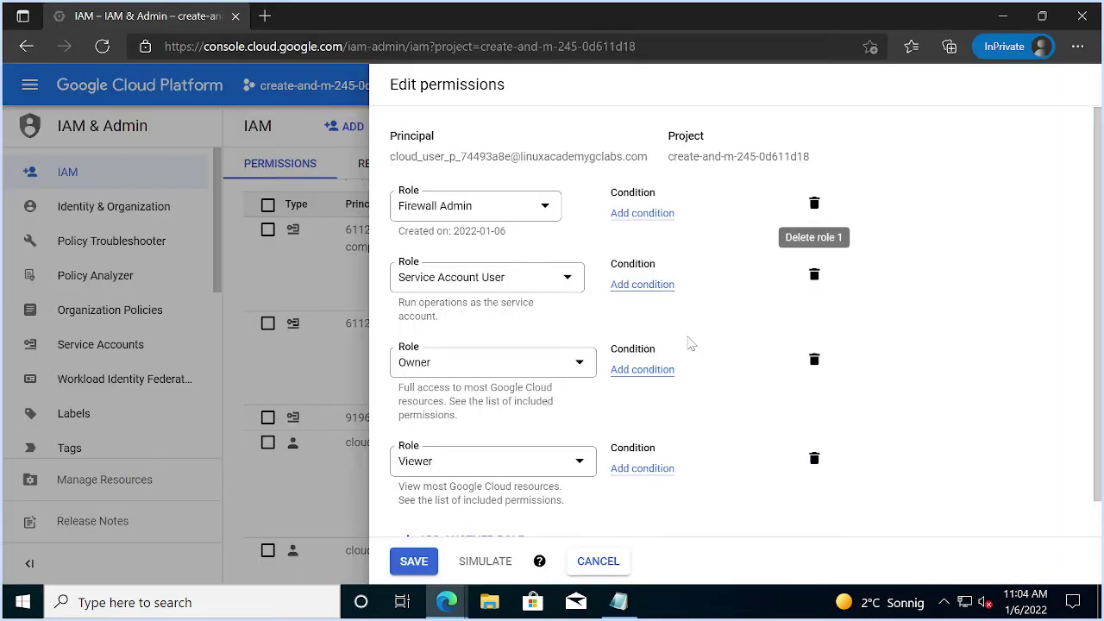
- Remove the Firewall Admin role from the lab account's permissions and check the lab guide for the role to assign
scroll(690, 340, "down", 1)
scroll(753, 336, "up", 1)
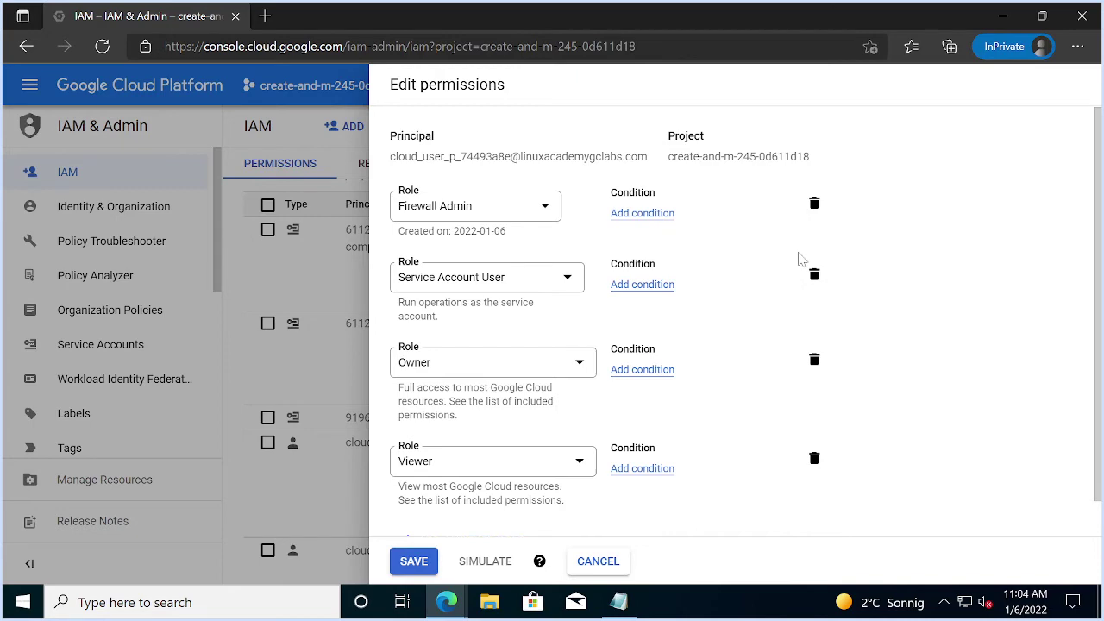
left_click(814, 205)
key("alt+Tab")
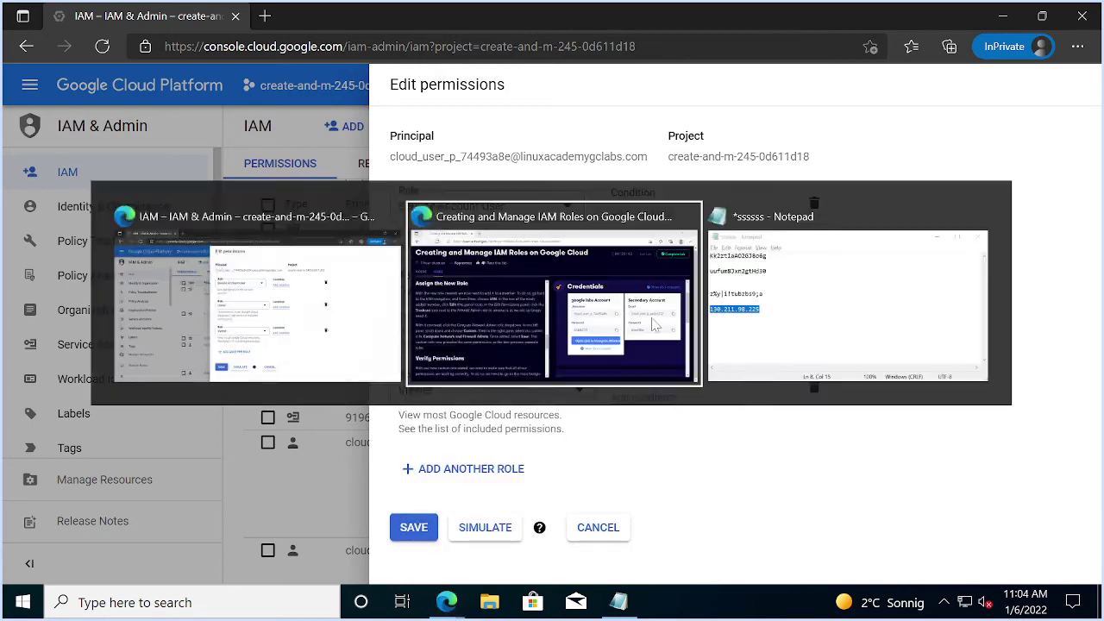
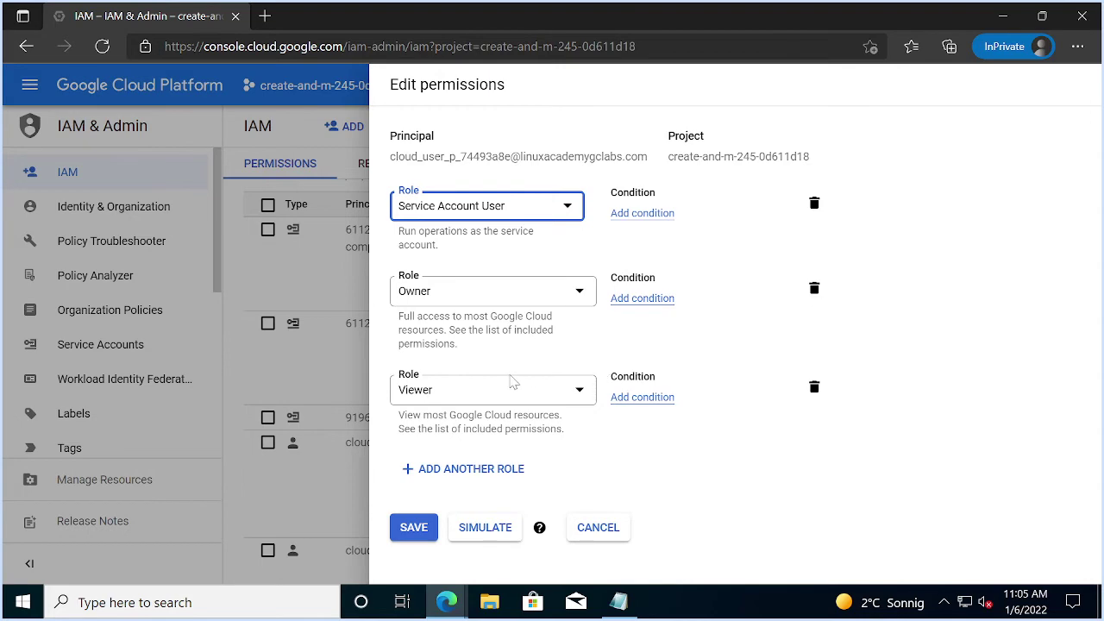
key("alt+Tab")
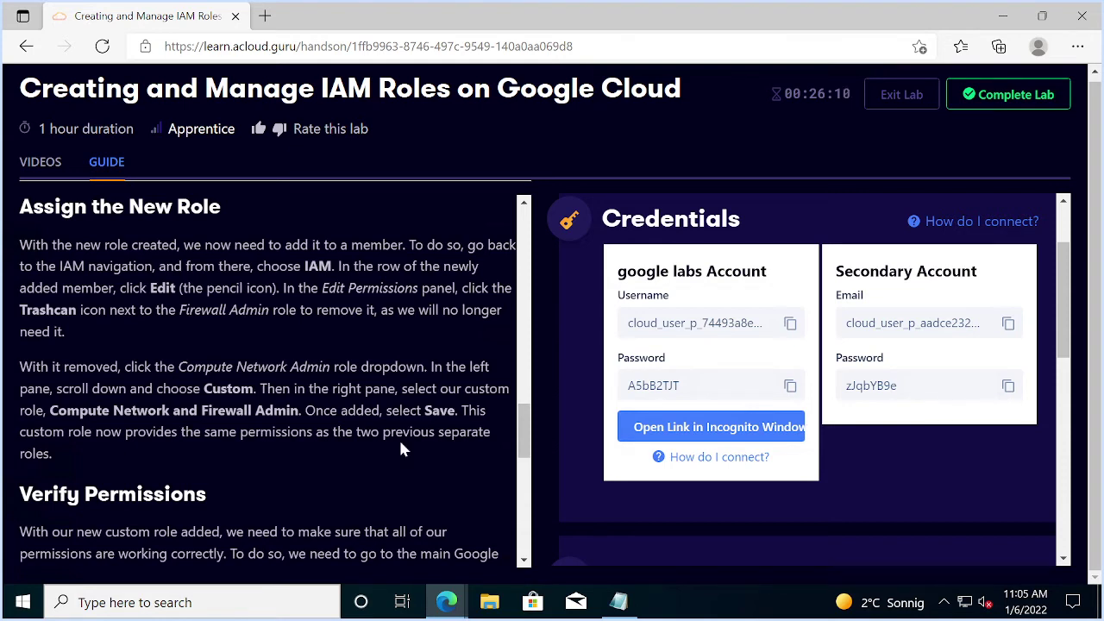
key("alt+Tab")
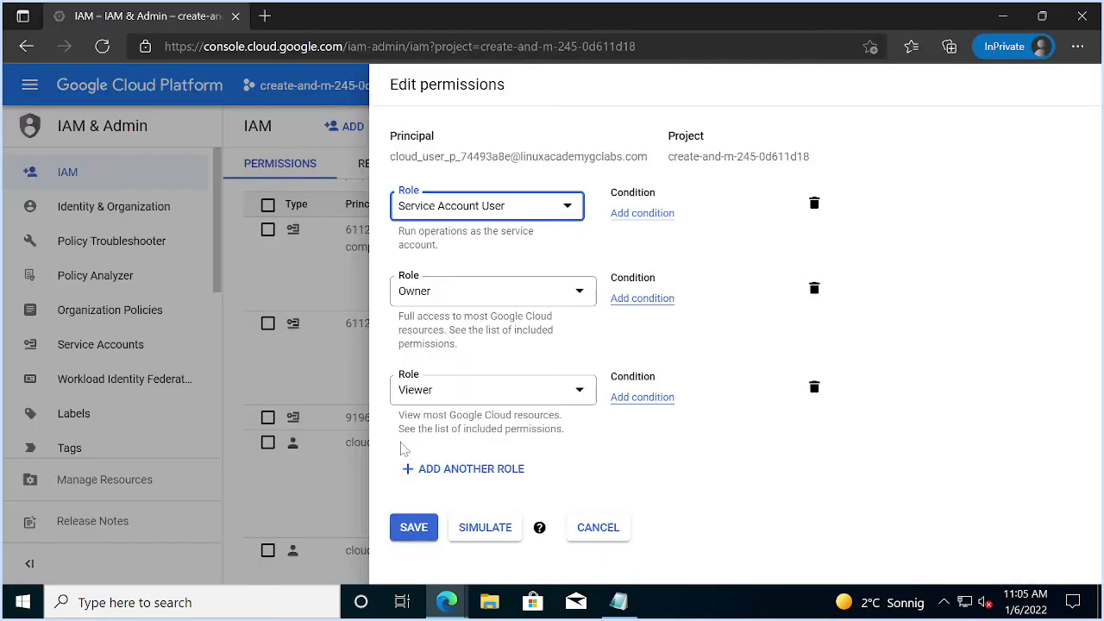
- Add another role to the lab account, choose Compute Network Admin for it, and compare it with the lab guide
left_click(472, 468)
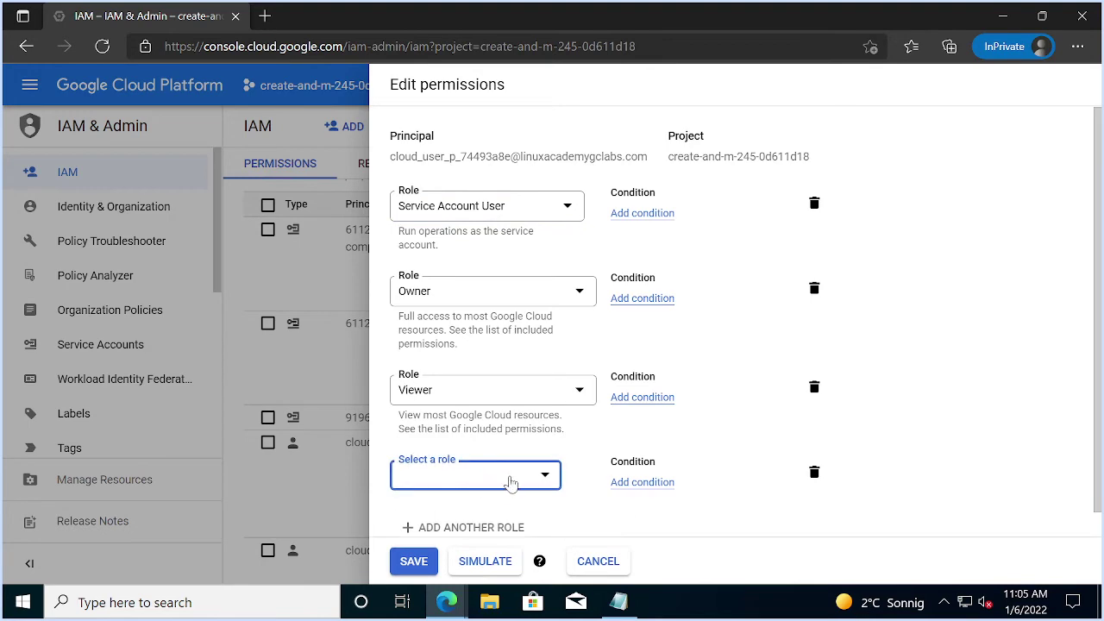
left_click(510, 483)
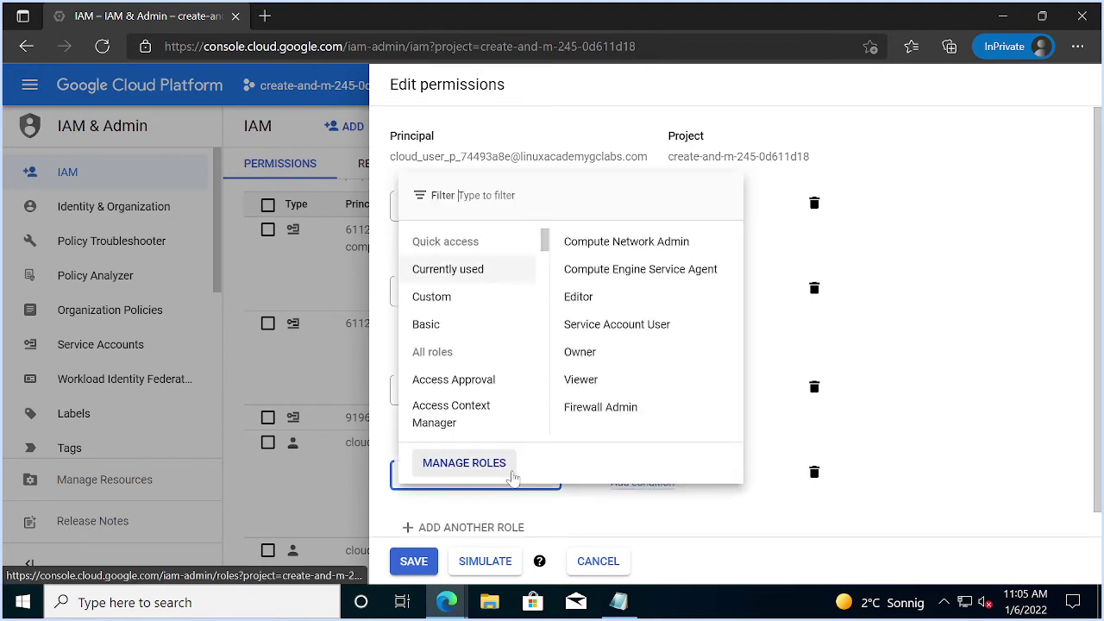
left_click(642, 245)
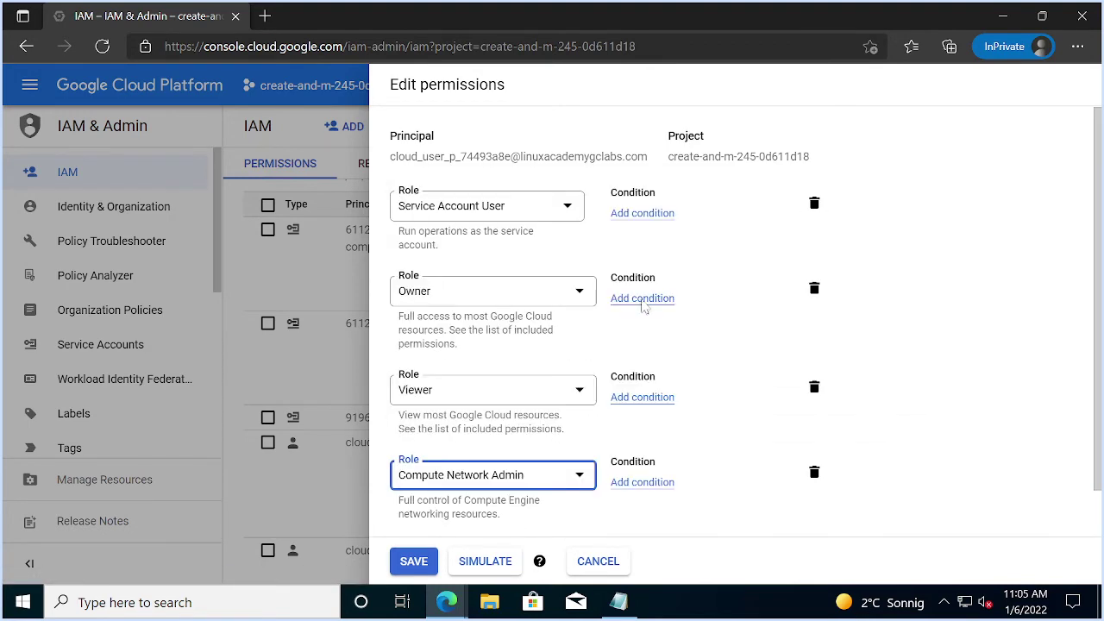
key("alt+Tab")
key("alt+Tab")
- Filter the roles by "compute network admin" and change the added role to the custom Compute Network and Firewall Admin
left_click(566, 488)
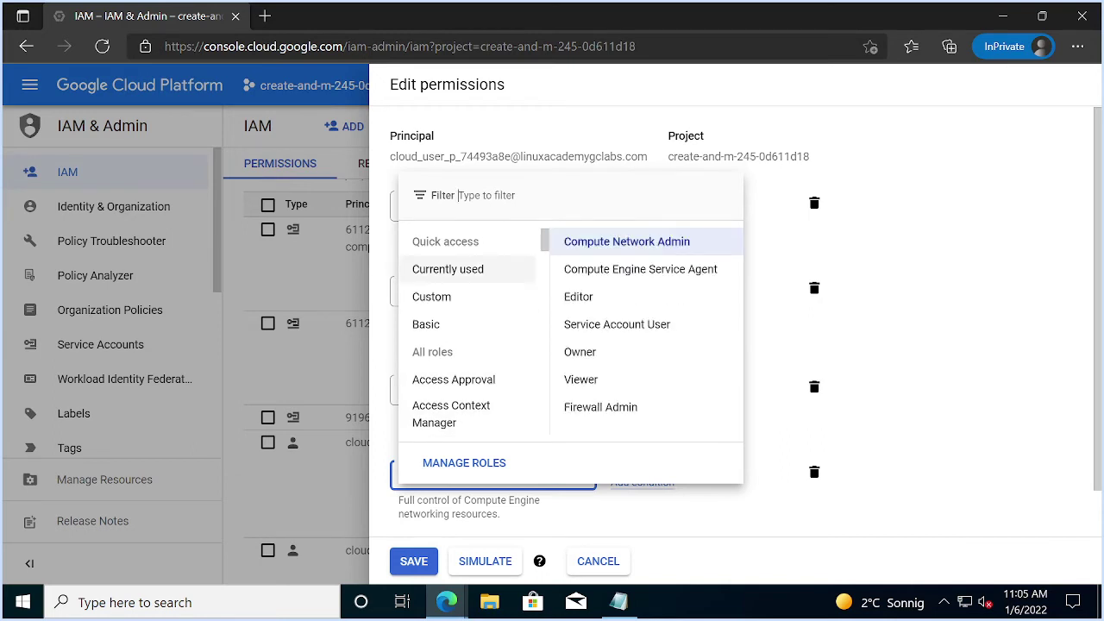
type("computer")
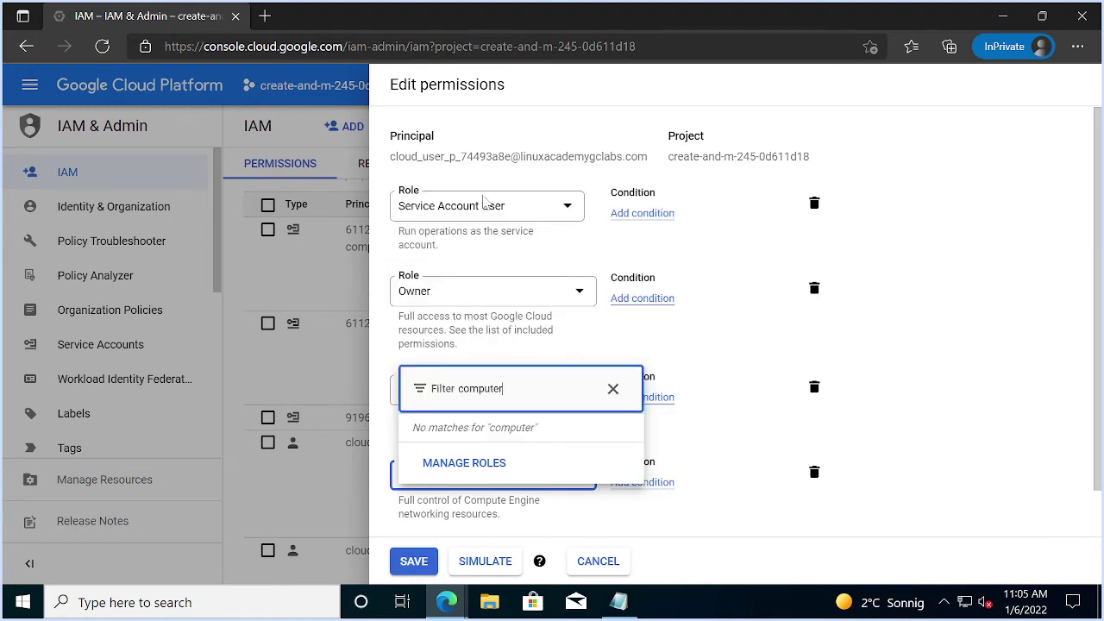
type("net")
key("BackSpace")
key("BackSpace")
key("BackSpace")
key("BackSpace")
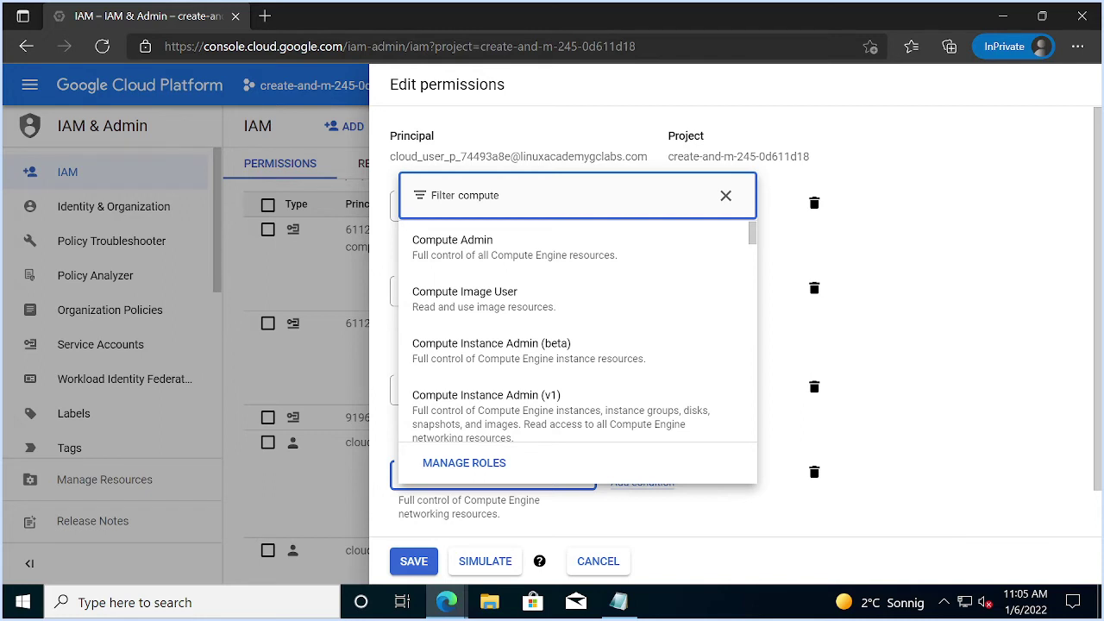
type("net")
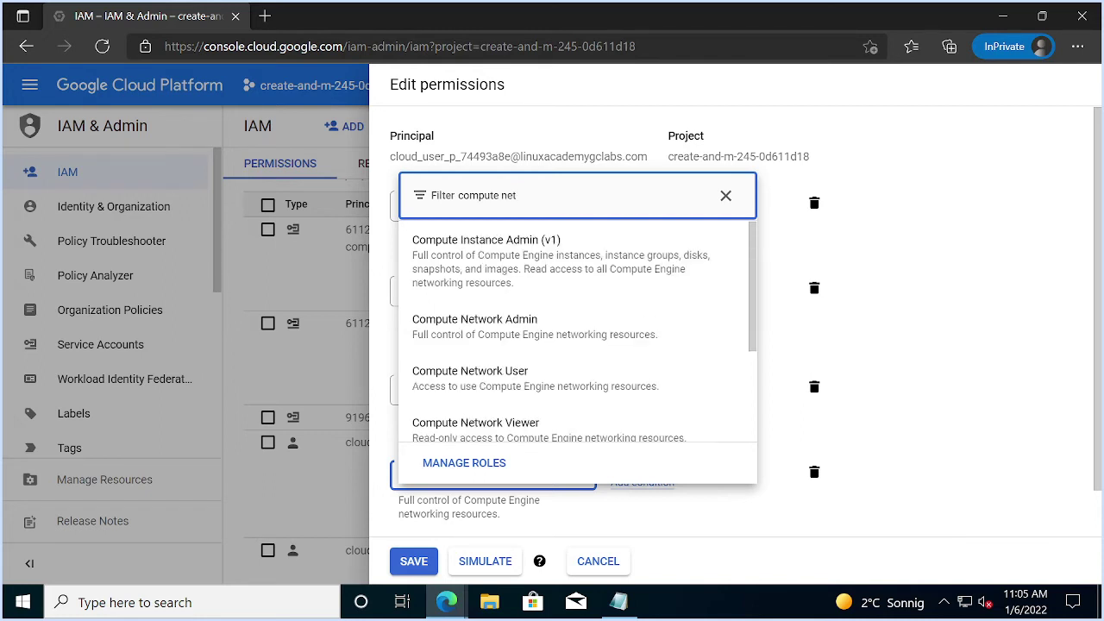
type("work admin")
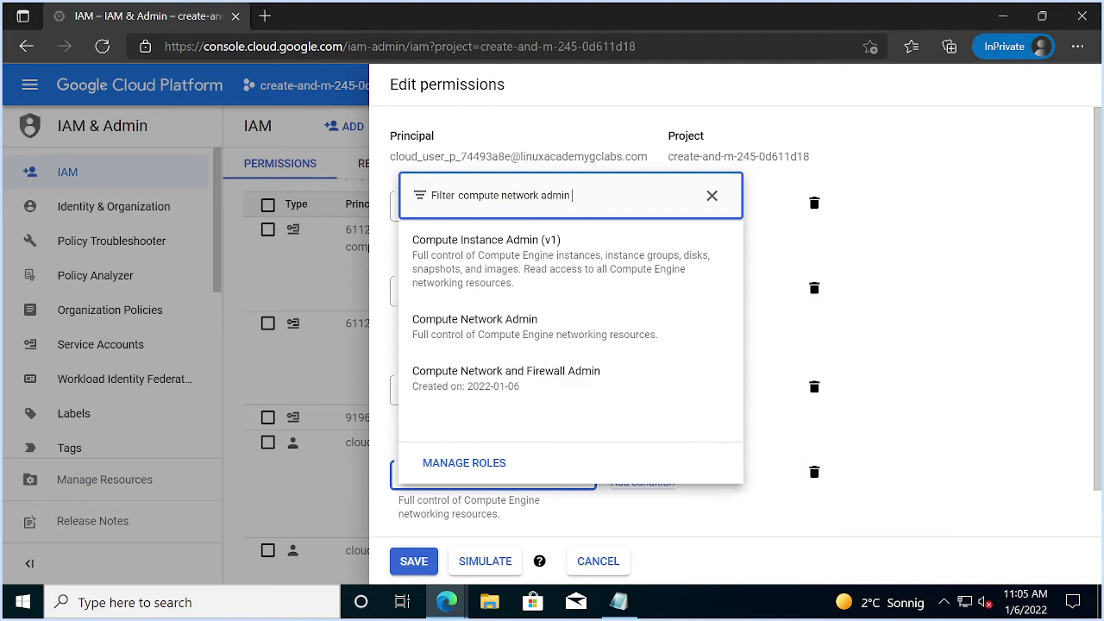
left_click(463, 388)
left_click(464, 388)
scroll(628, 443, "down", 1)
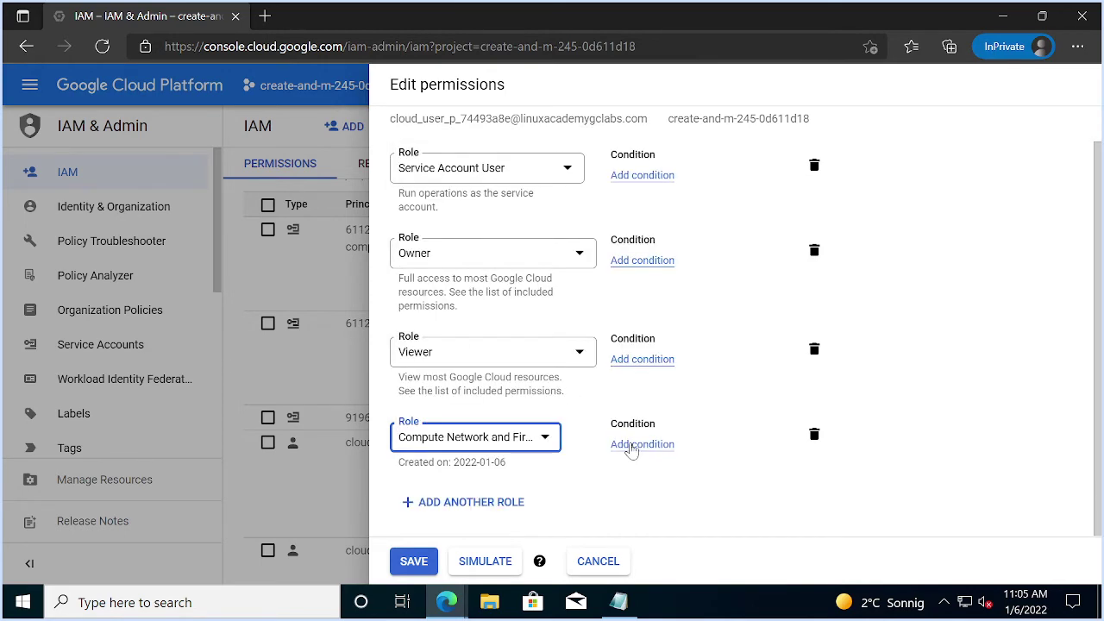
- Check the role assignment against the lab guide and save the lab account's edited permissions
key("alt+Tab")
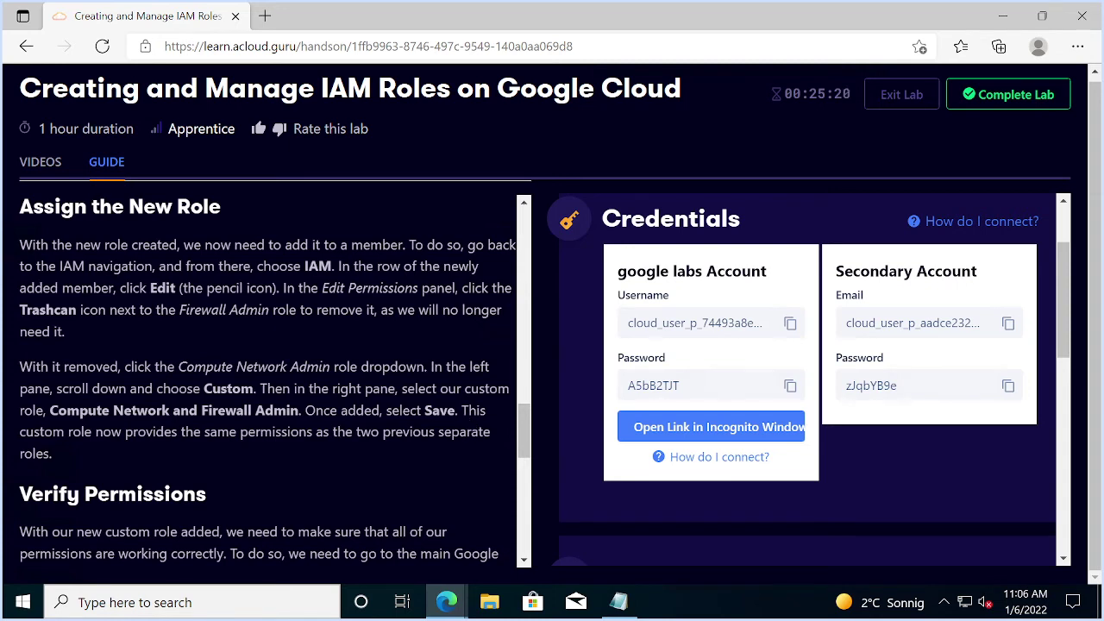
key("alt+Tab")
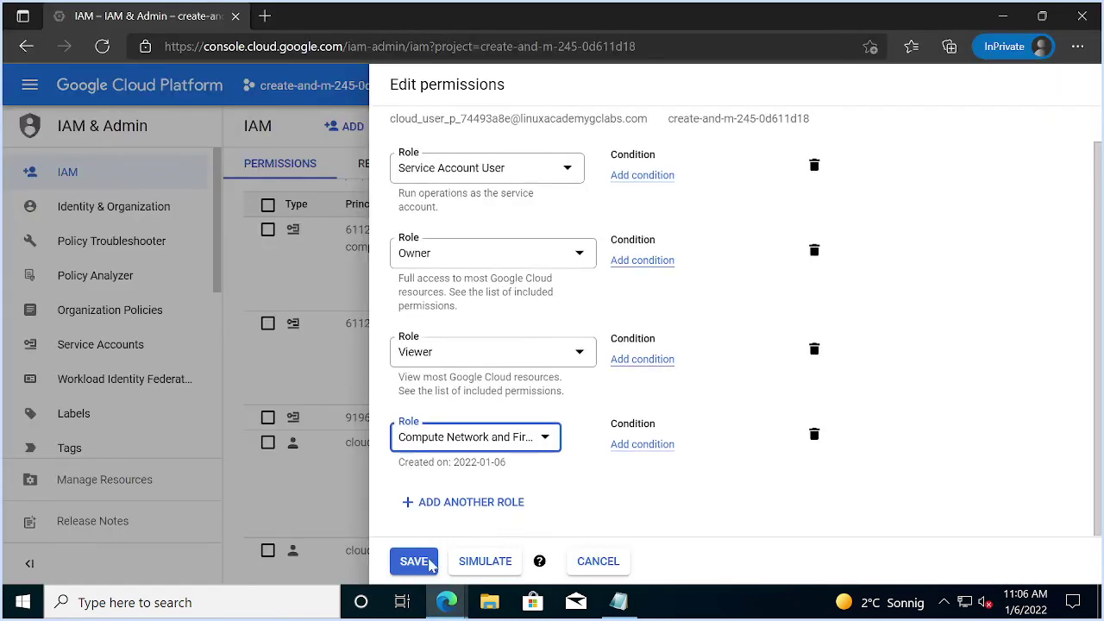
left_click(411, 560)
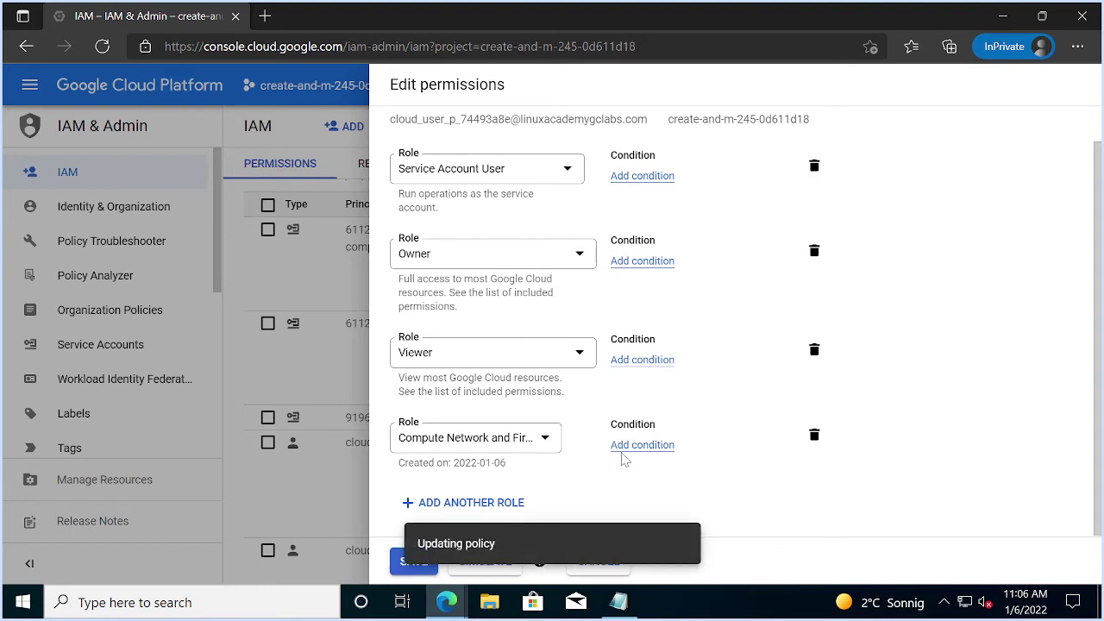
- Read the lab guide's Verify Permissions section on creating a VM instance and signing in as the secondary user
key("alt+Tab")
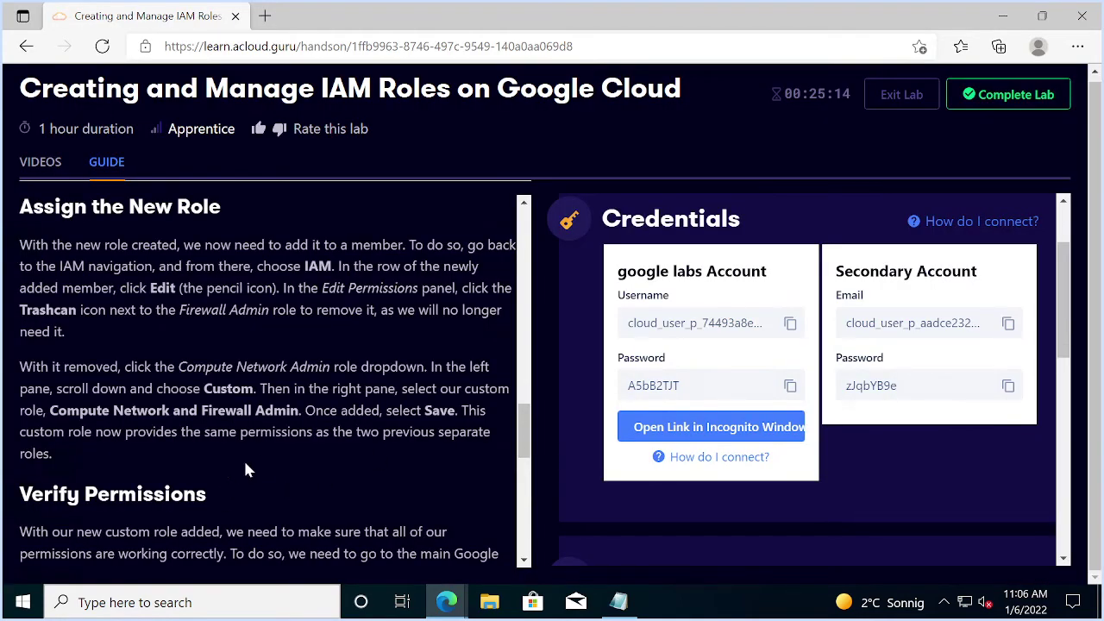
scroll(400, 471, "down", 2)
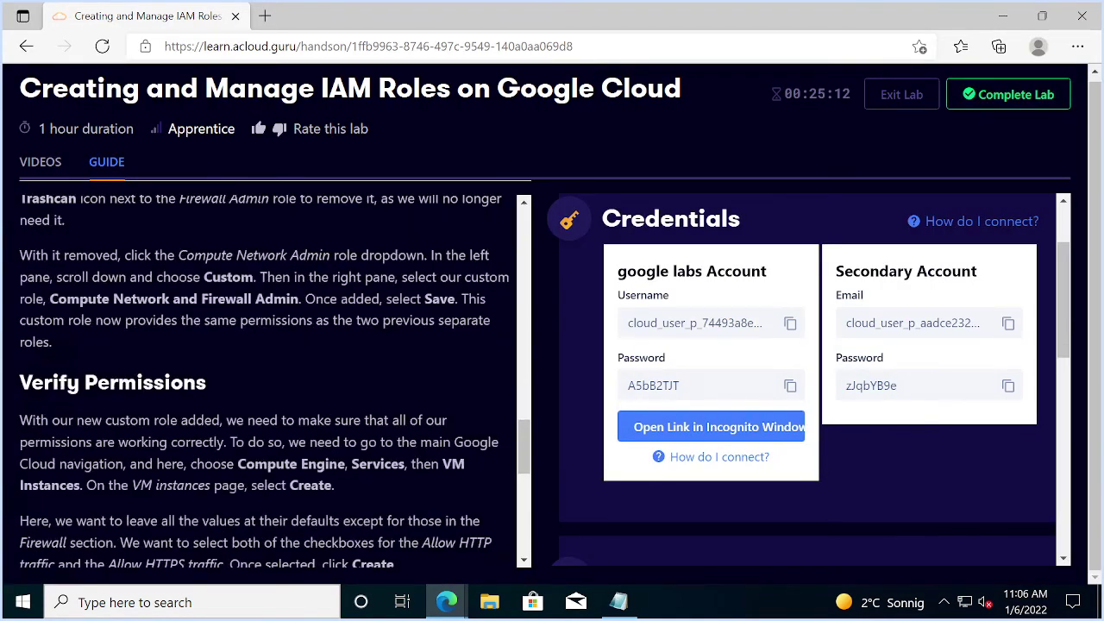
scroll(179, 413, "down", 1)
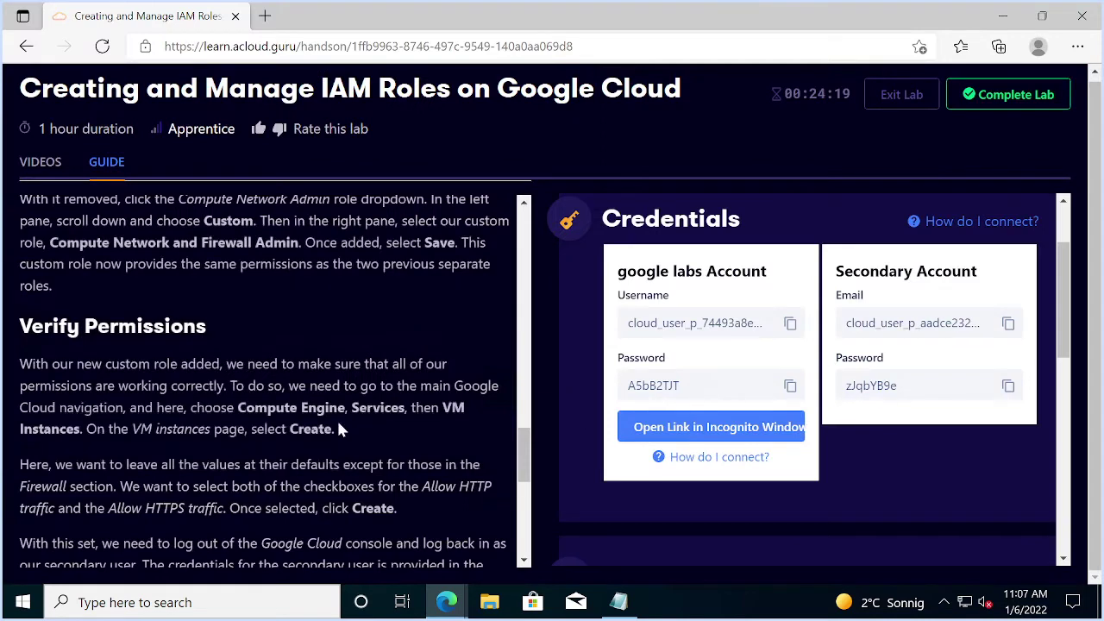
scroll(339, 428, "down", 2)
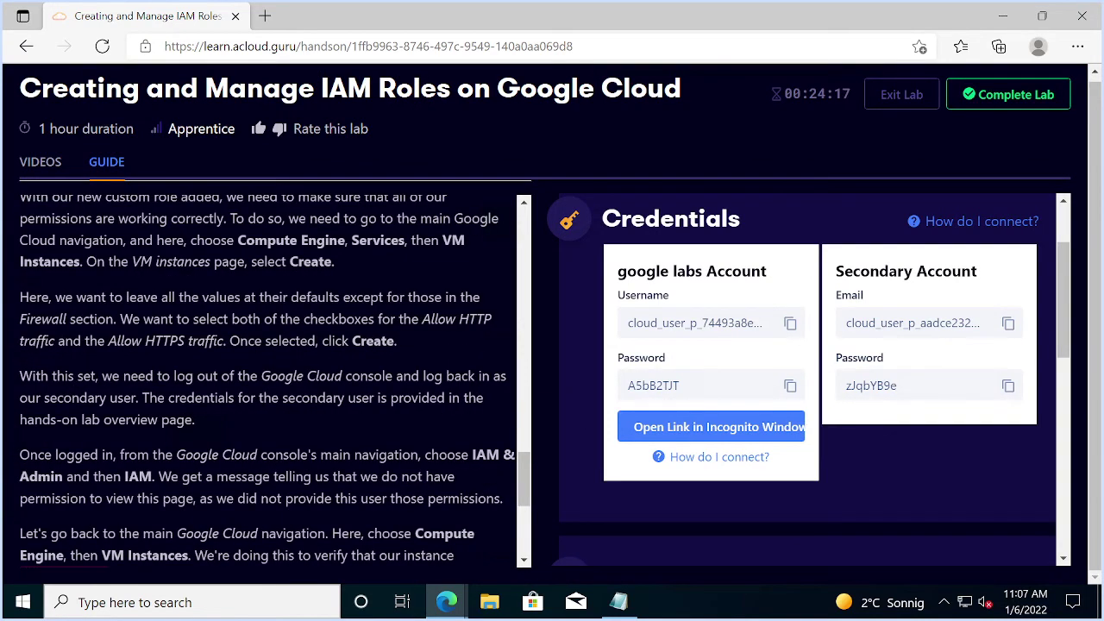
scroll(274, 379, "up", 1)
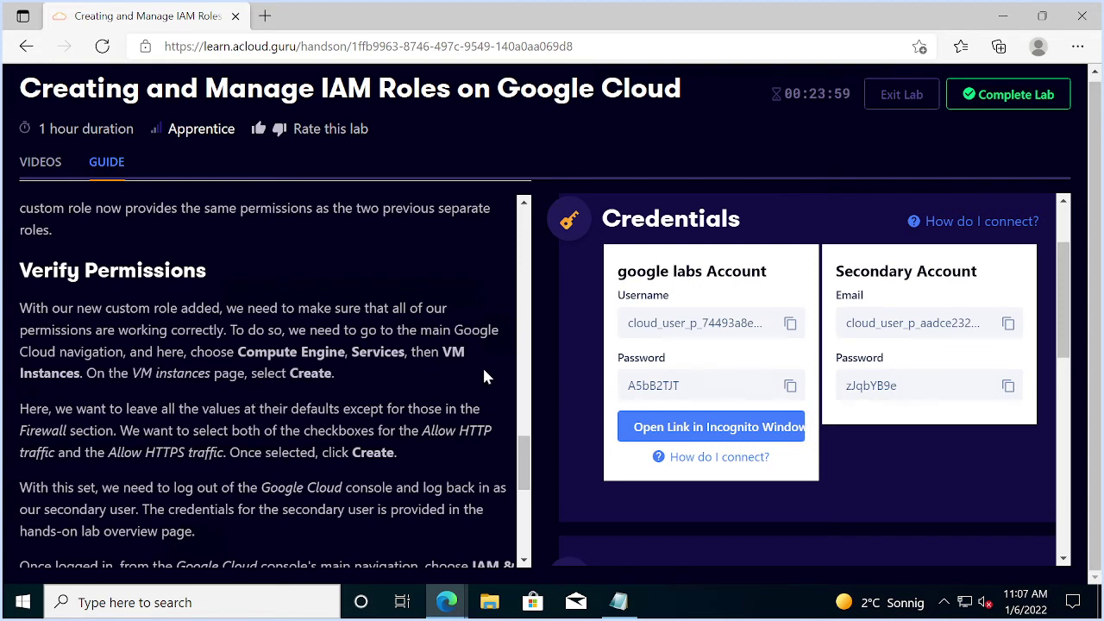
key("alt+Tab")
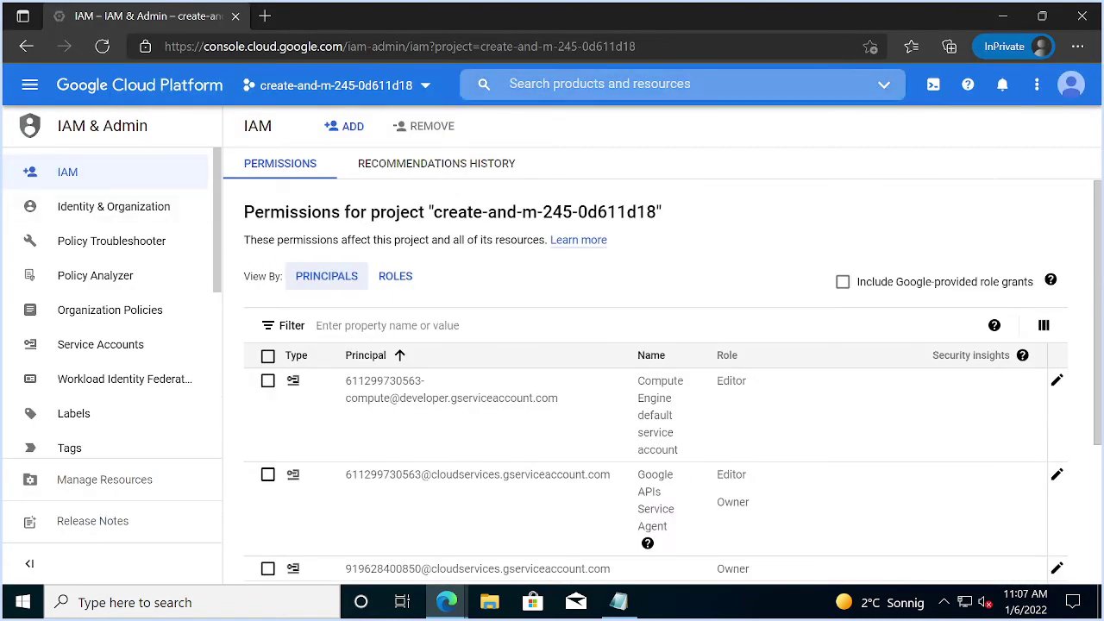
key("alt+Tab")
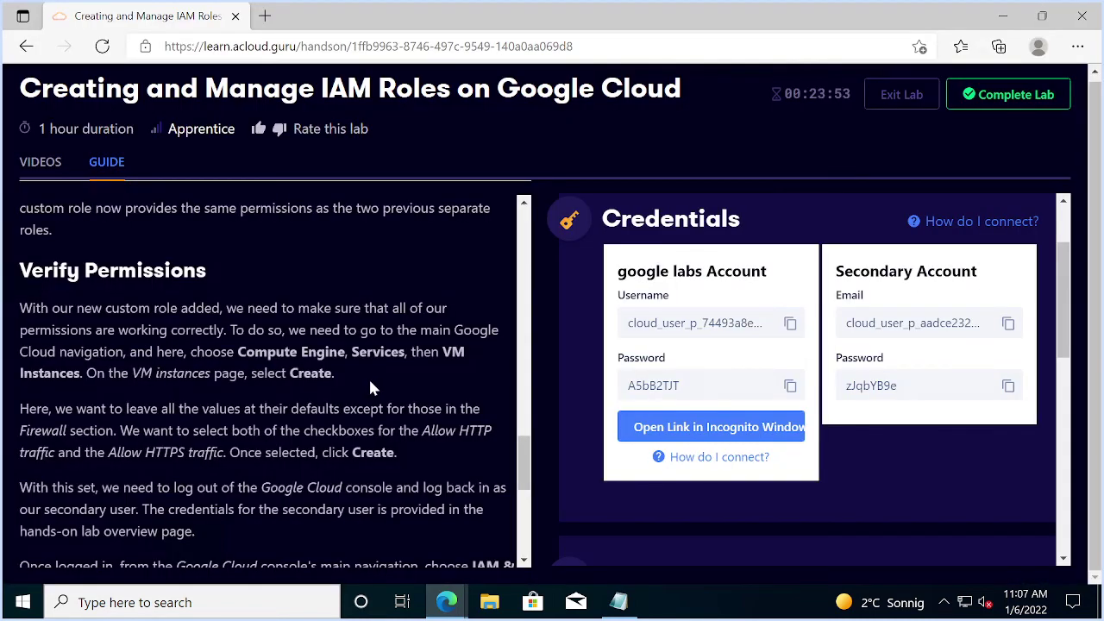
- Return to the Google Cloud console and open Compute Engine's VM instances page
key("alt+Tab")
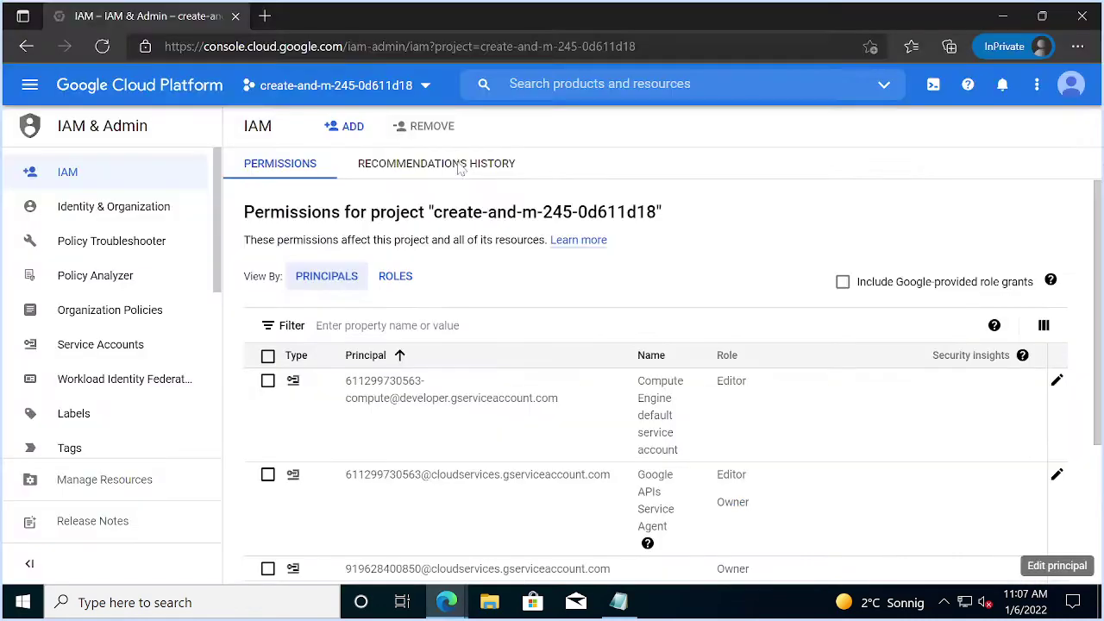
left_click(28, 91)
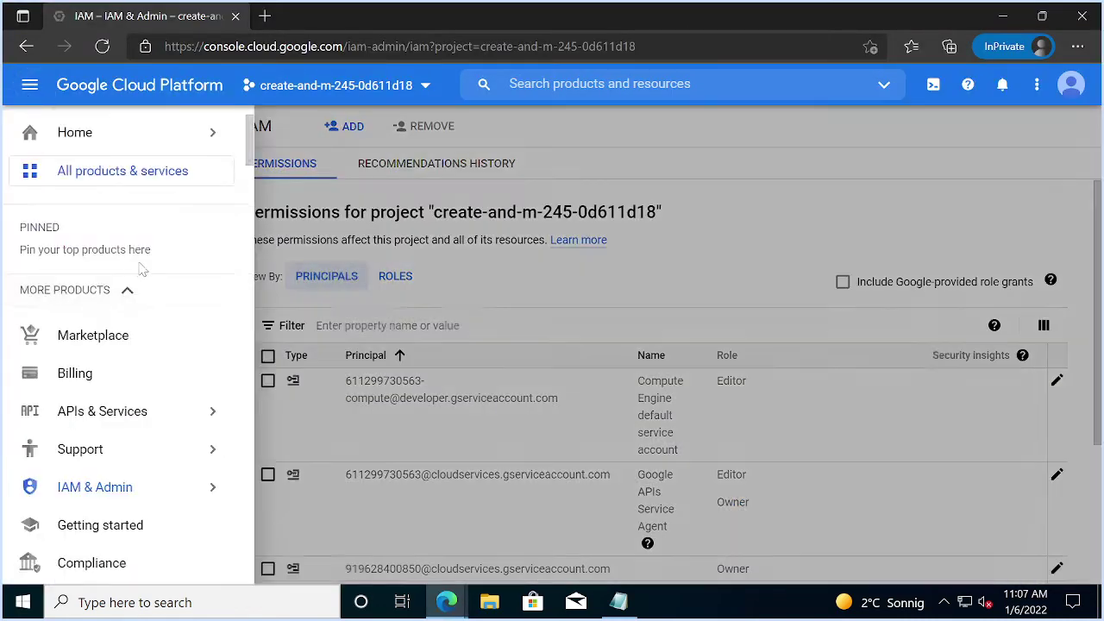
scroll(114, 427, "down", 4)
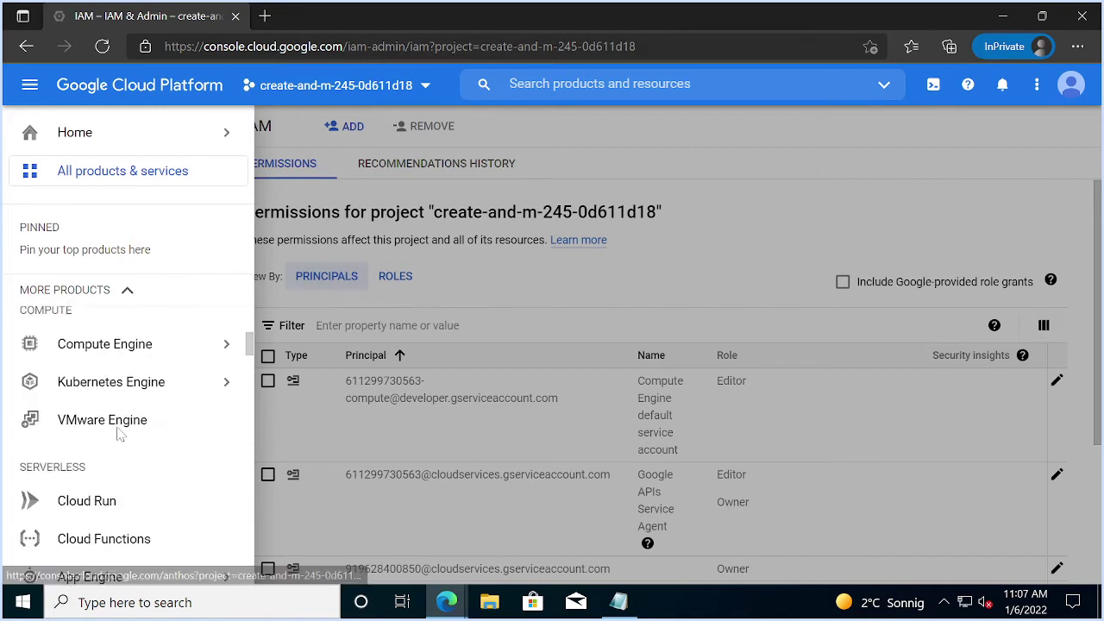
mouse_move(150, 345)
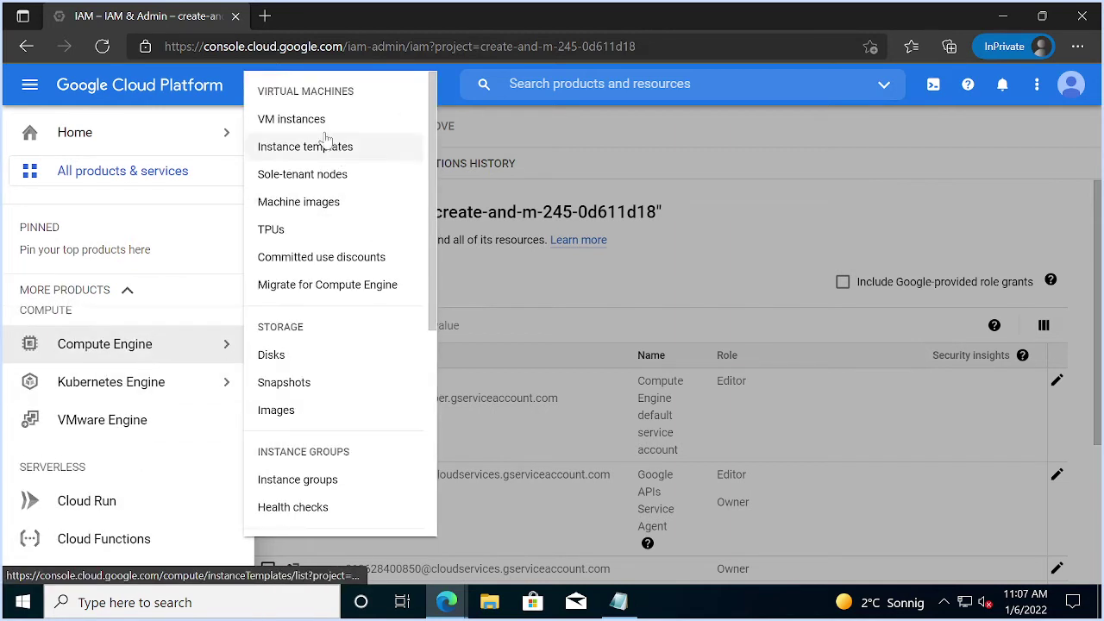
left_click(292, 120)
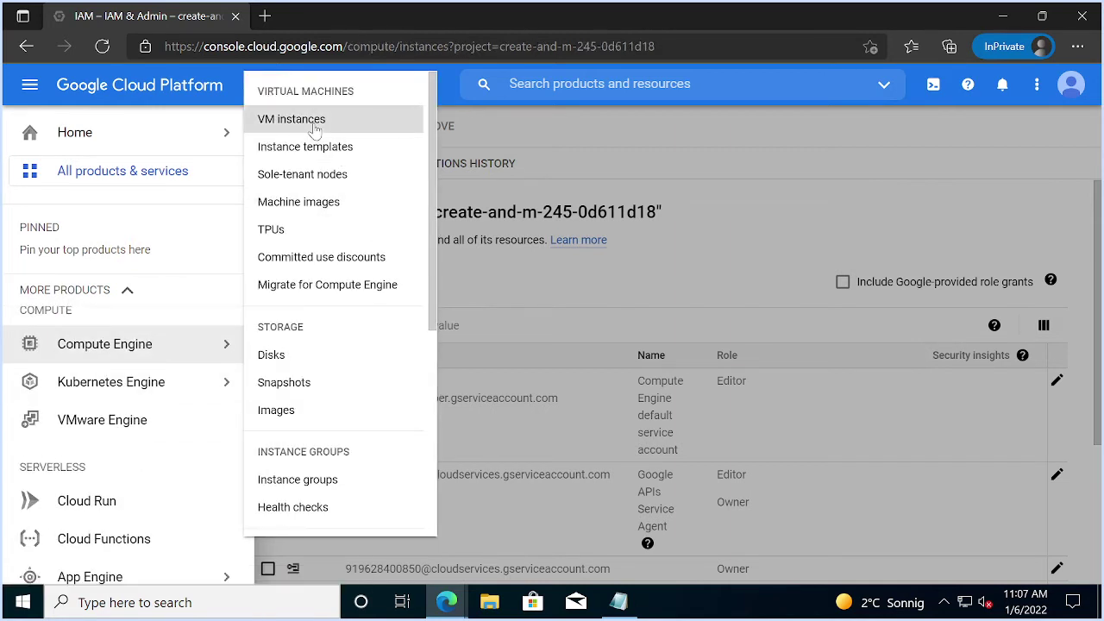
- Consult the lab guide's VM instance instructions and start creating a new instance in the Google Cloud console
key("alt+Tab")
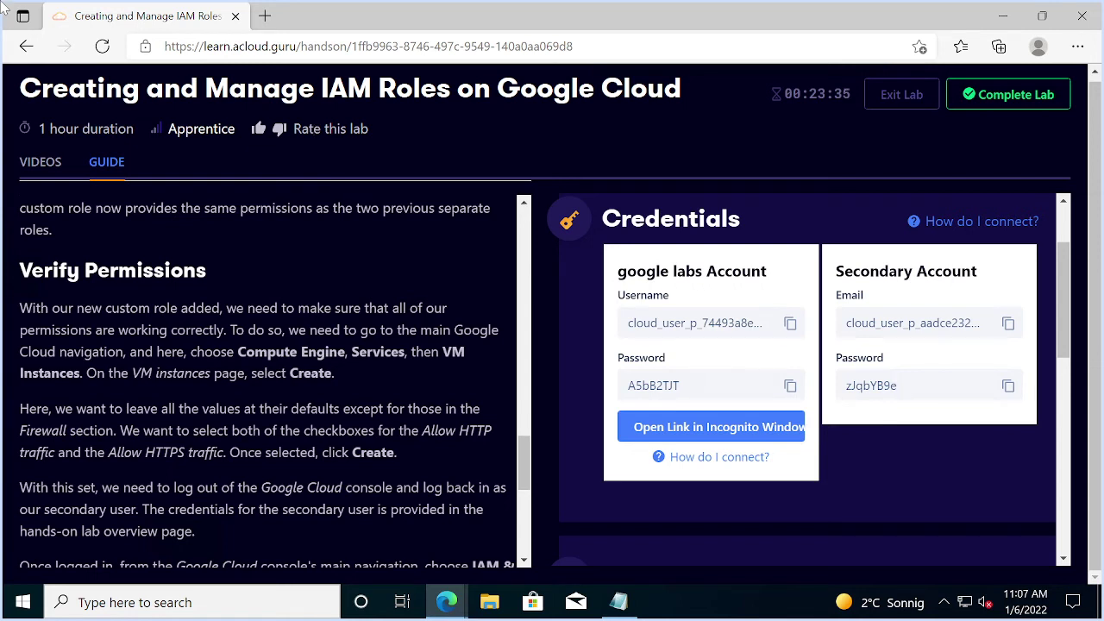
mouse_move(5, 10)
key("alt+Tab")
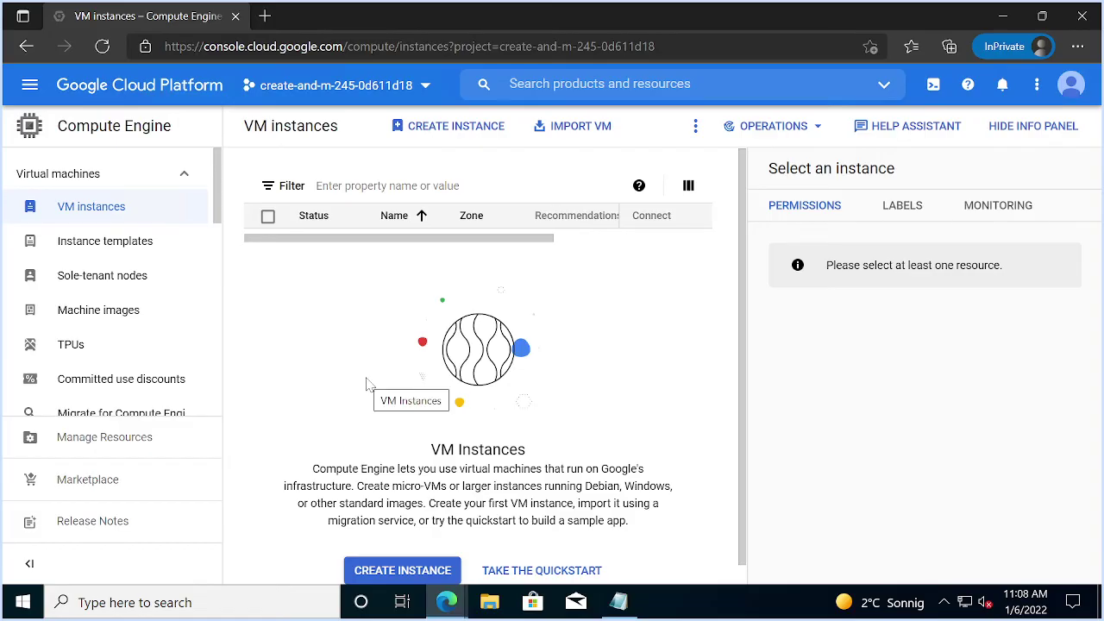
key("alt+Tab")
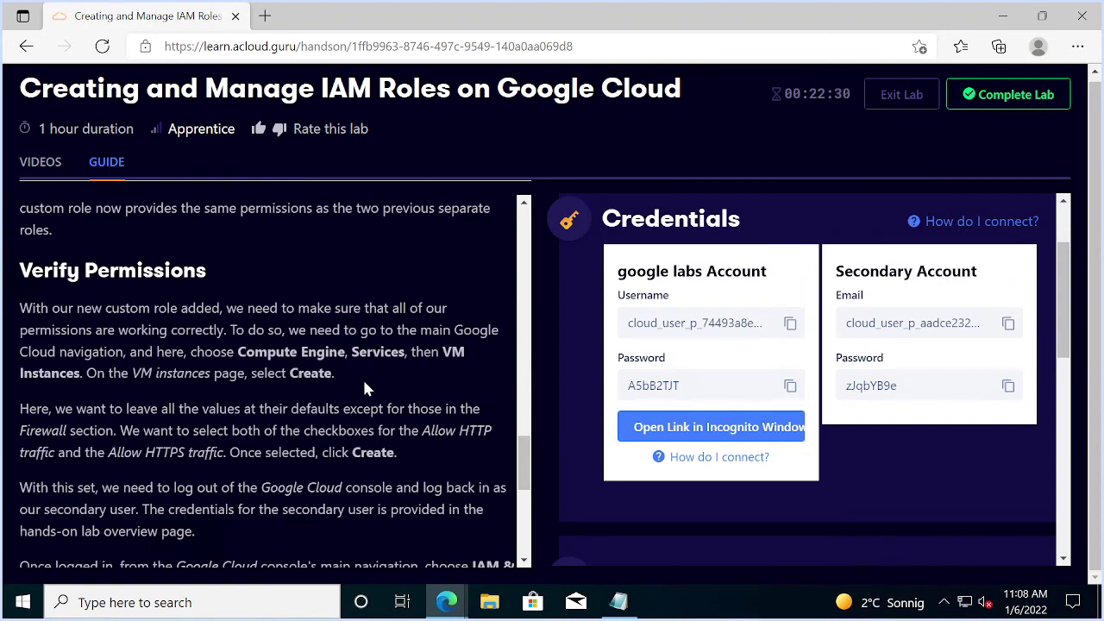
key("alt+Tab")
left_click(449, 129)
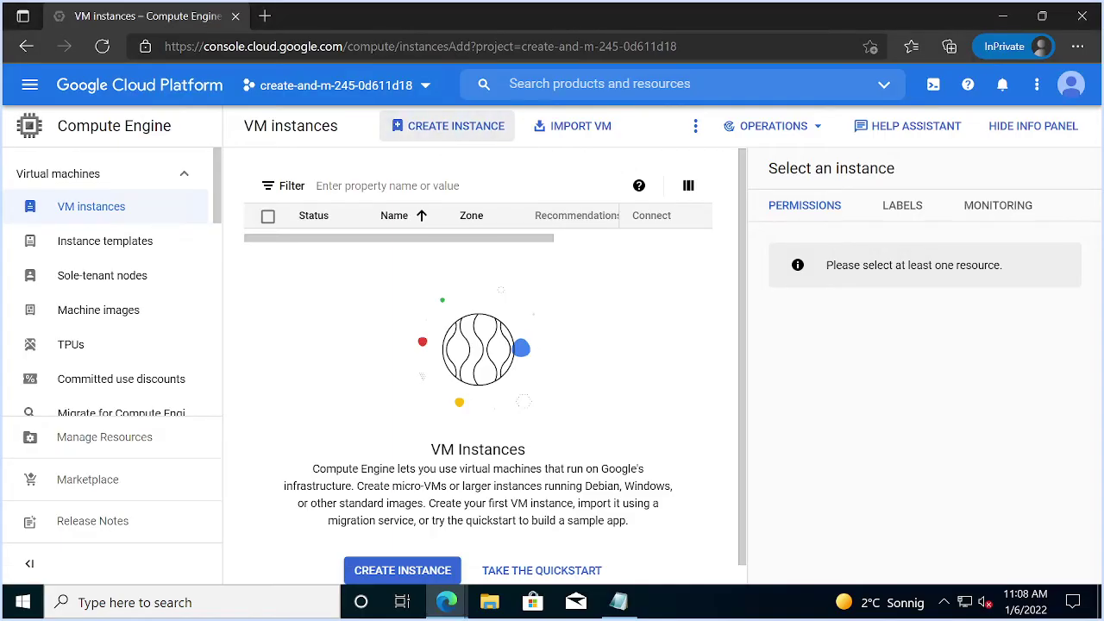
- Create the VM instance with default settings, allowing both HTTP and HTTPS traffic in its firewall options
key("alt+Tab")
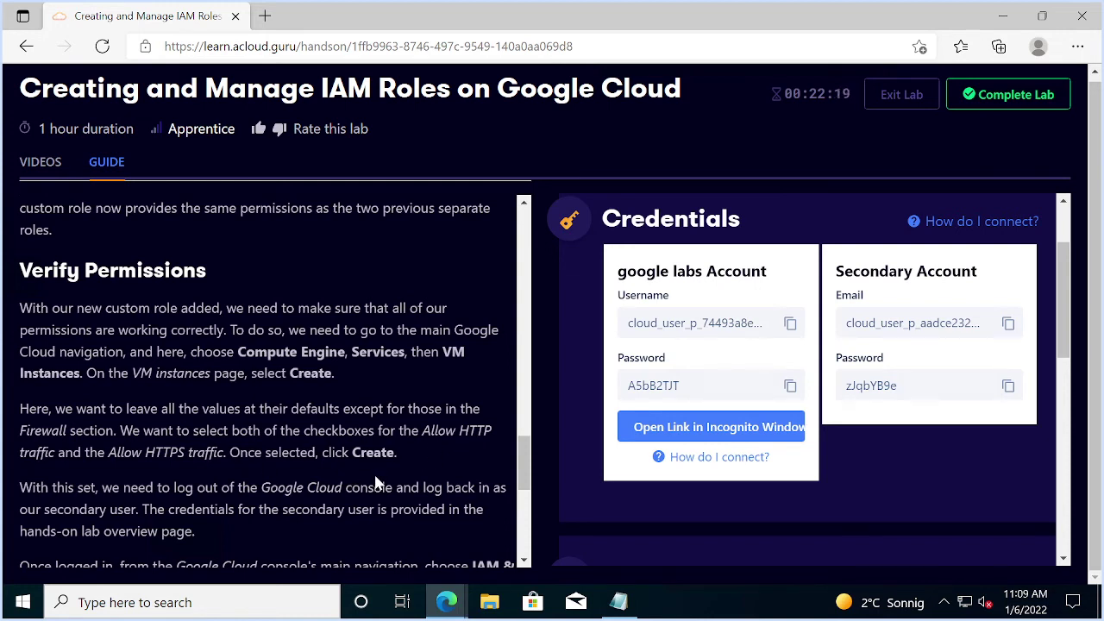
key("alt+Tab")
scroll(534, 439, "down", 1)
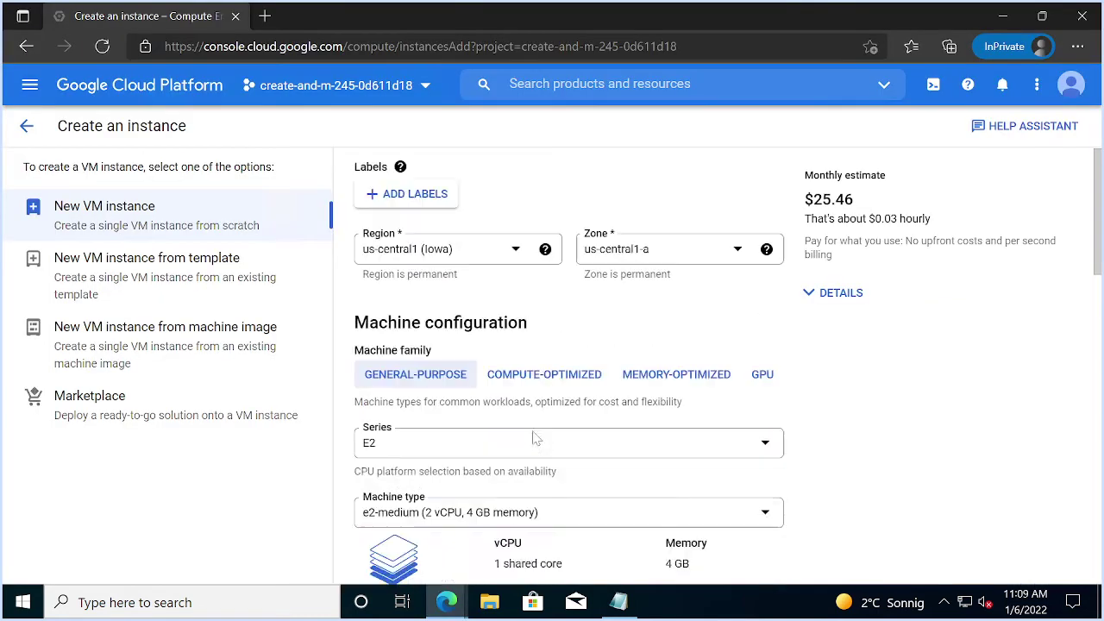
scroll(535, 439, "down", 7)
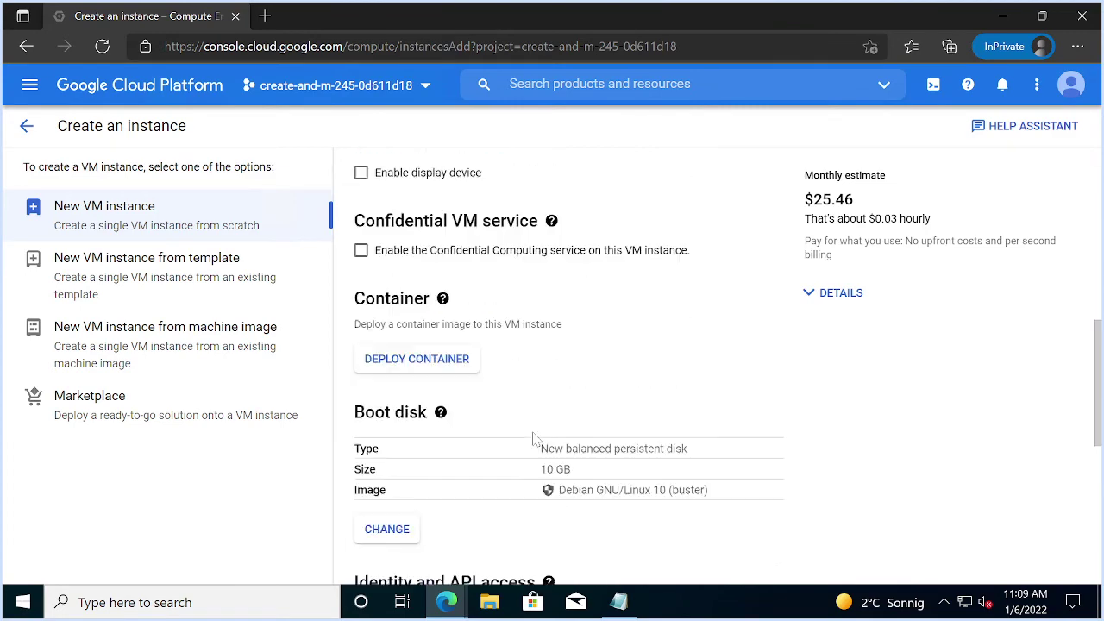
scroll(534, 438, "down", 5)
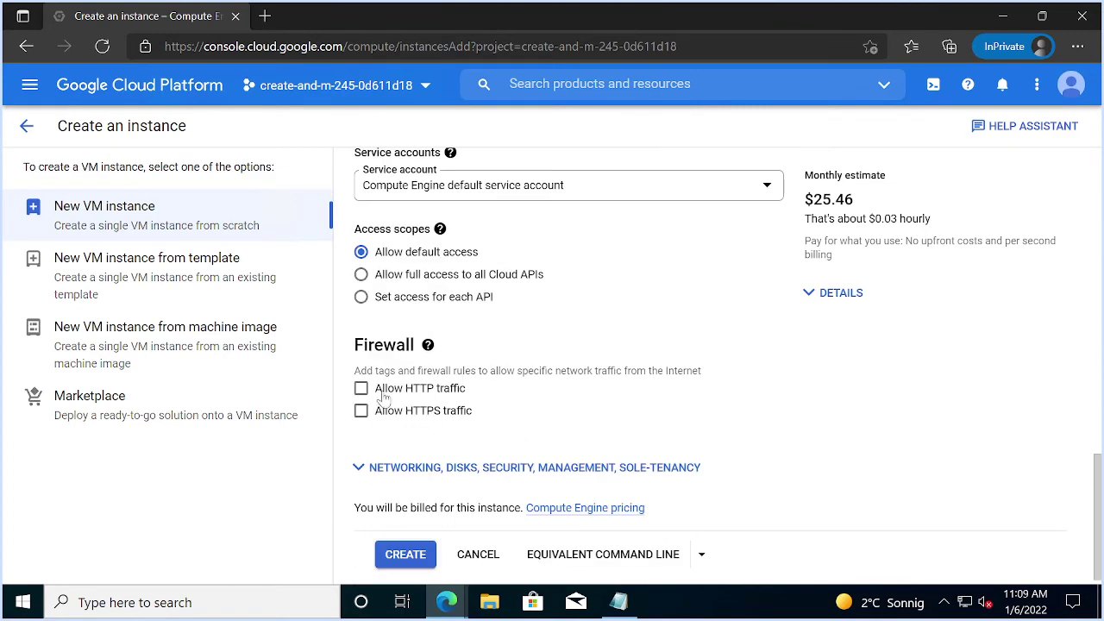
left_click(361, 388)
left_click(362, 410)
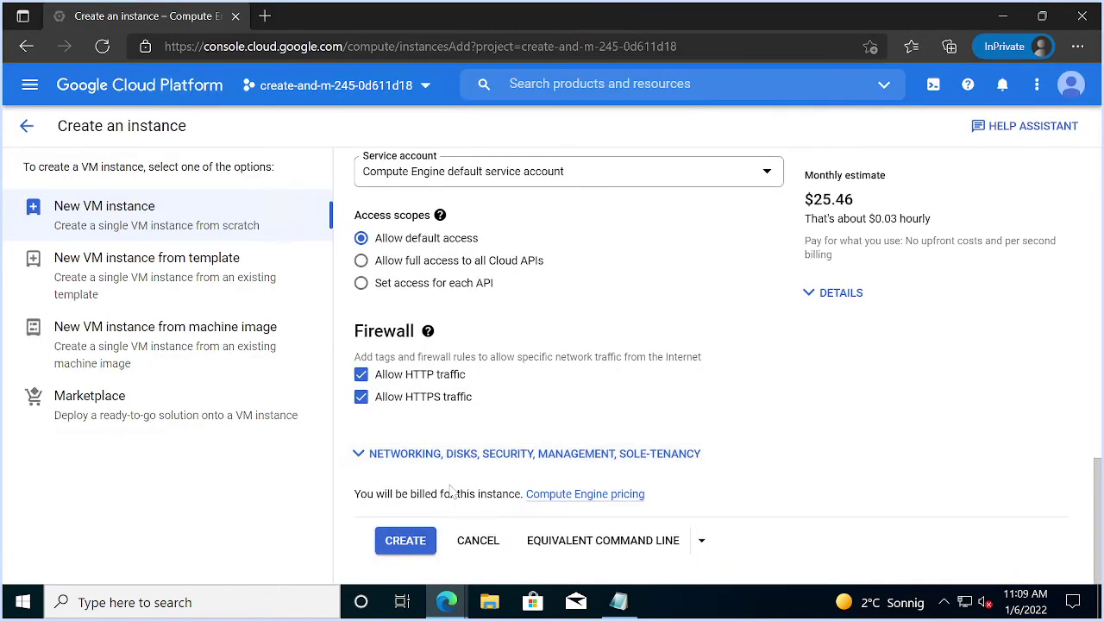
left_click(404, 542)
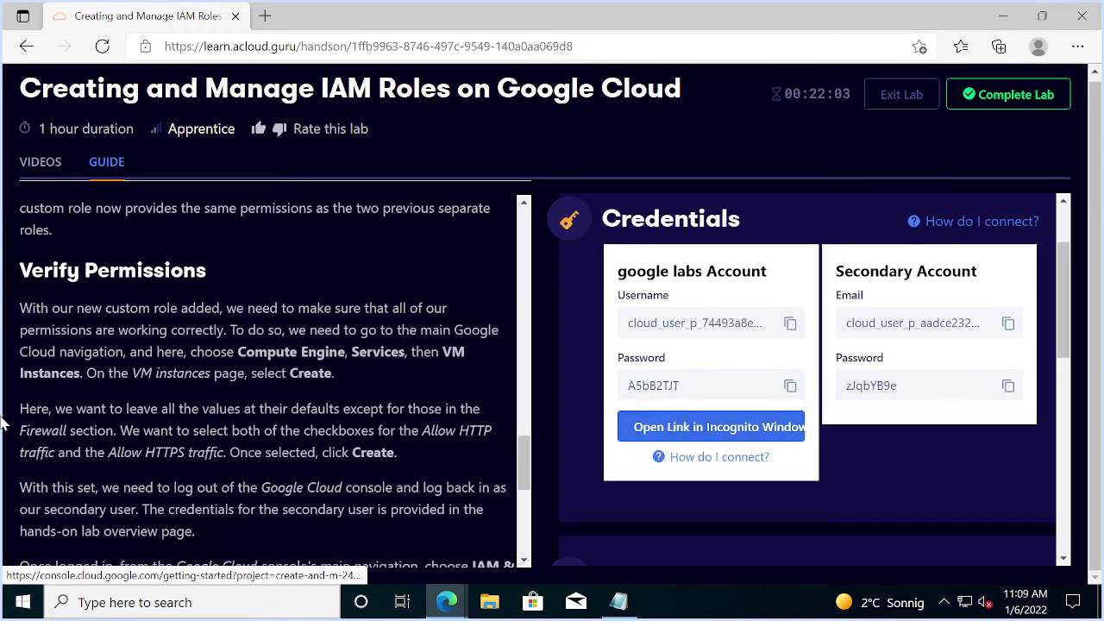
- Read the lab guide's instructions for signing in as the secondary user, and close the Learn tutorial in the Google Cloud console
scroll(267, 380, "down", 1)
scroll(267, 379, "down", 1)
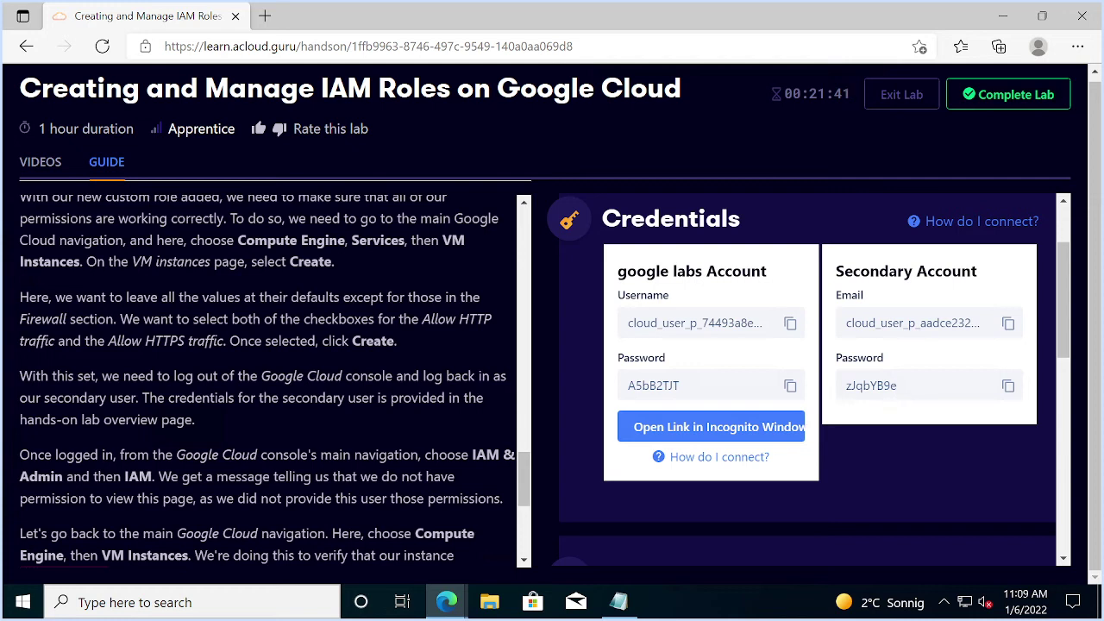
scroll(267, 379, "up", 1)
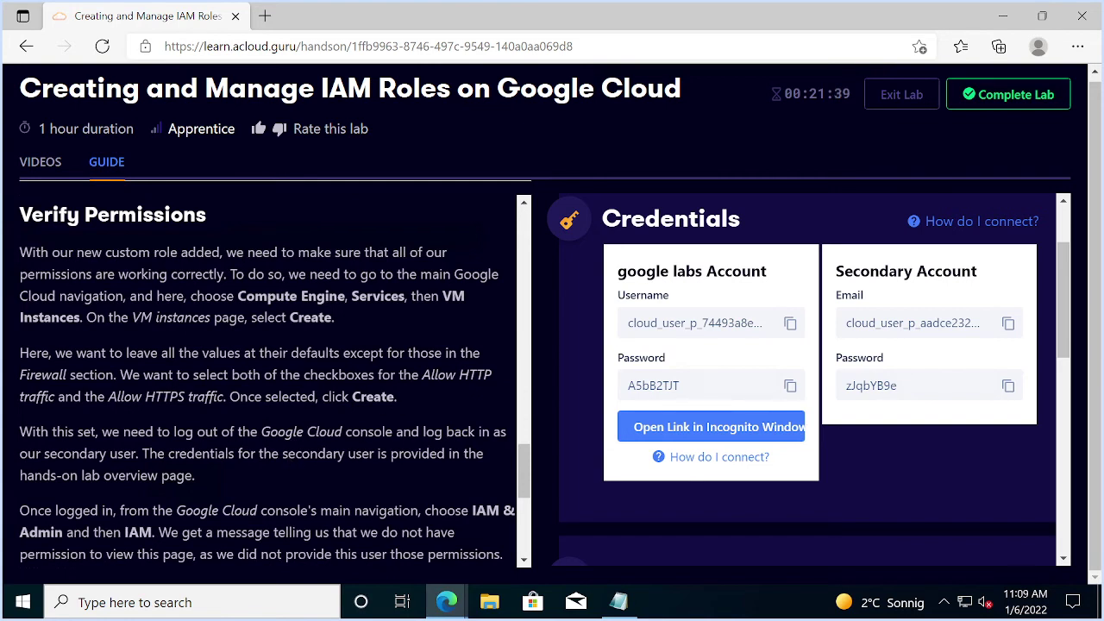
scroll(267, 379, "down", 2)
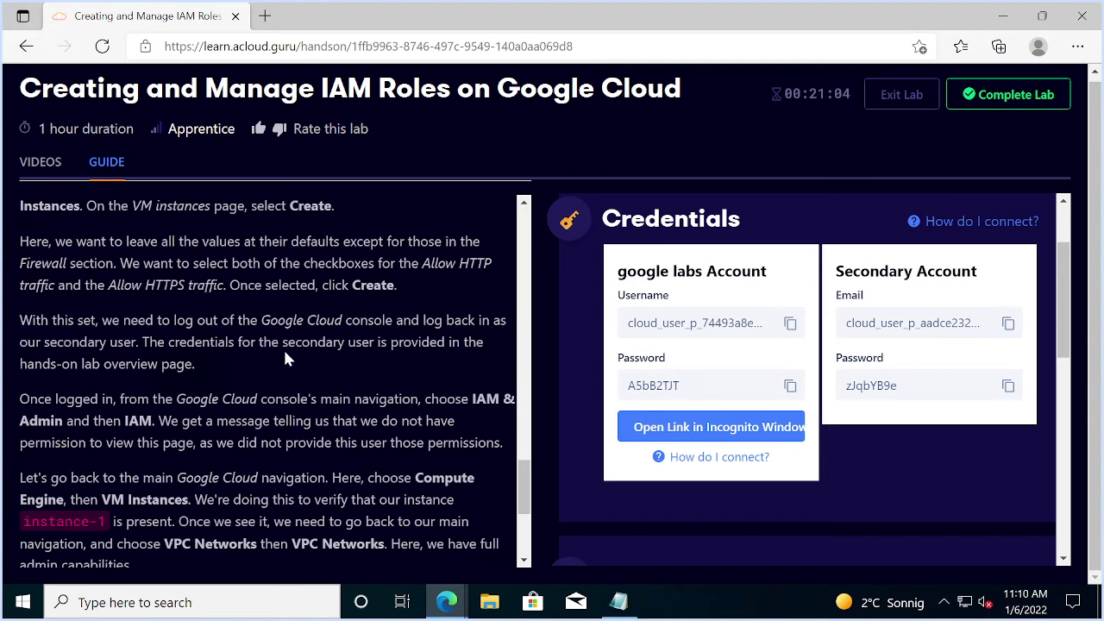
key("alt+Tab")
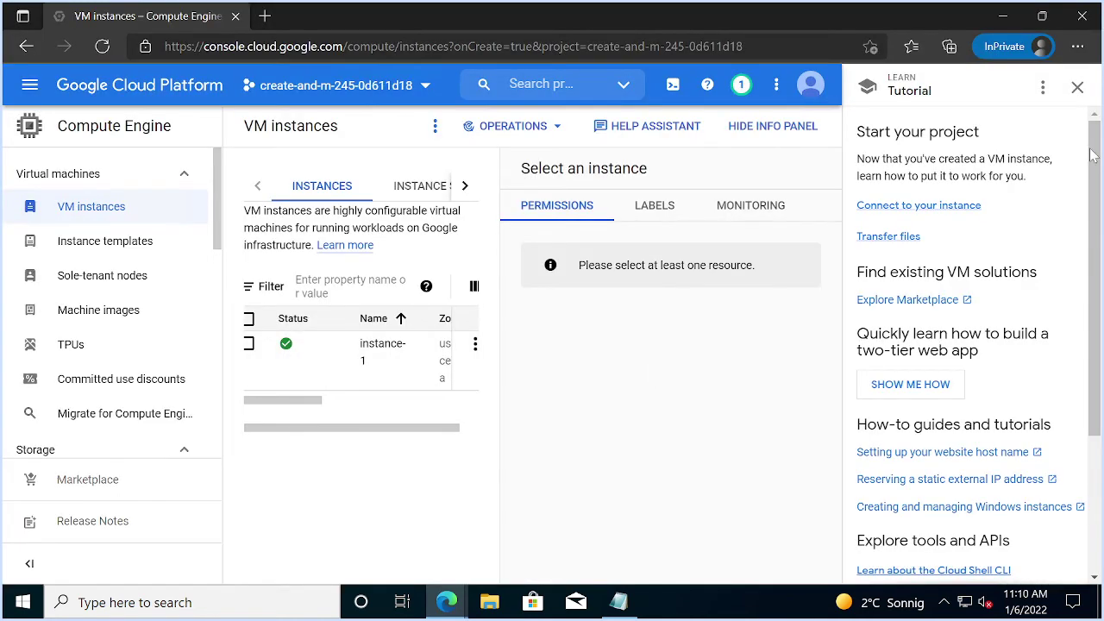
left_click(1077, 88)
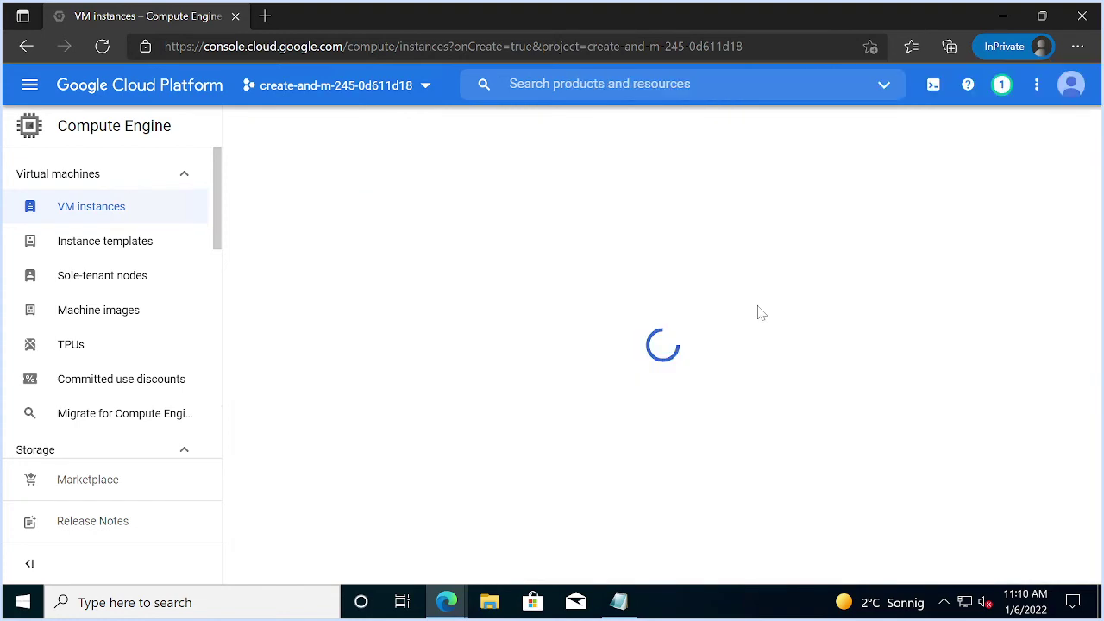
- Recheck the lab guide, sign out of the lab account in the console, and choose to use another account with the page translated to English
key("alt+Tab")
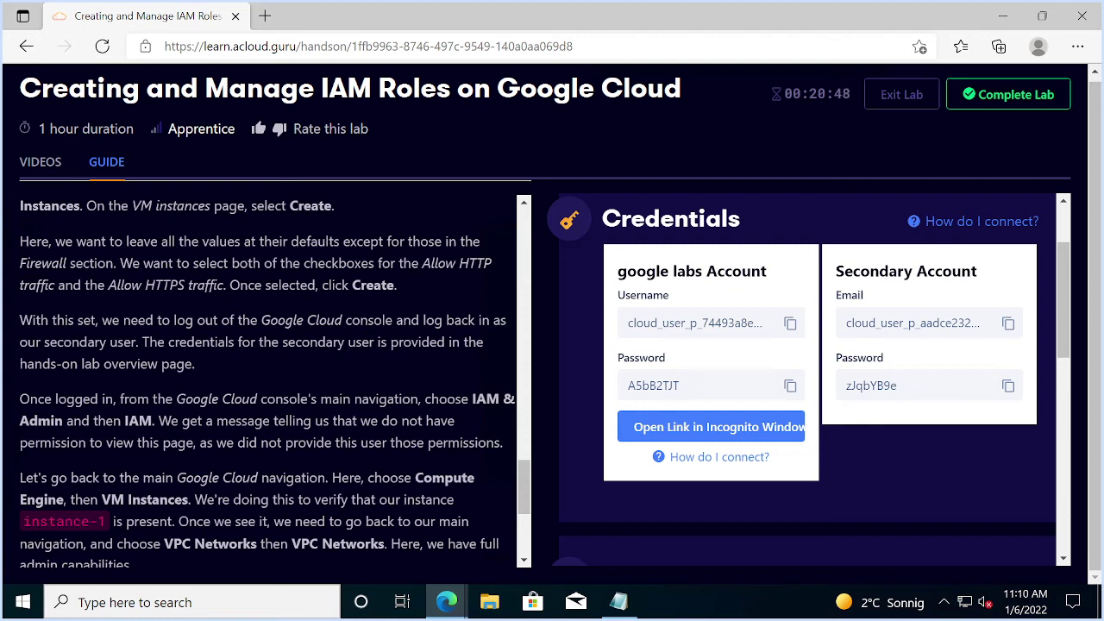
scroll(369, 431, "down", 1)
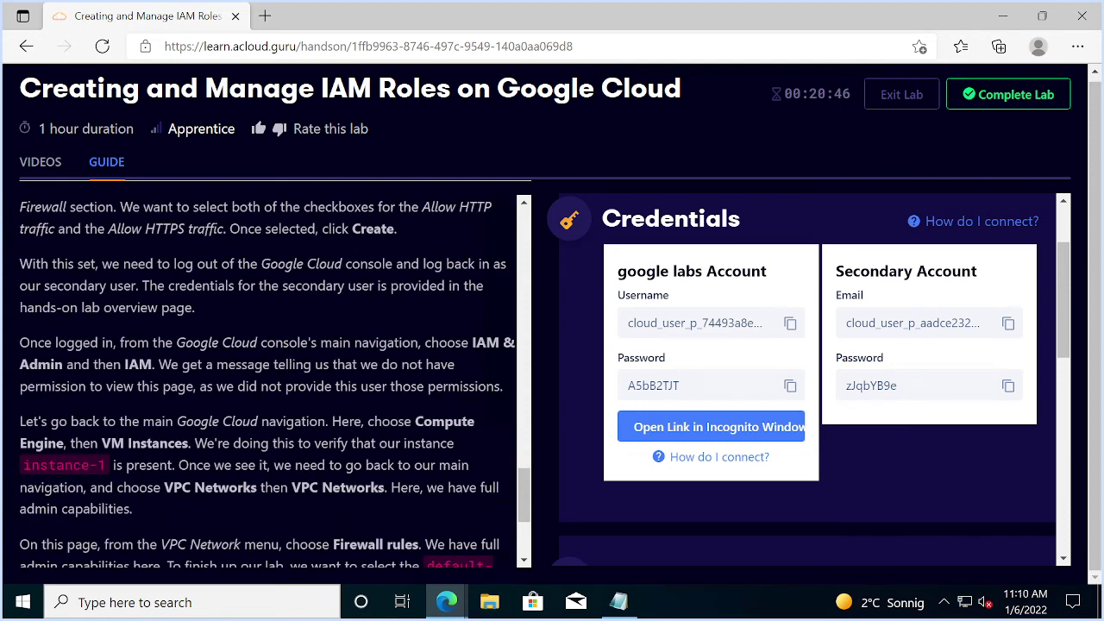
key("alt+Tab")
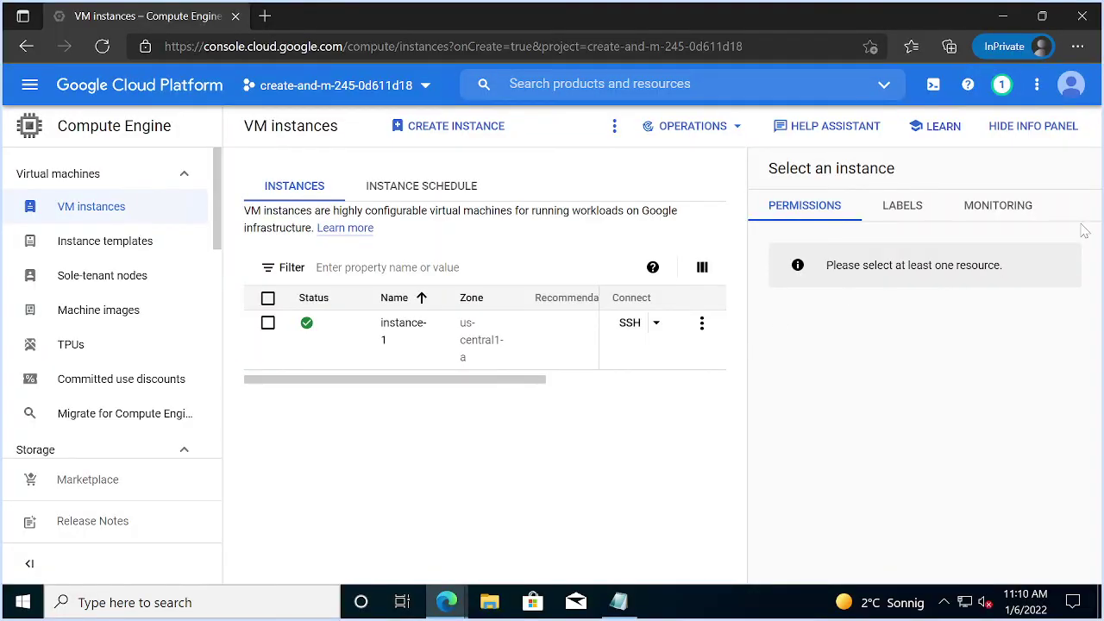
left_click(1070, 84)
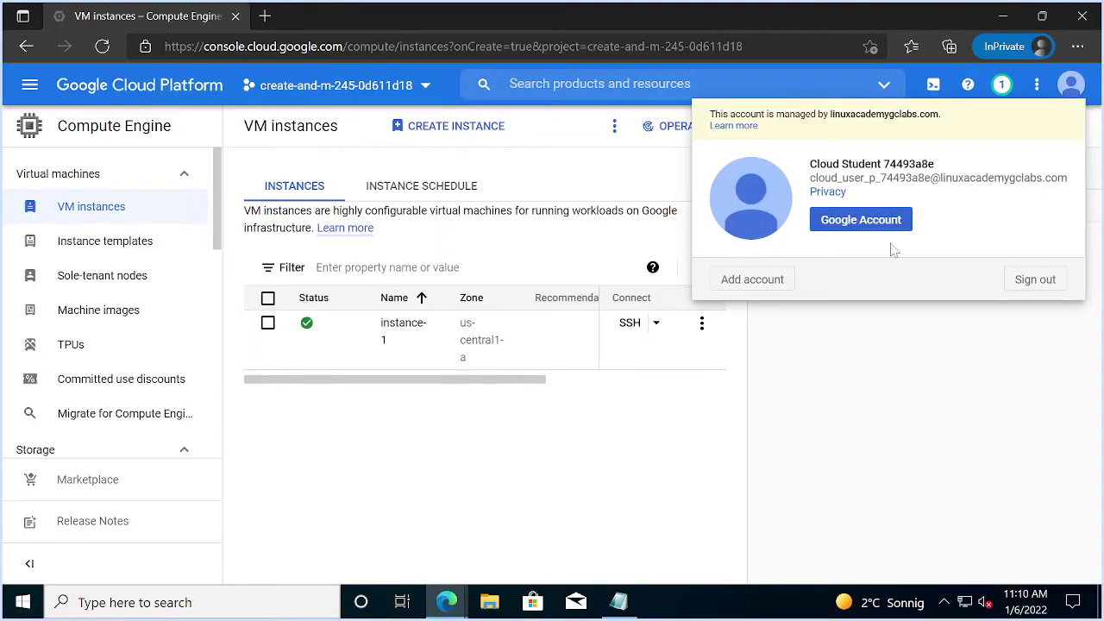
left_click(1026, 283)
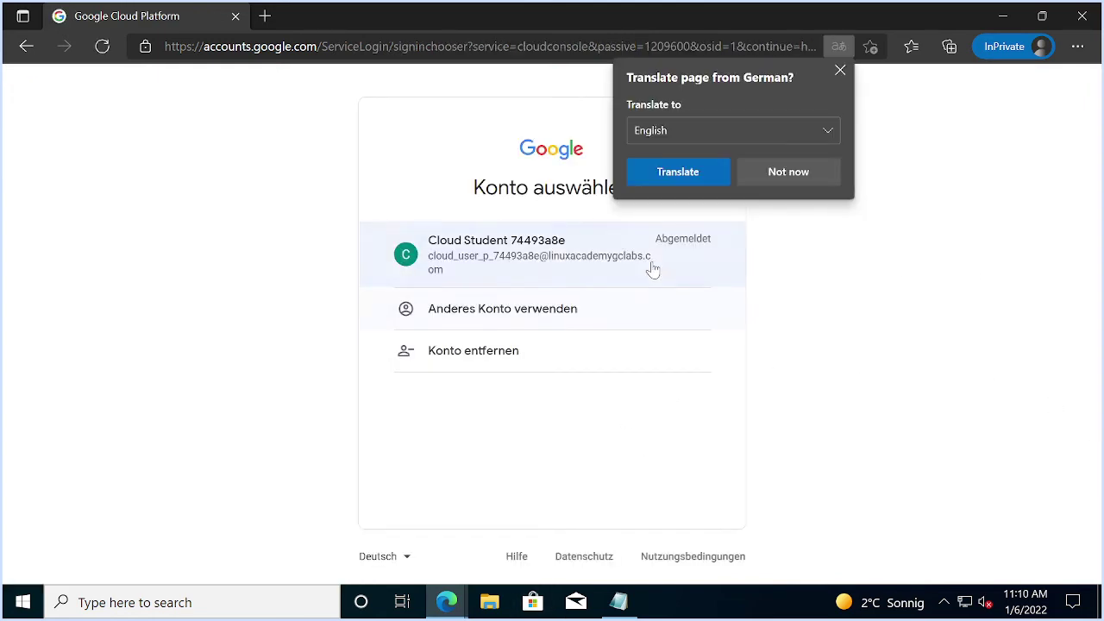
left_click(653, 172)
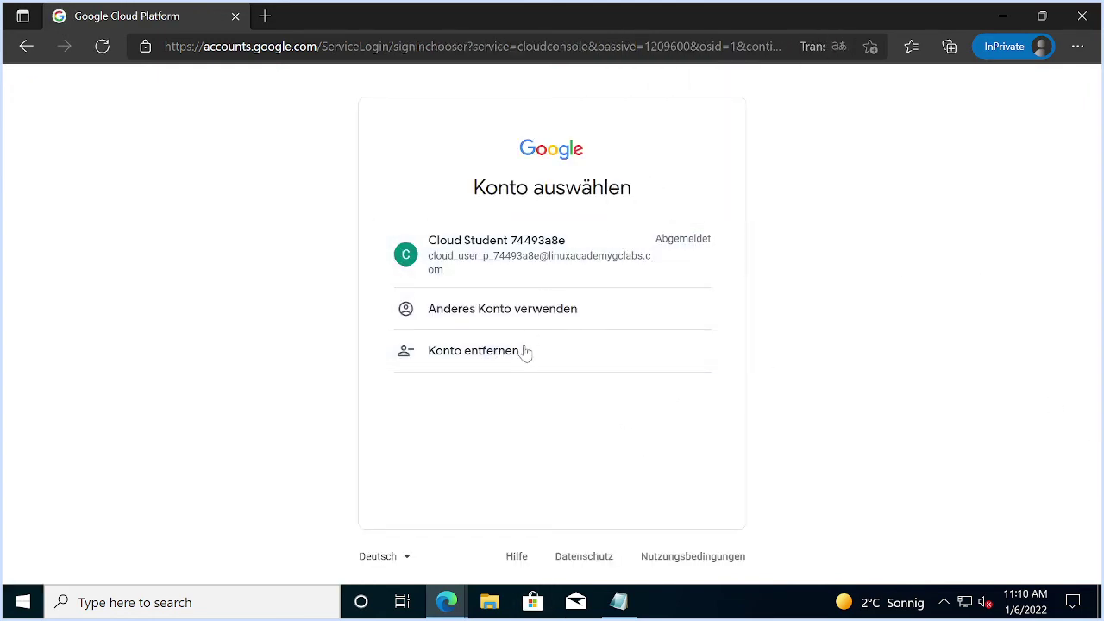
left_click(470, 298)
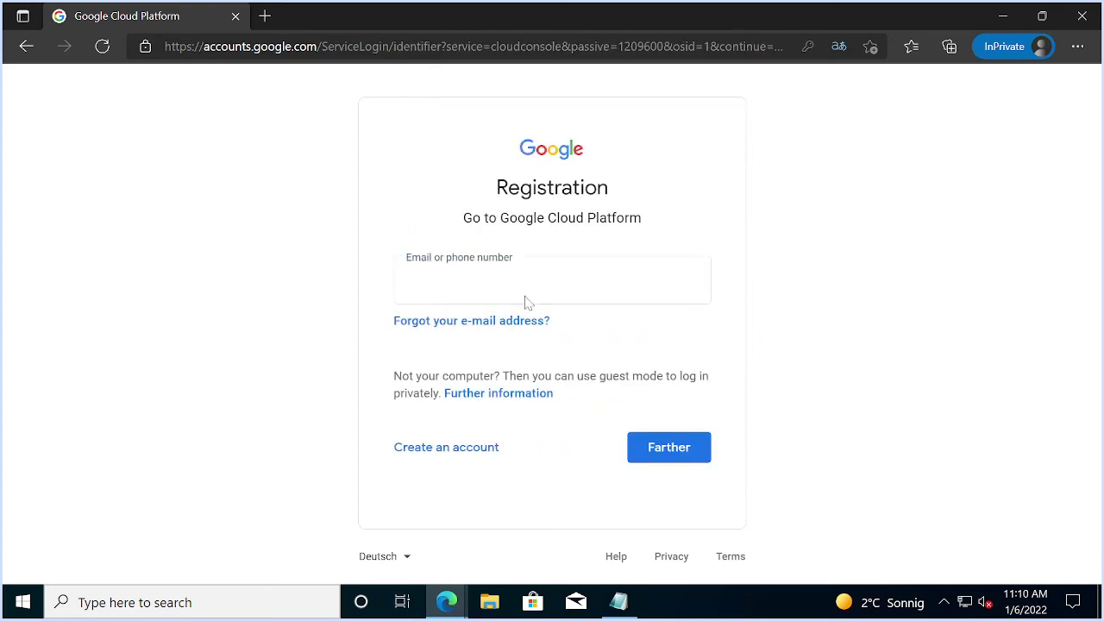
- Copy the secondary account's email from the lab credentials and submit it on the Google sign-in page
key("alt+Tab")
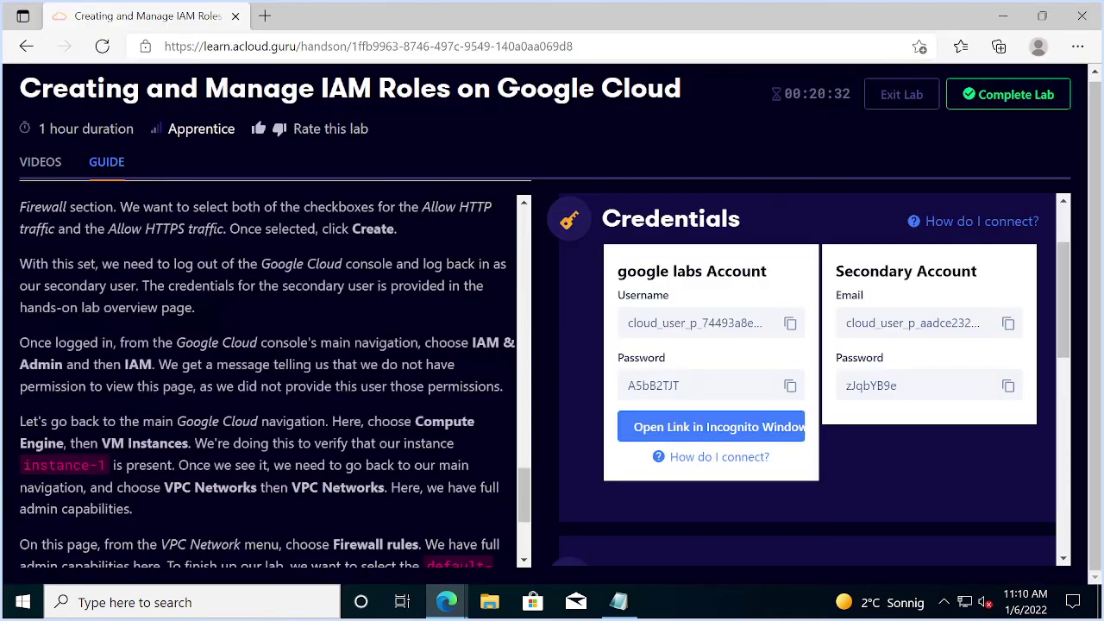
left_click(1009, 324)
key("alt+Tab")
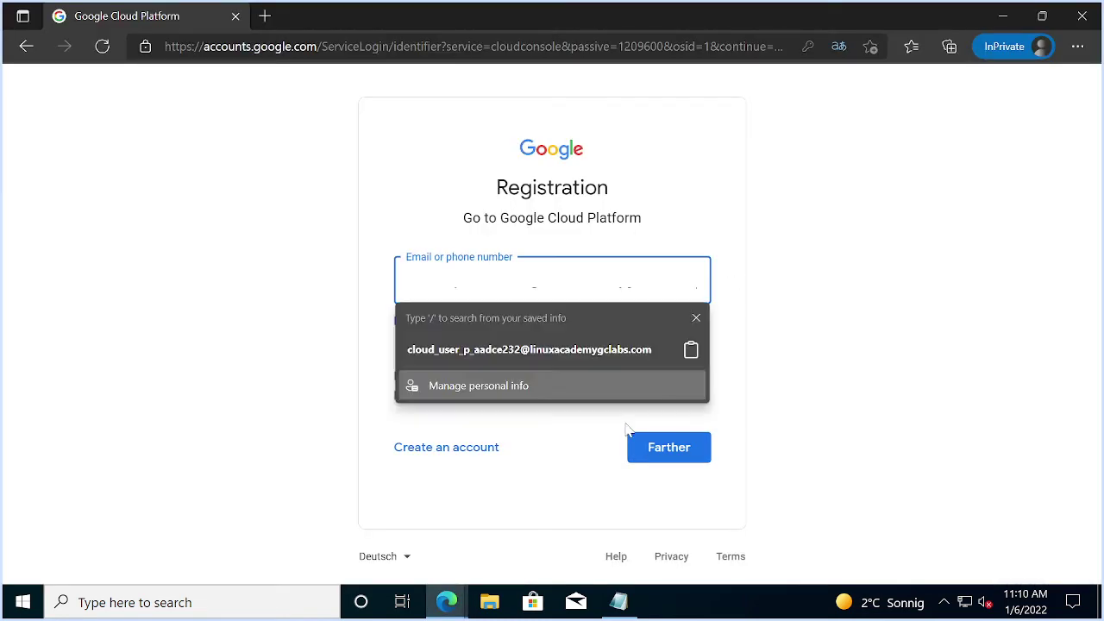
key("ctrl+v")
left_click(648, 454)
- Sign in with the secondary account's password copied from the lab credentials and accept the new account terms
key("alt+Tab")
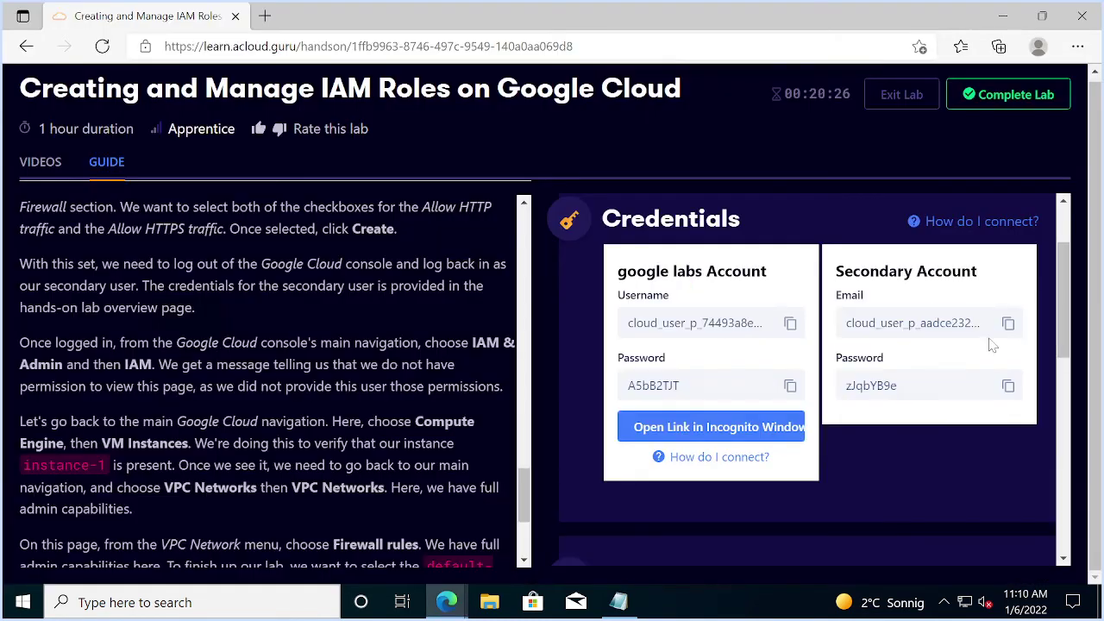
left_click(1008, 386)
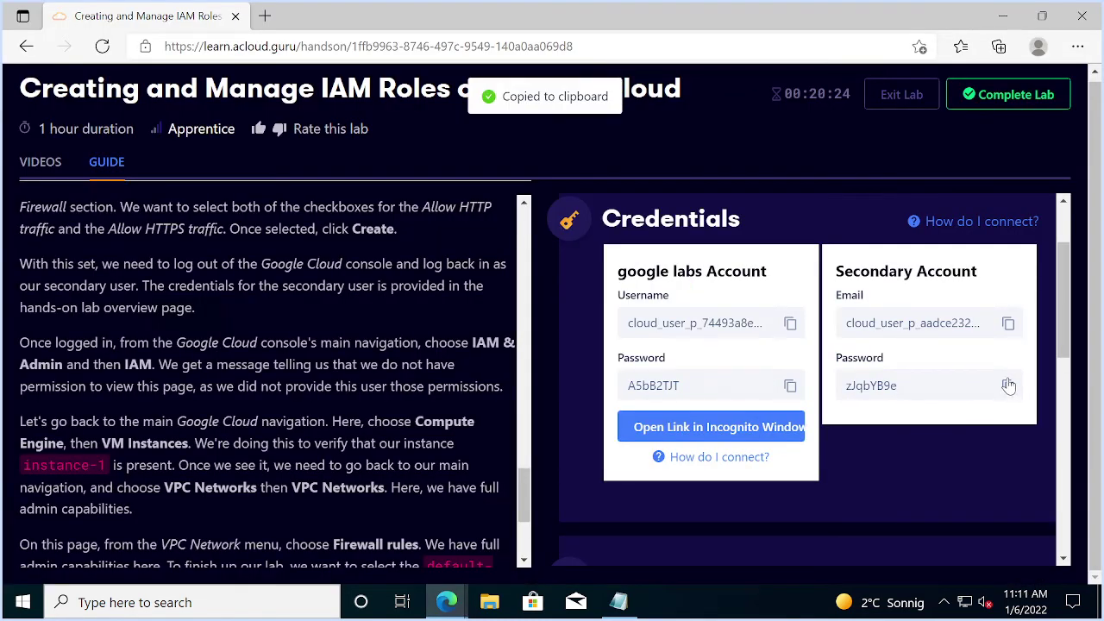
key("alt+Tab")
key("ctrl+v")
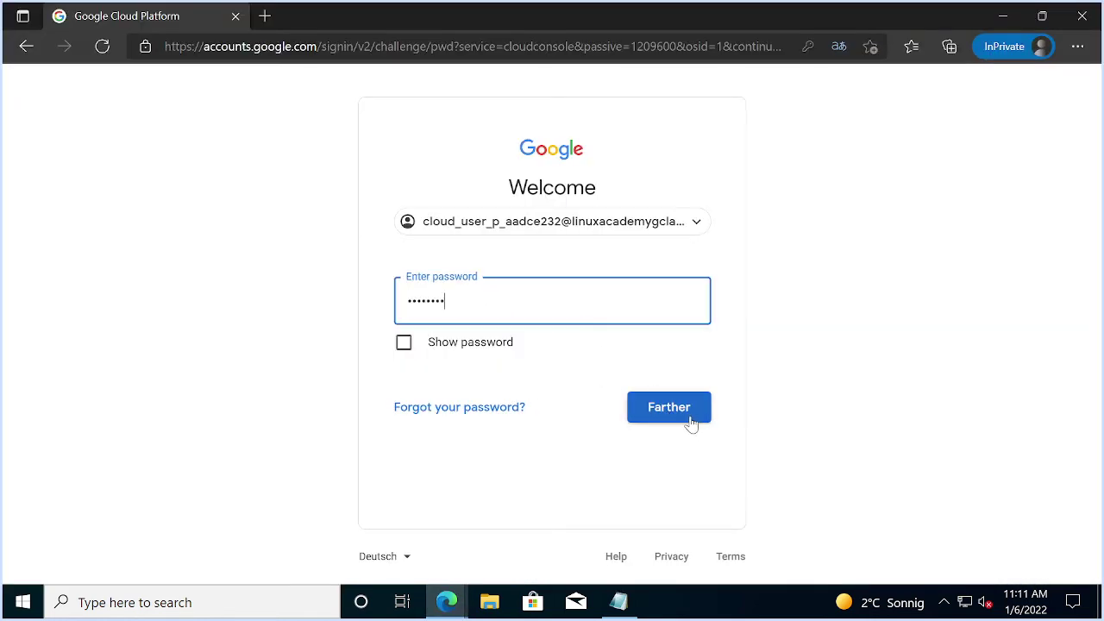
left_click(688, 417)
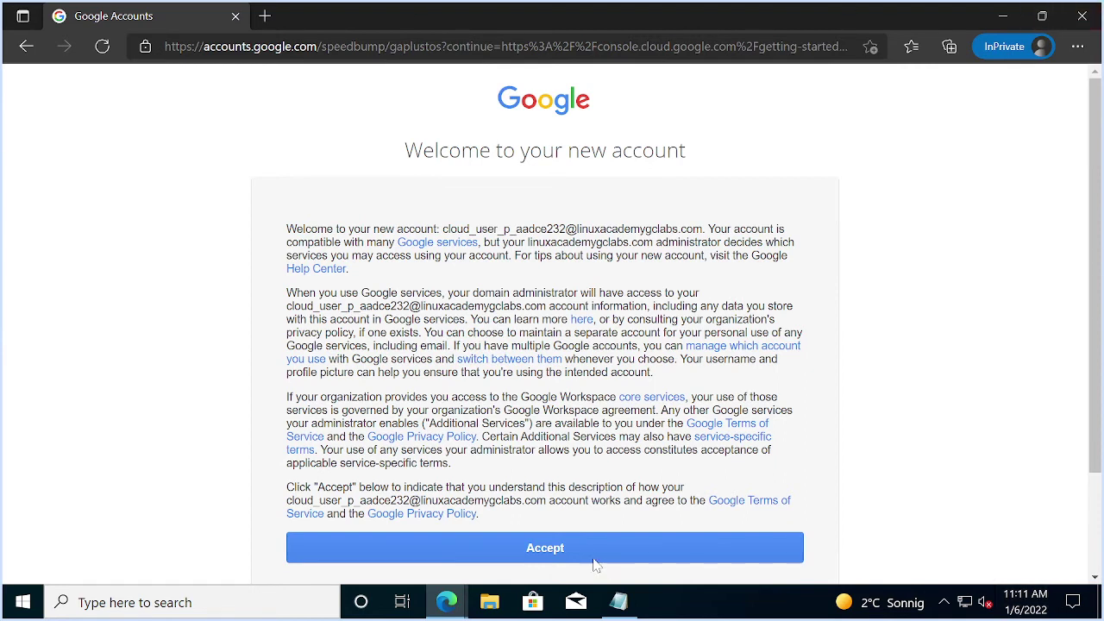
left_click(549, 547)
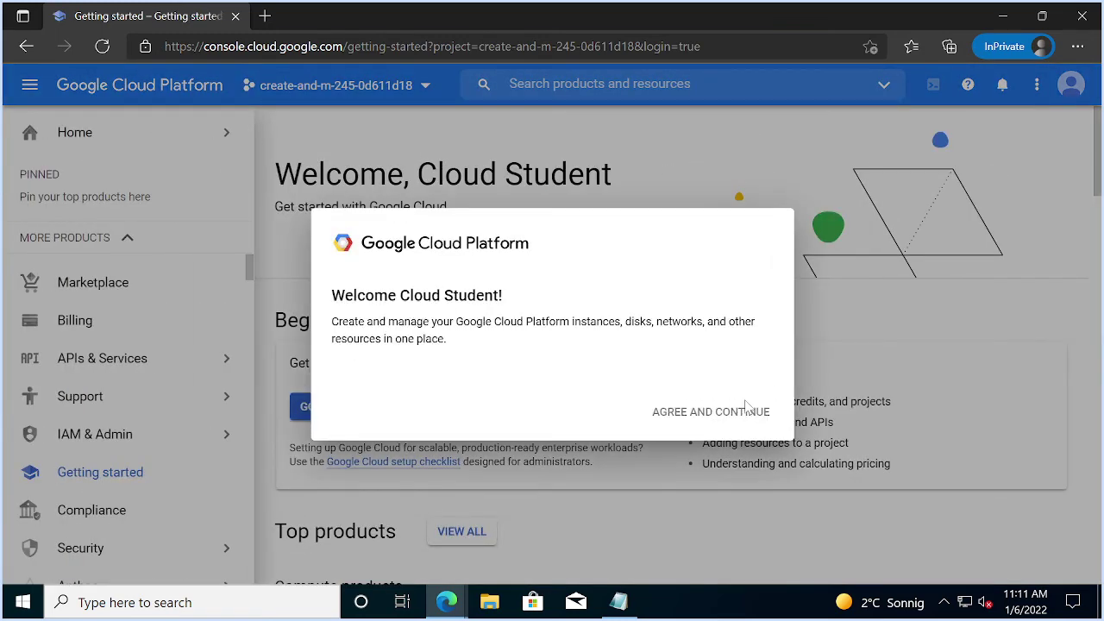
- Set the country to India and agree to the Google Cloud Platform Terms of Service
left_click(483, 288)
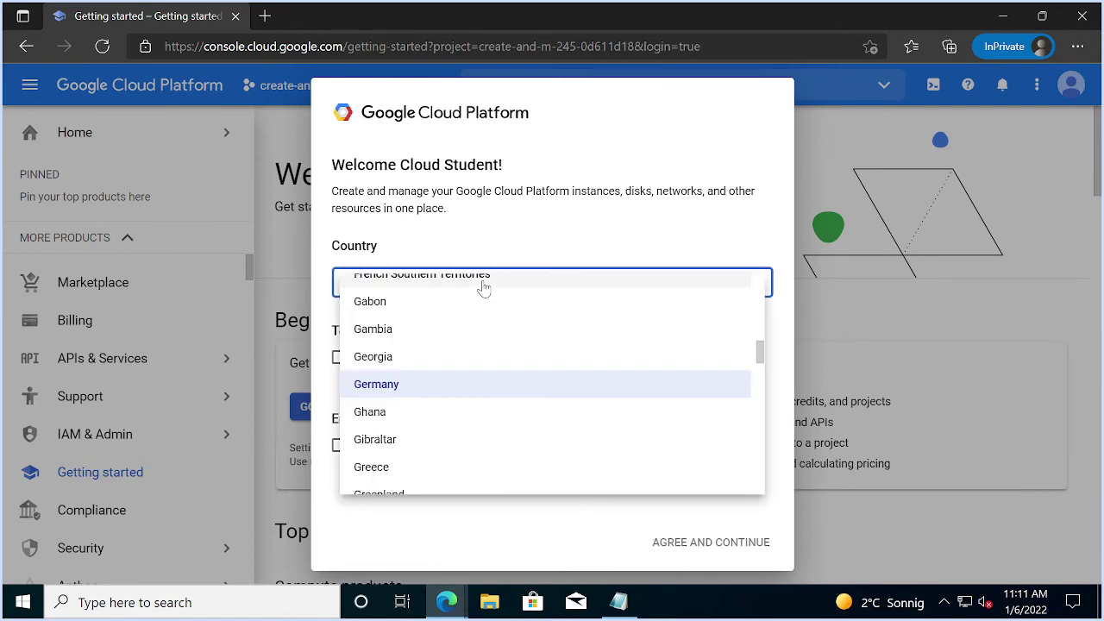
type("in")
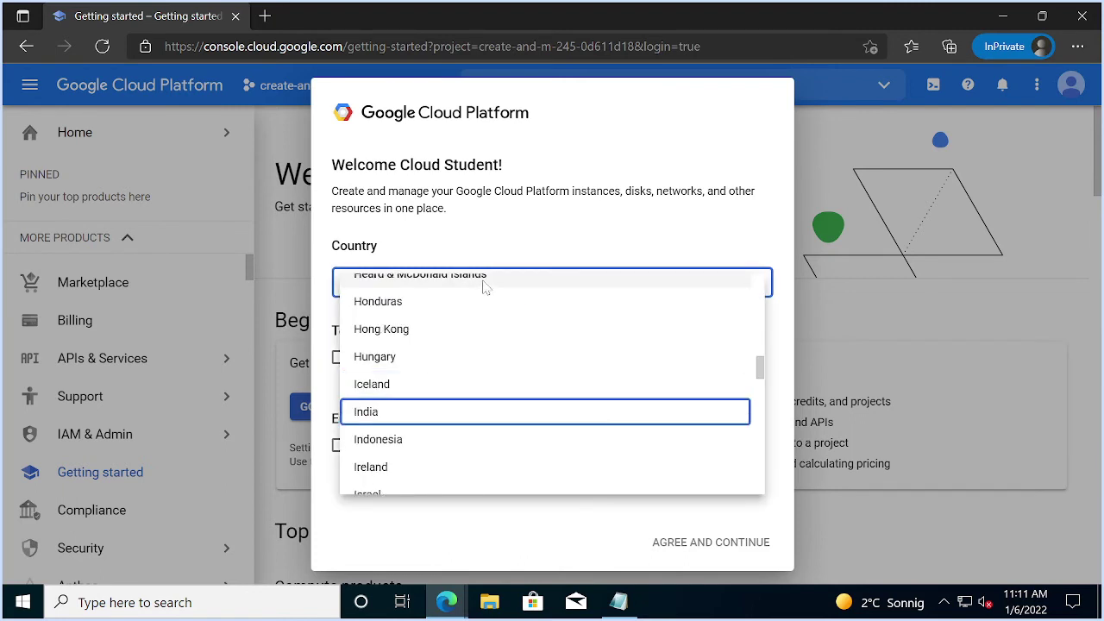
key("Return")
left_click(338, 402)
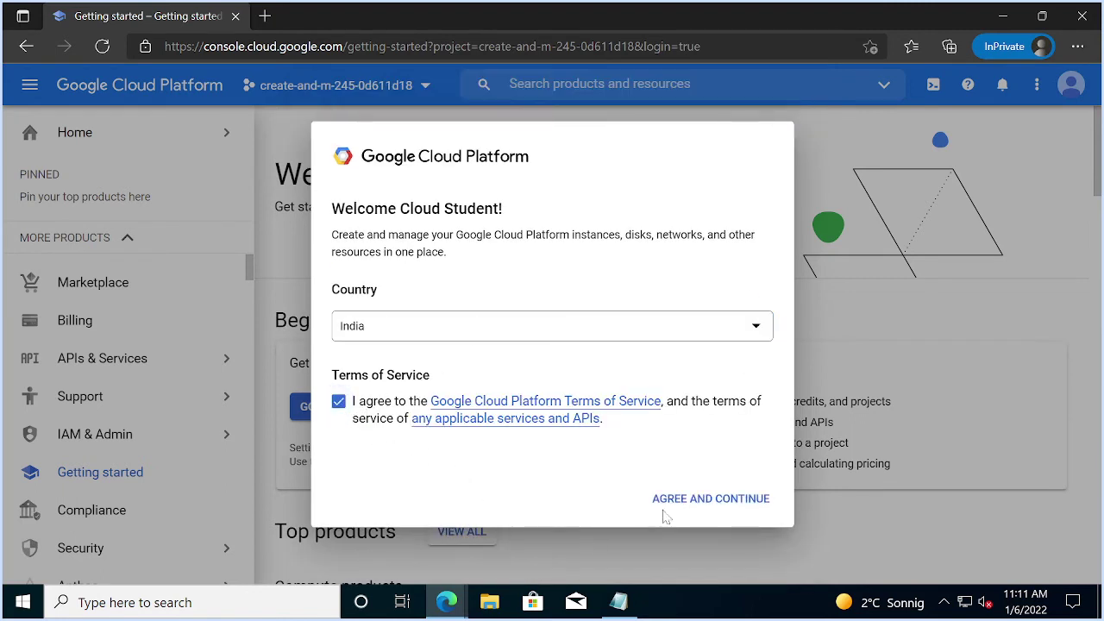
left_click(660, 498)
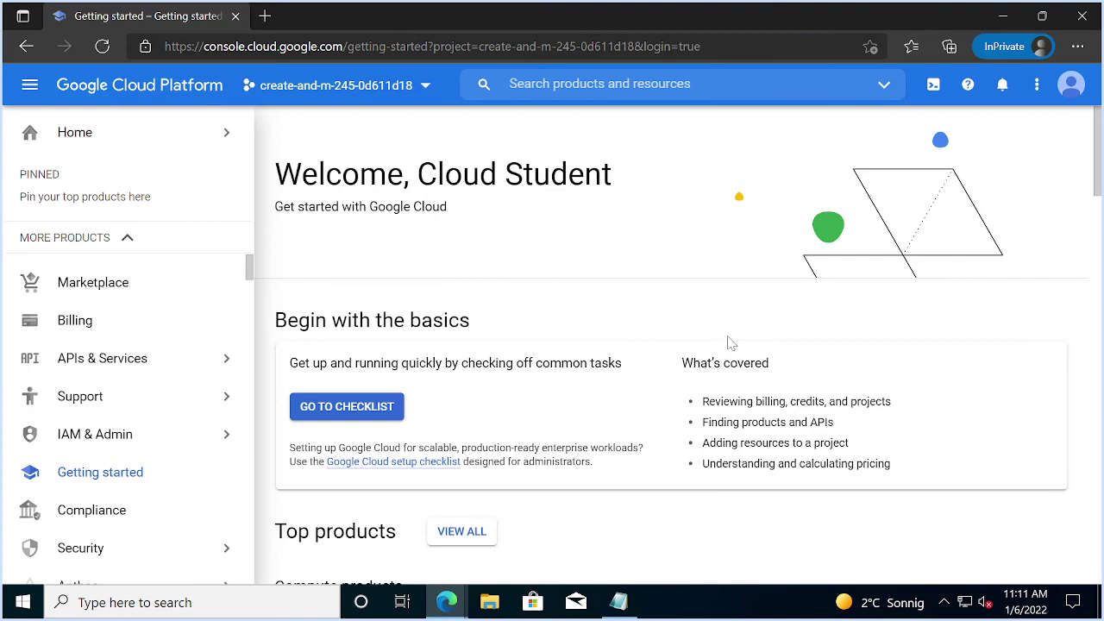
- Check the lab guide's post-login instructions and open the IAM page under IAM & Admin in the Google Cloud console
scroll(618, 320, "down", 2)
key("alt+Tab")
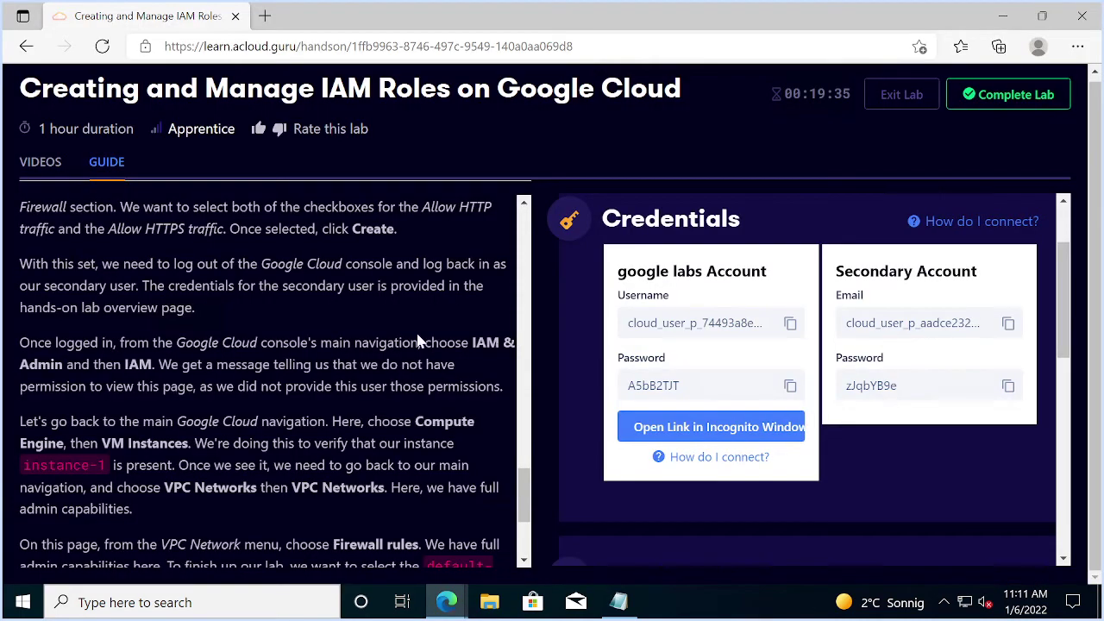
key("alt+Tab")
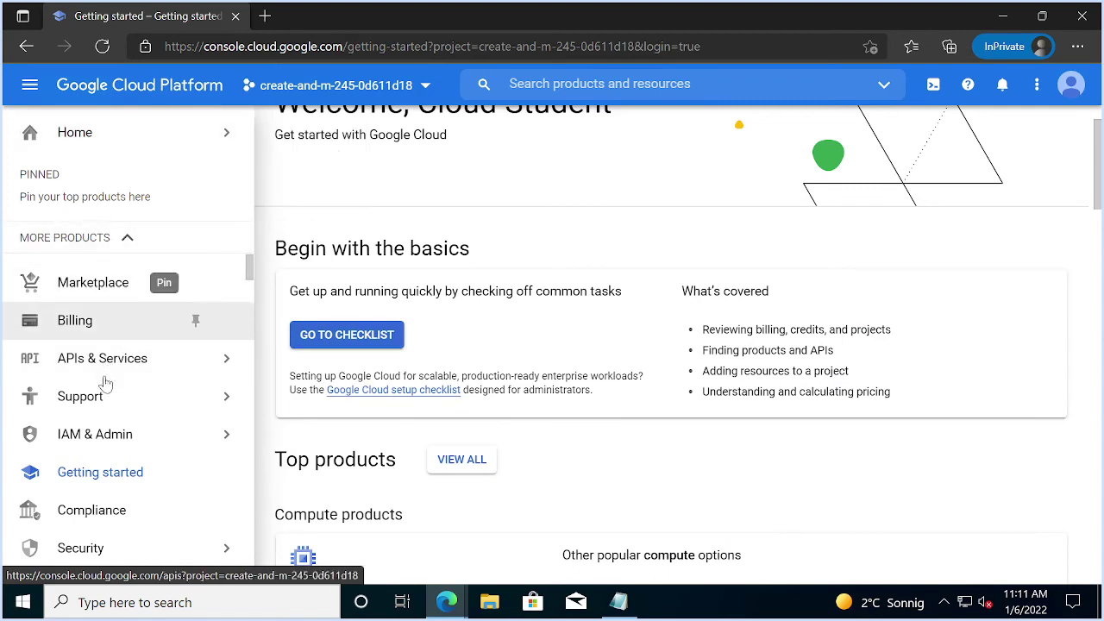
scroll(104, 382, "down", 2)
mouse_move(91, 338)
left_click(280, 93)
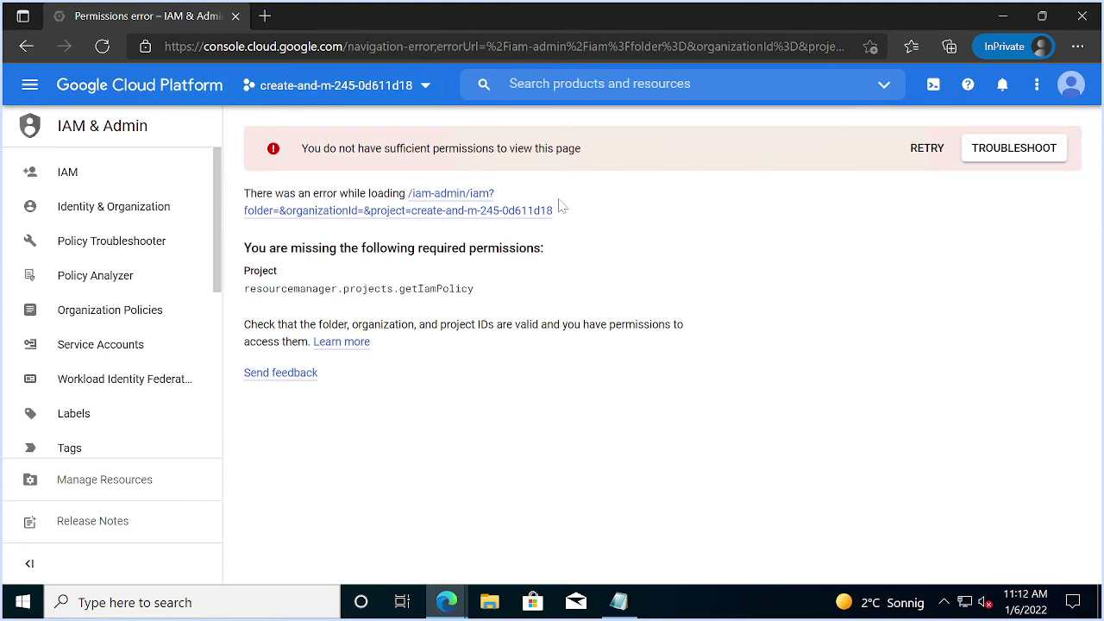
- Read the lab guide's VM Instances, VPC Networks and firewall rule checks, and return to the Google Cloud console
key("alt+Tab")
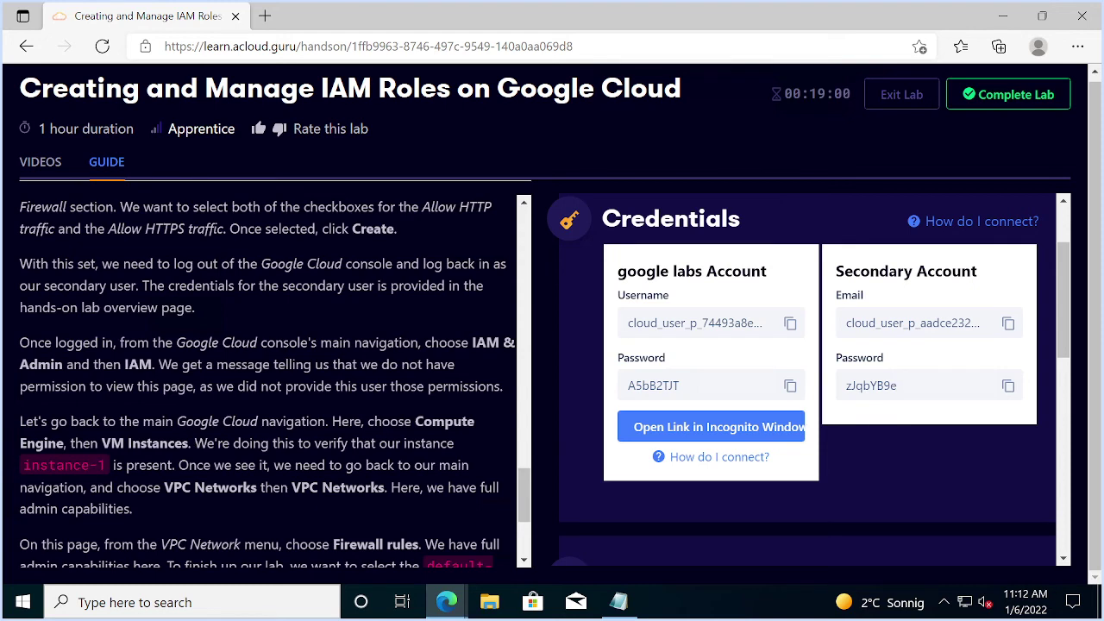
scroll(275, 384, "down", 1)
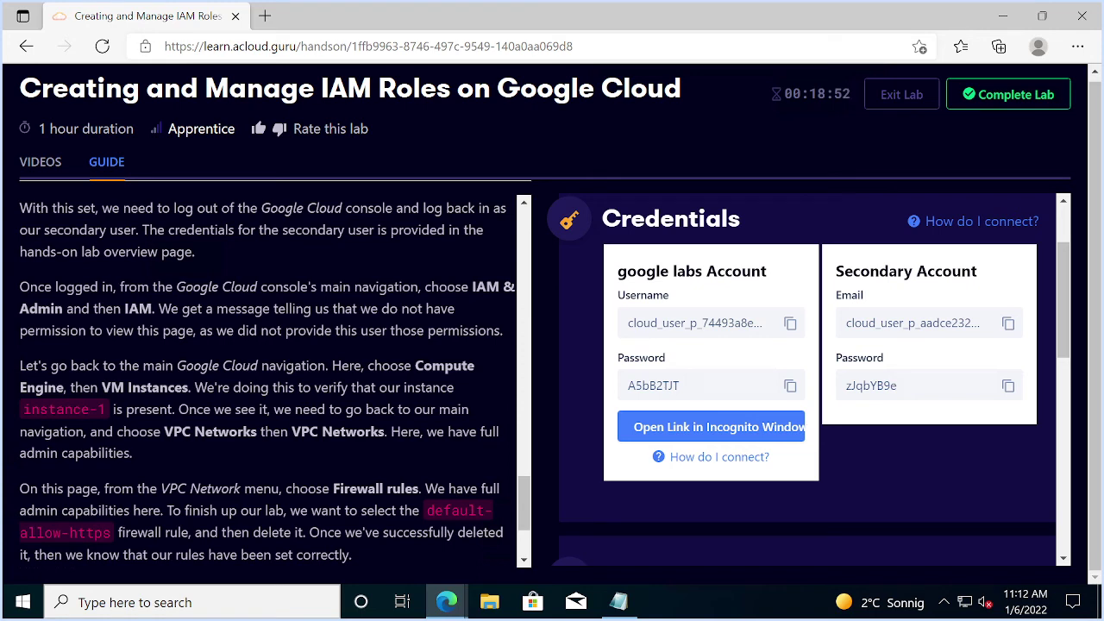
key("alt+Tab")
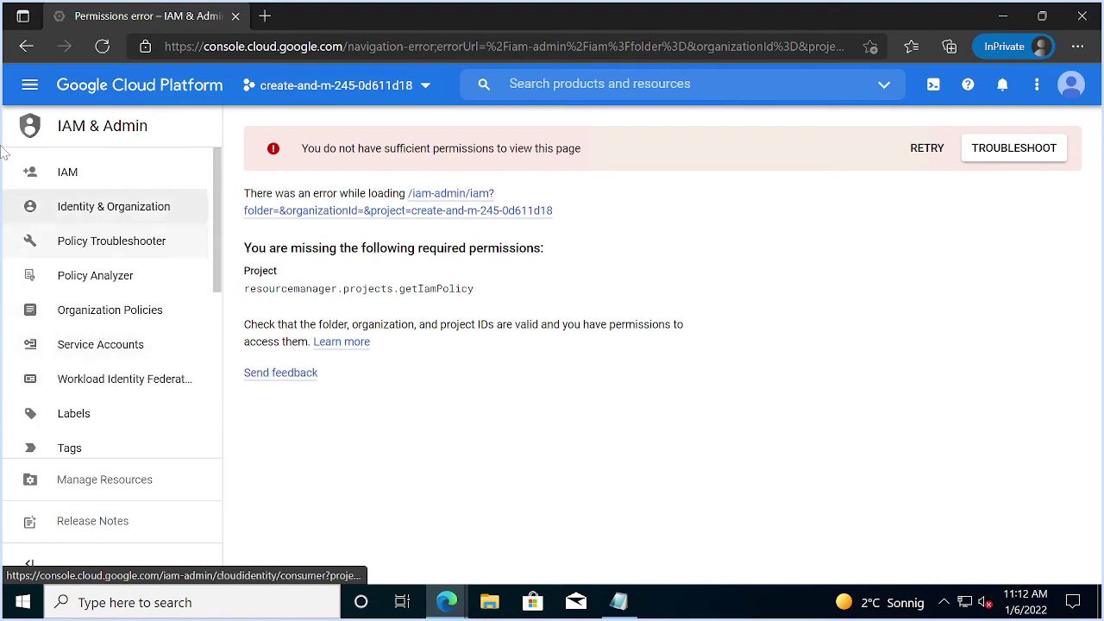
- Open the Compute Engine VM instances page and check the lab guide's instruction to verify instance-1
left_click(29, 84)
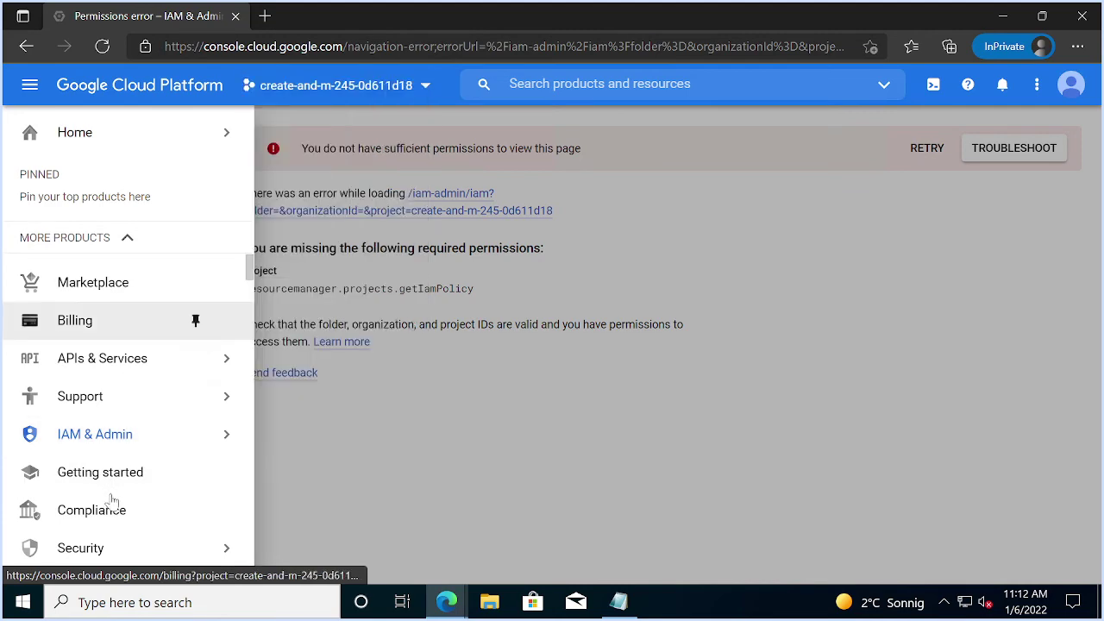
scroll(118, 443, "down", 2)
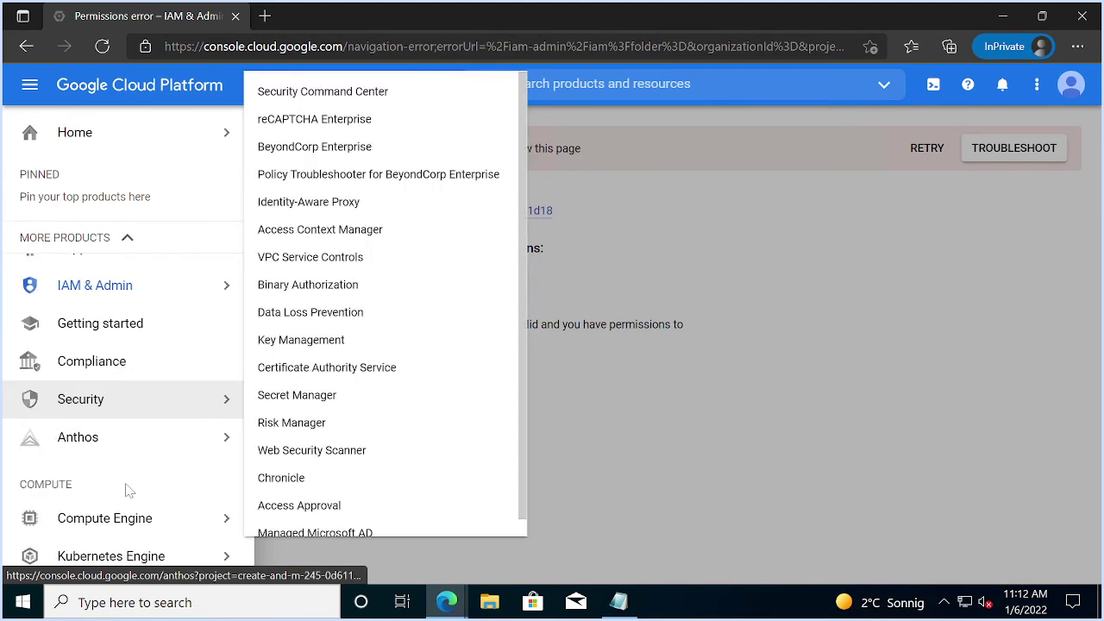
scroll(127, 490, "down", 1)
mouse_move(135, 419)
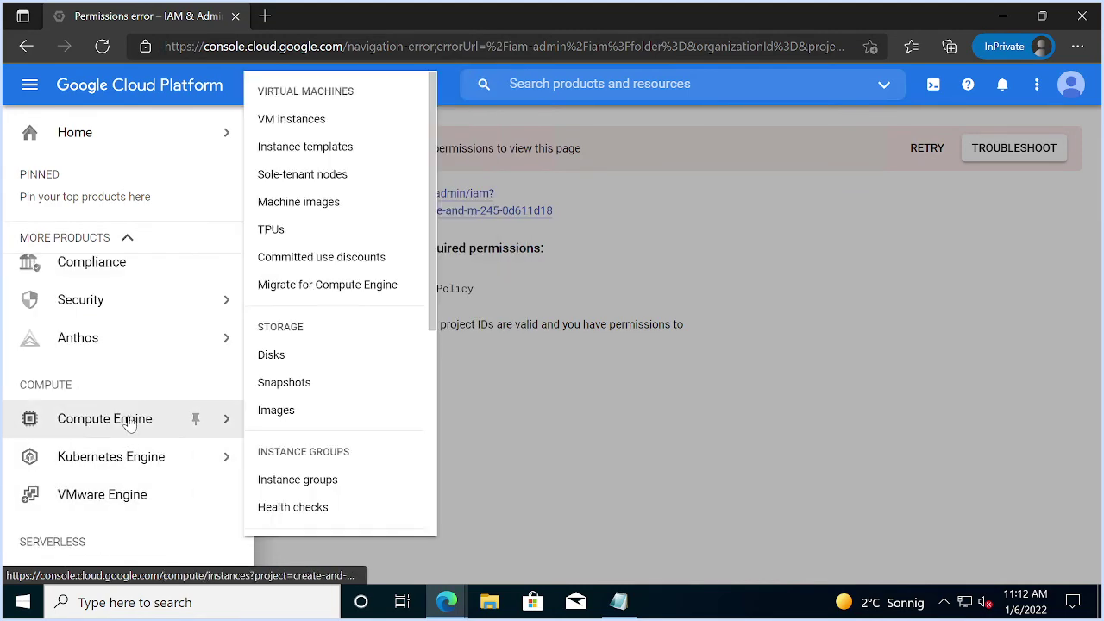
left_click(292, 121)
key("alt+Tab")
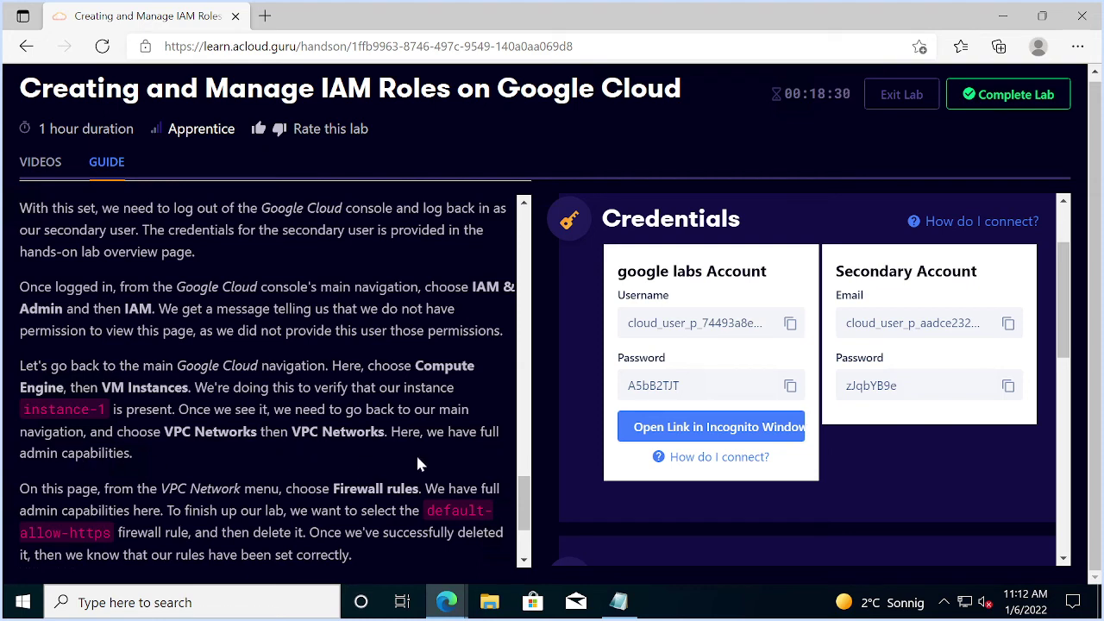
key("alt+Tab")
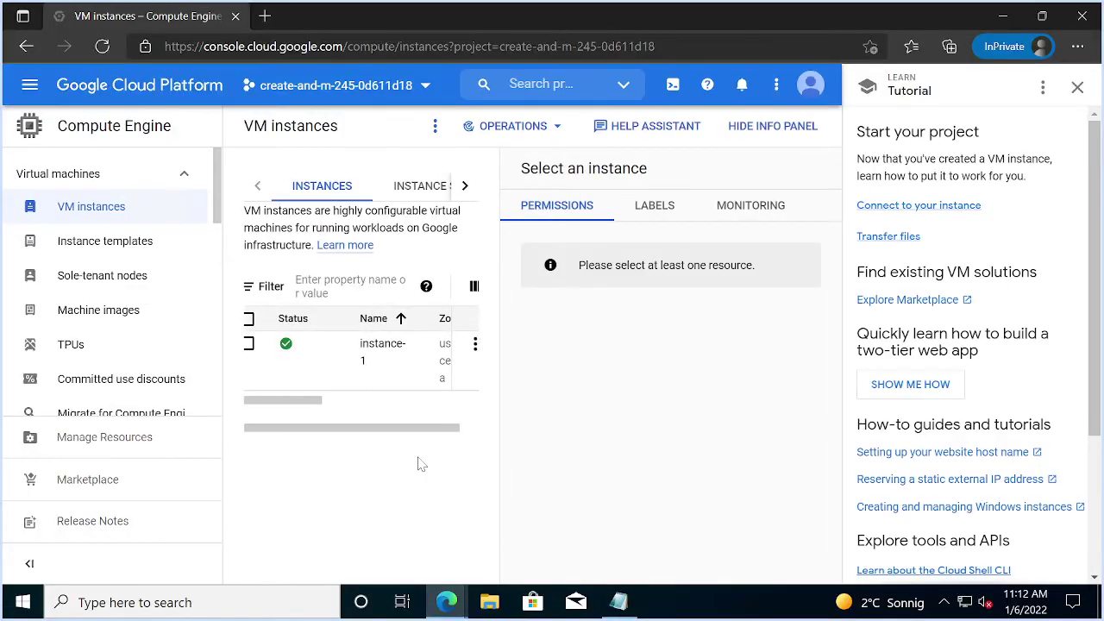
- Close the tutorial panel and hide the info panel on the VM instances page
left_click(1077, 87)
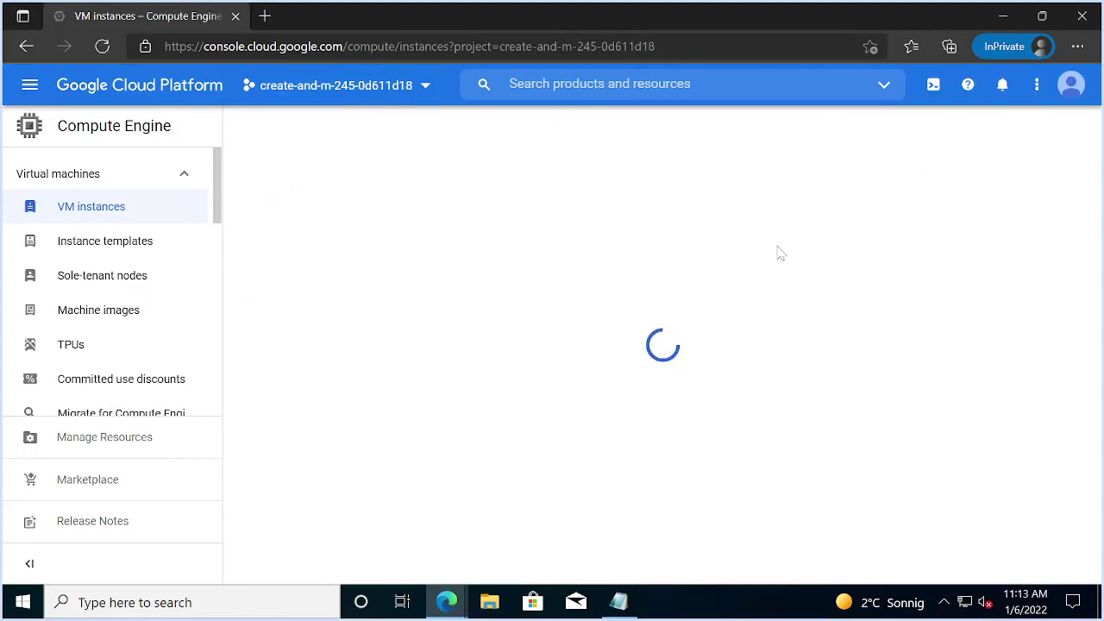
key("alt+Tab")
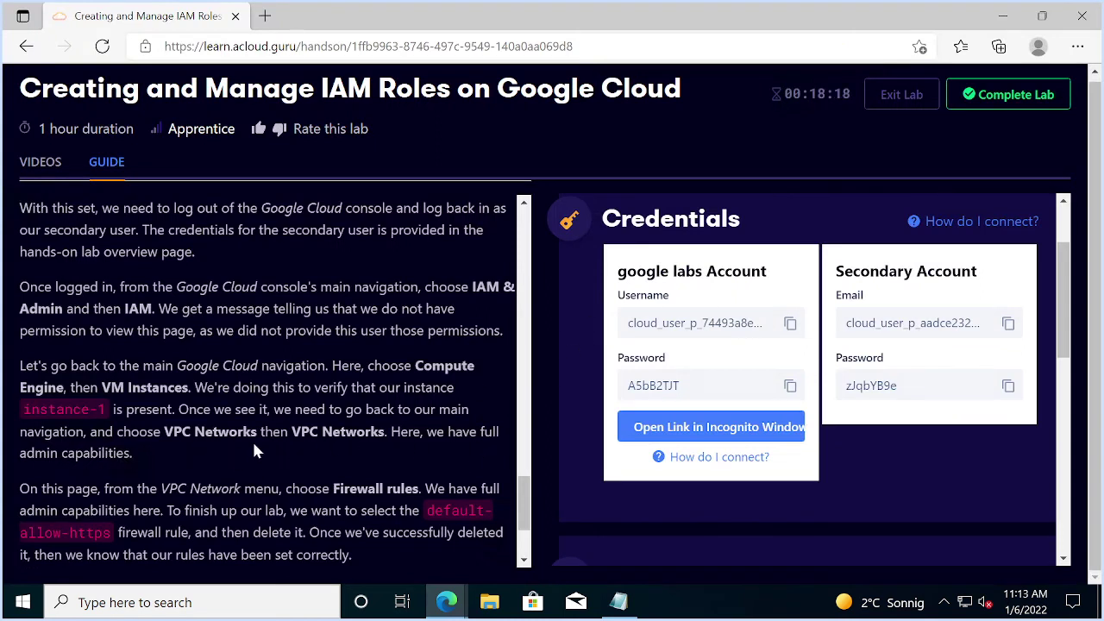
key("alt+Tab")
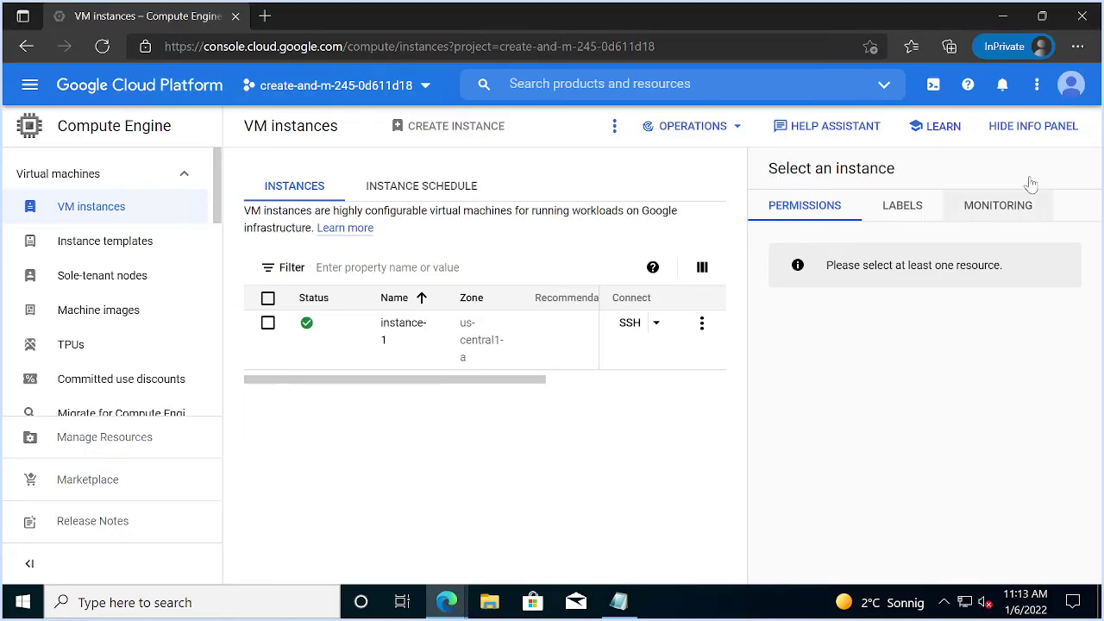
left_click(1047, 127)
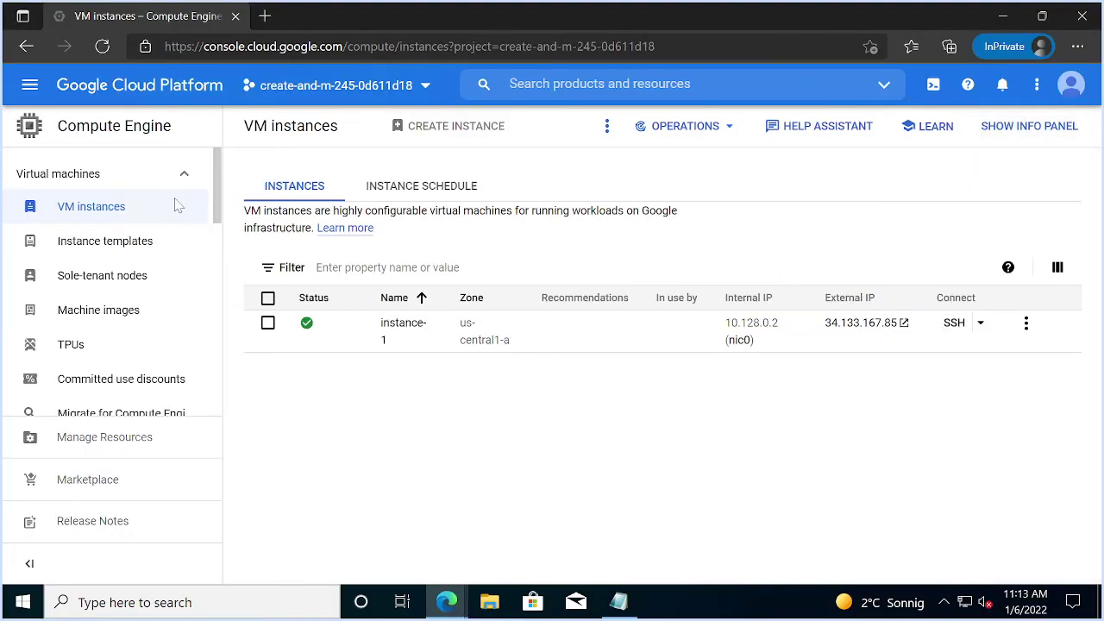
- Browse the main console navigation to Compute Engine and reopen the VM instances page
left_click(31, 87)
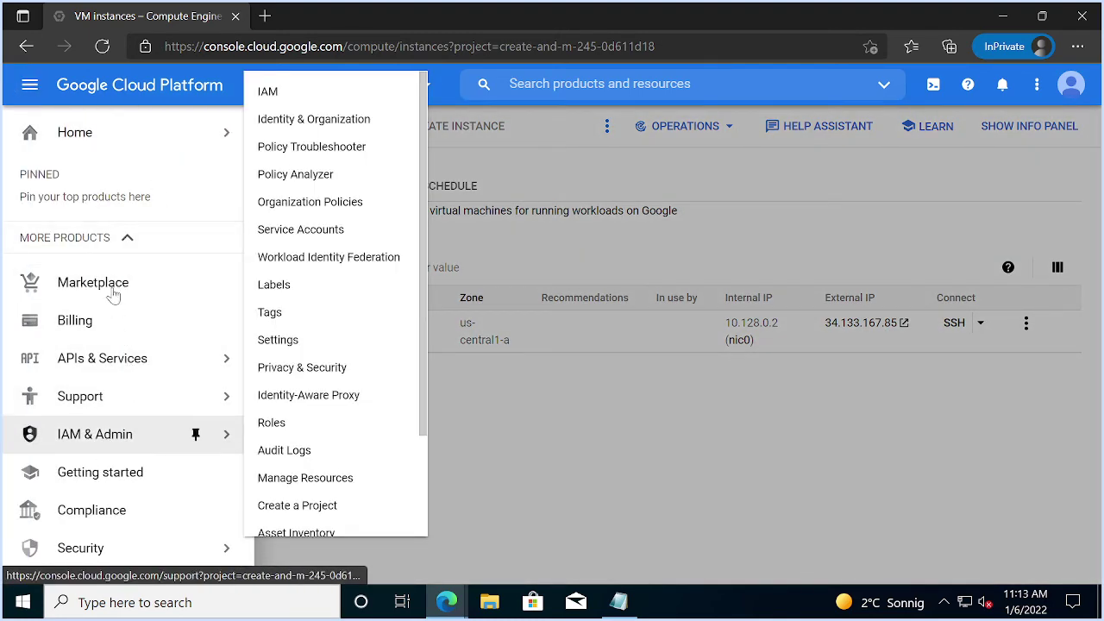
mouse_move(121, 435)
scroll(121, 444, "down", 1)
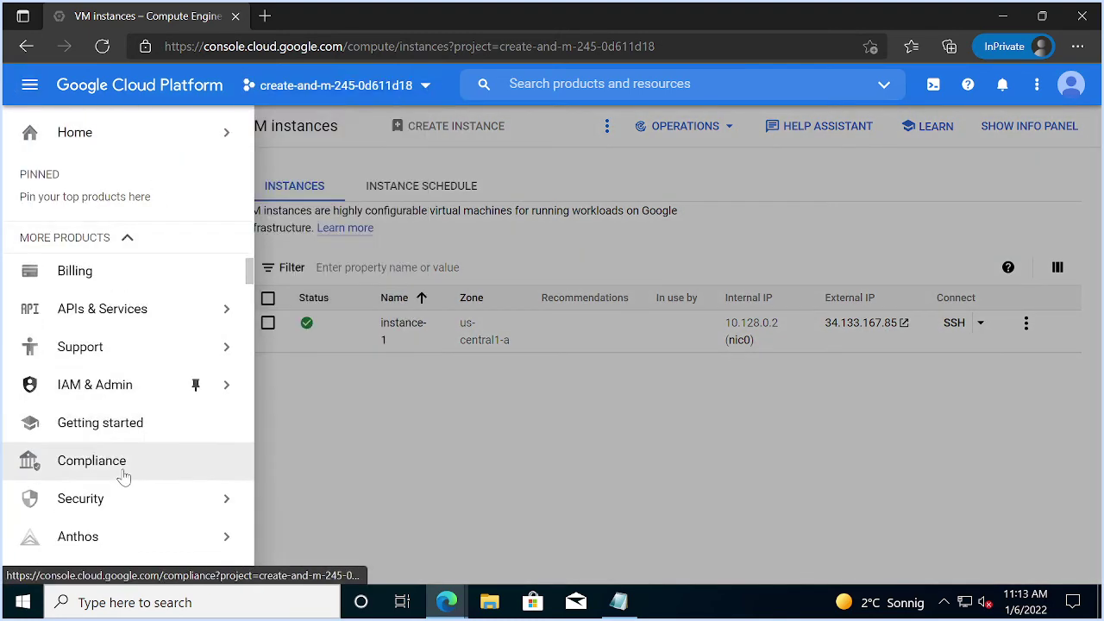
scroll(116, 405, "down", 1)
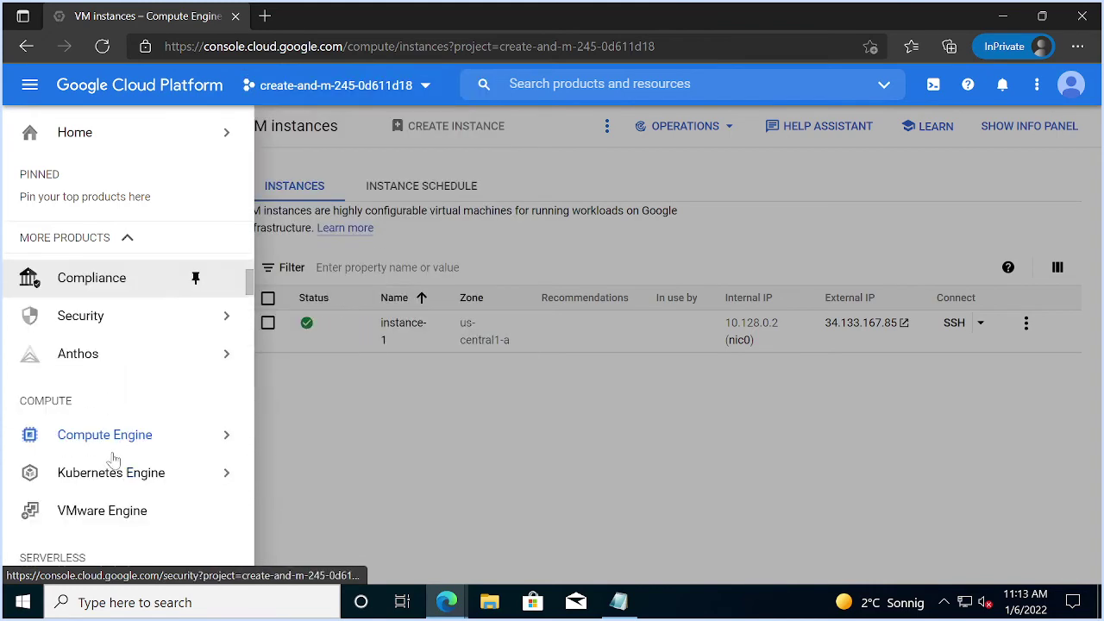
scroll(120, 431, "up", 1)
scroll(118, 450, "down", 1)
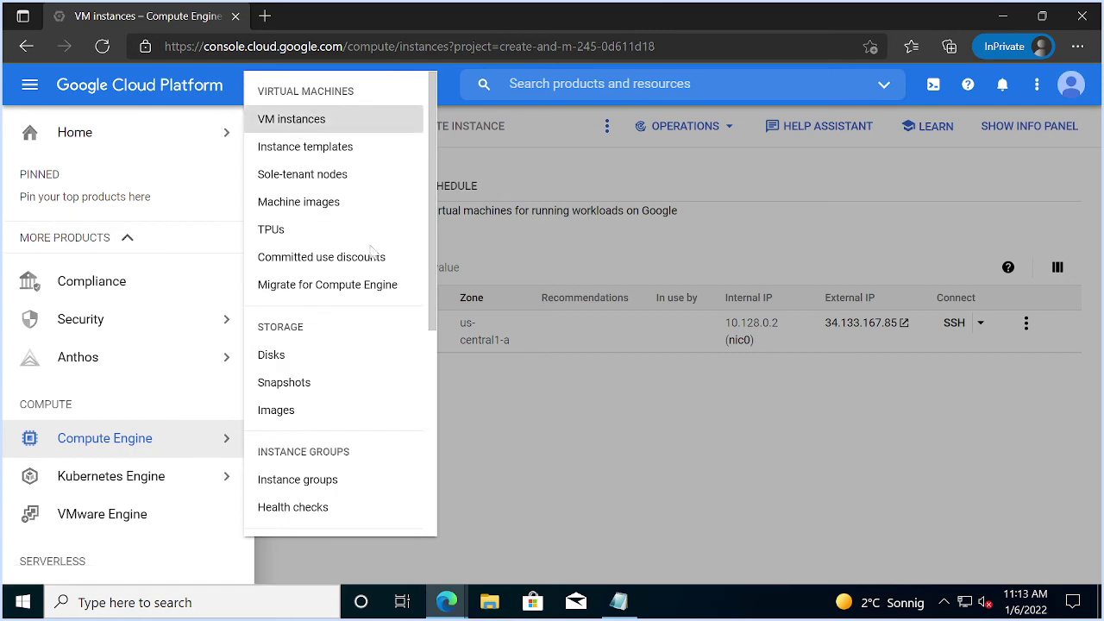
left_click(295, 126)
- Check the lab guide's VPC Networks instruction, then search the console for "vpc" and open the VPC networks page
key("alt+Tab")
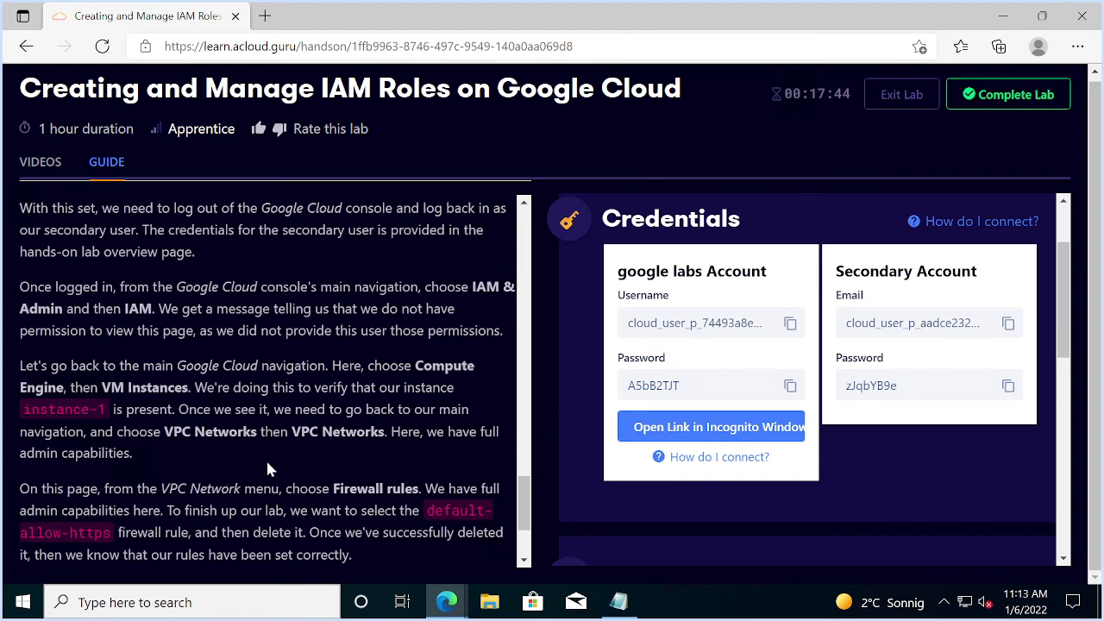
key("alt+Tab")
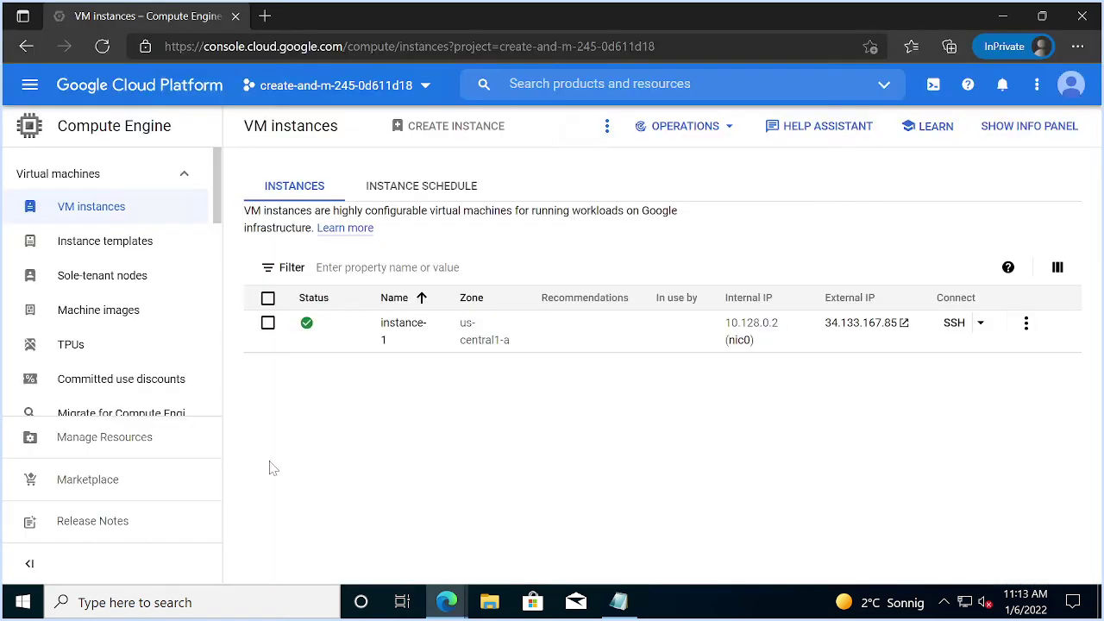
key("alt+Tab")
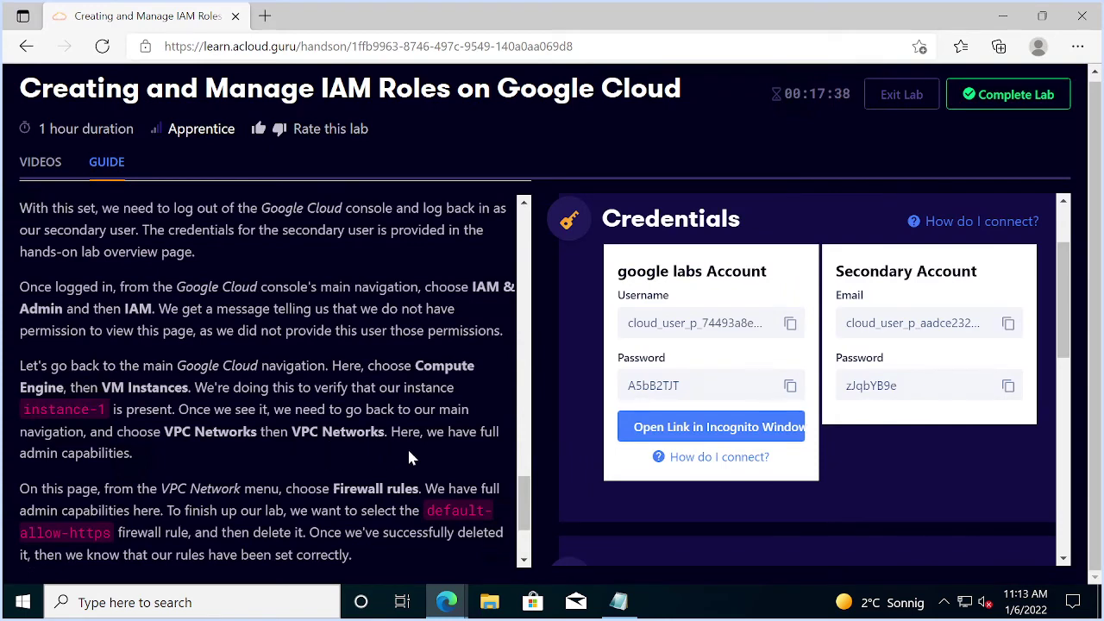
key("alt+Tab")
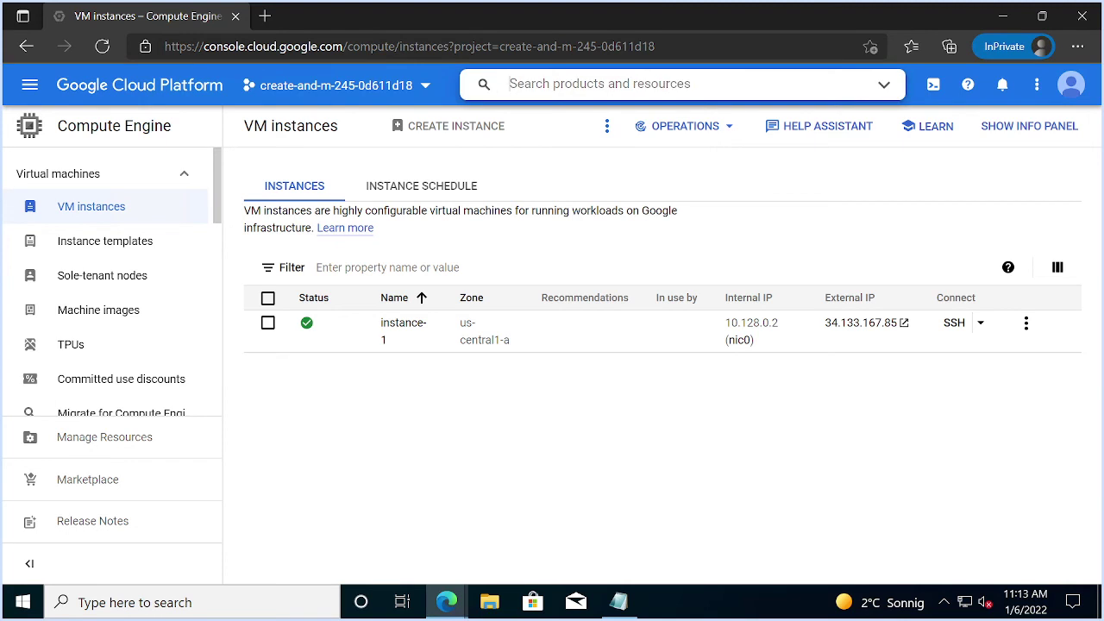
type("vpc")
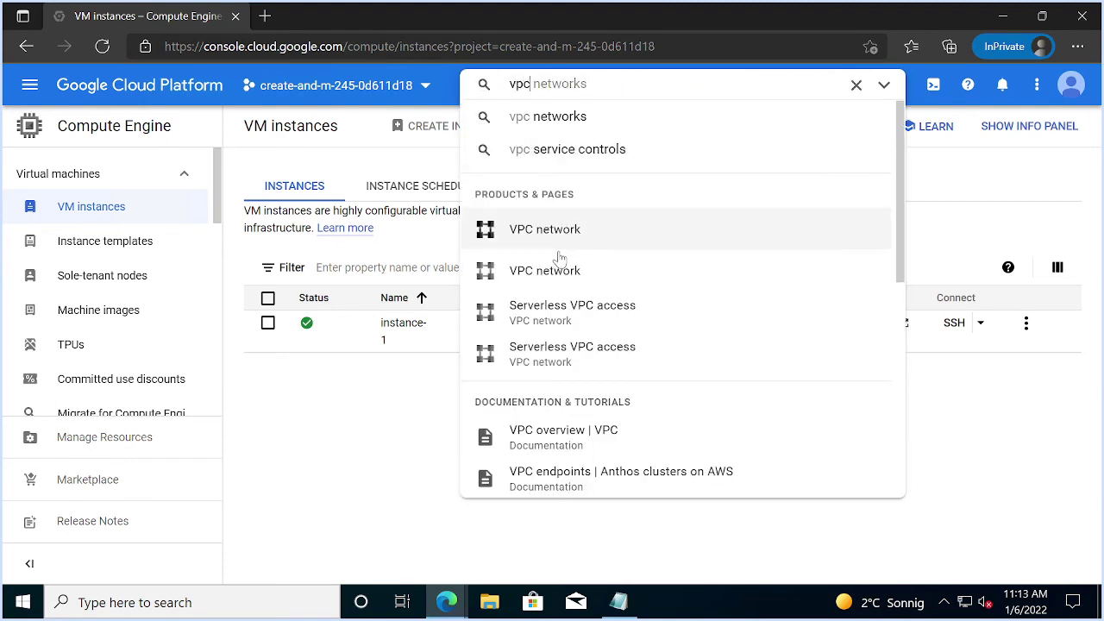
left_click(556, 241)
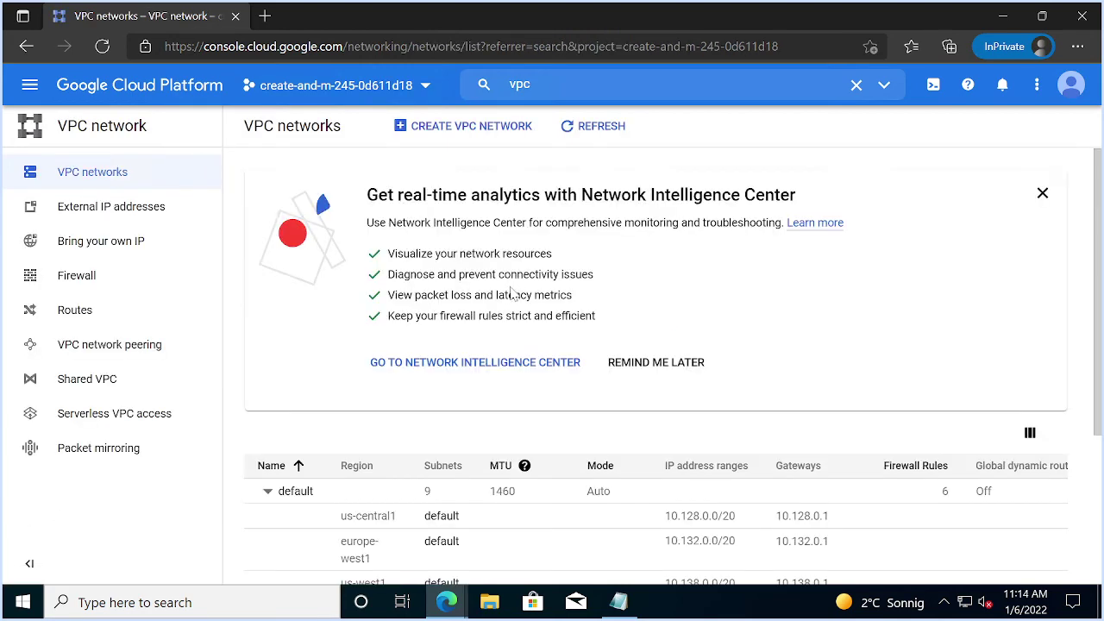
scroll(526, 363, "down", 3)
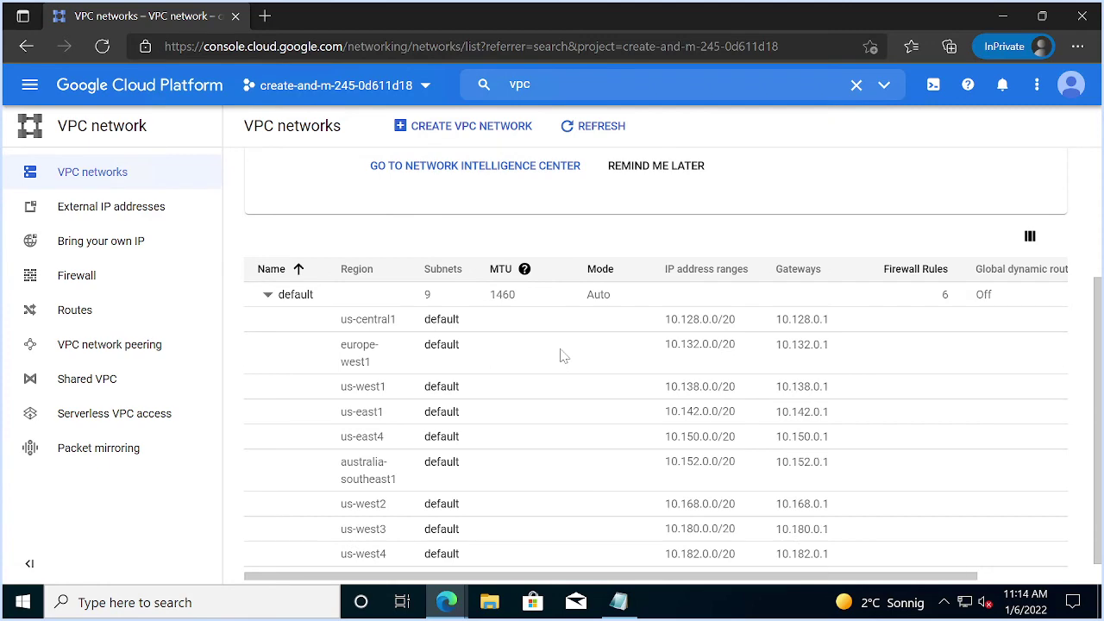
scroll(561, 354, "down", 1)
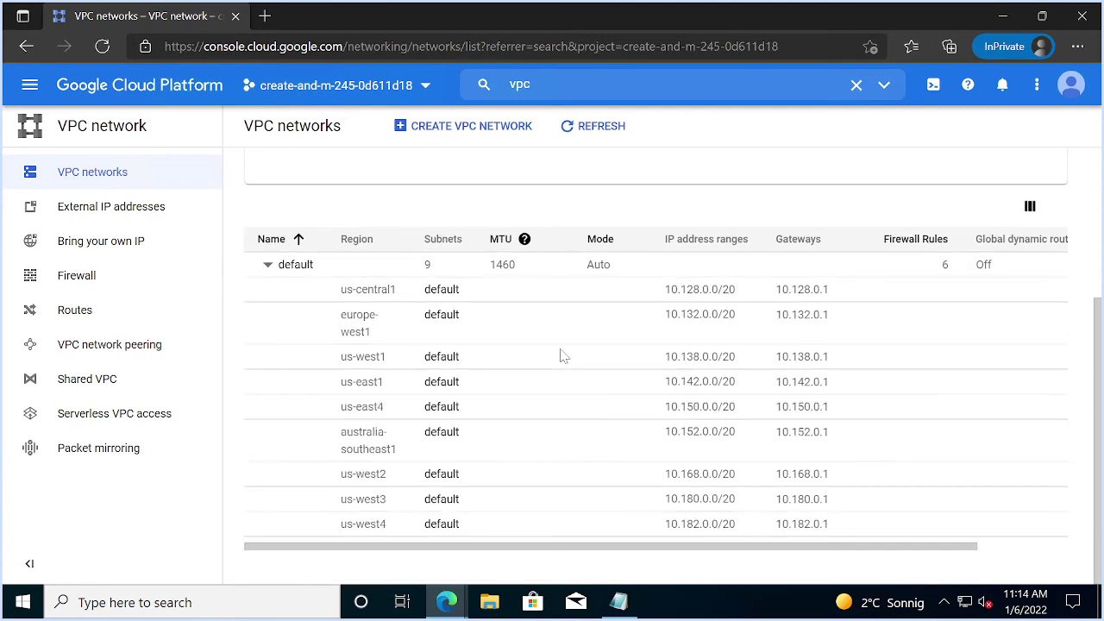
- Compare the VPC networks list with the lab guide and read the guide's firewall rules instructions
key("alt+Tab")
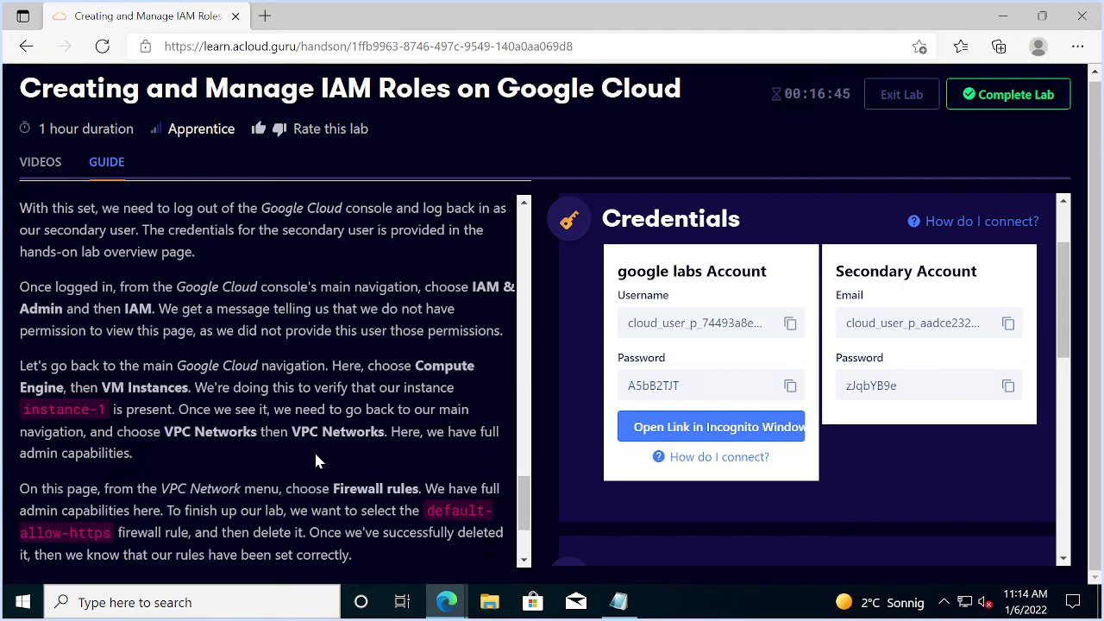
key("alt+Tab")
scroll(390, 441, "up", 3)
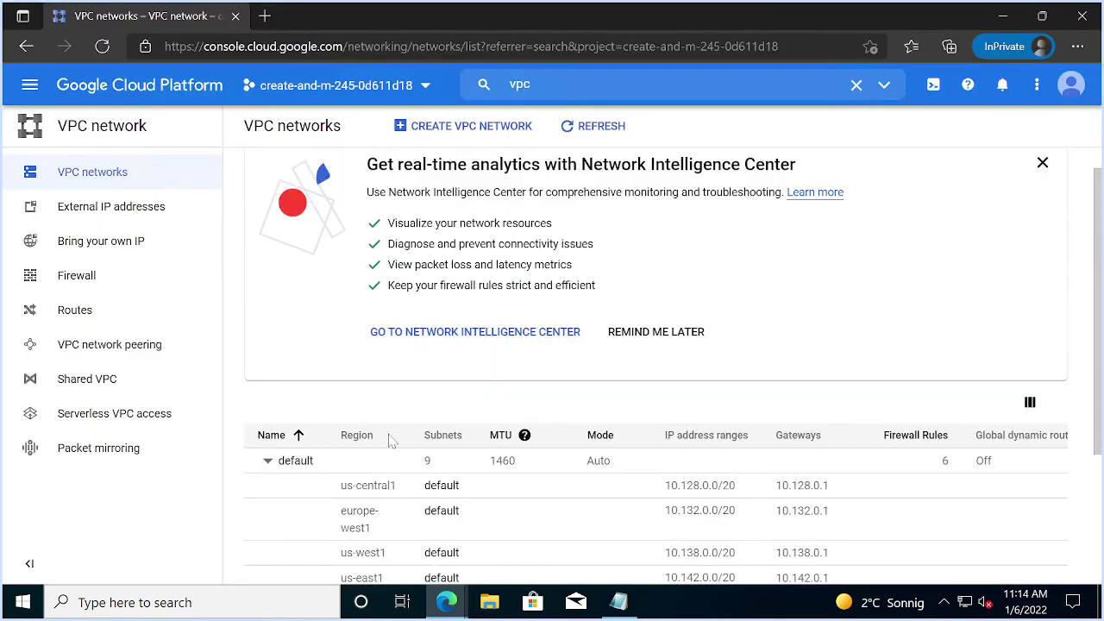
scroll(389, 441, "down", 3)
key("alt+Tab")
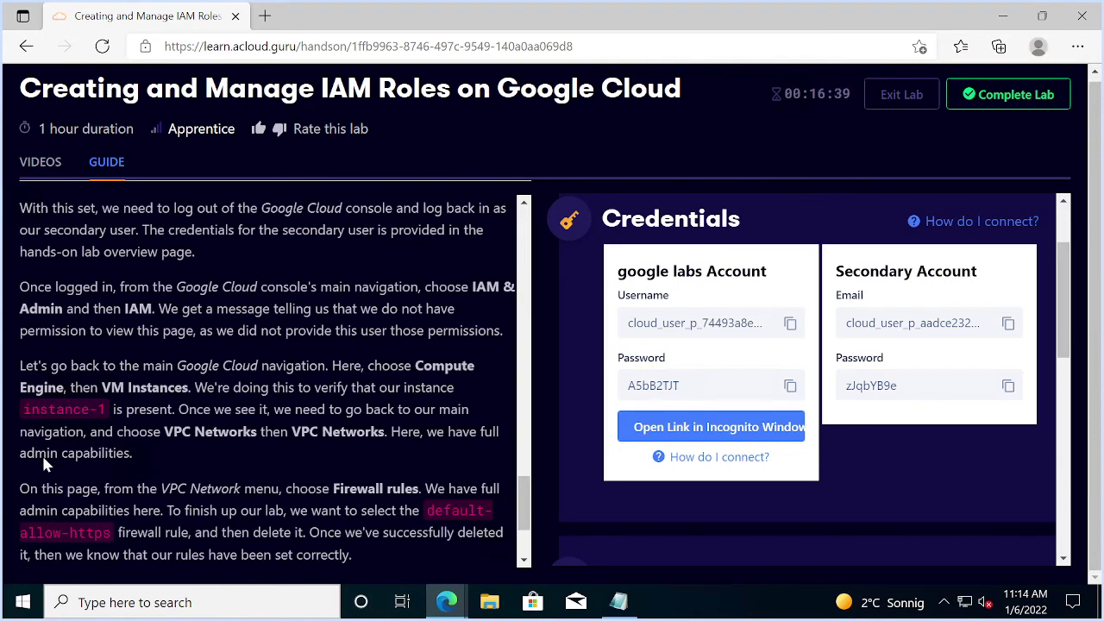
scroll(107, 511, "down", 2)
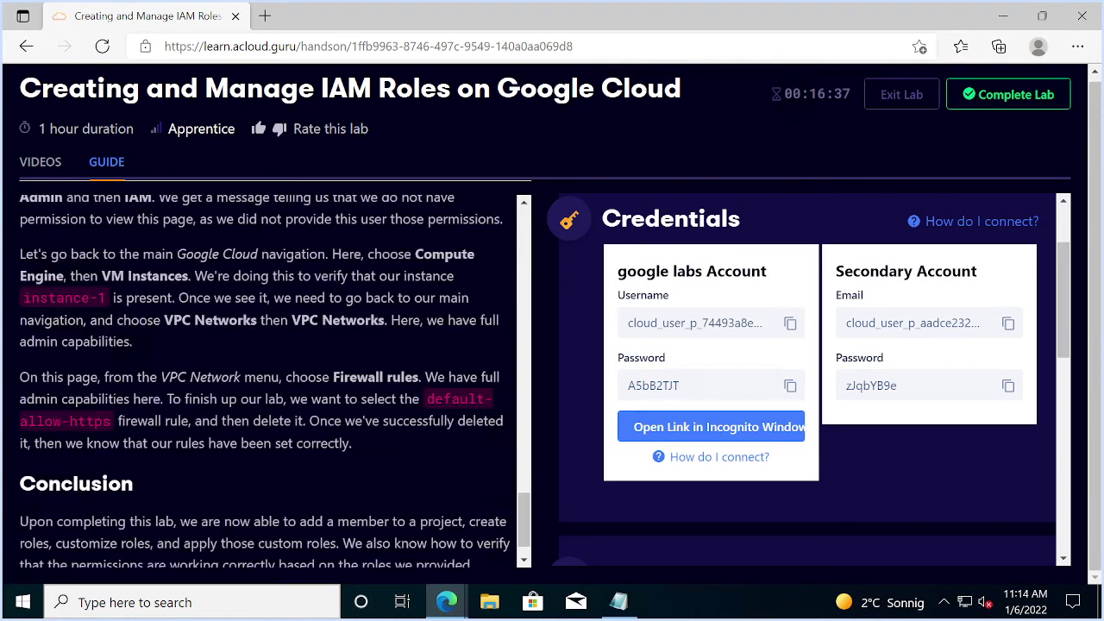
- Open the Firewall page under VPC network in the Google Cloud console and recheck the lab guide's firewall instruction
key("alt+Tab")
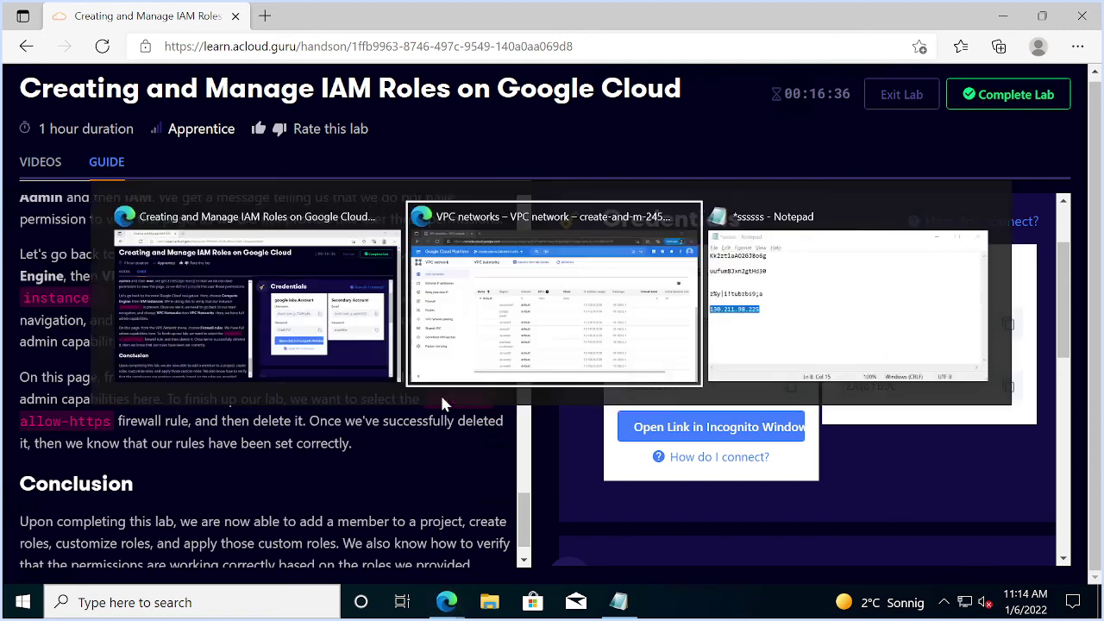
scroll(423, 304, "up", 1)
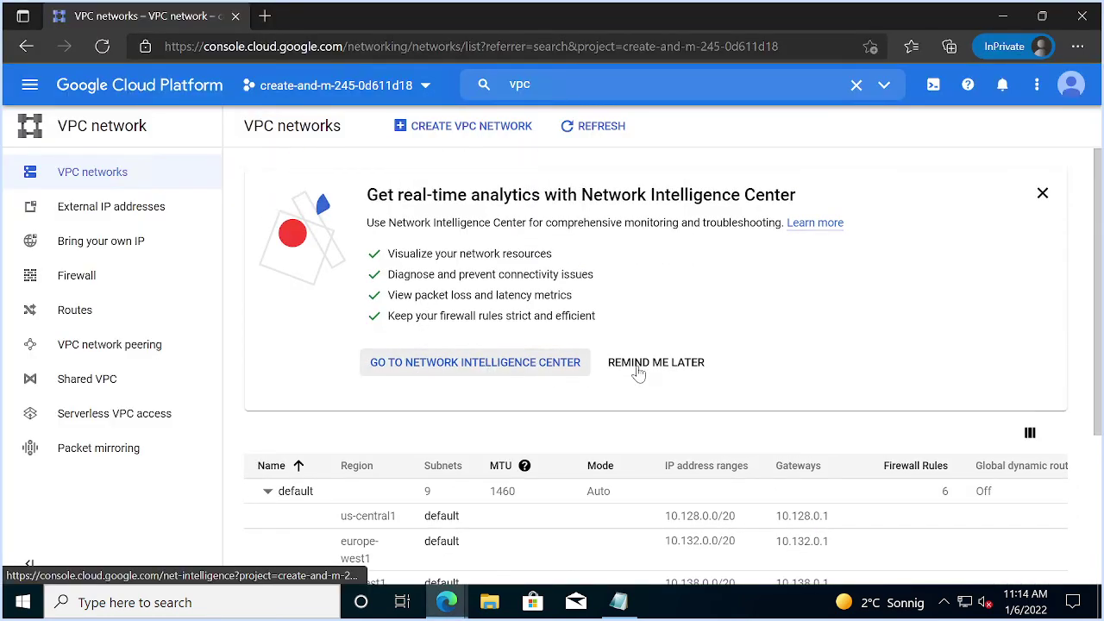
left_click(83, 283)
key("alt+Tab")
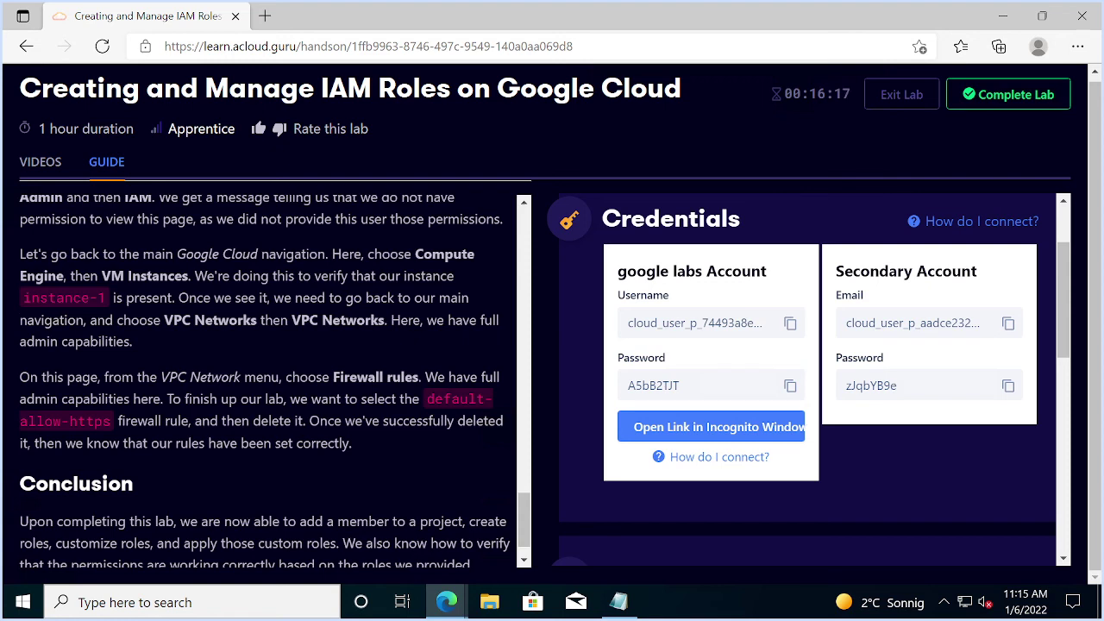
key("alt+Tab")
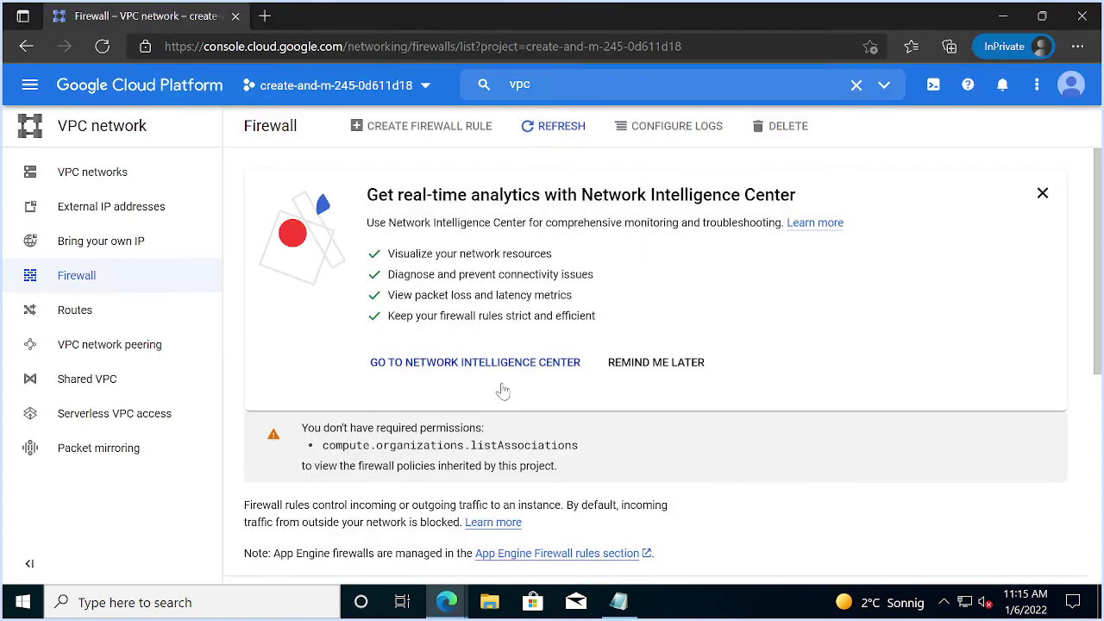
- Select only the default-allow-https firewall rule, leaving default-allow-http unselected, and check the choice against the lab guide
scroll(500, 388, "down", 1)
scroll(518, 388, "down", 3)
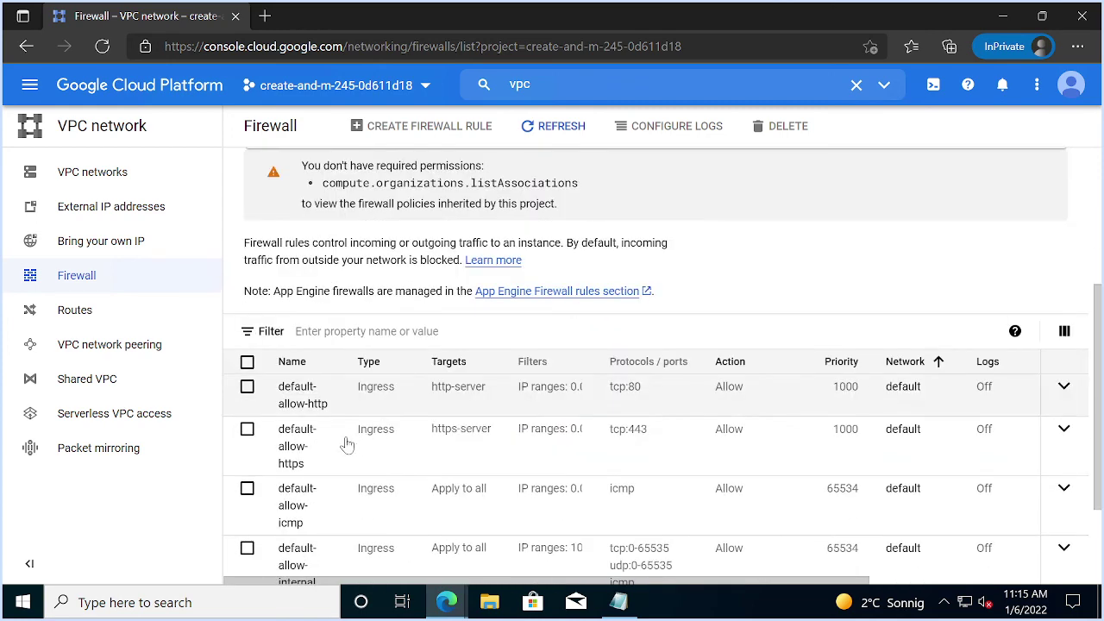
left_click(247, 387)
key("alt+Tab")
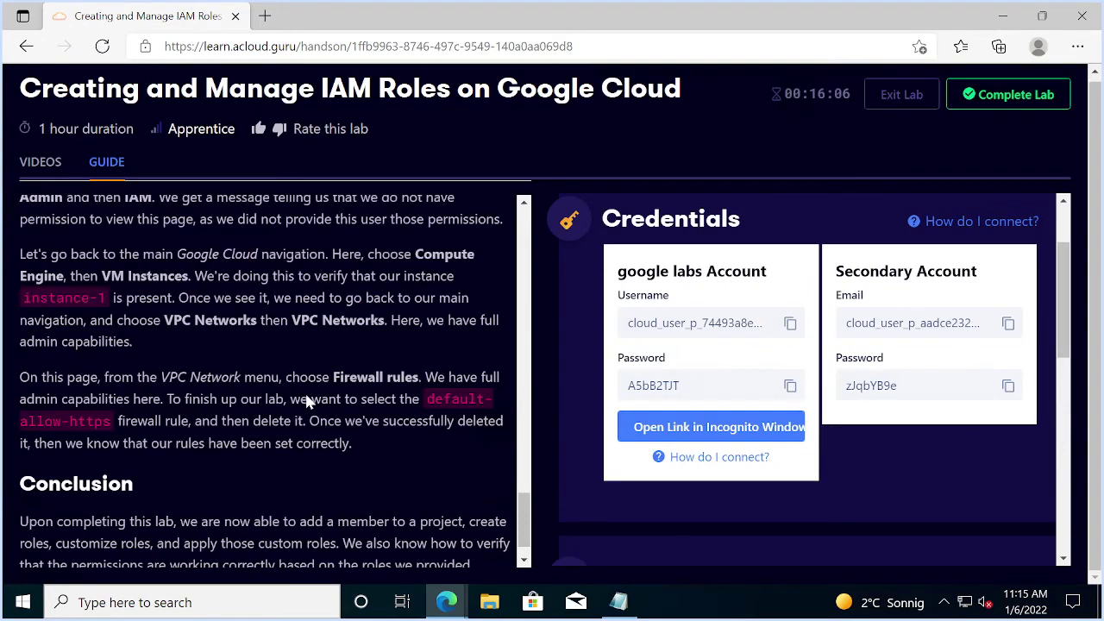
key("alt+Tab")
scroll(309, 462, "down", 1)
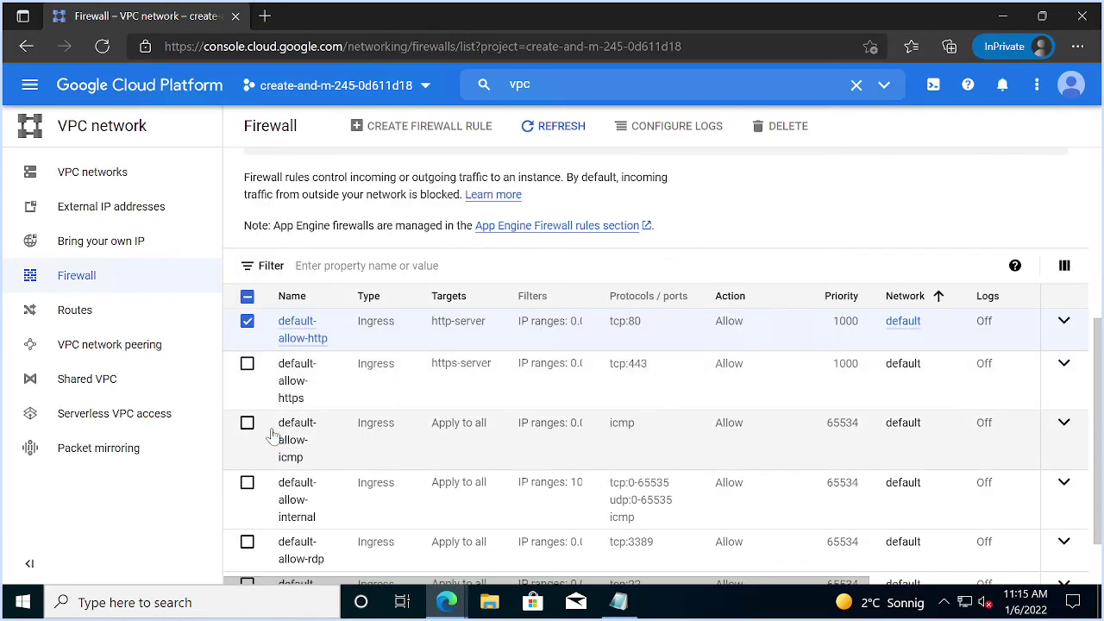
left_click(247, 364)
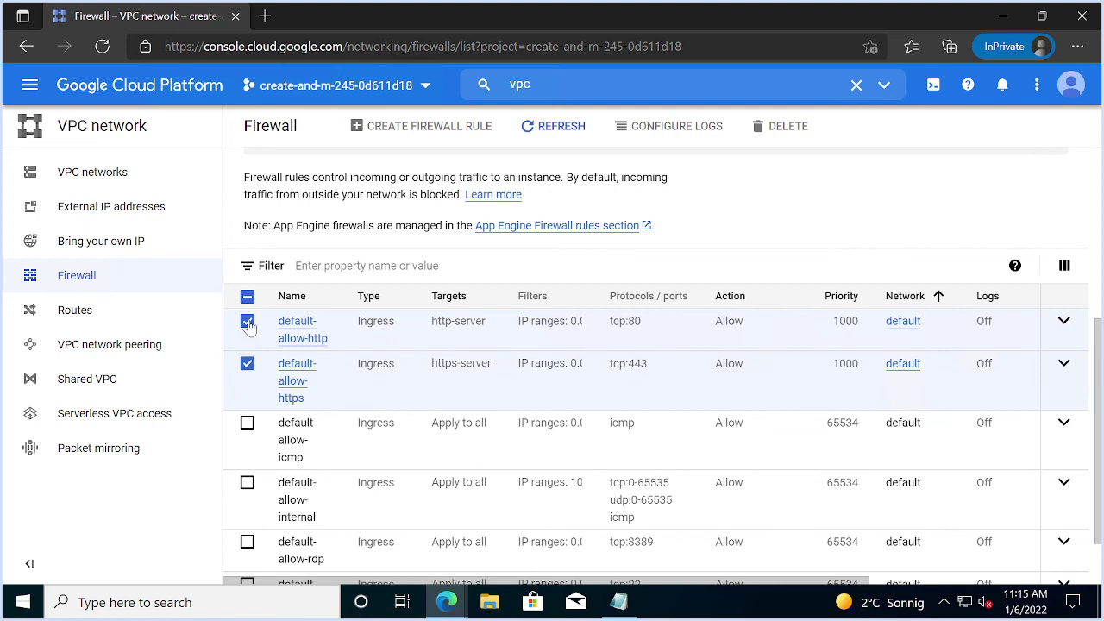
left_click(247, 321)
key("alt+Tab")
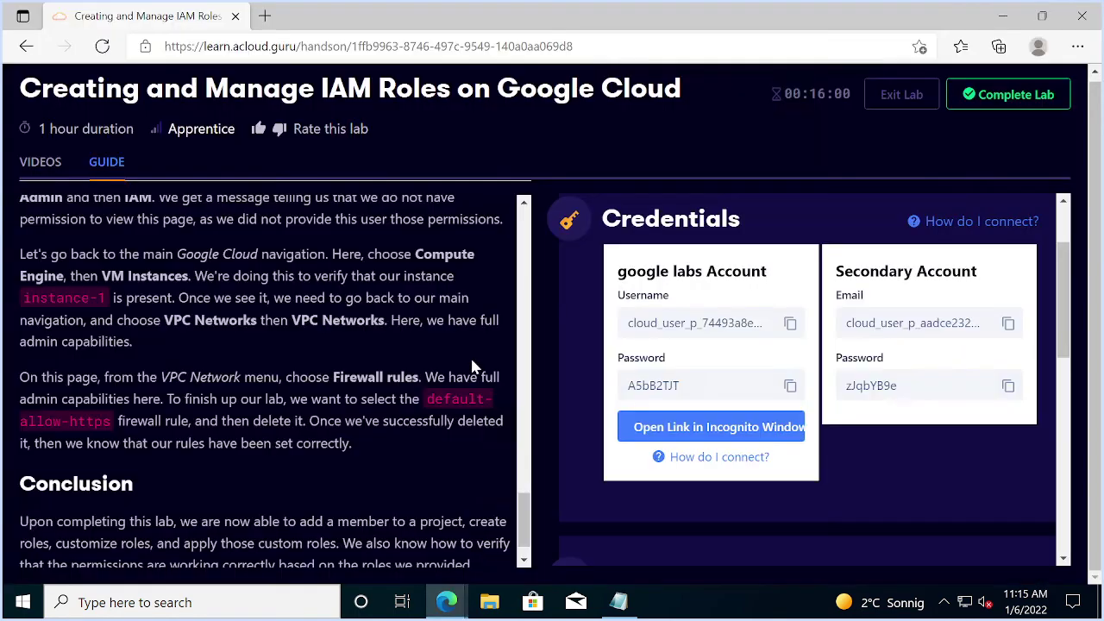